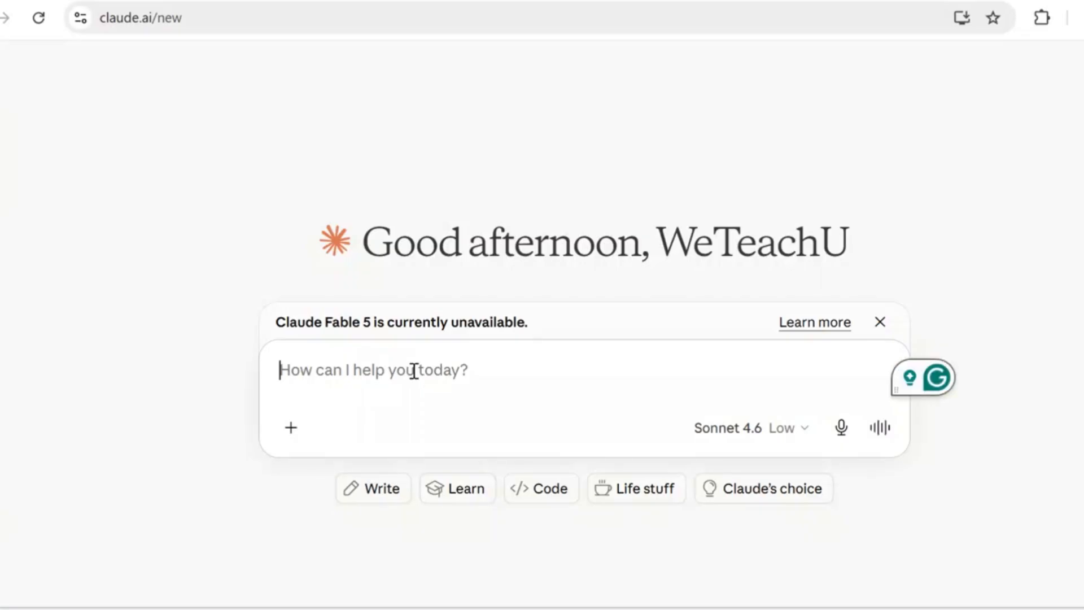
# - Begin the chat prompt with "I need a full lesson plan for a grade 8 science class on Newton's laws of motion."
pyautogui.write('I')
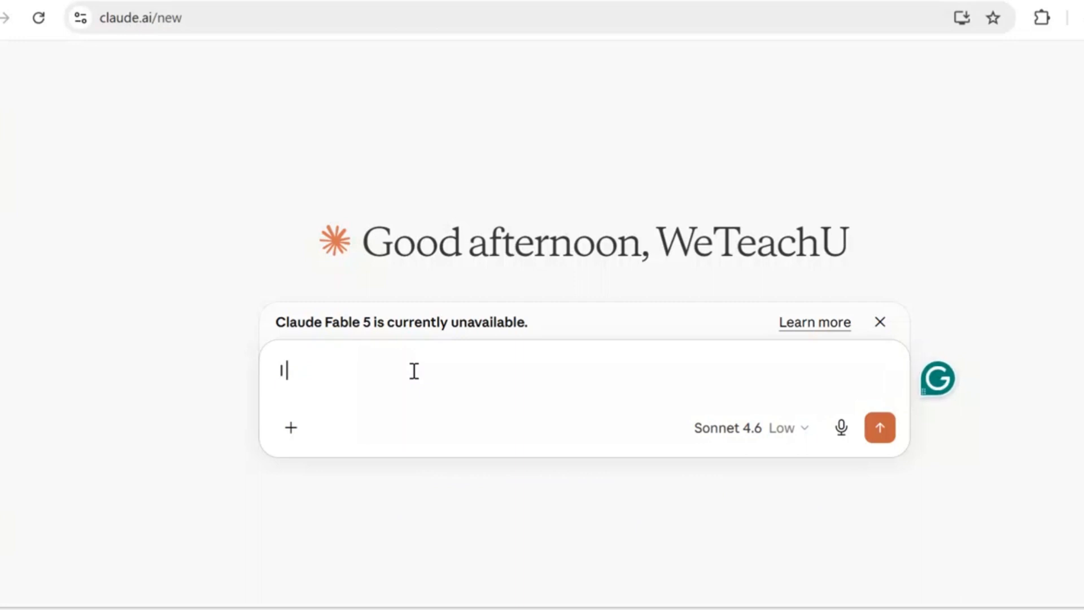
pyautogui.write('need ')
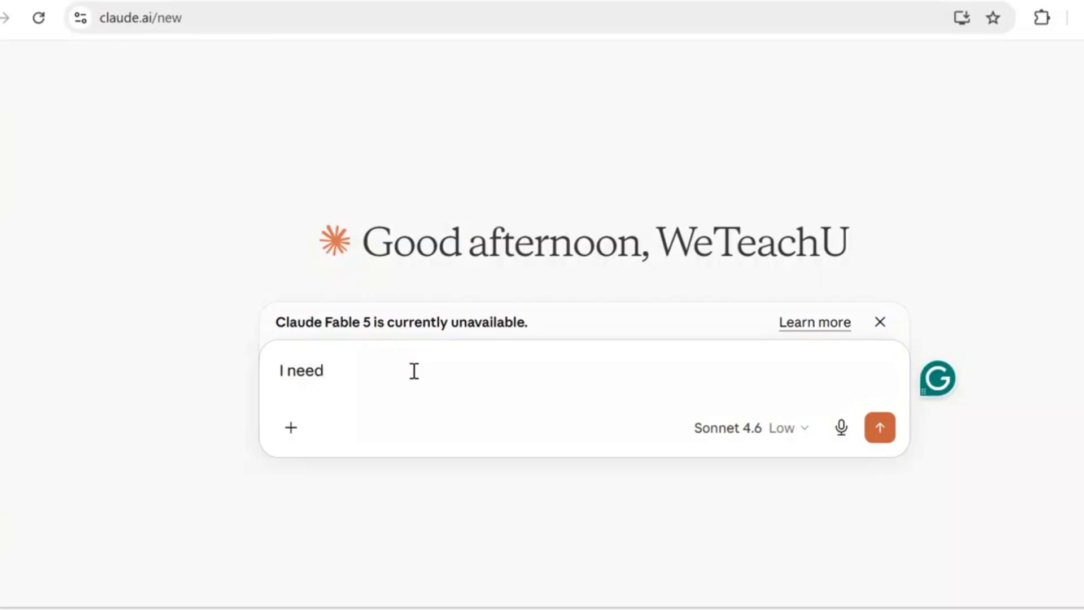
pyautogui.write('a full')
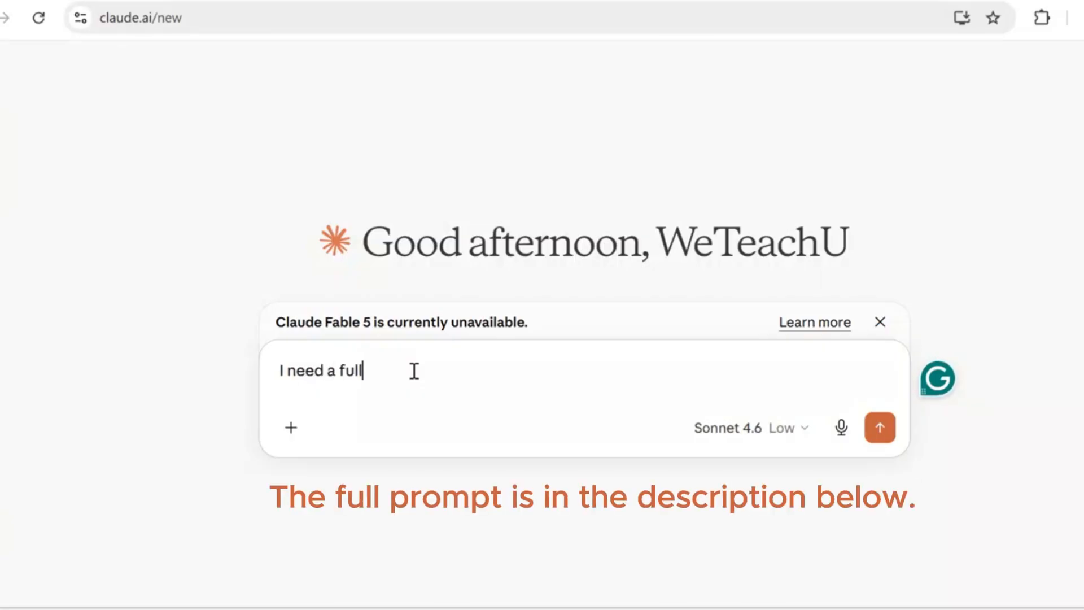
pyautogui.write(' lesson plan for ')
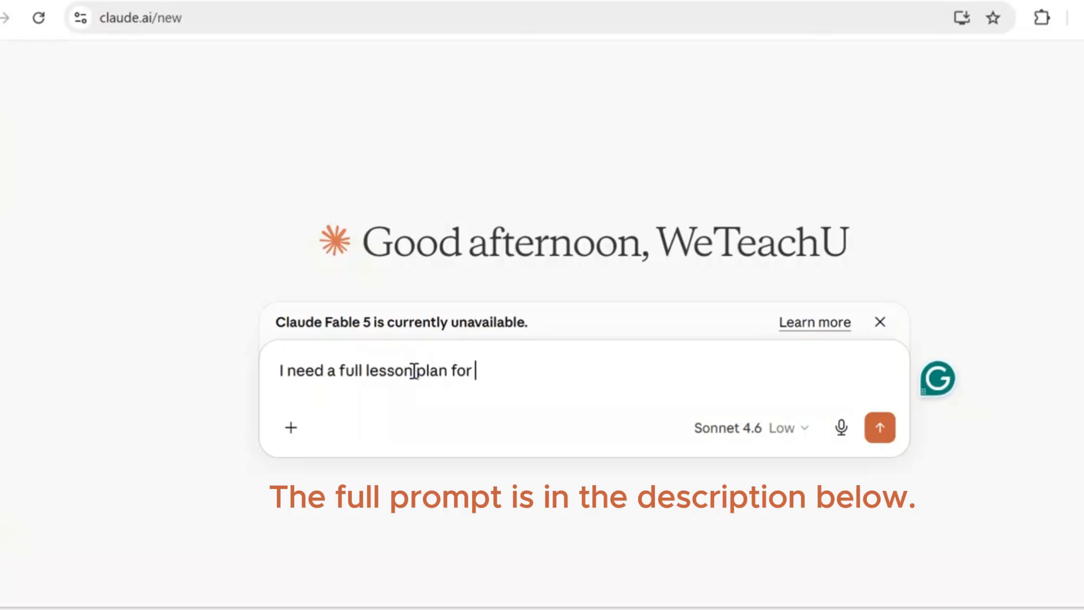
pyautogui.write('a grade 8 scie')
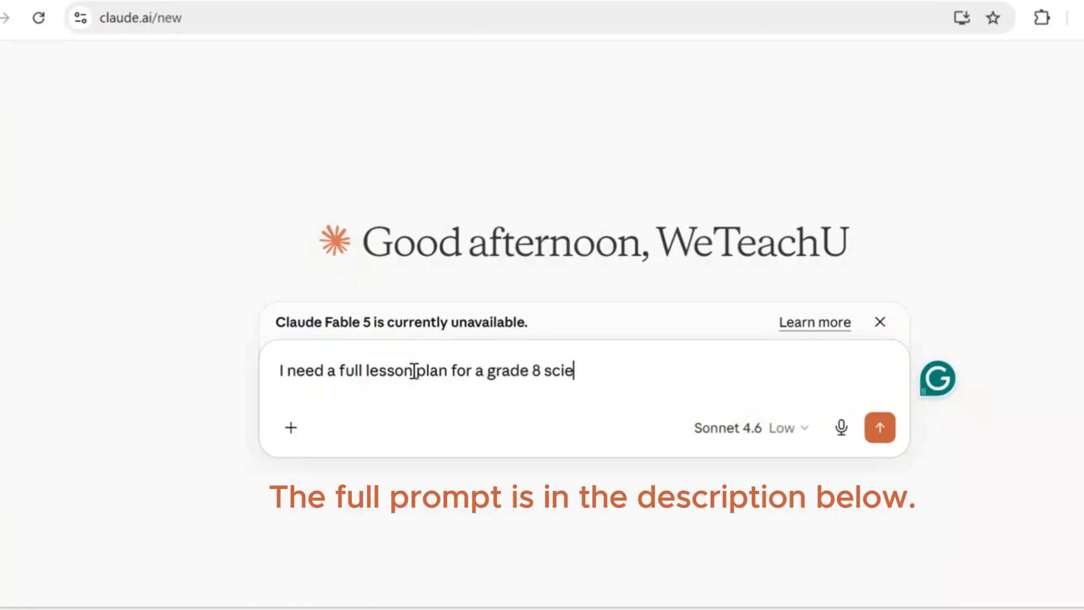
pyautogui.write('nce class ')
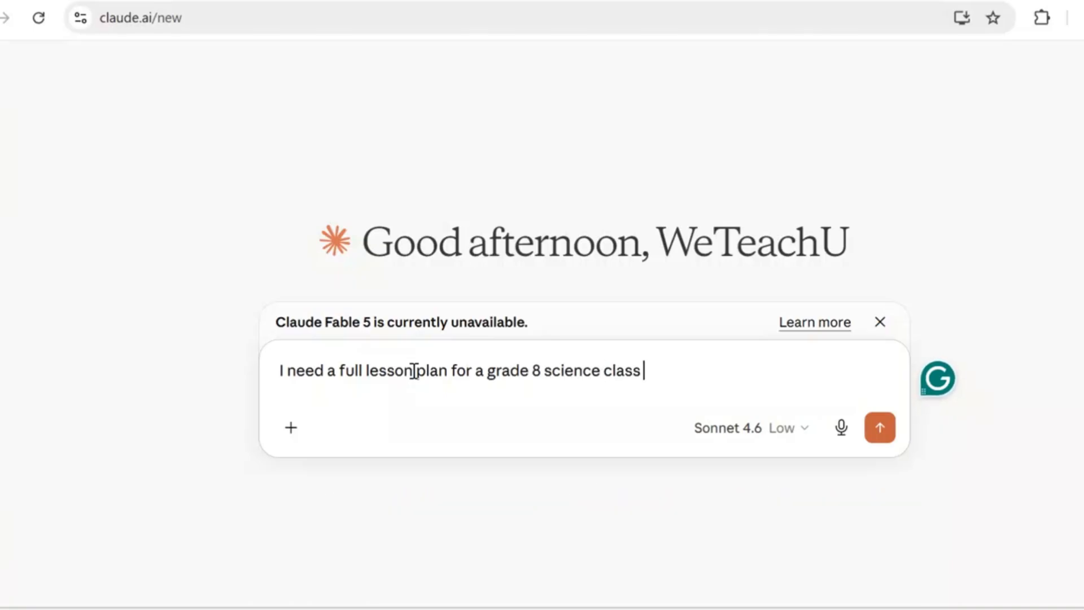
pyautogui.write('on Newto')
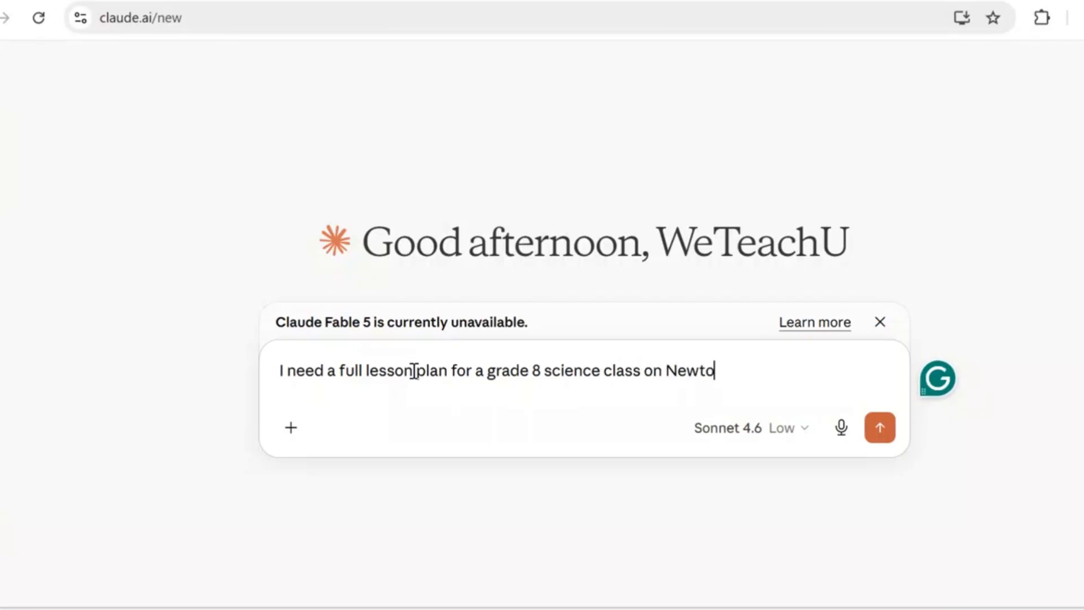
pyautogui.write("n's la")
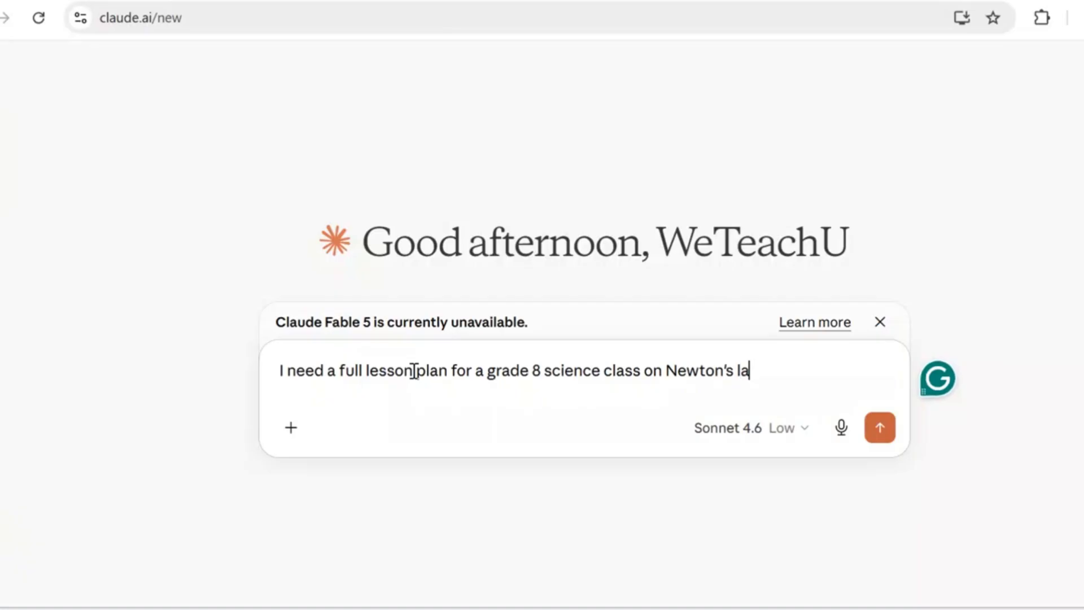
pyautogui.write('ws of motio')
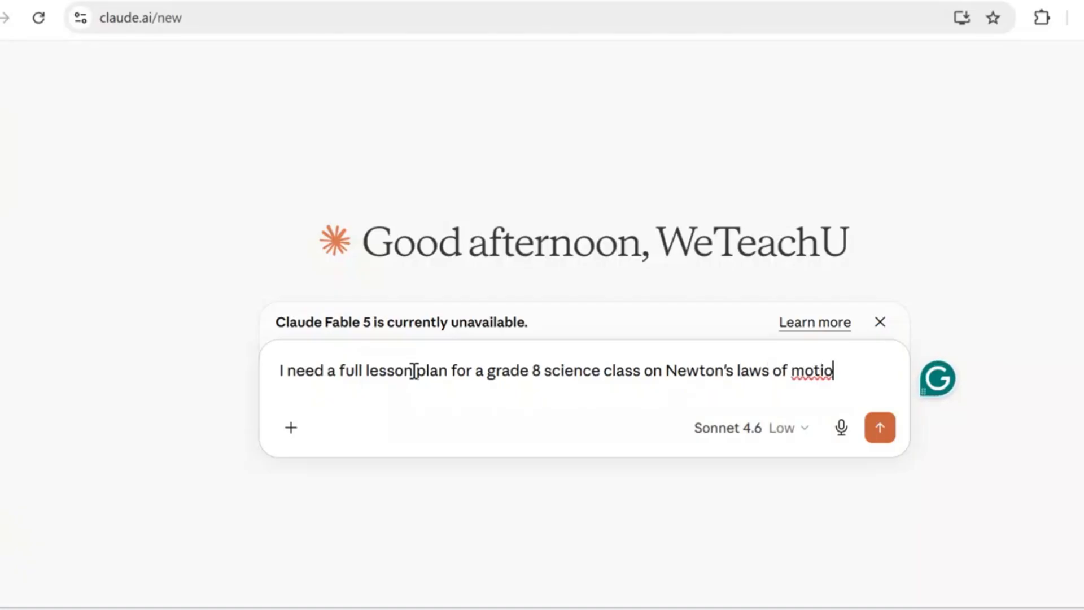
pyautogui.write('n.')
pyautogui.write(' I')
pyautogui.write('nclude ')
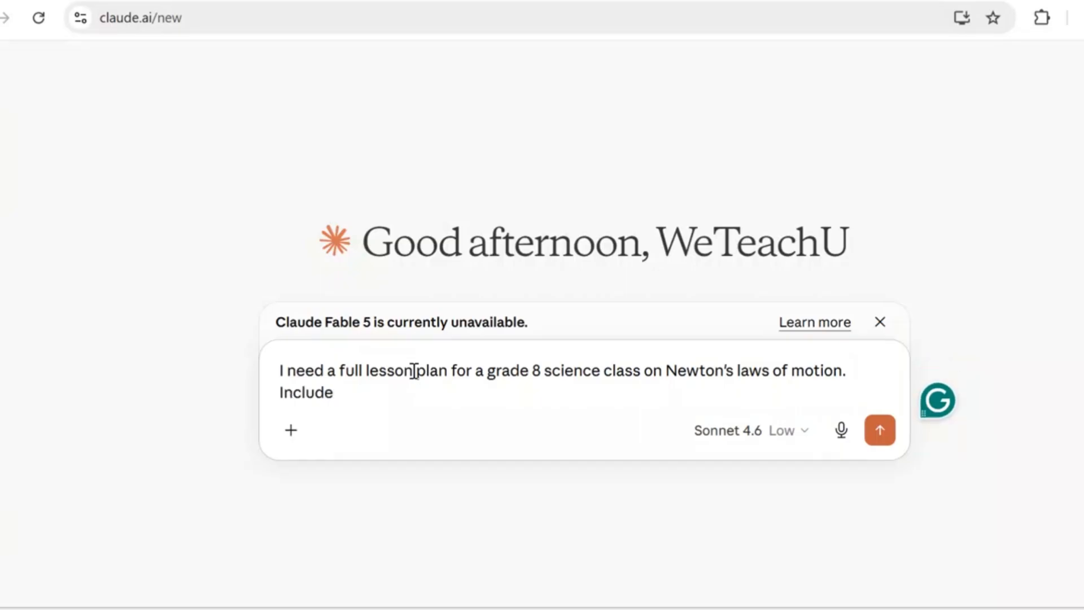
pyautogui.write('learning ')
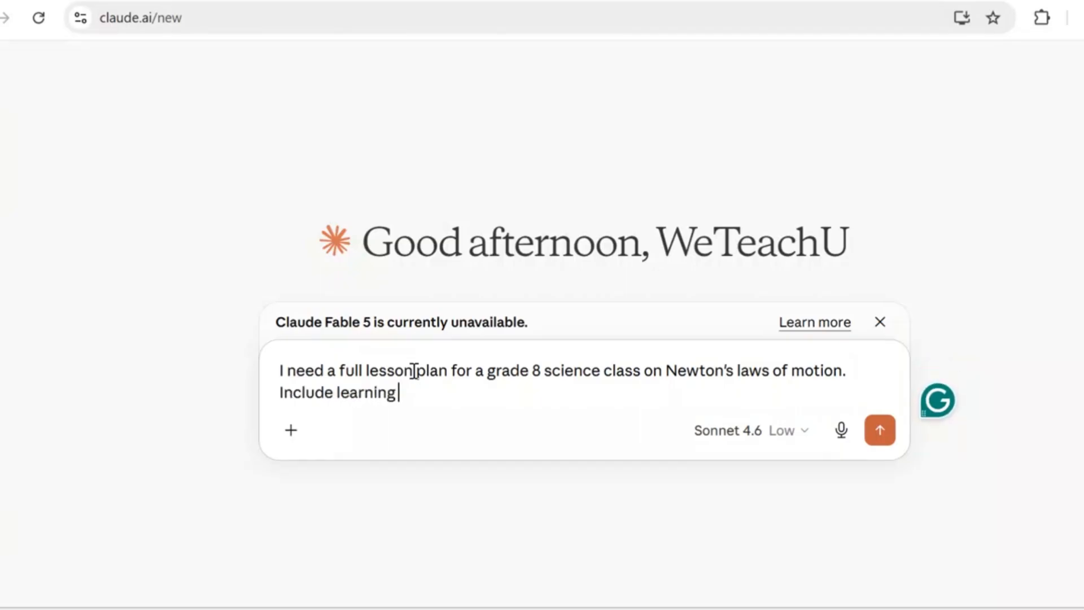
pyautogui.write('obje')
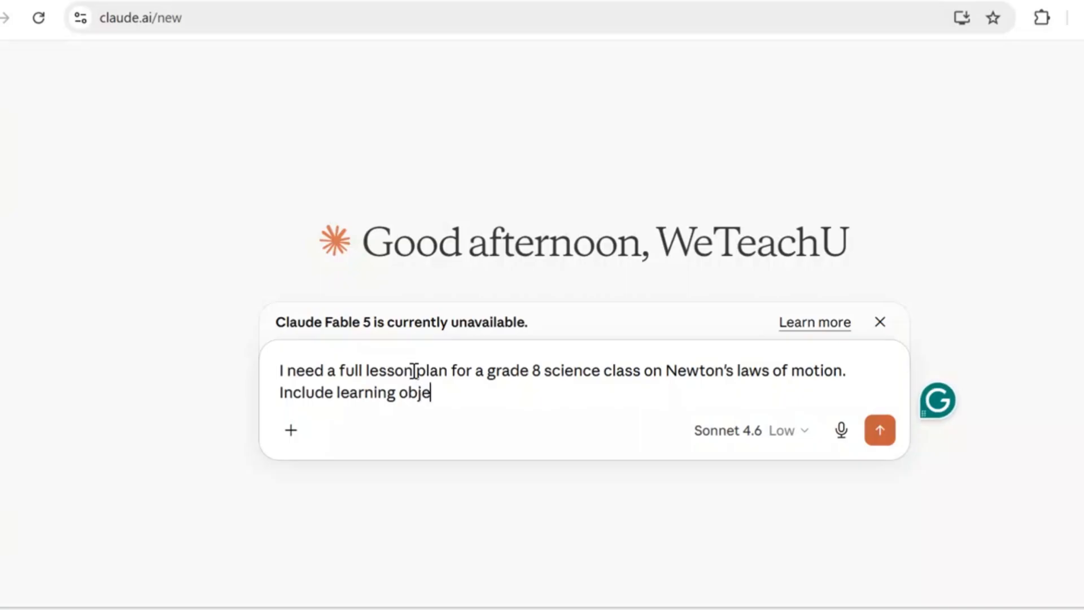
pyautogui.write('ctives')
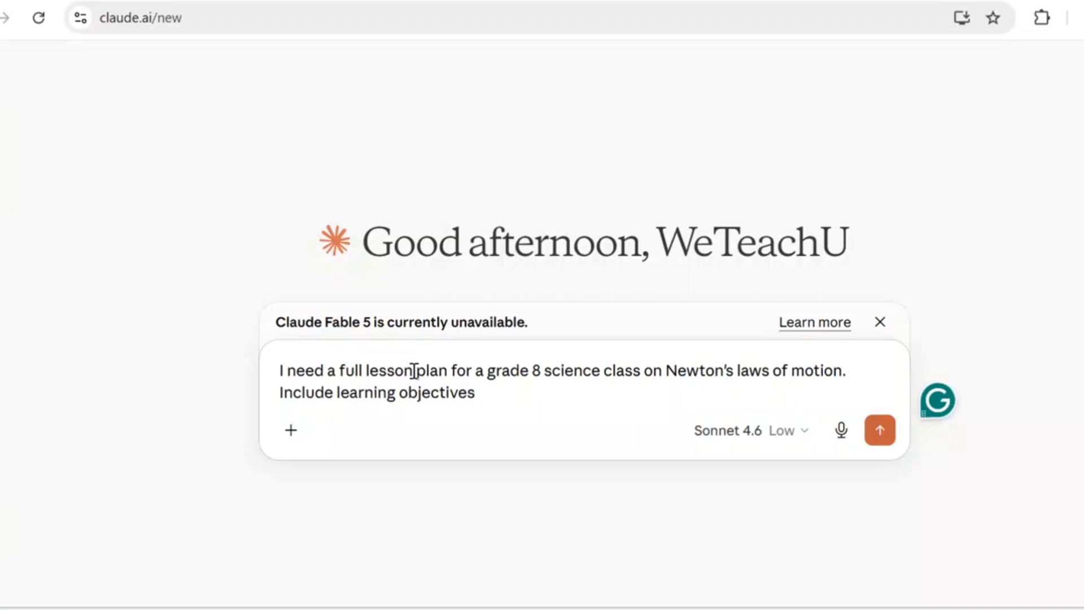
pyautogui.write(', a 45')
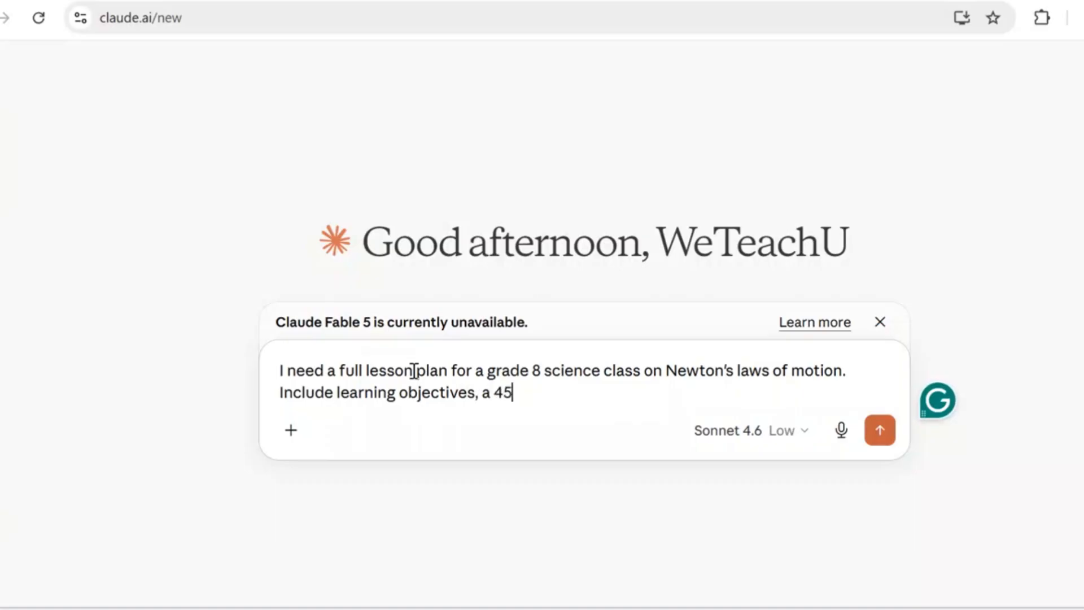
pyautogui.write('-minute ')
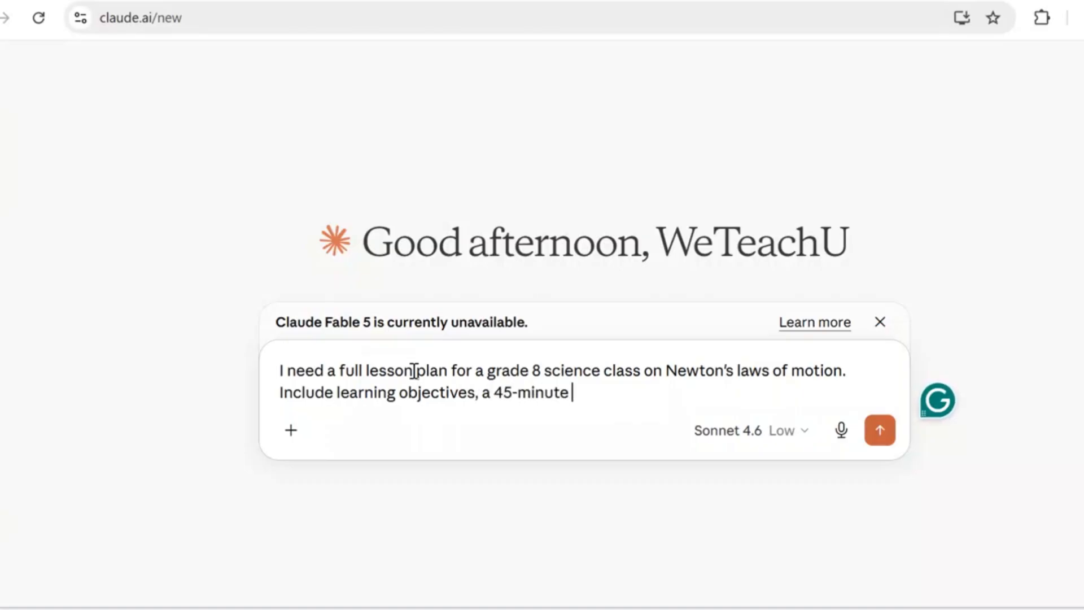
pyautogui.write('activity')
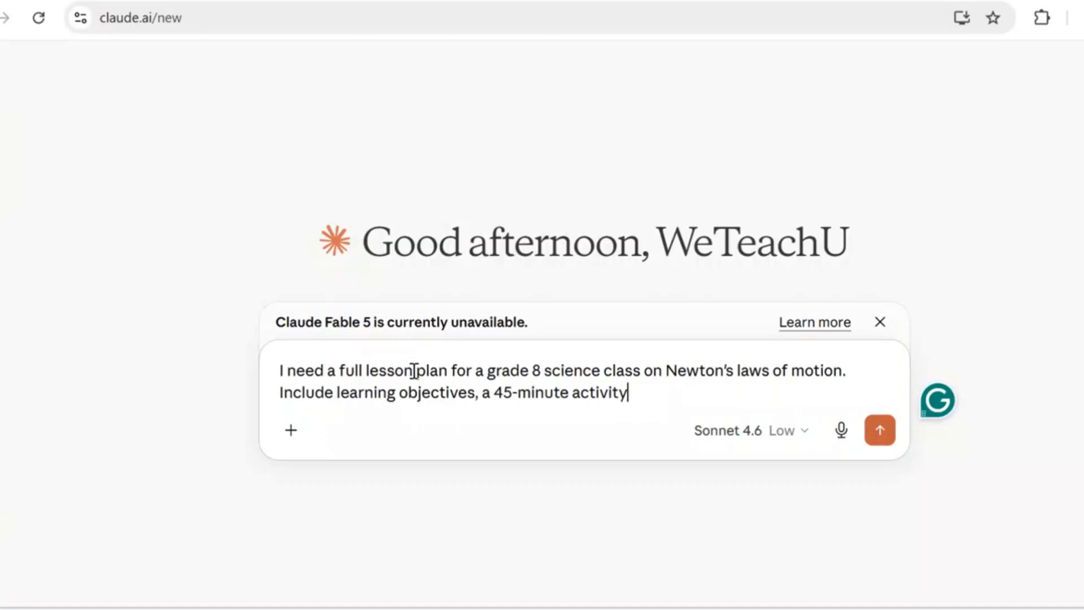
pyautogui.write(' bre')
# - Continue the list of requested items in the prompt with "a 45-minute activity breakdown"
pyautogui.press('BackSpace')
pyautogui.write('re')
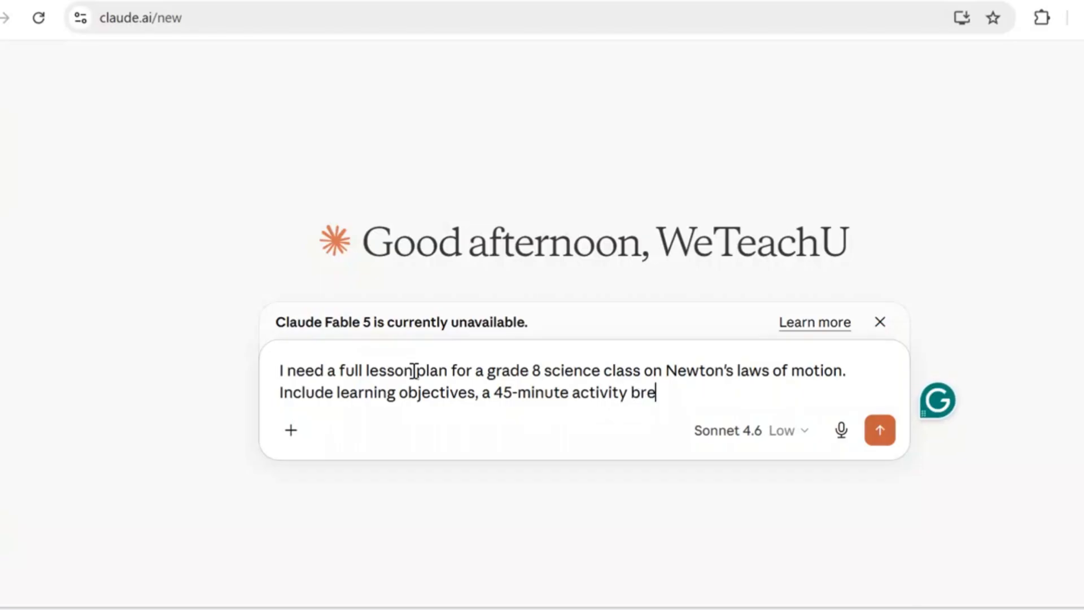
pyautogui.write('akdoe')
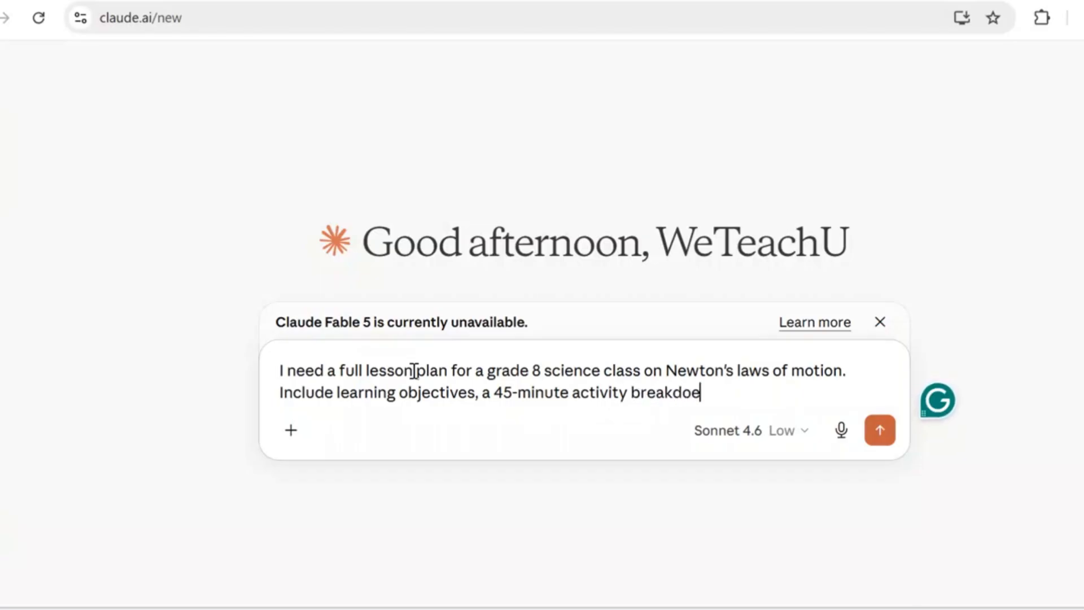
pyautogui.press('BackSpace')
pyautogui.write('wn, a ')
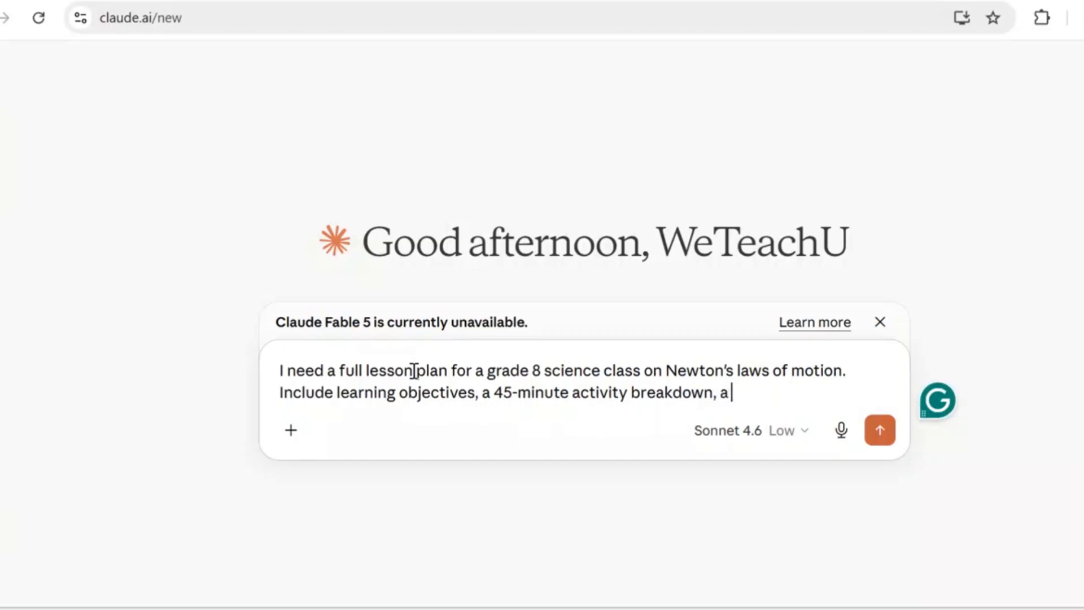
pyautogui.write('differ')
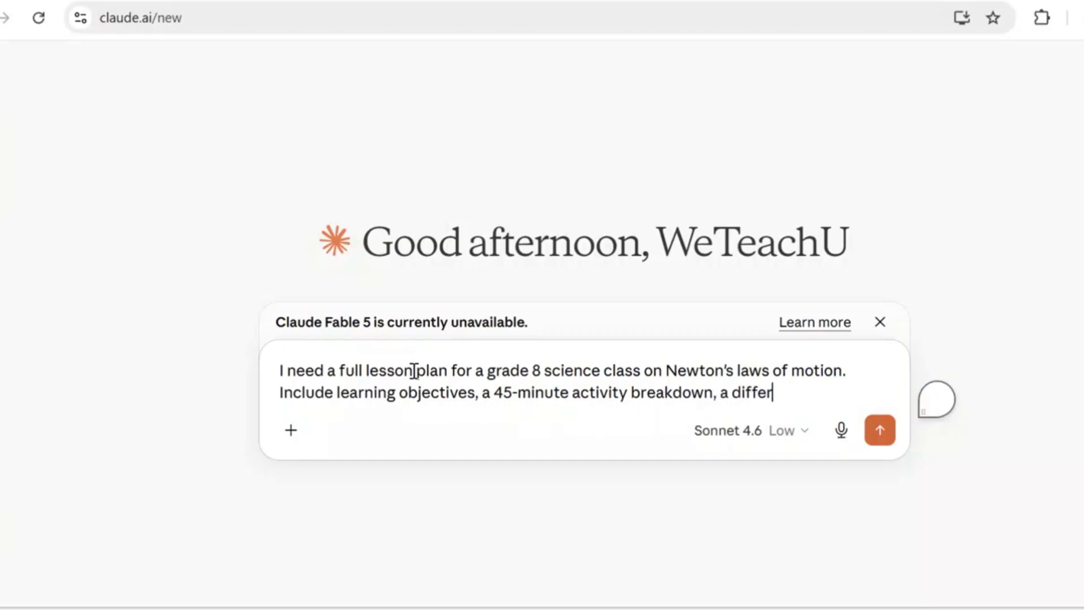
pyautogui.write('entiated')
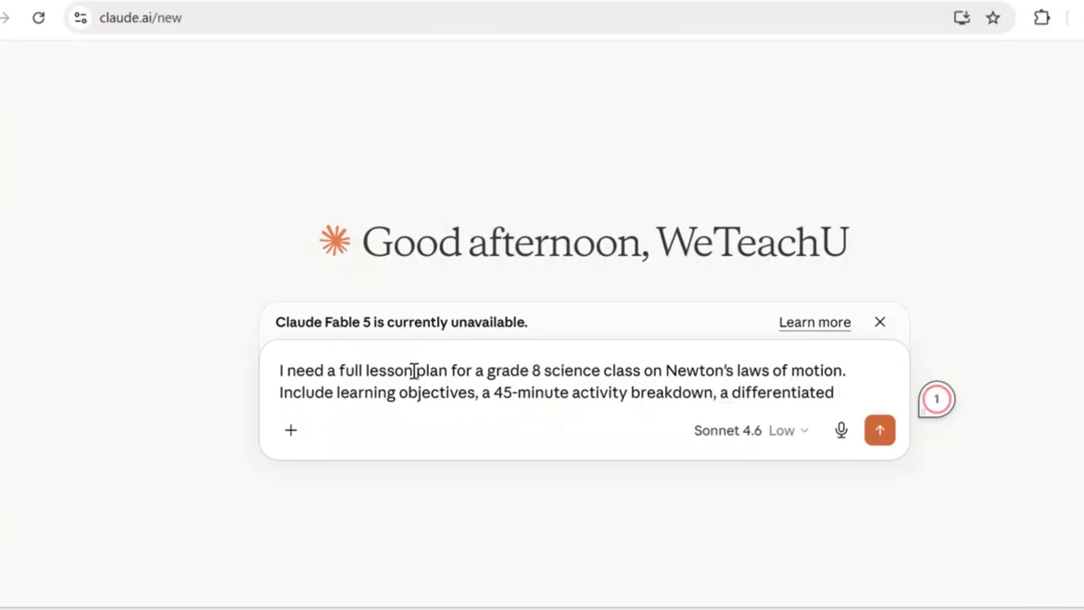
pyautogui.write(' worksh')
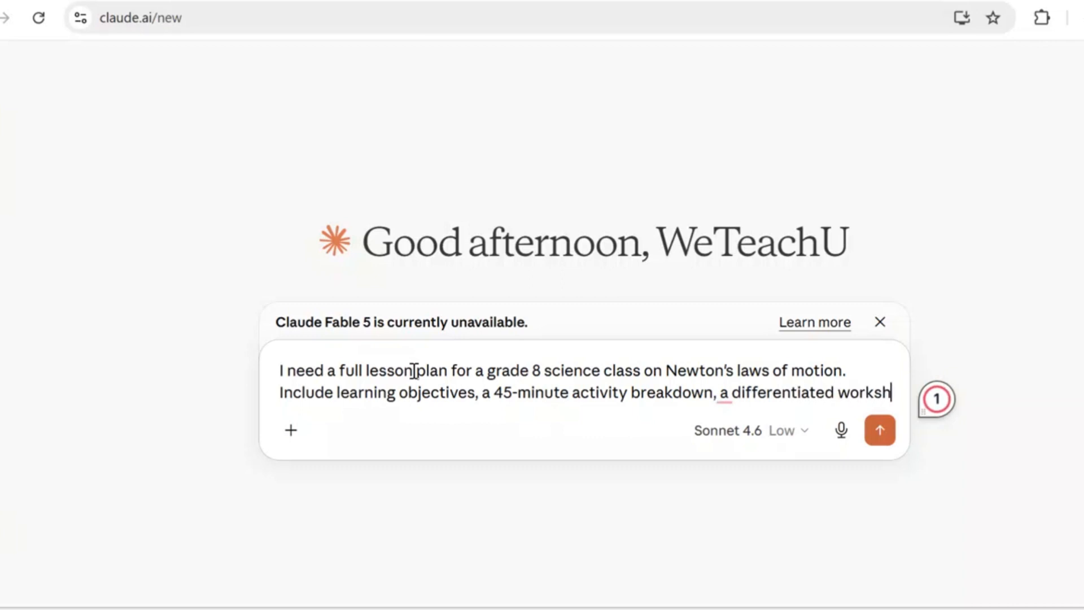
pyautogui.write('eetb')
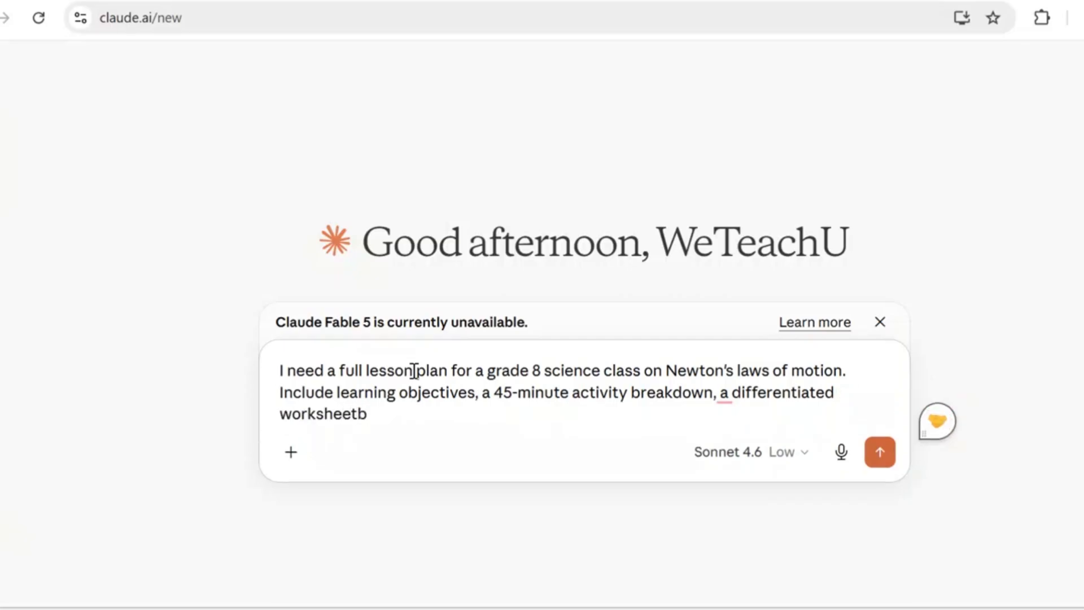
# - Extend the prompt's list with ", a differentiated worksheet for three reading levels"
pyautogui.press('BackSpace')
pyautogui.write('for th')
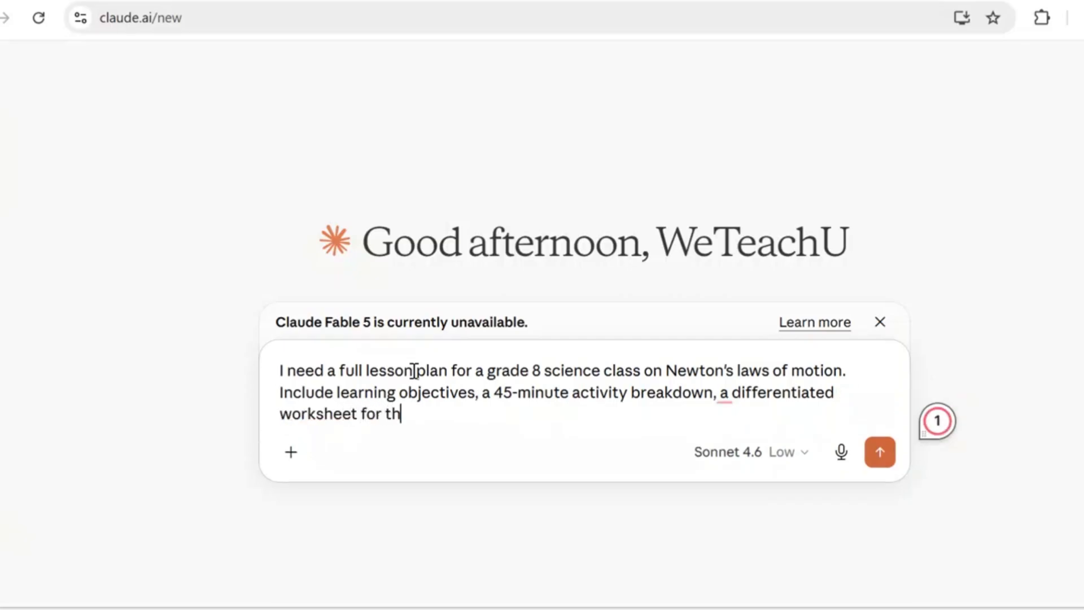
pyautogui.write('ree re')
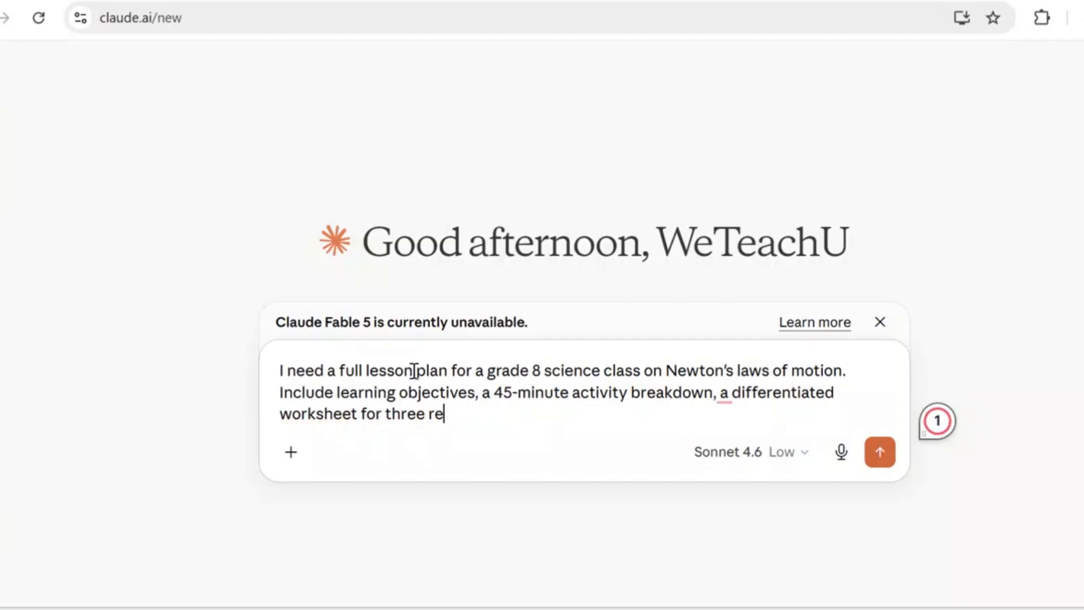
pyautogui.write('ading levels')
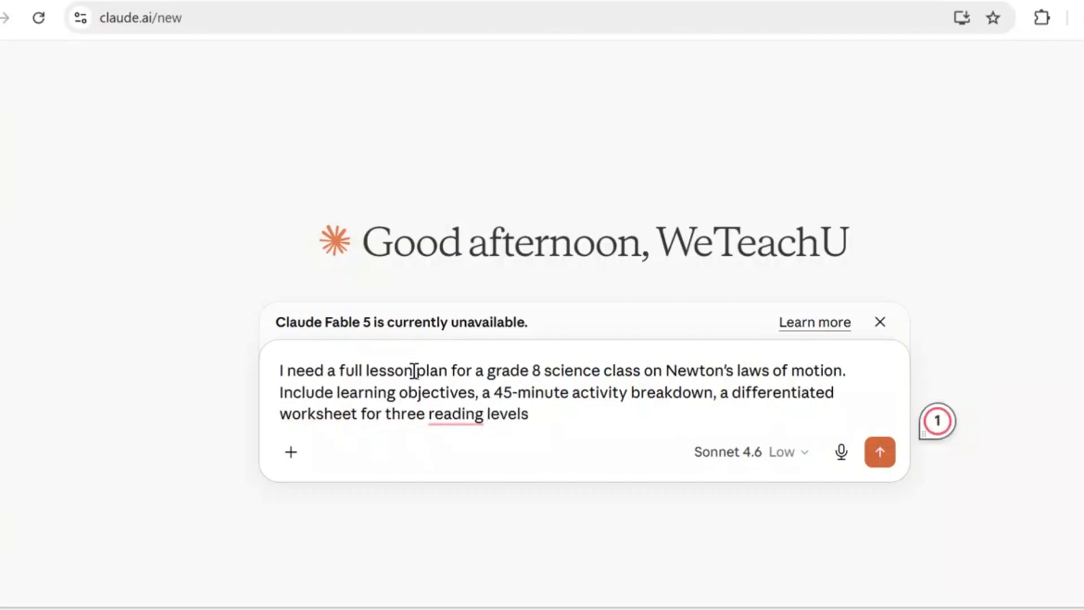
pyautogui.write(', and ')
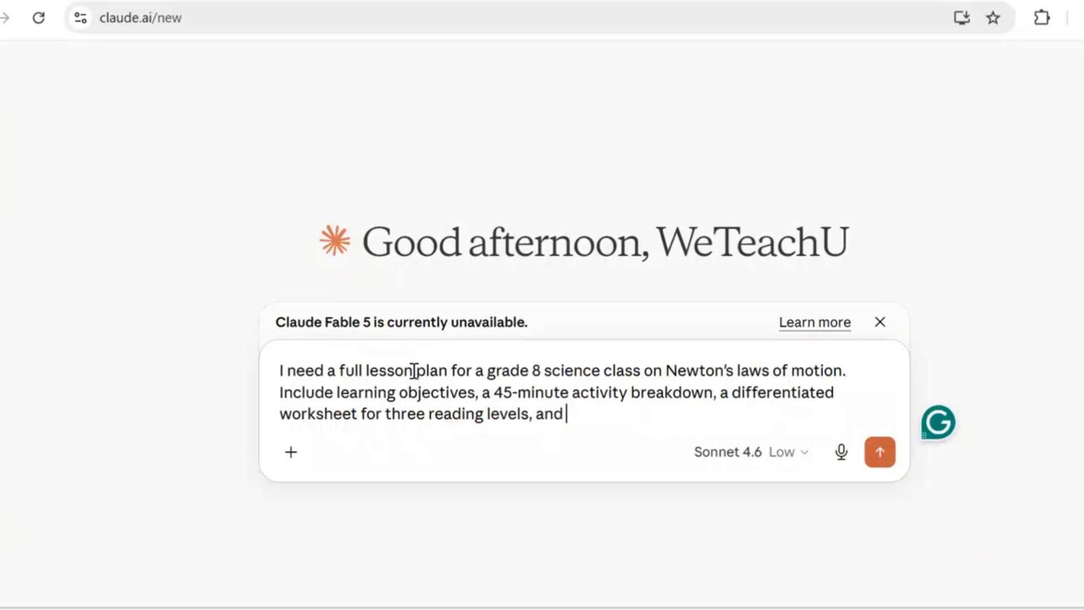
pyautogui.write('a 10-quest')
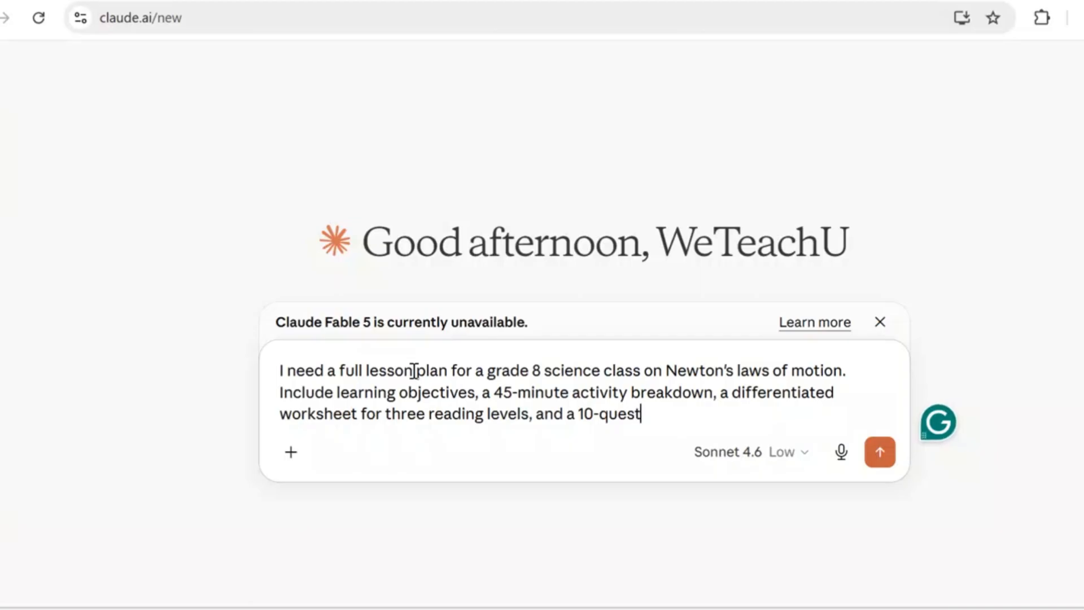
pyautogui.write('ion quiz')
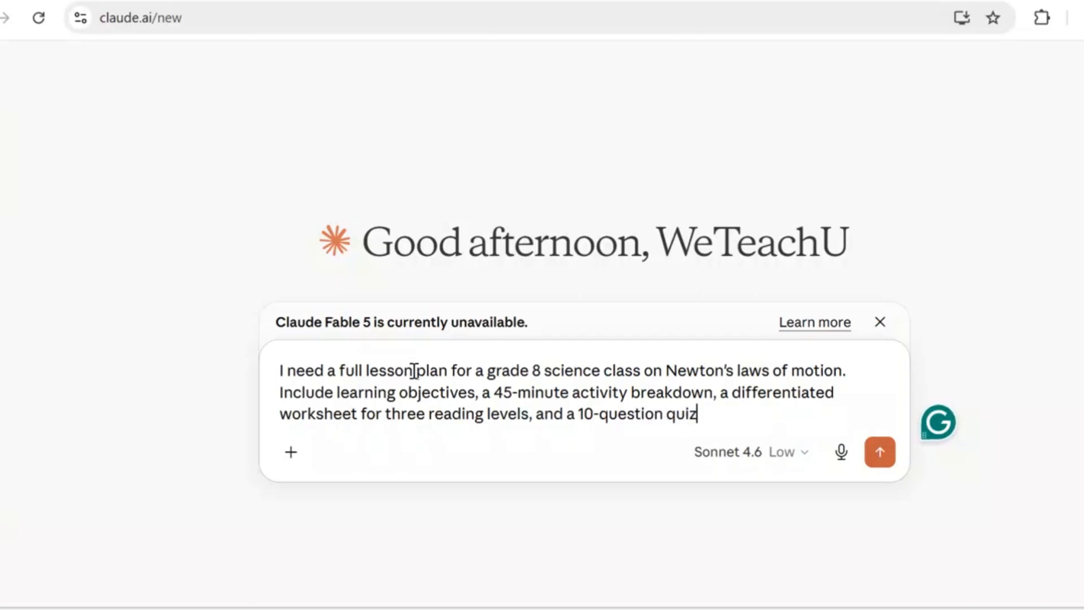
pyautogui.write('z with')
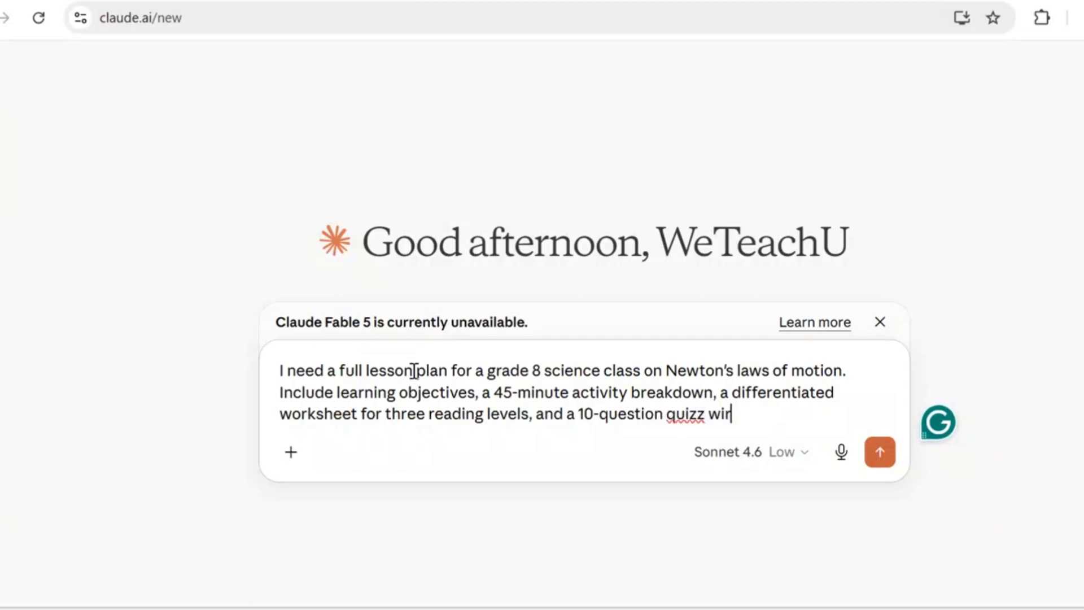
pyautogui.write(' an a')
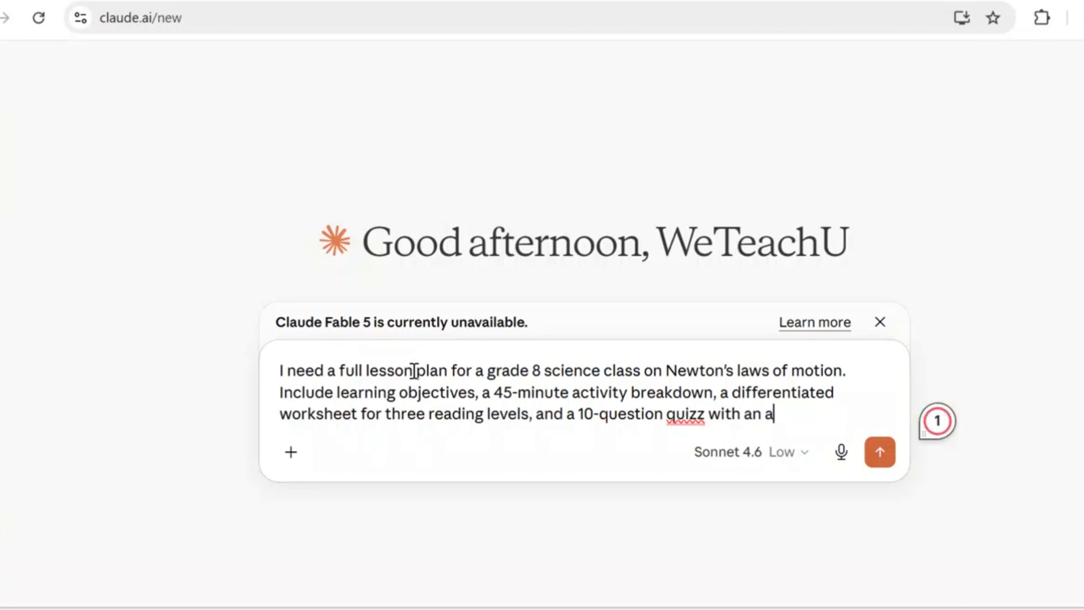
pyautogui.write('nswer key')
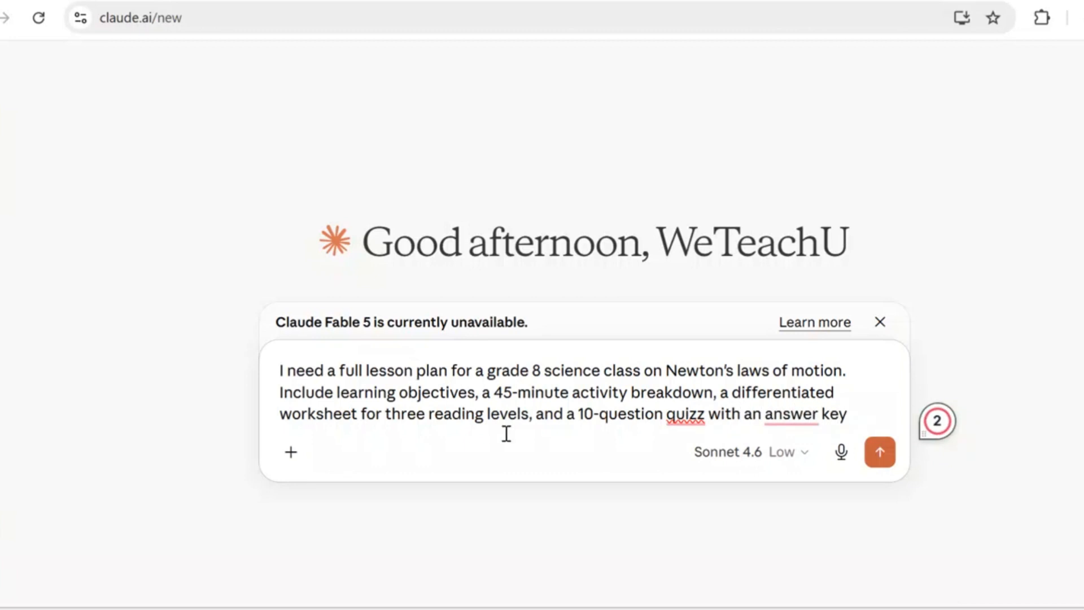
# - Check the available models and submit the lesson plan prompt with Sonnet 4.6
pyautogui.click(812, 463)
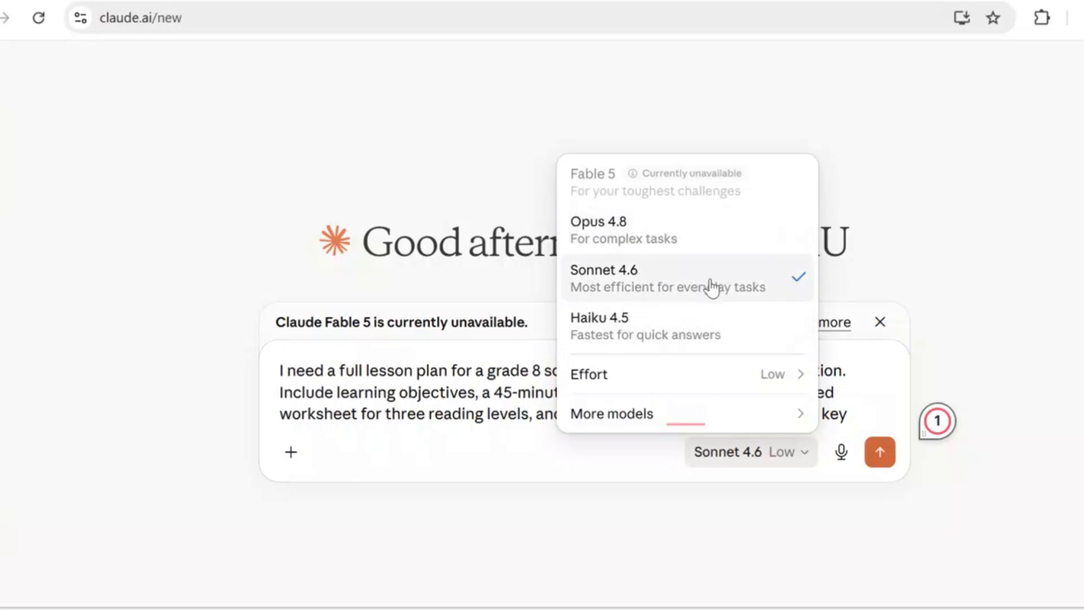
pyautogui.click(882, 461)
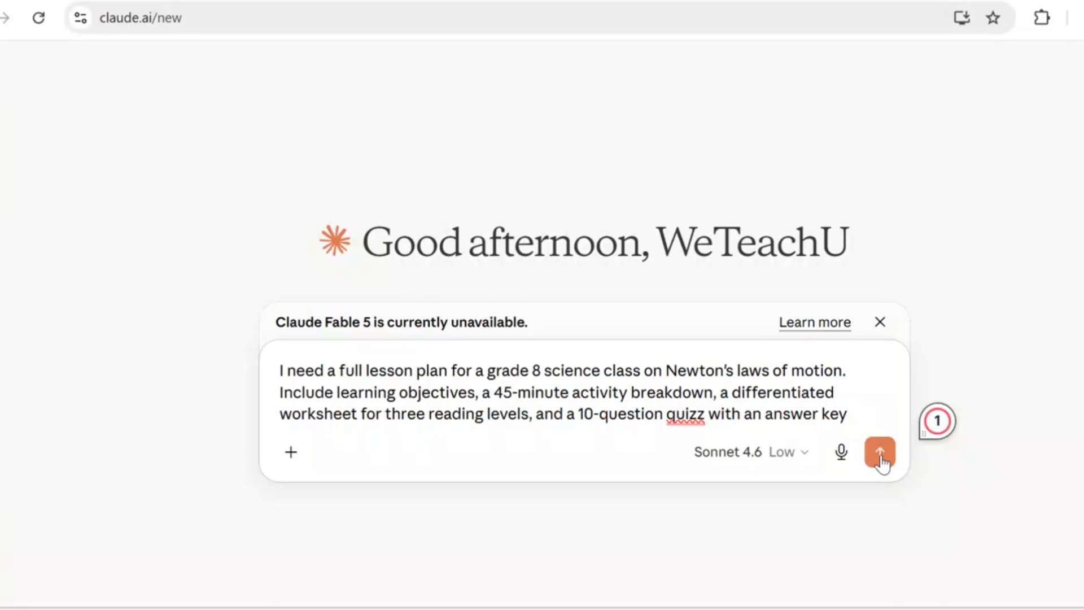
pyautogui.click(881, 461)
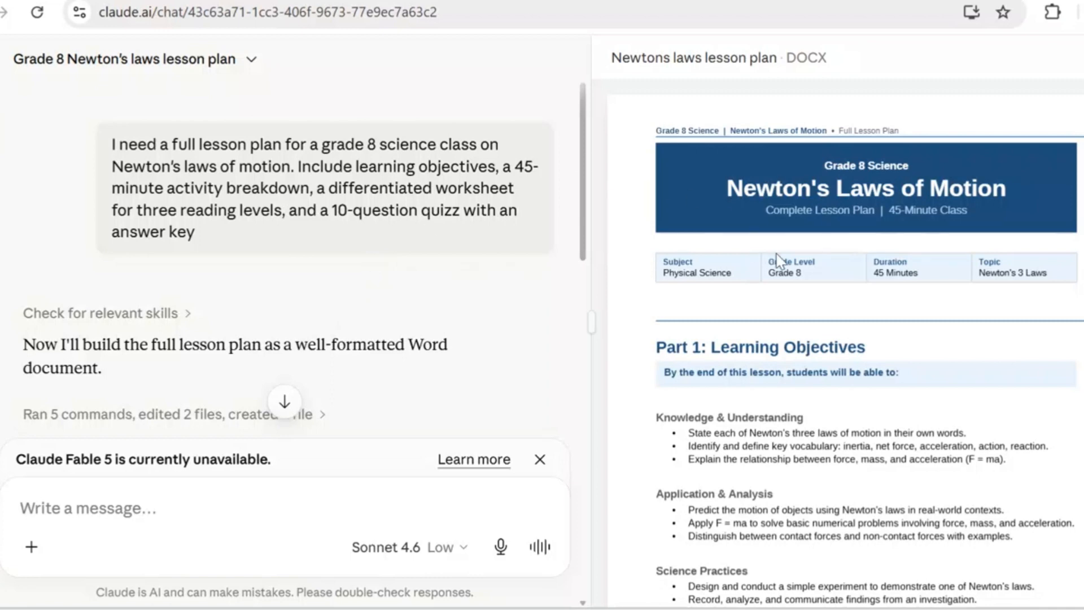
# - Review the learning objectives in the generated lesson plan document and read the chat summary of Parts 1 and 2
pyautogui.scroll(-3, 779, 260)
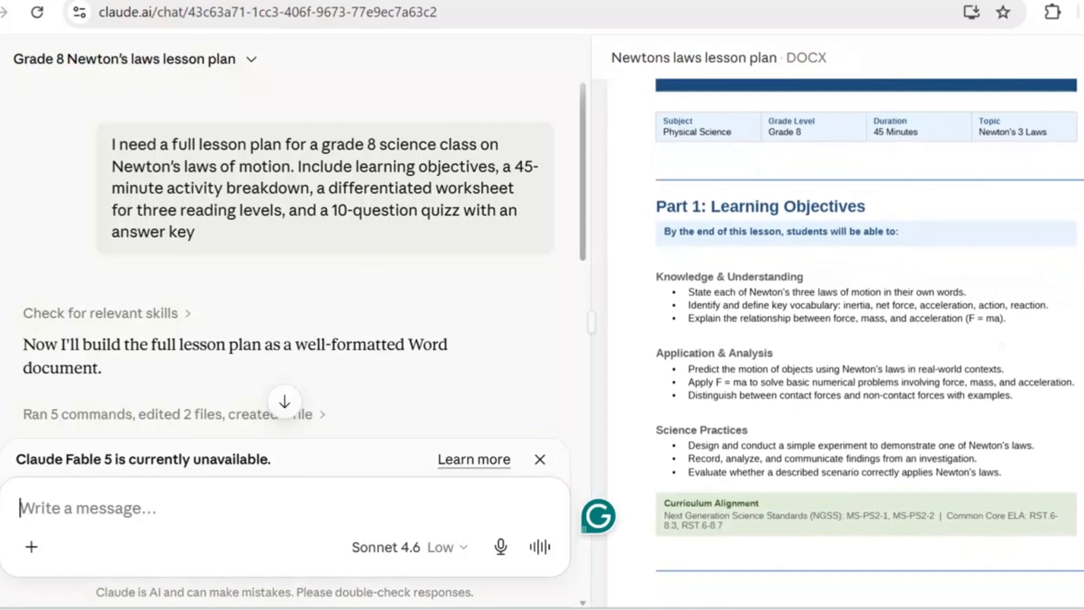
pyautogui.scroll(-2, 302, 299)
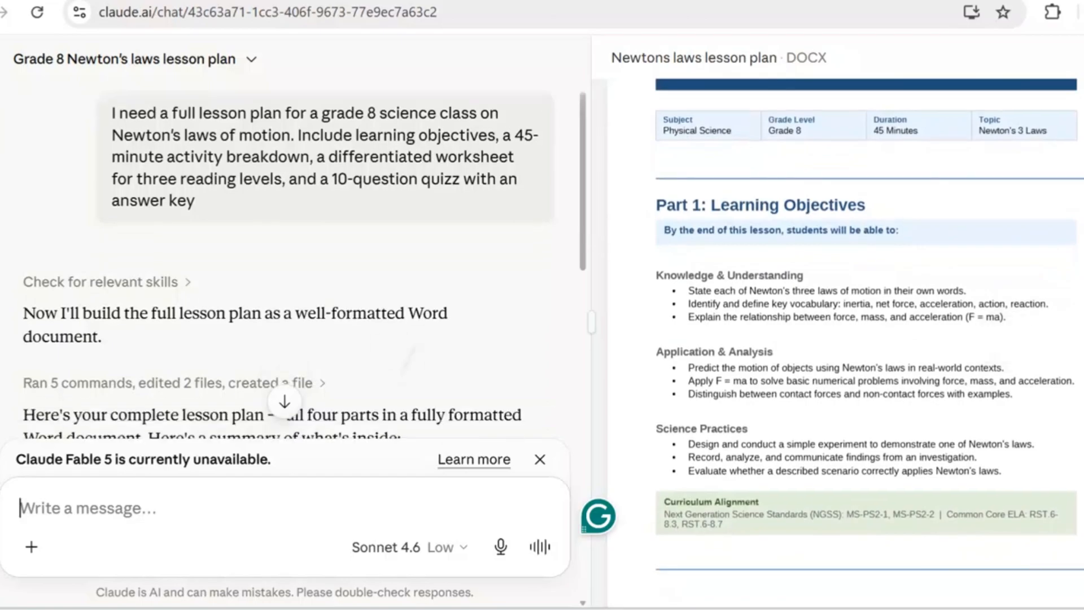
pyautogui.scroll(-3, 842, 339)
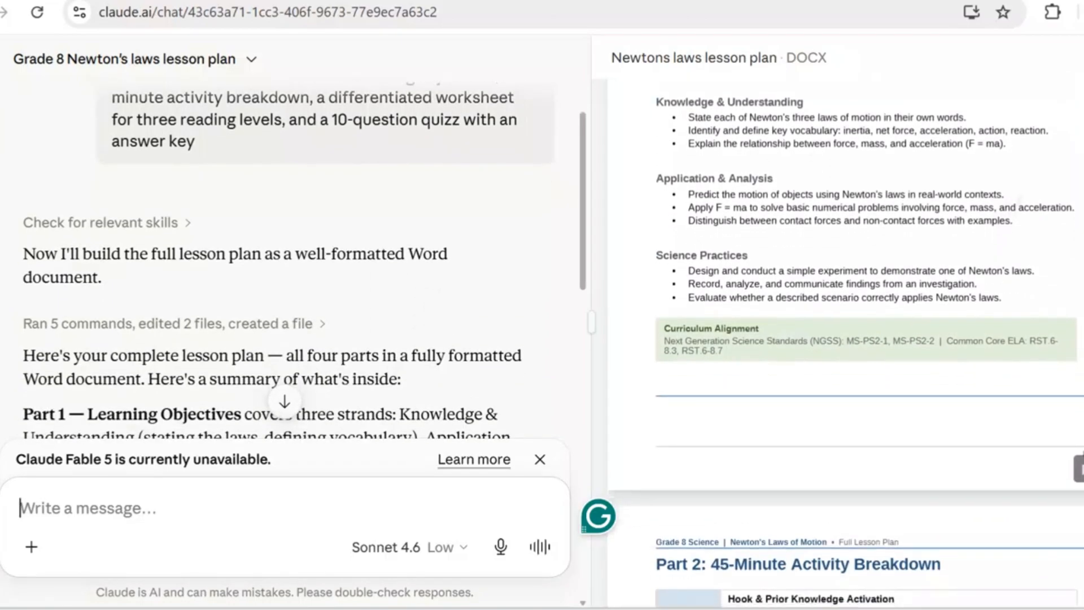
pyautogui.scroll(4, 842, 339)
pyautogui.scroll(-2, 841, 338)
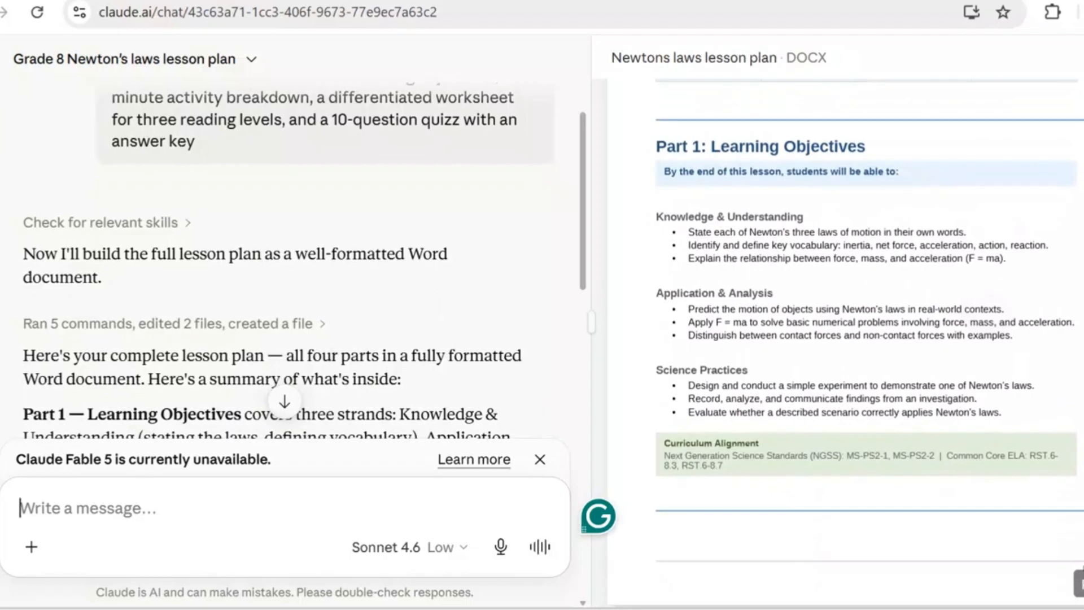
pyautogui.scroll(-2, 302, 260)
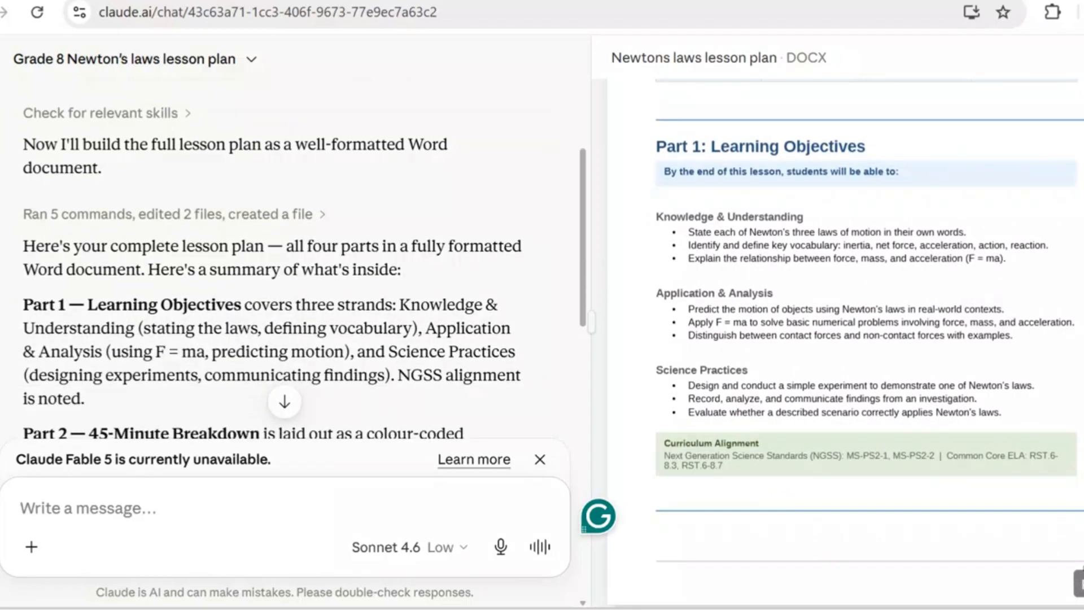
pyautogui.scroll(-2, 293, 260)
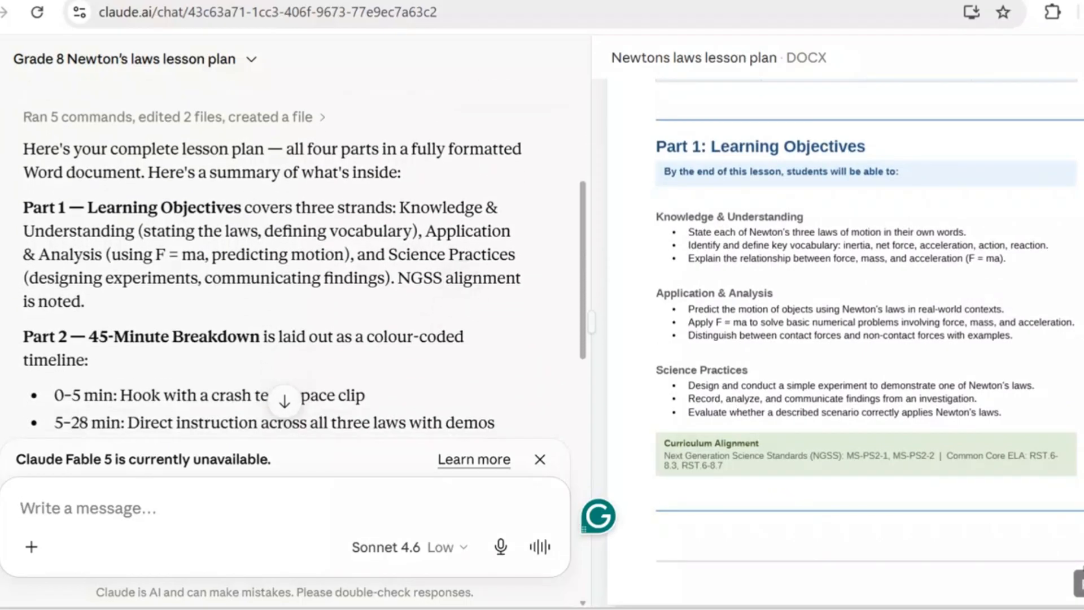
pyautogui.scroll(-1, 302, 260)
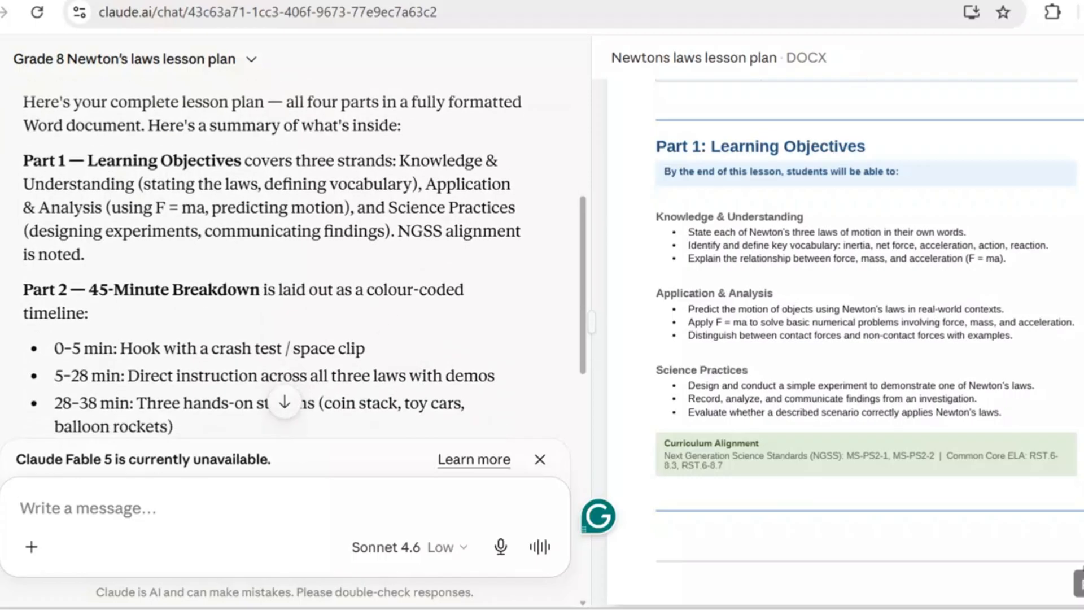
pyautogui.scroll(-1, 302, 259)
pyautogui.scroll(-1, 302, 260)
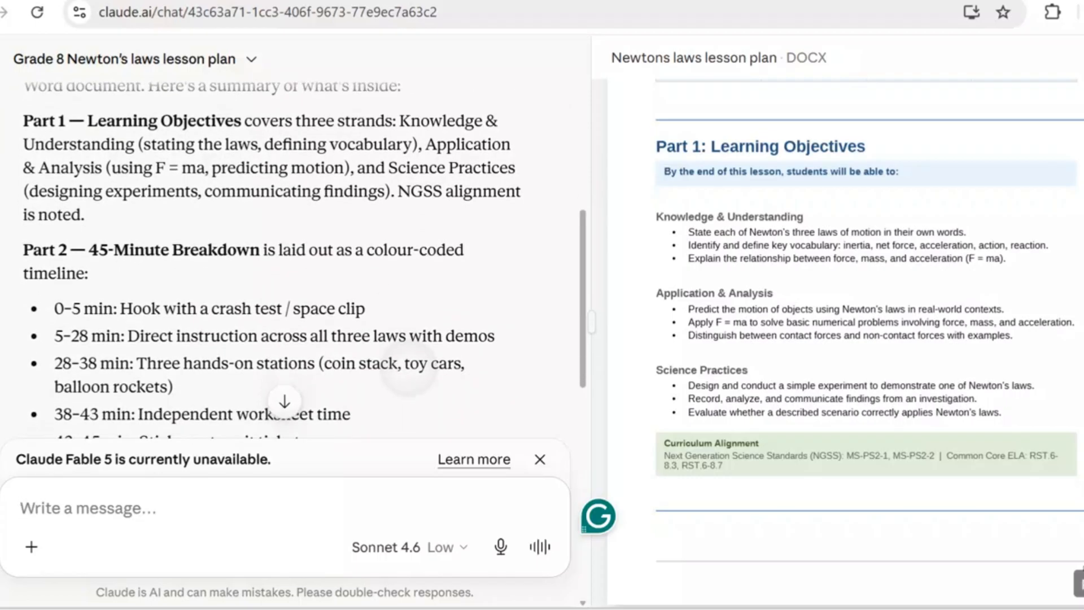
pyautogui.scroll(-1, 408, 375)
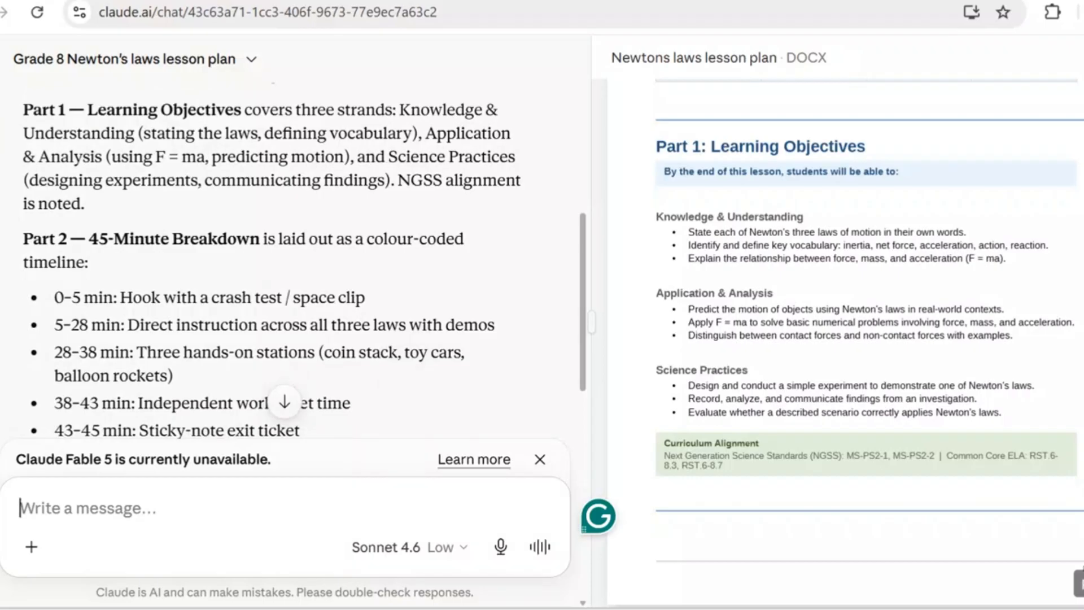
# - Examine Part 2 of the document, checking the timed stages of the 45-minute activity breakdown and the materials needed
pyautogui.scroll(-1, 847, 316)
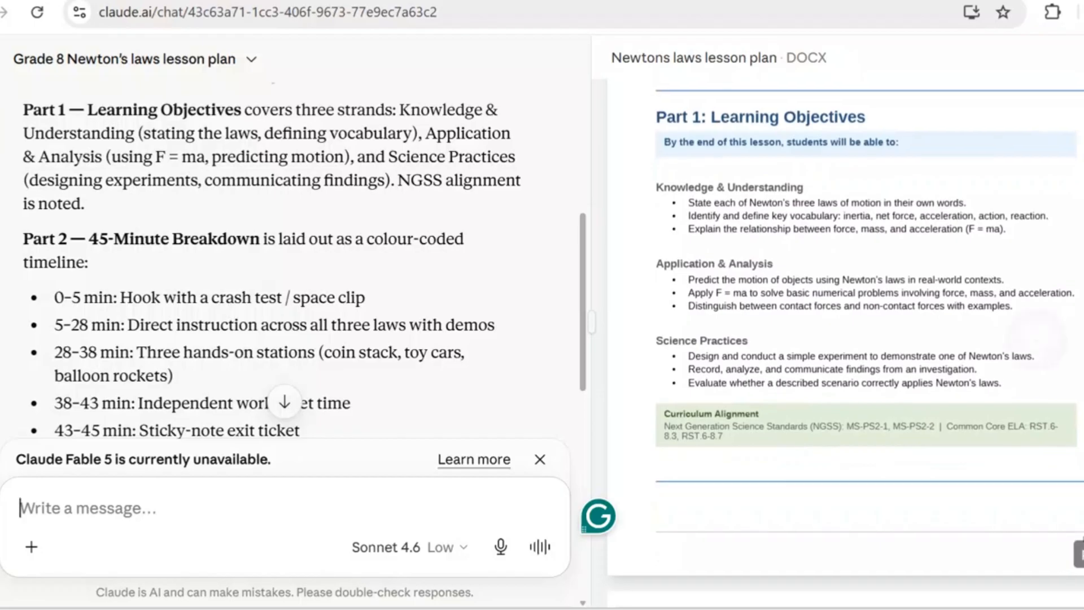
pyautogui.scroll(-2, 847, 339)
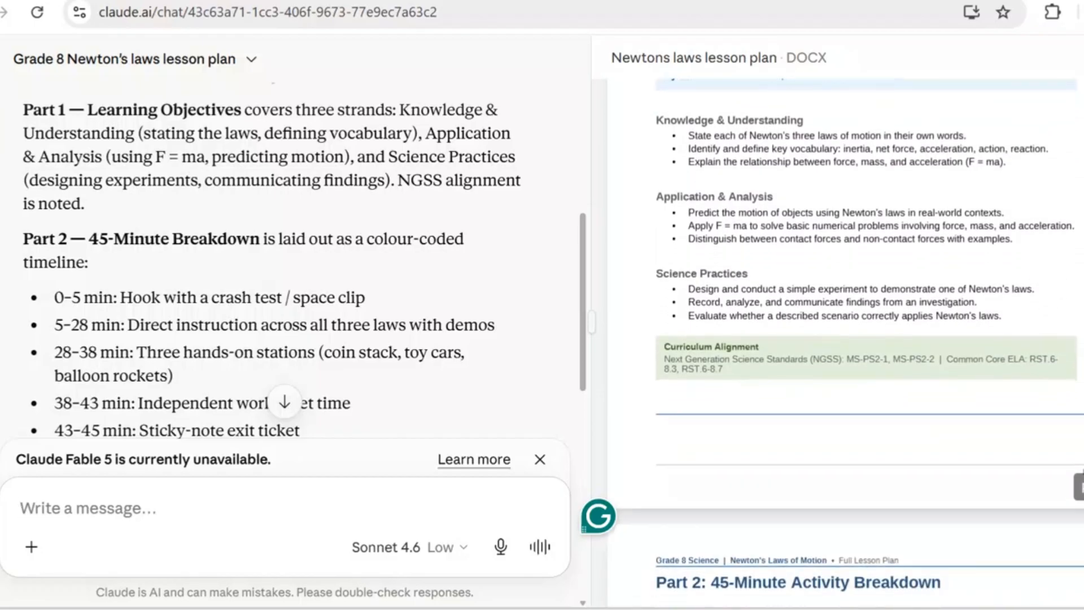
pyautogui.scroll(-1, 993, 418)
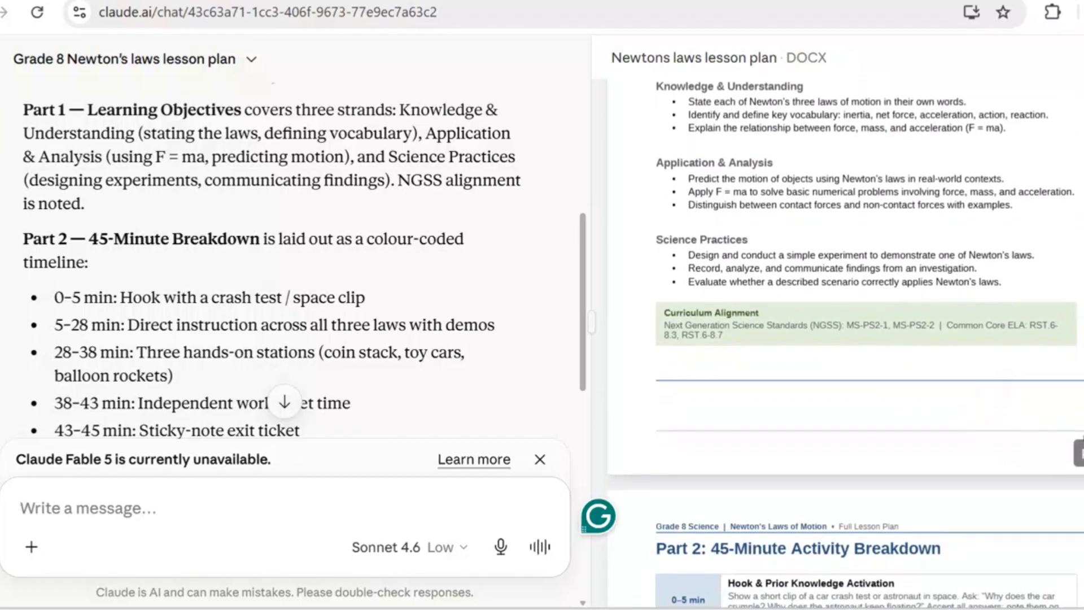
pyautogui.scroll(-1, 847, 339)
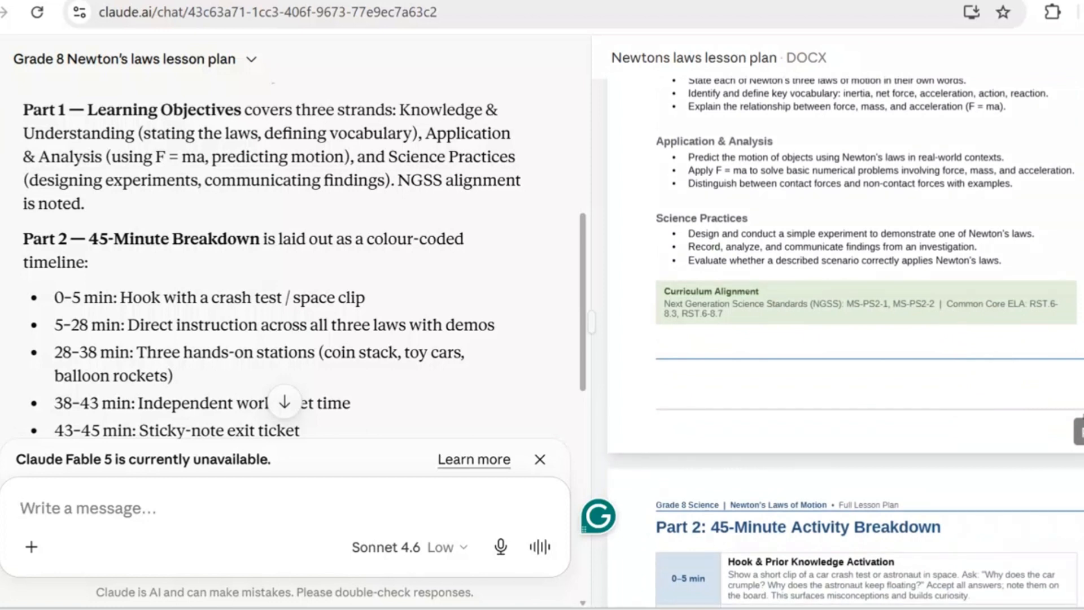
pyautogui.scroll(-3, 847, 339)
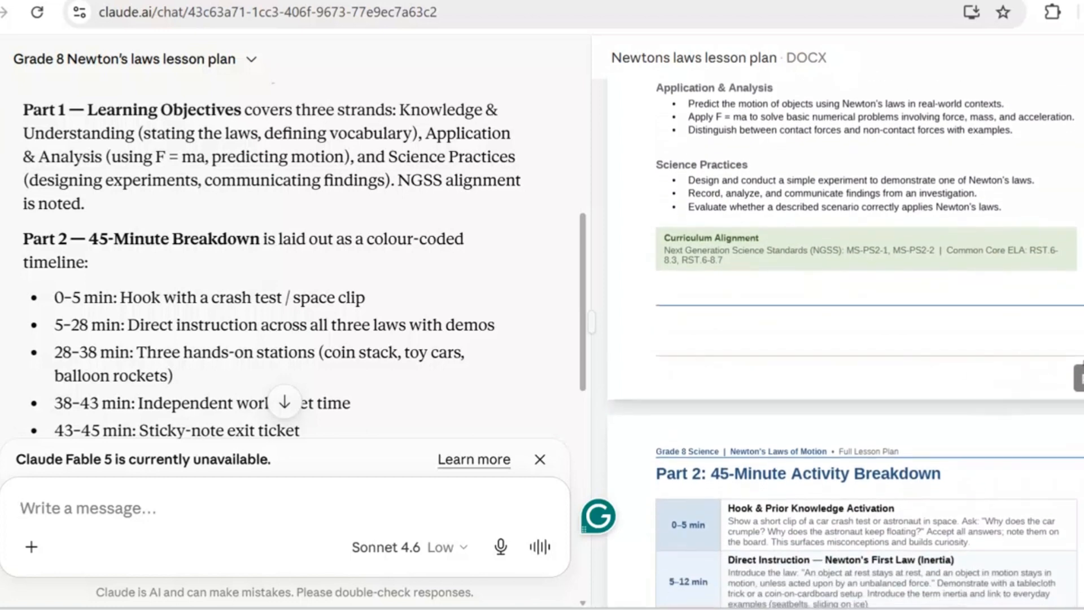
pyautogui.scroll(-5, 846, 338)
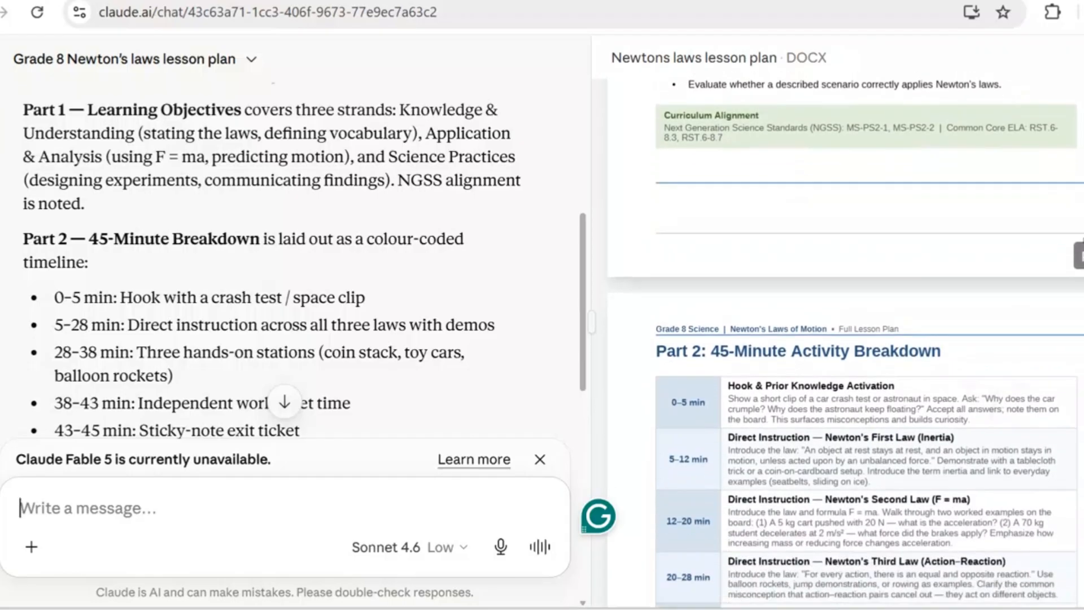
pyautogui.scroll(-5, 847, 339)
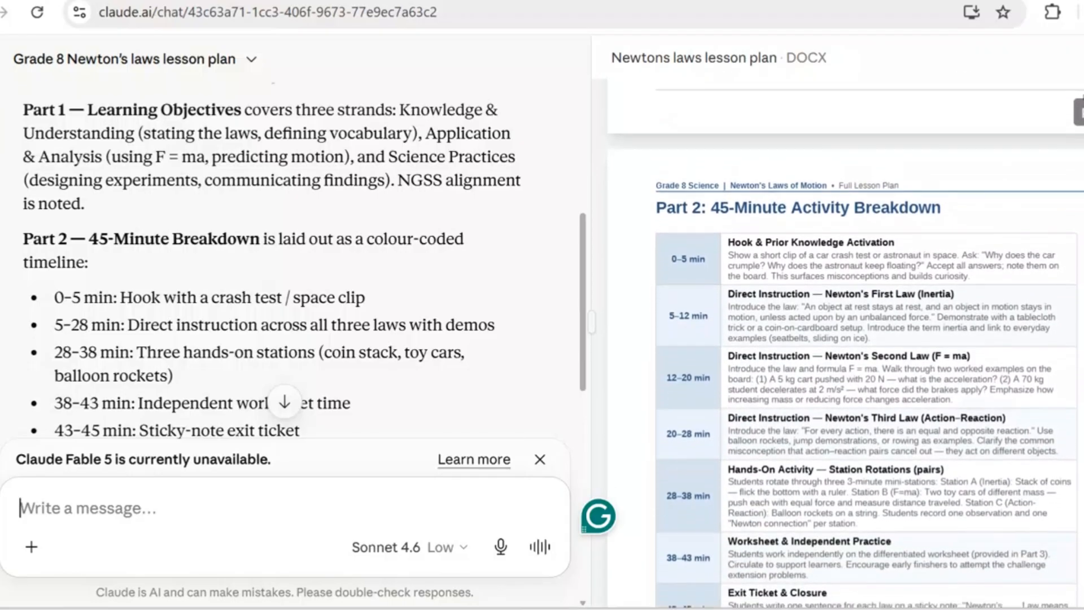
pyautogui.scroll(-2, 847, 339)
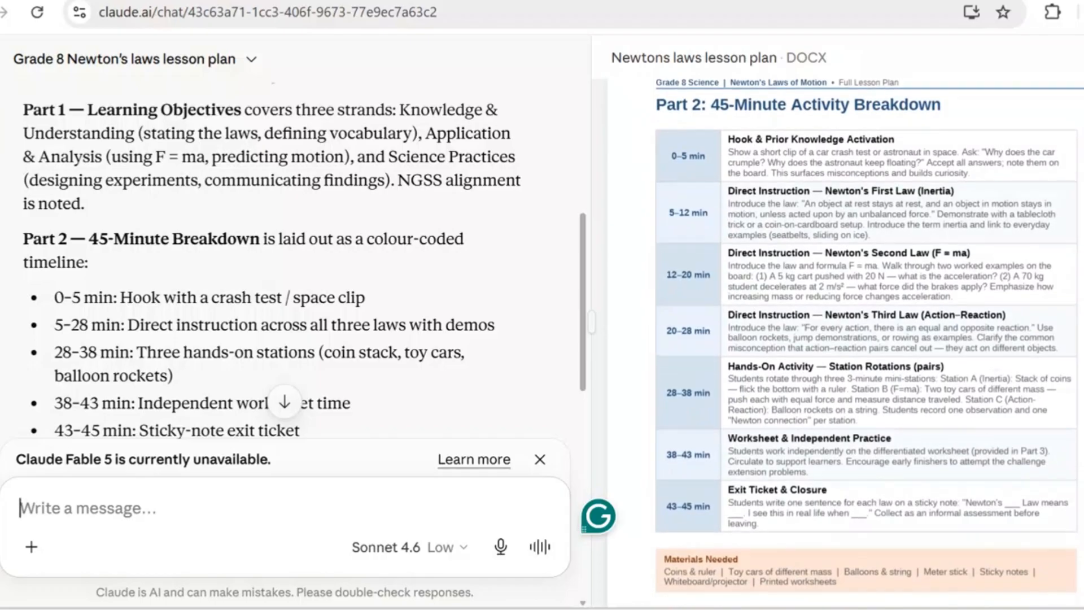
pyautogui.scroll(-1, 847, 339)
pyautogui.scroll(2, 847, 339)
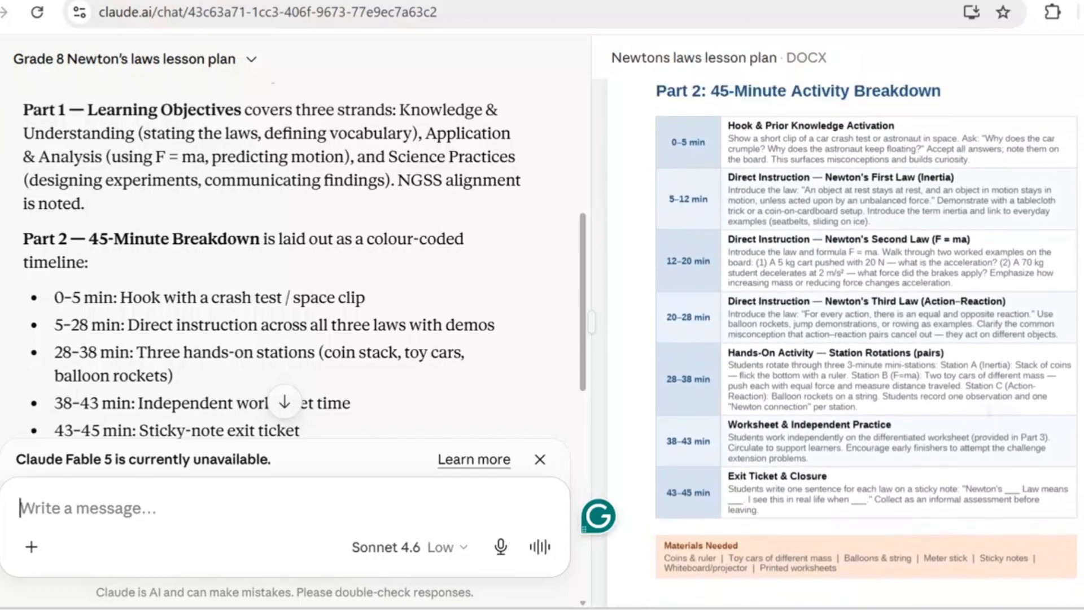
pyautogui.scroll(1, 847, 339)
pyautogui.scroll(-3, 847, 339)
pyautogui.scroll(2, 847, 338)
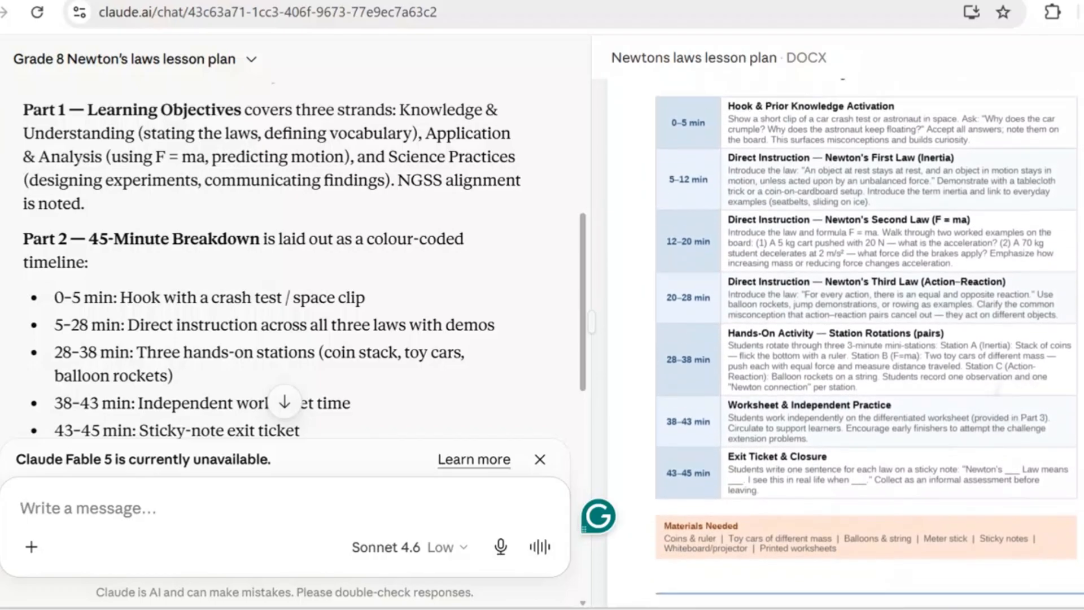
pyautogui.scroll(1, 847, 339)
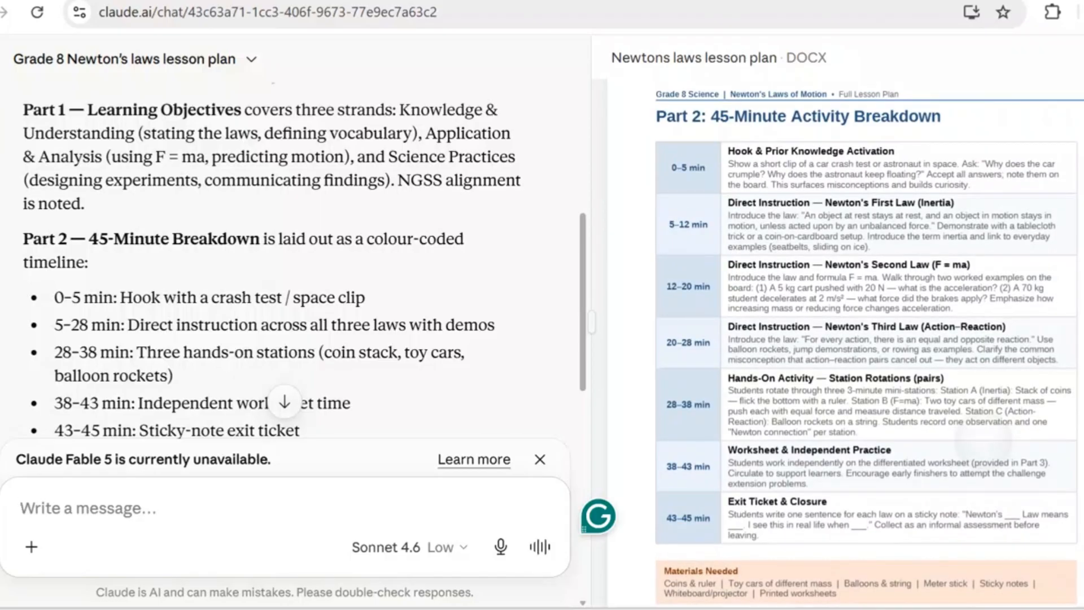
pyautogui.scroll(-1, 847, 338)
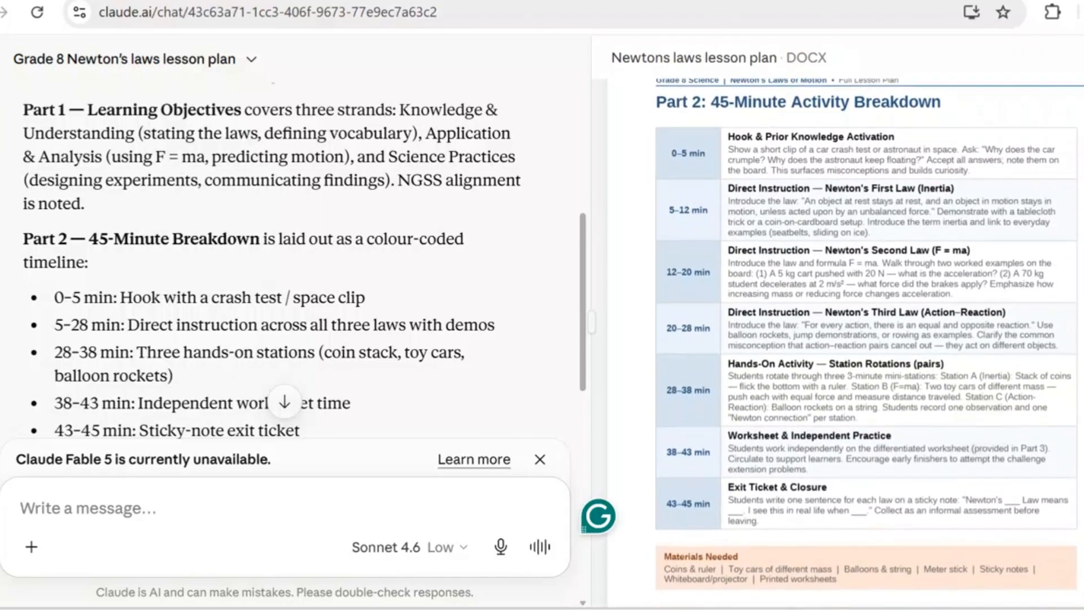
pyautogui.scroll(-1, 870, 339)
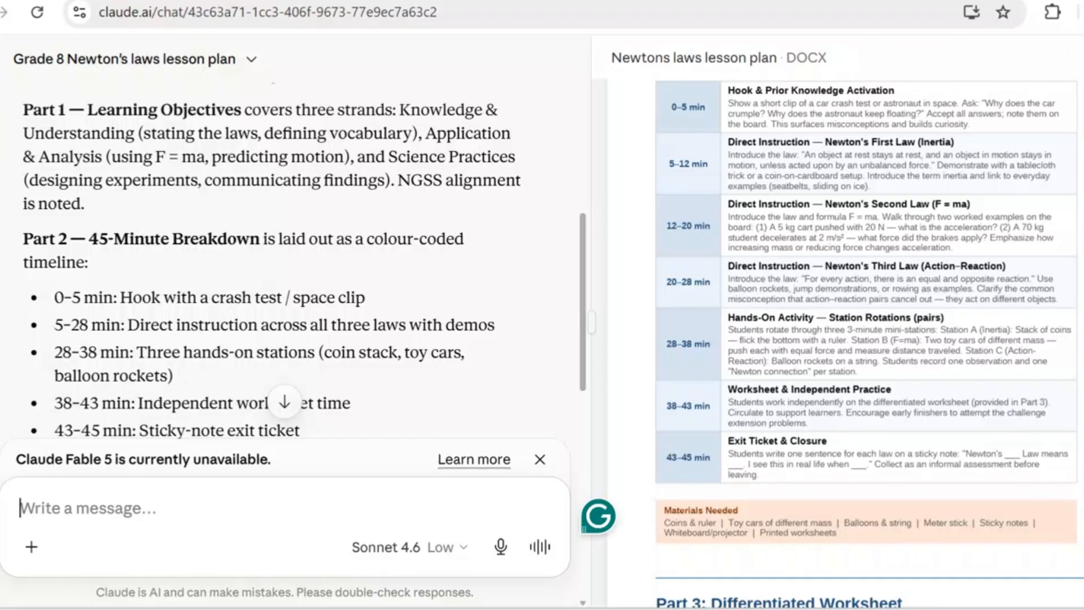
pyautogui.scroll(-2, 997, 376)
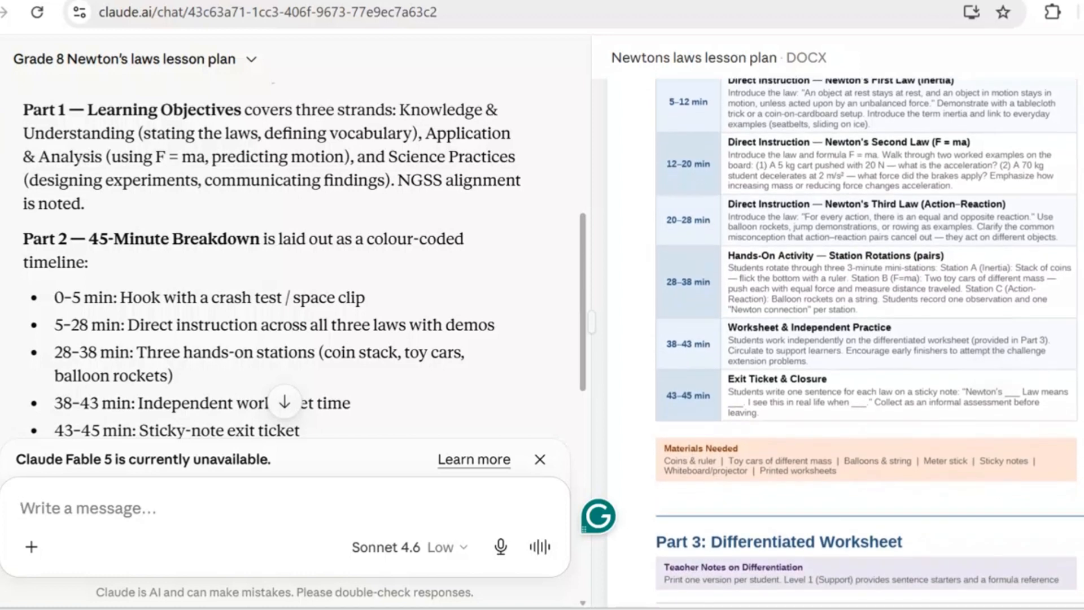
# - Read the chat summary of the differentiated worksheet and examine the Level 1 support worksheet in Part 3 of the document
pyautogui.scroll(-5, 294, 254)
pyautogui.scroll(-6, 866, 339)
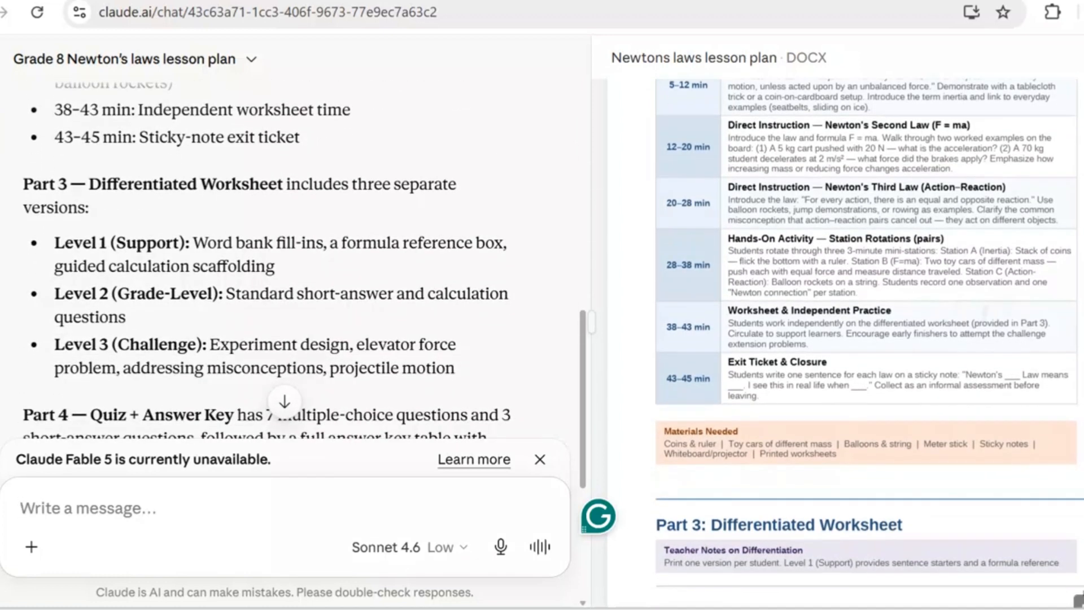
pyautogui.scroll(-2, 845, 343)
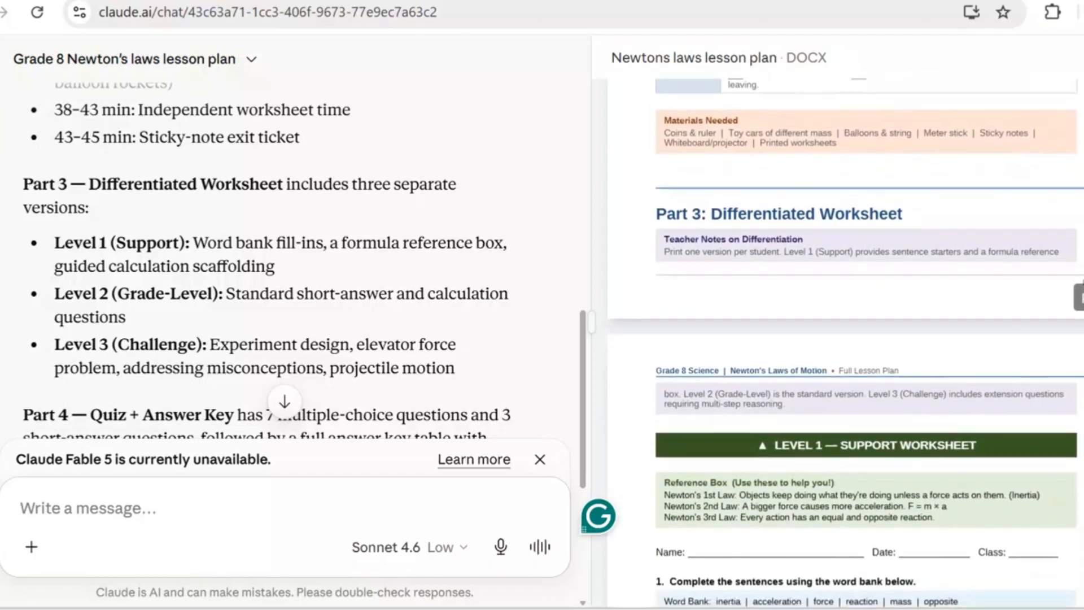
pyautogui.scroll(-1, 845, 343)
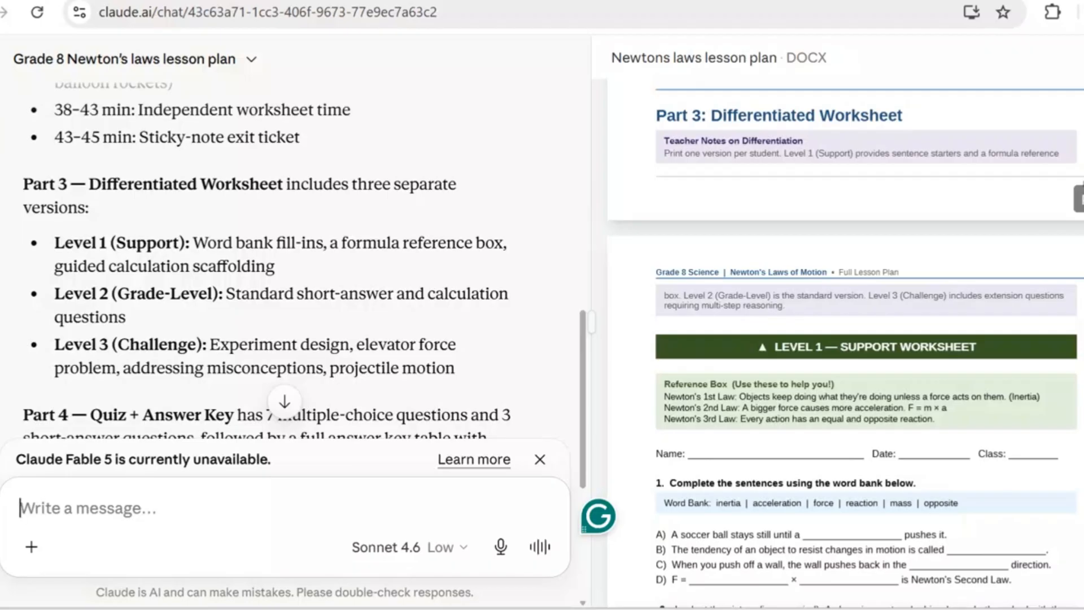
pyautogui.scroll(-2, 845, 342)
pyautogui.scroll(-2, 845, 343)
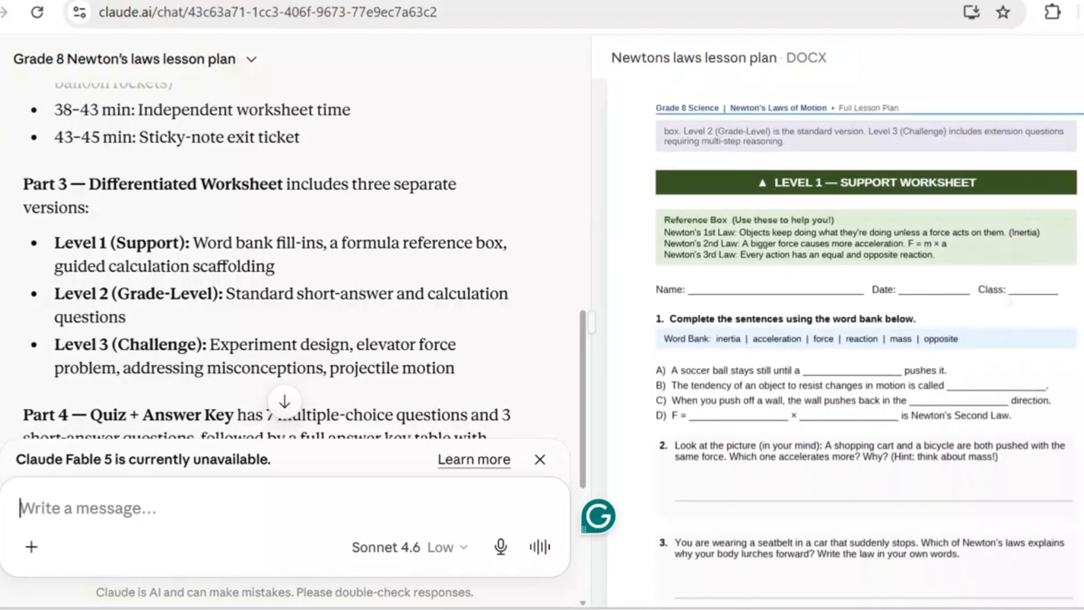
pyautogui.scroll(-1, 845, 342)
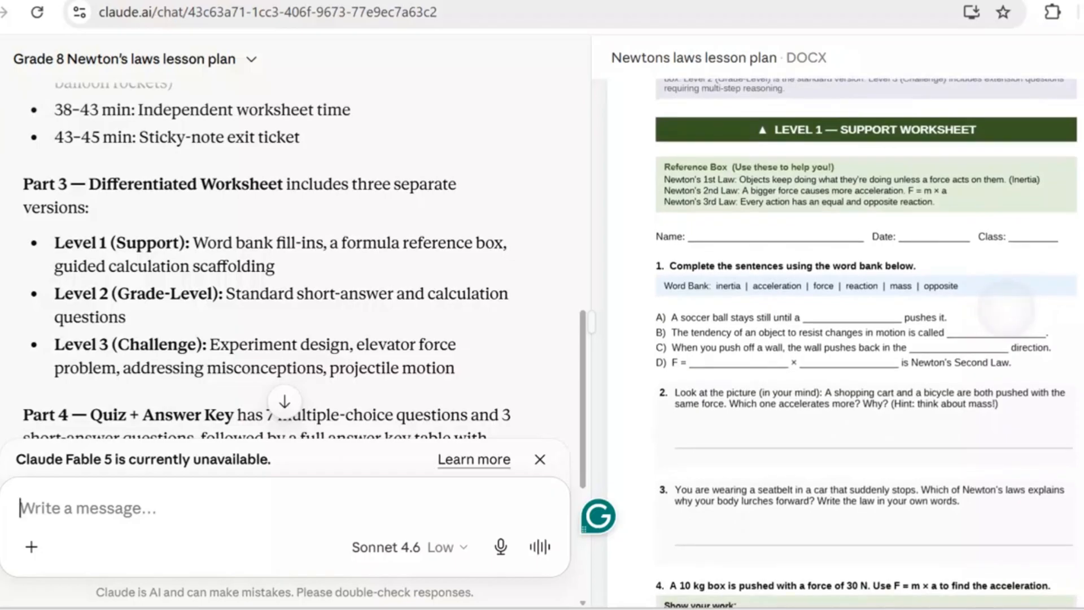
pyautogui.scroll(-1, 846, 343)
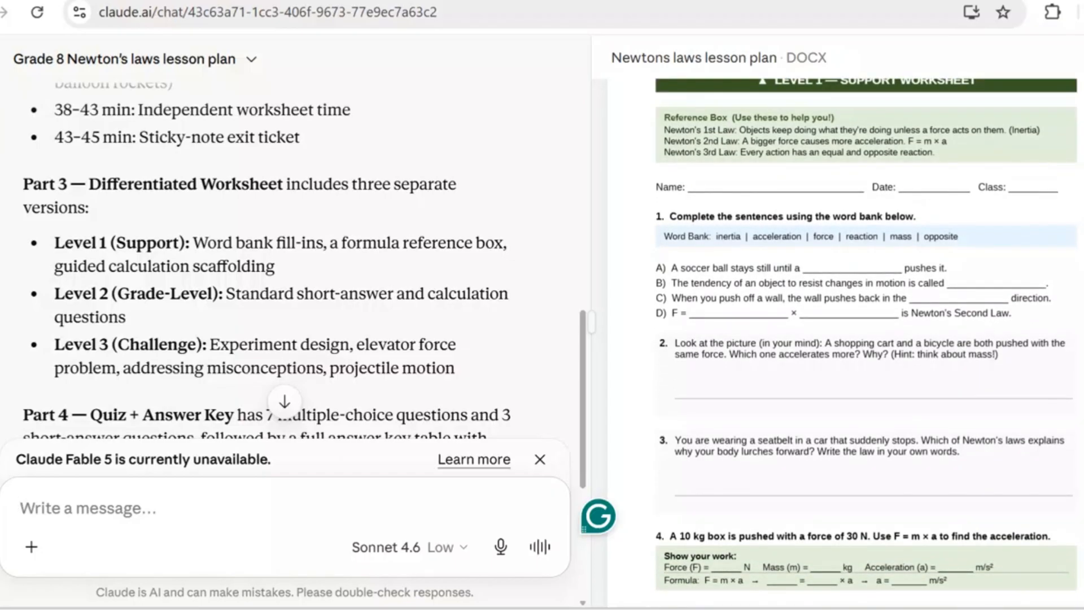
pyautogui.scroll(-1, 866, 343)
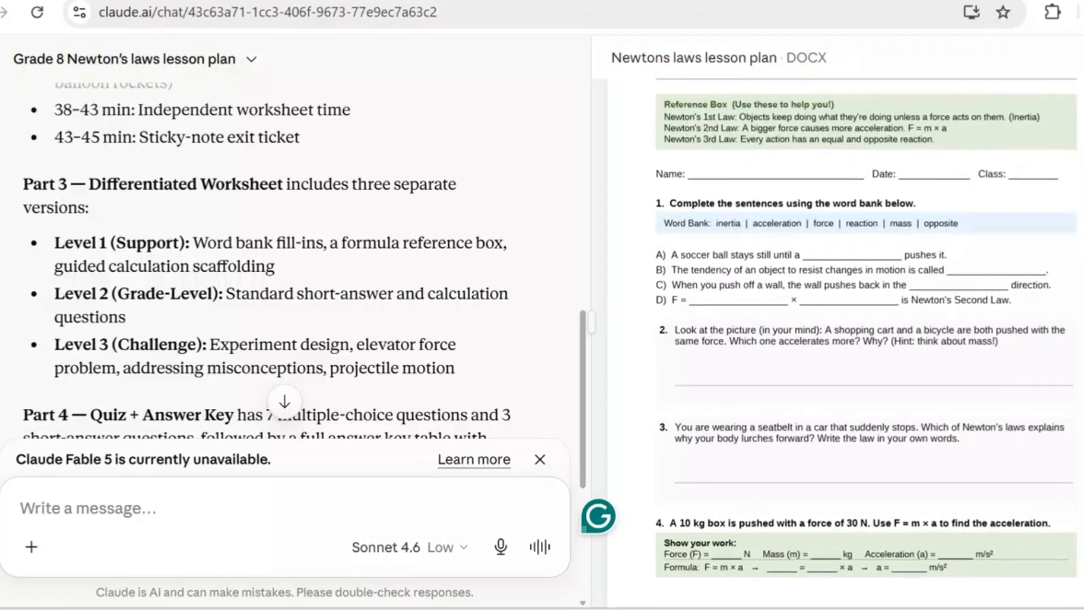
pyautogui.scroll(-1, 866, 343)
pyautogui.scroll(-7, 866, 343)
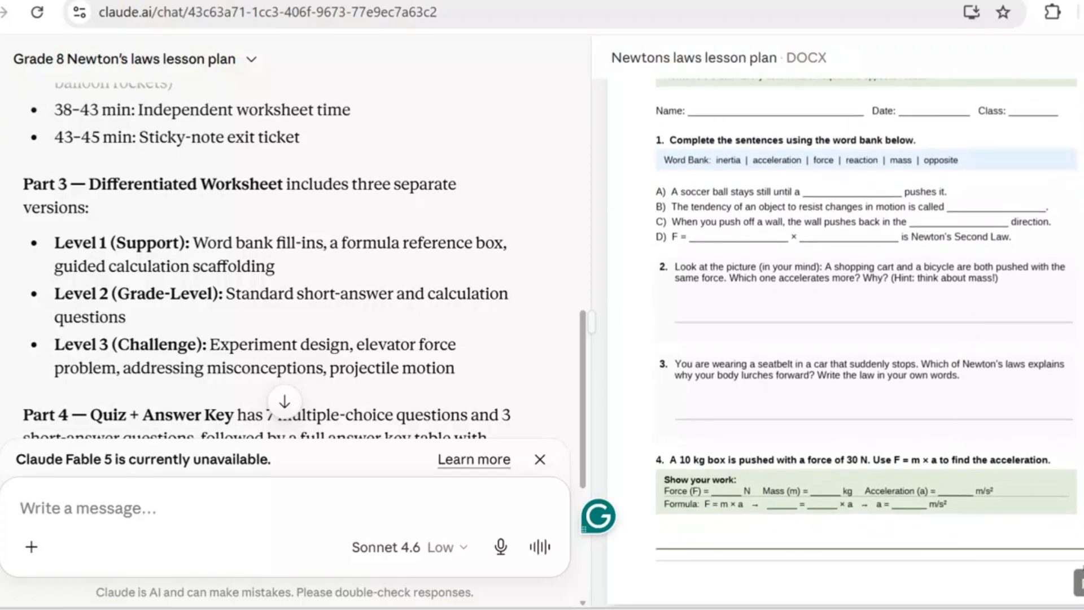
# - Examine the questions of the Level 2 grade-level worksheet in the document
pyautogui.scroll(-3, 866, 343)
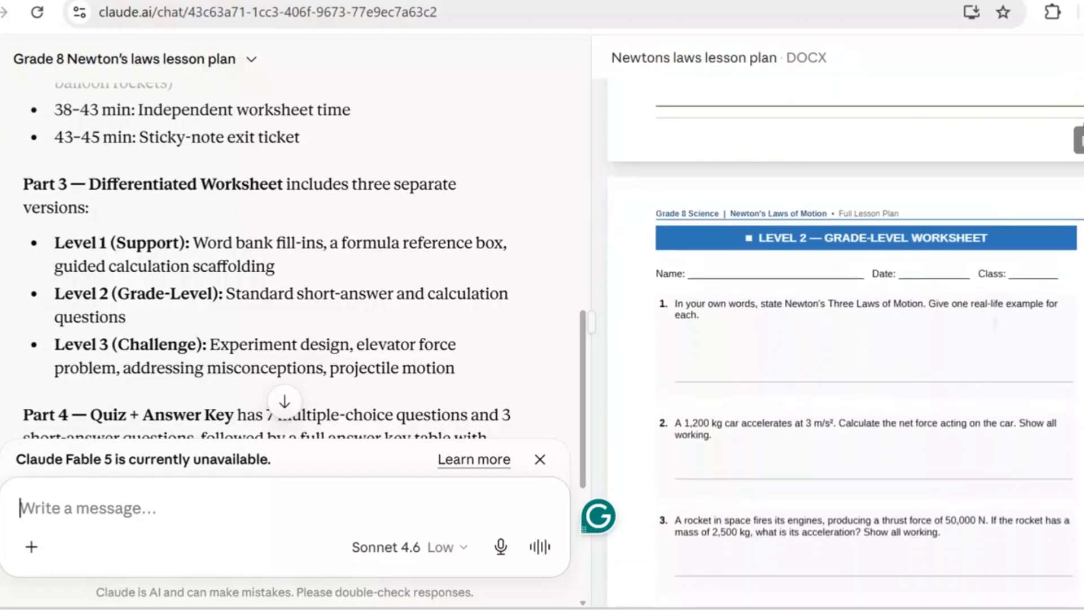
pyautogui.scroll(-1, 866, 343)
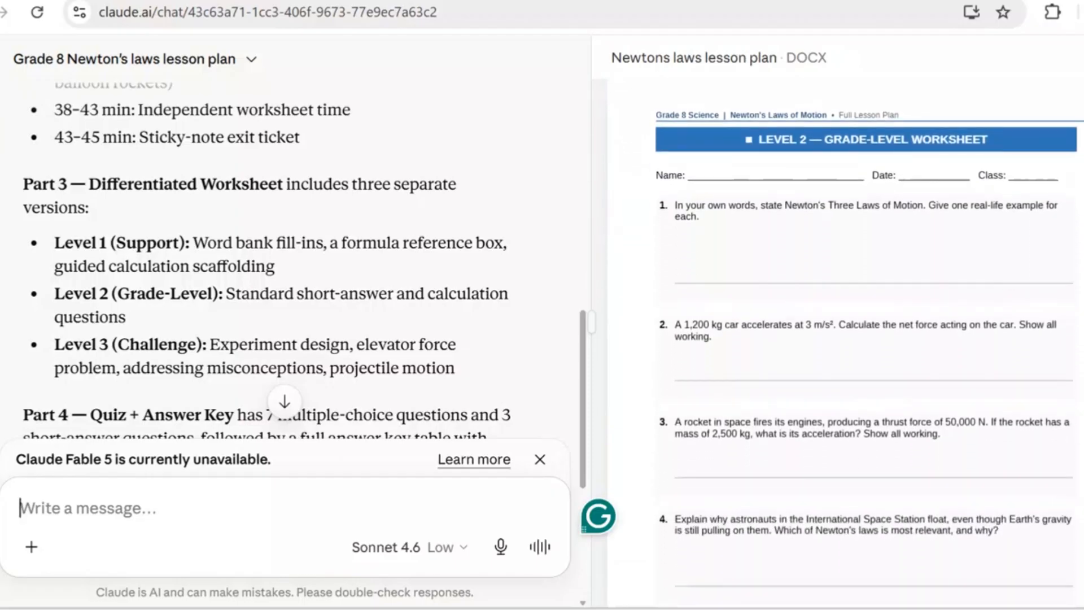
pyautogui.scroll(-2, 866, 342)
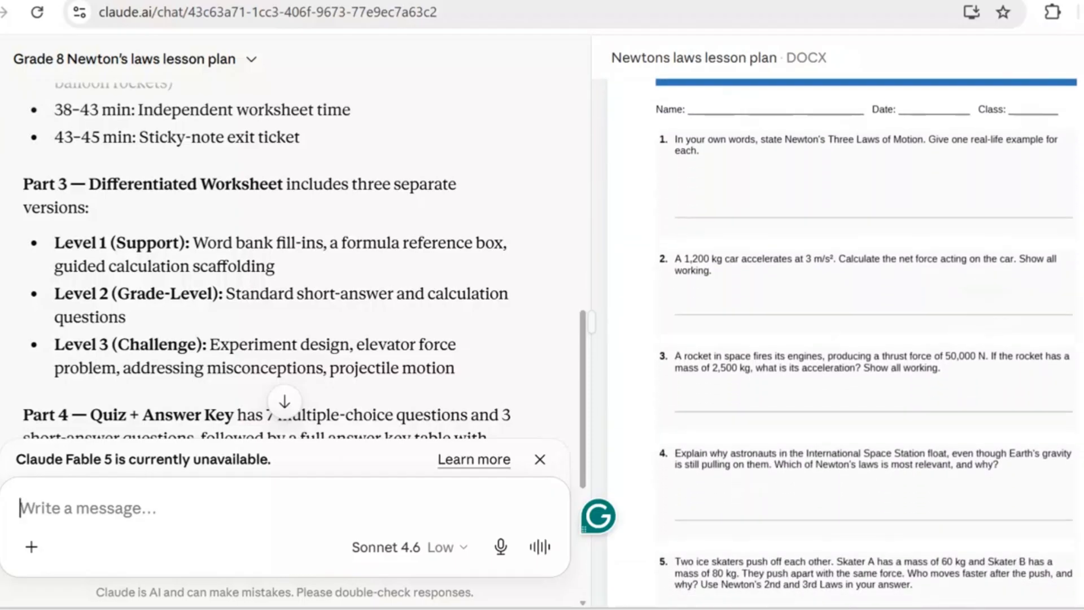
pyautogui.scroll(-4, 866, 342)
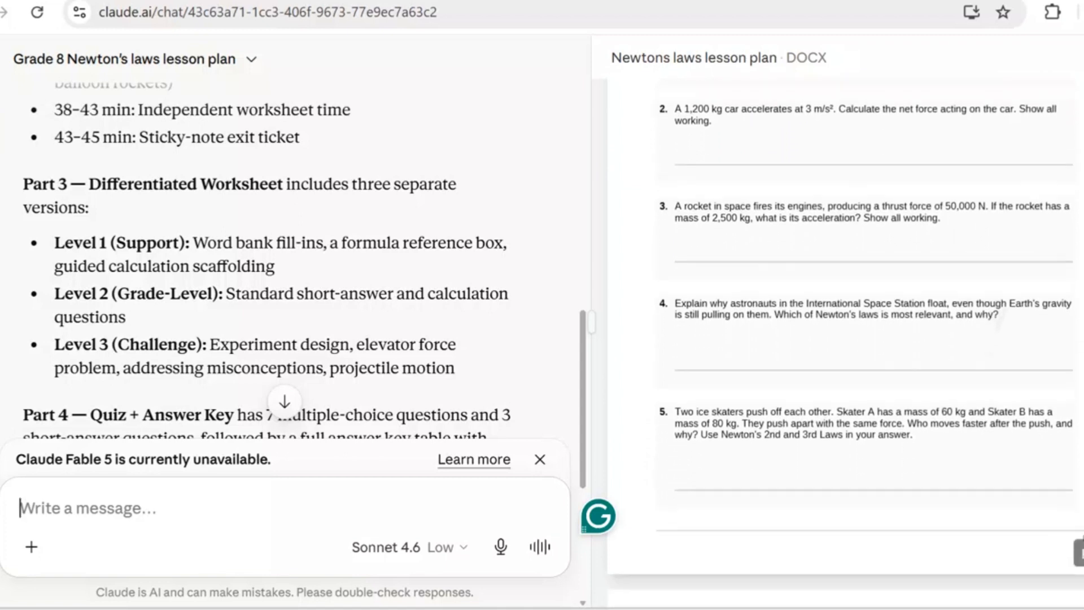
# - Examine the questions of the Level 3 challenge worksheet in the document
pyautogui.scroll(-5, 866, 343)
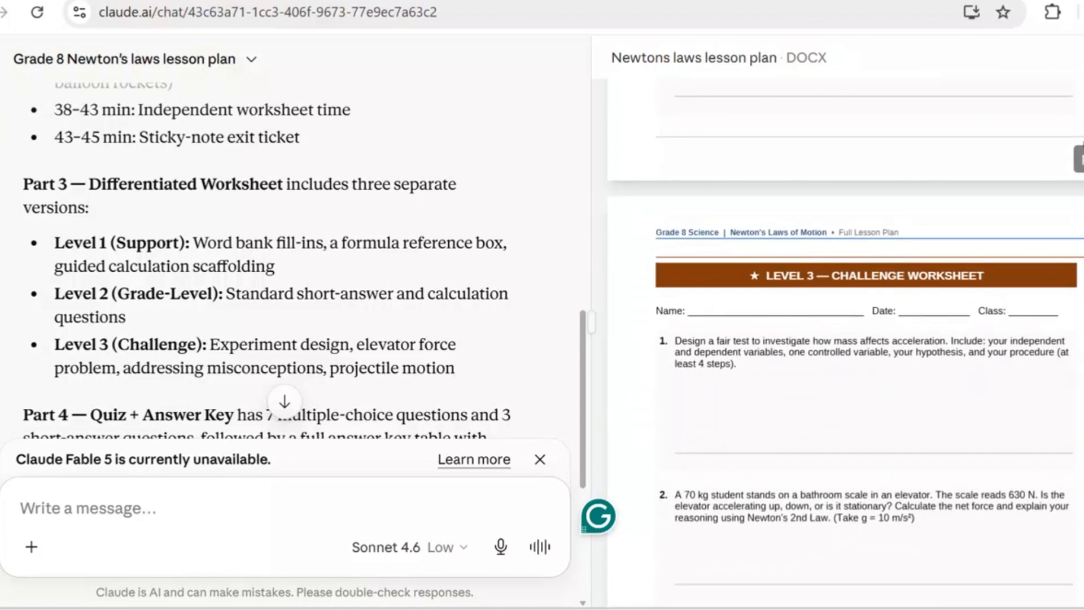
pyautogui.scroll(-2, 866, 343)
pyautogui.scroll(-1, 1006, 307)
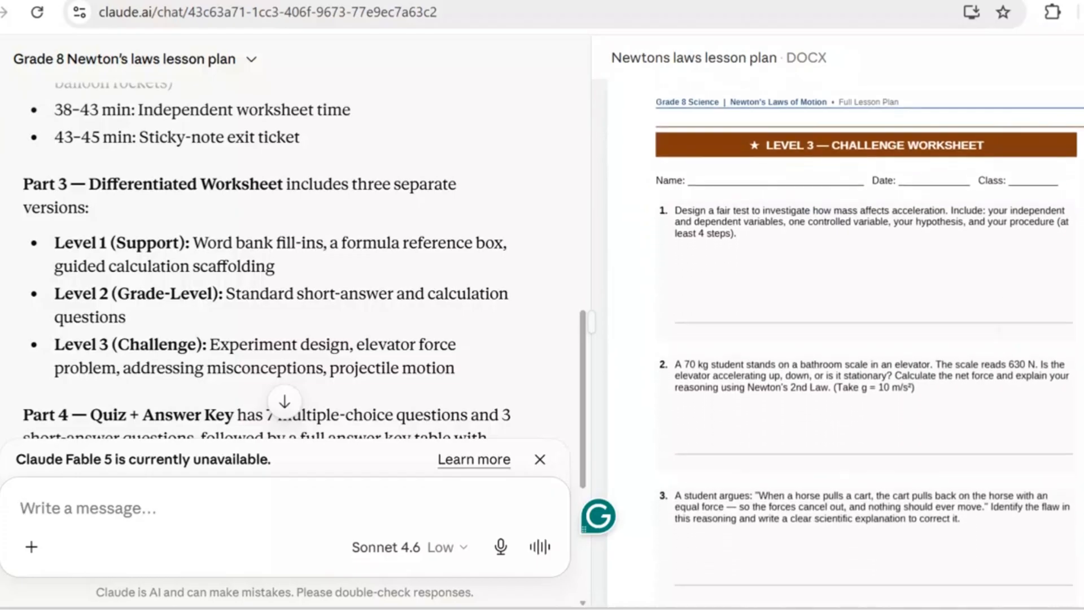
pyautogui.scroll(-1, 1006, 308)
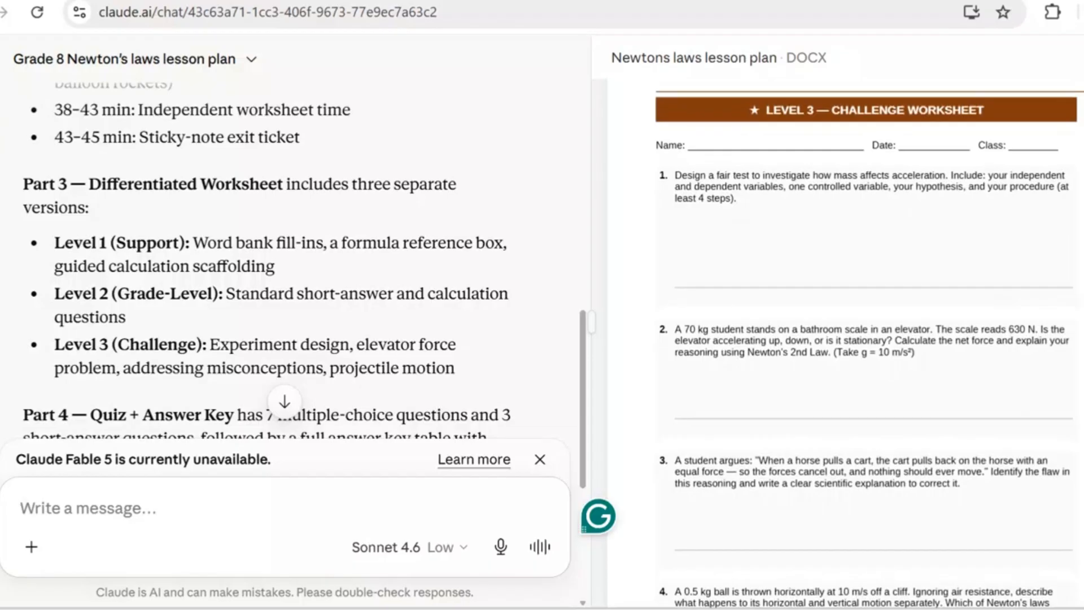
pyautogui.scroll(-1, 990, 346)
pyautogui.scroll(-1, 989, 346)
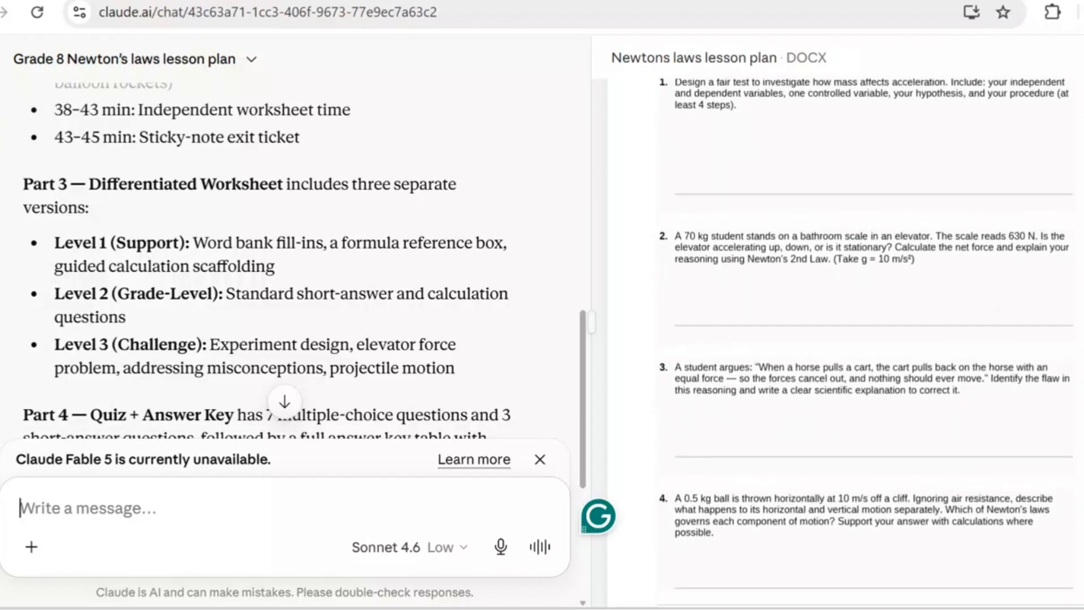
pyautogui.scroll(-3, 846, 339)
pyautogui.scroll(-1, 987, 341)
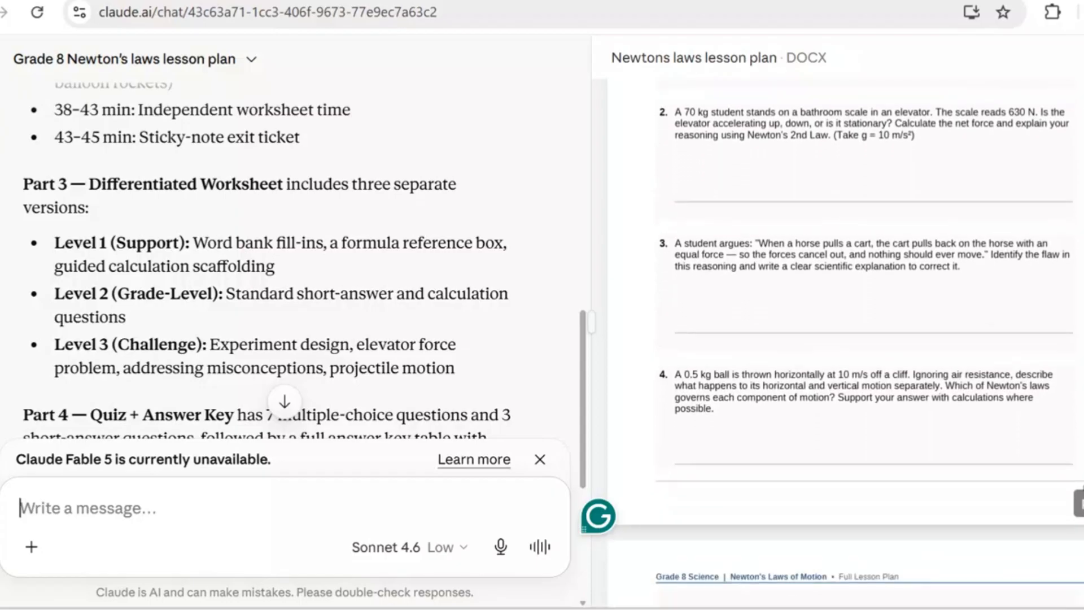
pyautogui.scroll(-4, 1002, 295)
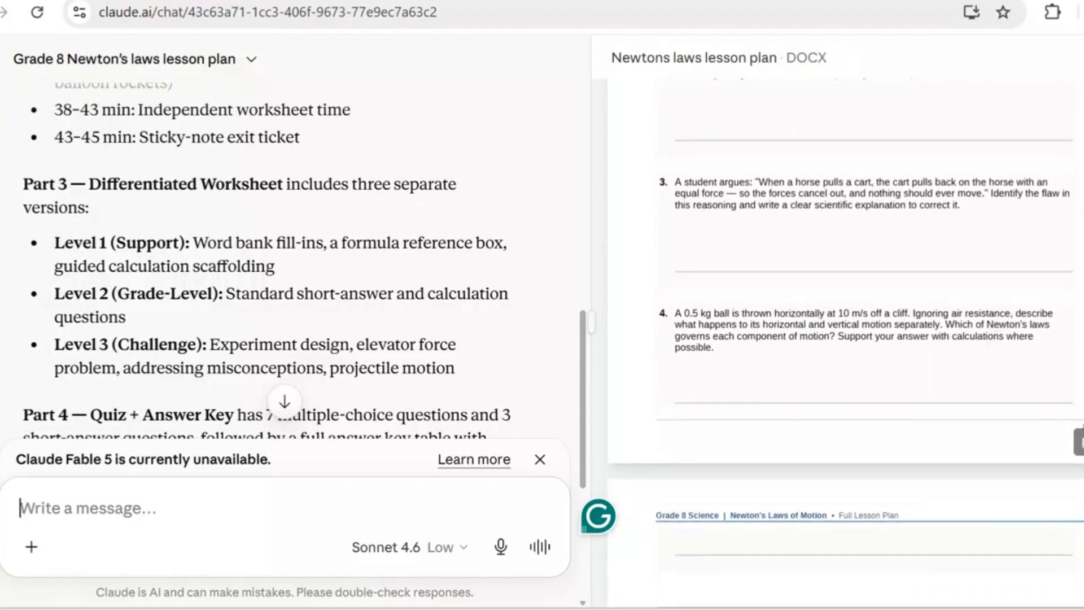
pyautogui.scroll(-2, 847, 339)
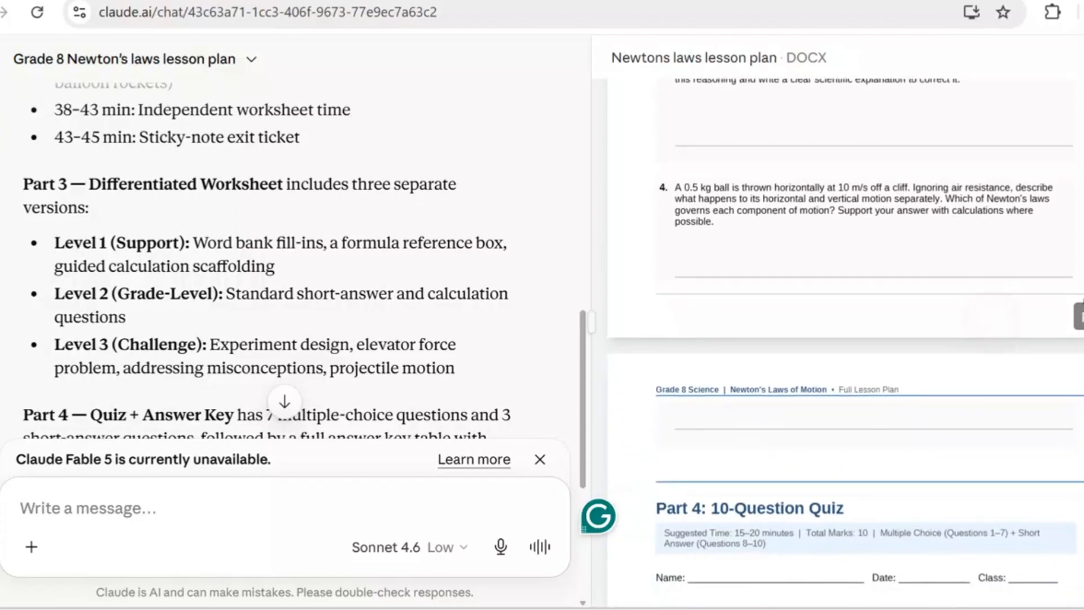
# - Check the start of the Part 4 10-question quiz and read the chat summary of the quiz and answer key
pyautogui.scroll(-2, 847, 338)
pyautogui.scroll(-1, 846, 339)
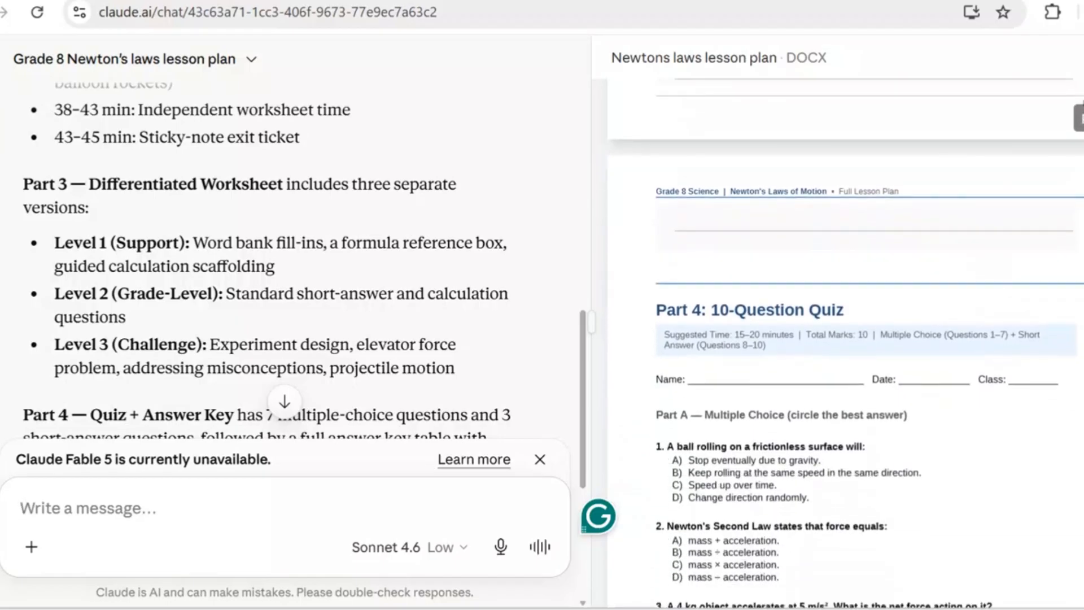
pyautogui.scroll(-4, 285, 259)
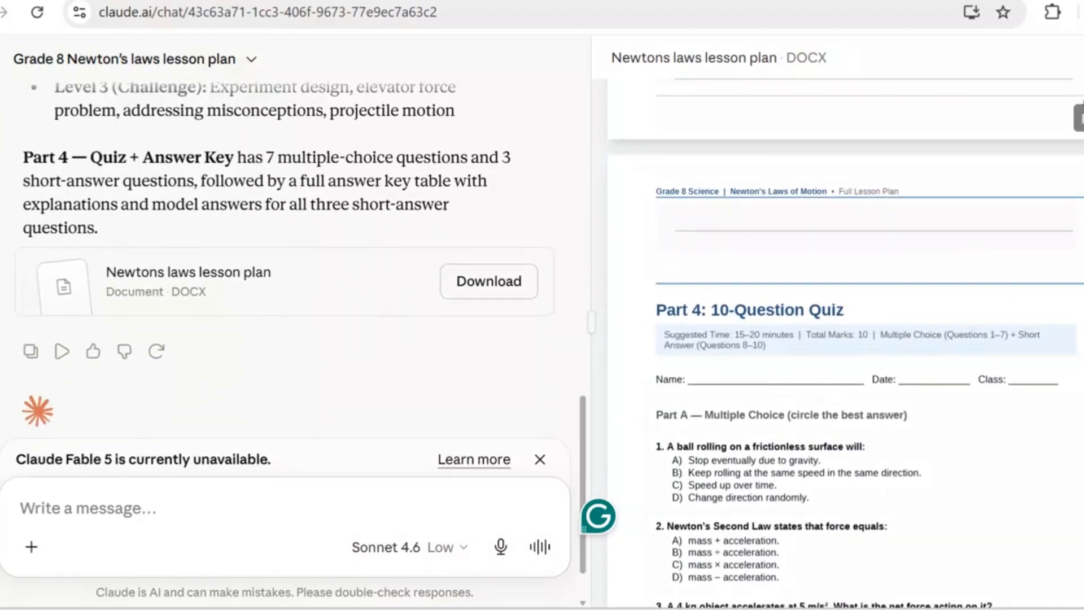
pyautogui.scroll(-2, 846, 338)
pyautogui.scroll(-2, 847, 339)
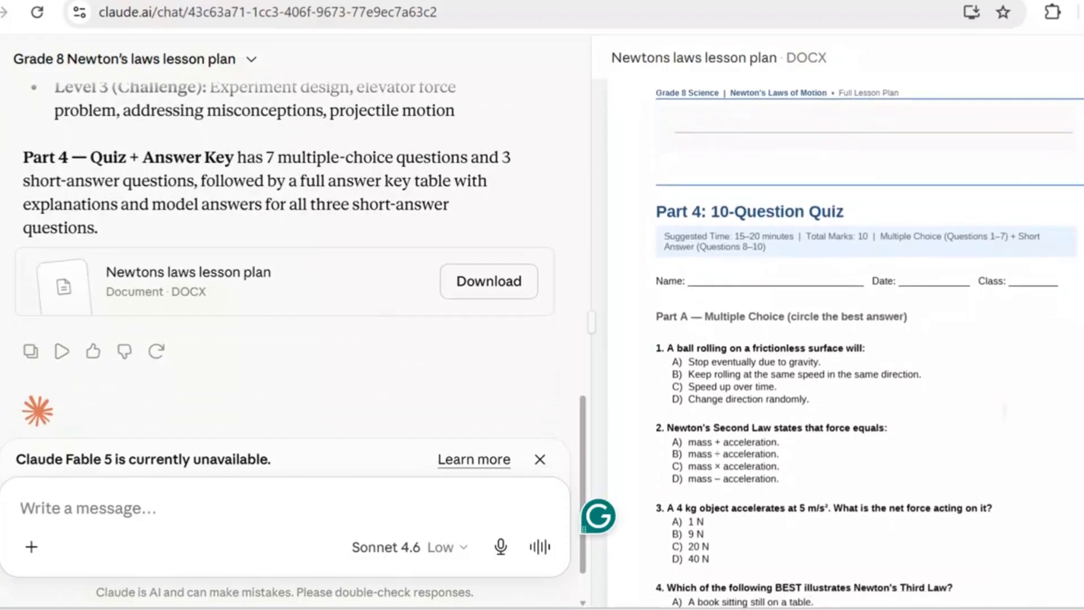
# - Examine the quiz's multiple-choice and short-answer questions together with the answer key and worksheet marking guidance
pyautogui.scroll(-2, 847, 339)
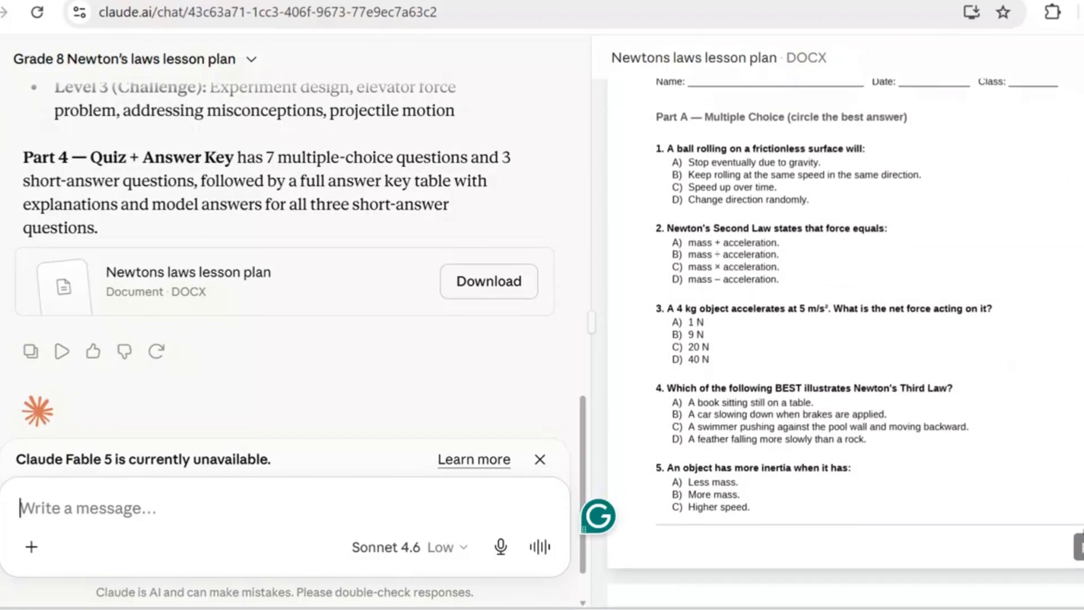
pyautogui.scroll(-5, 847, 339)
pyautogui.scroll(-3, 846, 338)
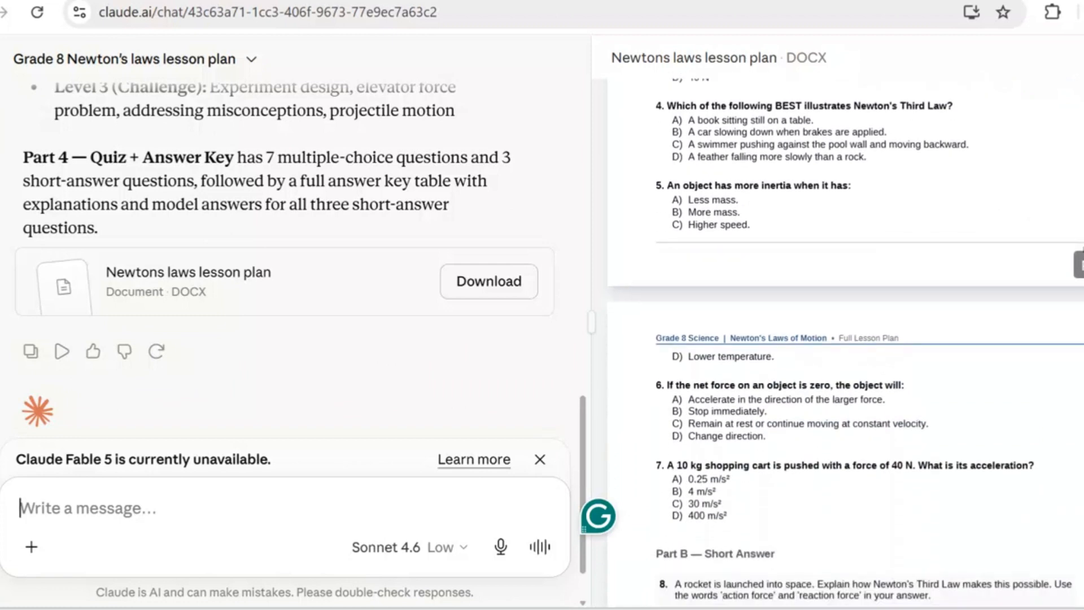
pyautogui.scroll(-10, 847, 339)
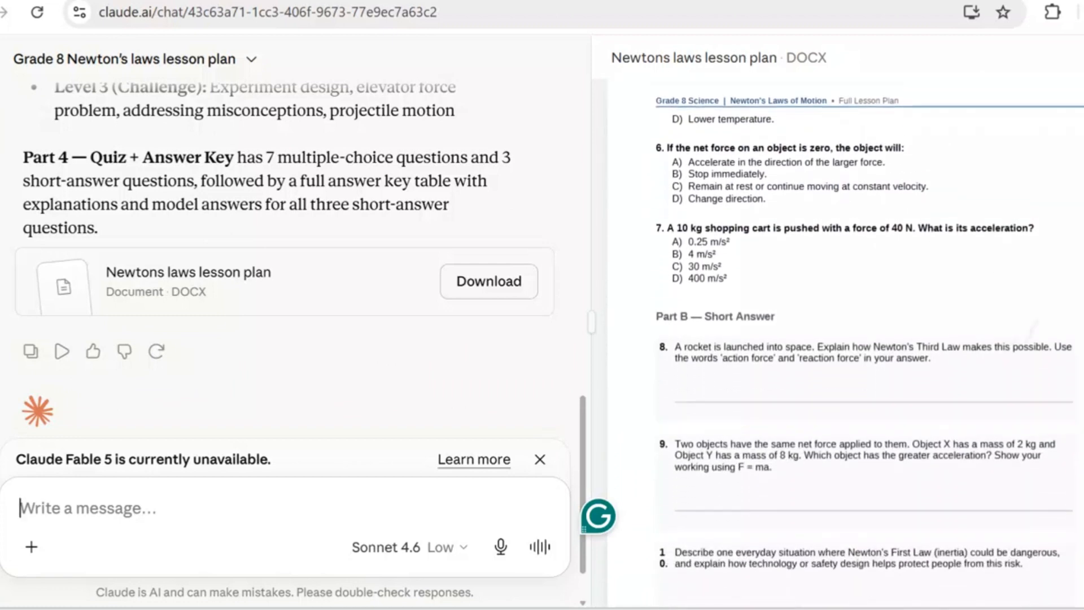
pyautogui.scroll(-7, 847, 339)
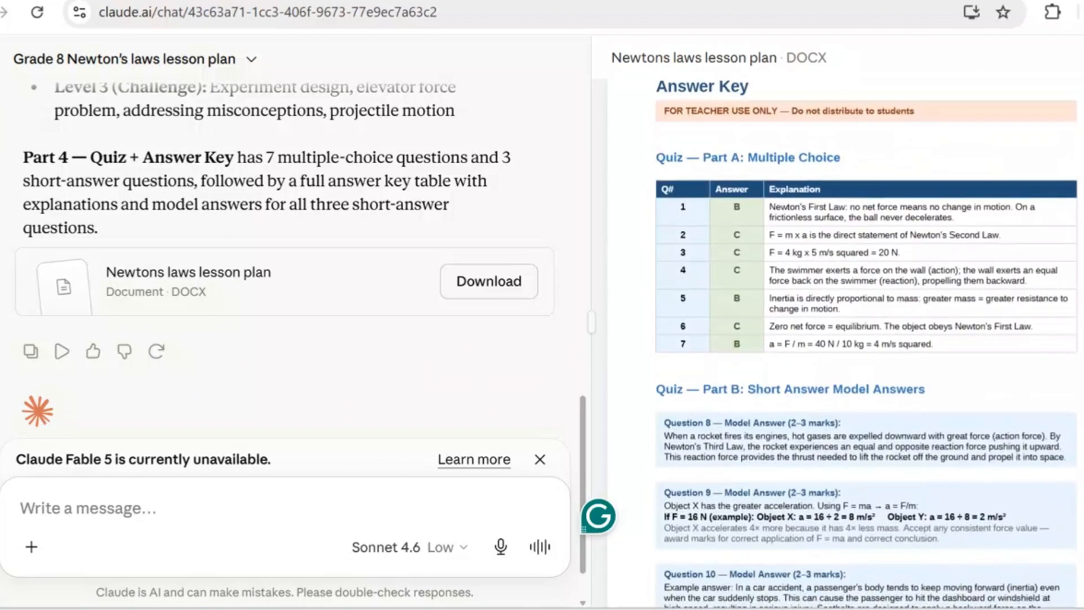
pyautogui.scroll(-6, 847, 339)
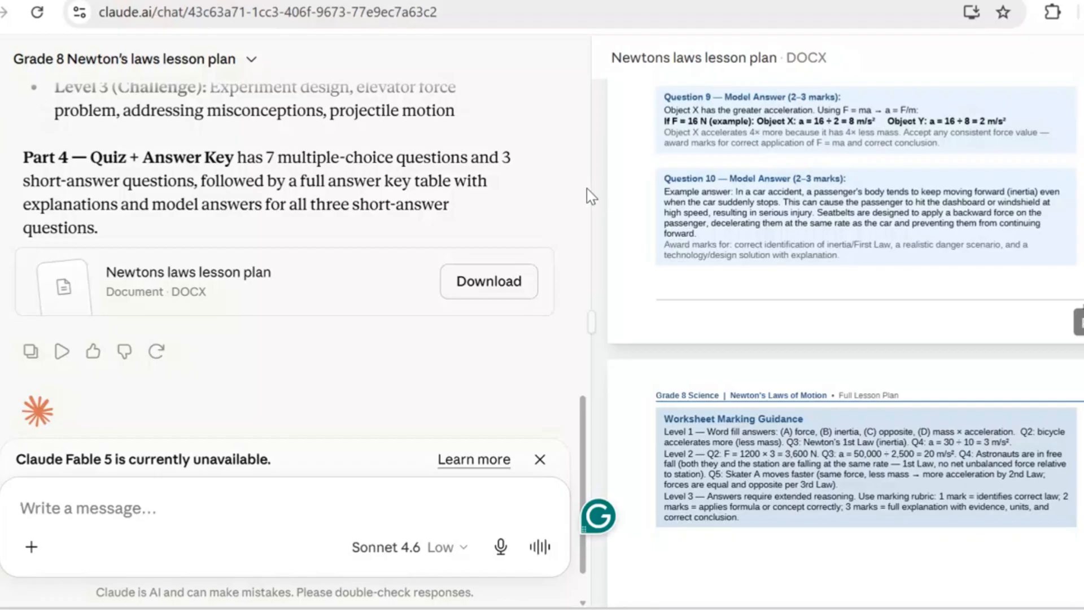
# - Download the Newtons laws lesson plan document, open it in Word and enable editing to check its opening sections
pyautogui.click(477, 286)
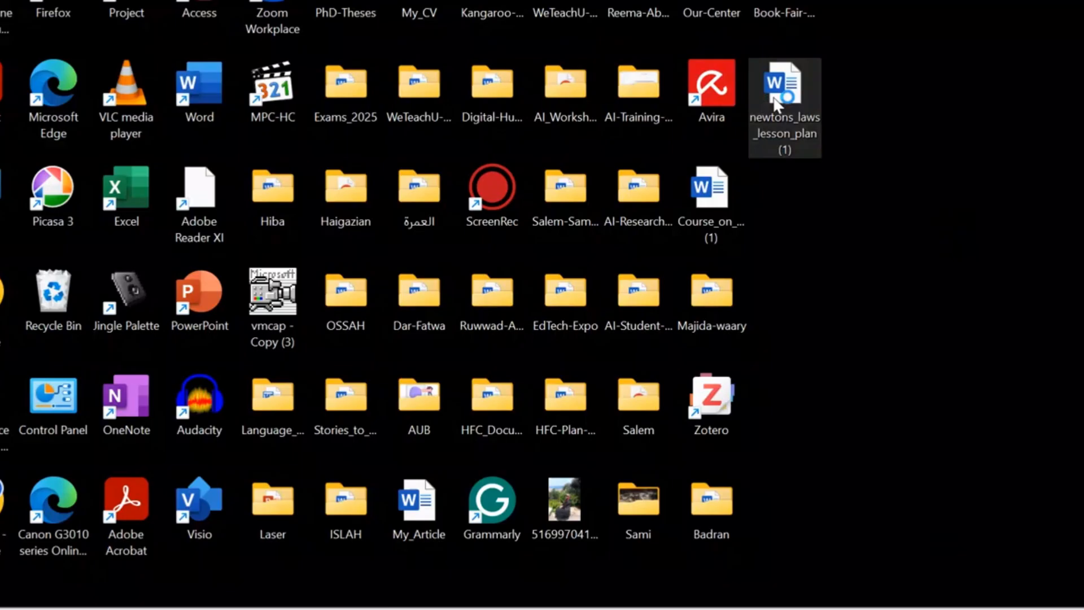
pyautogui.doubleClick(775, 102)
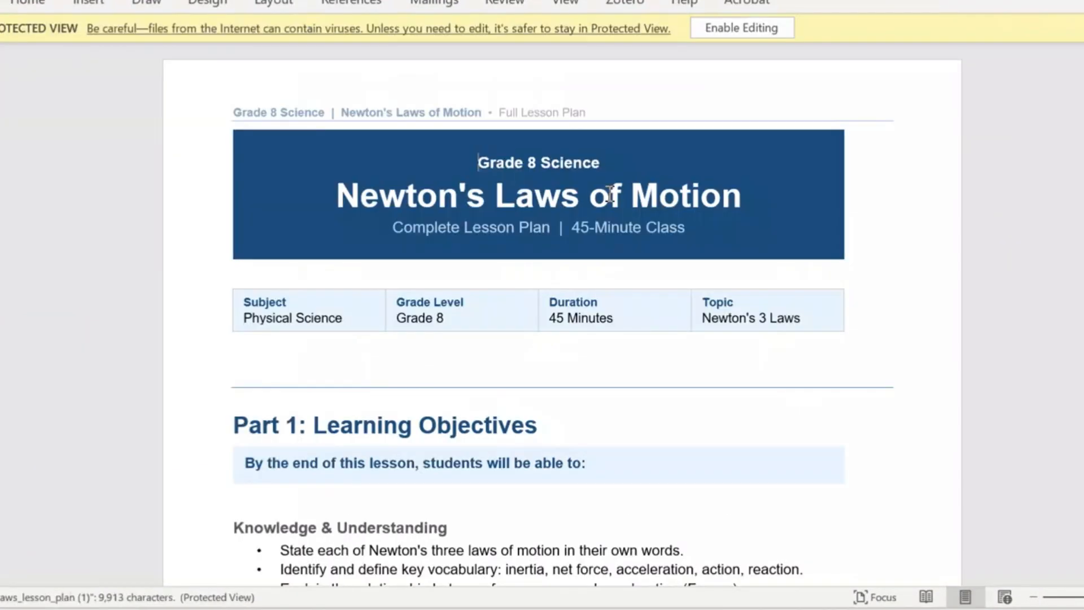
pyautogui.click(743, 28)
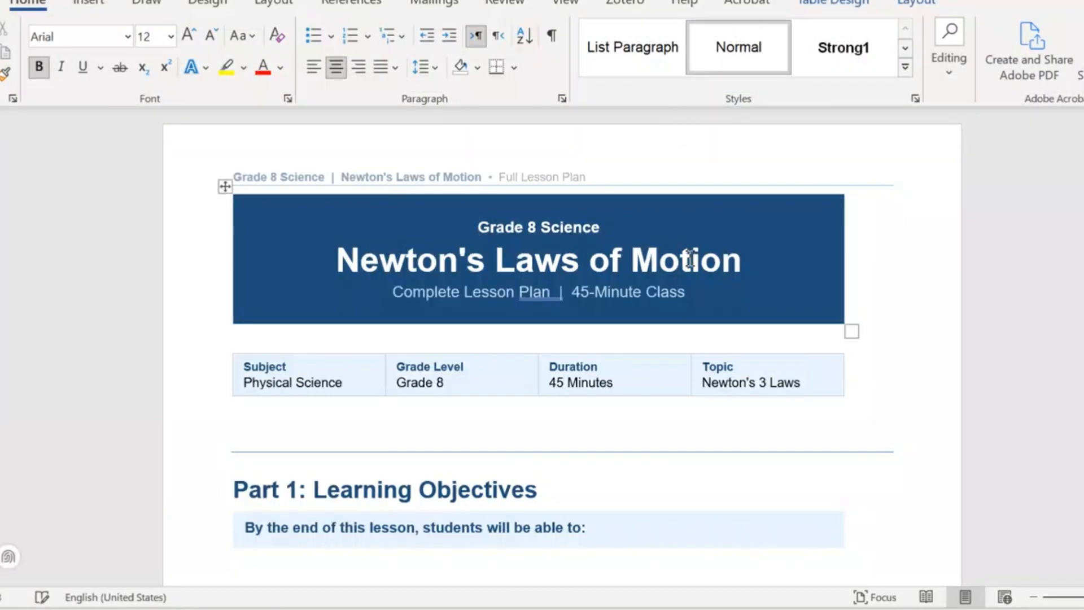
pyautogui.scroll(-1, 689, 259)
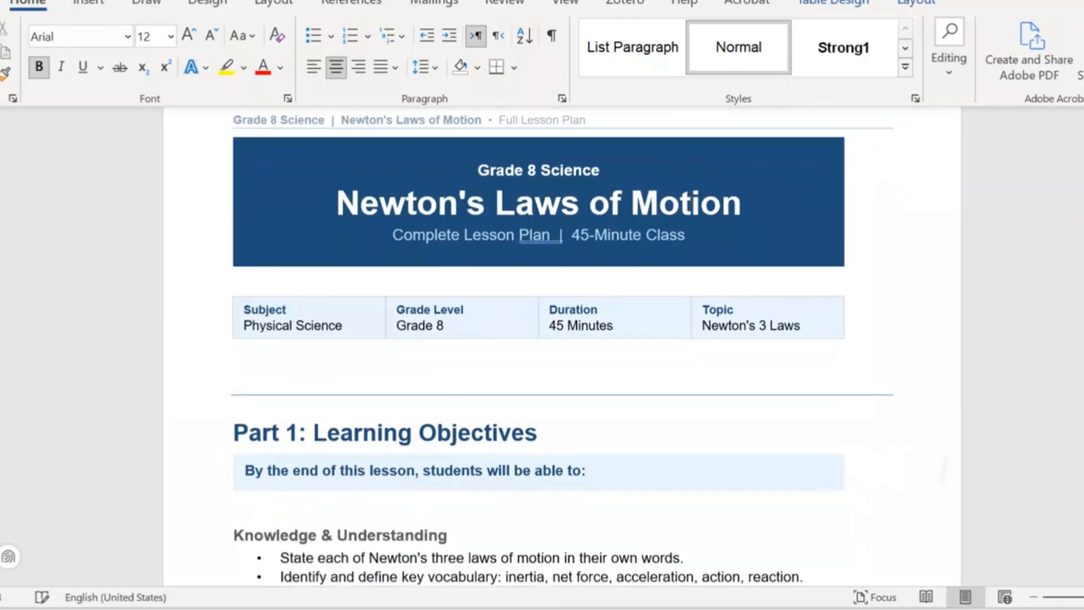
pyautogui.scroll(-3, 549, 339)
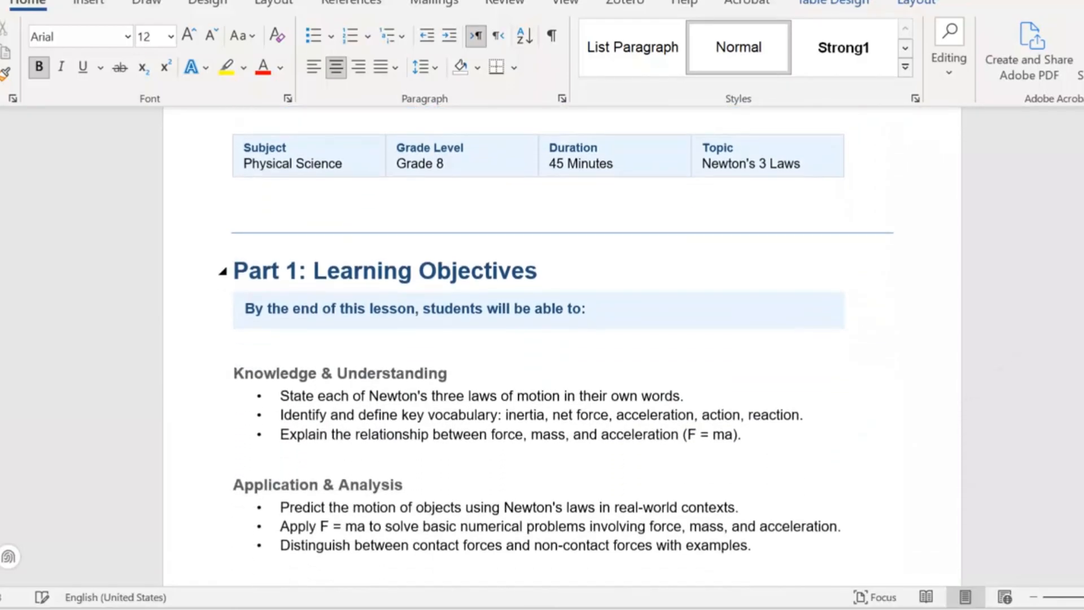
# - Switch to the browser and open claude.ai
pyautogui.click(366, 414)
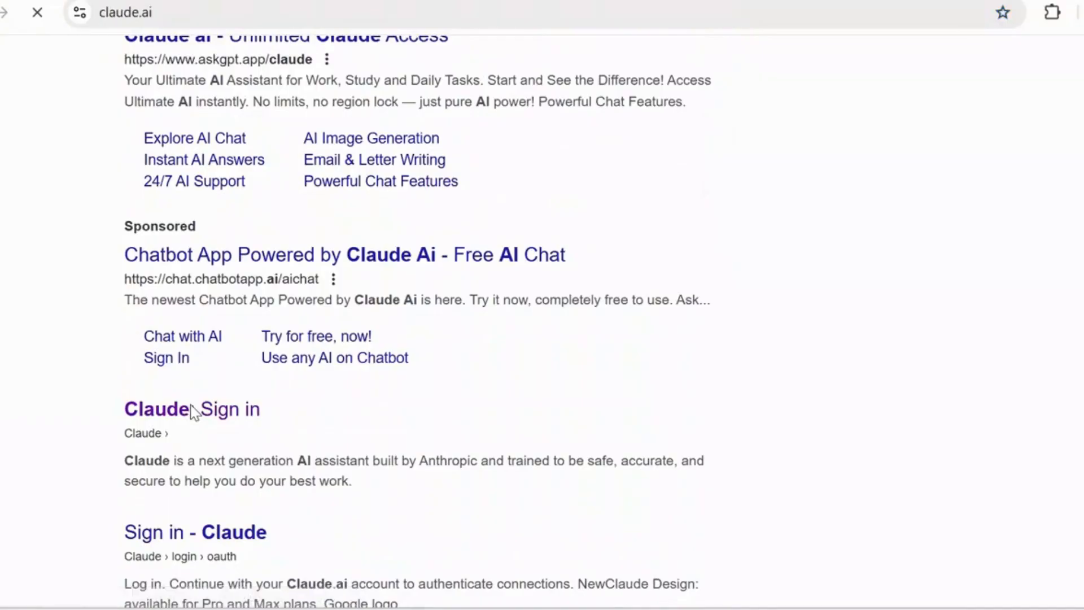
pyautogui.click(192, 408)
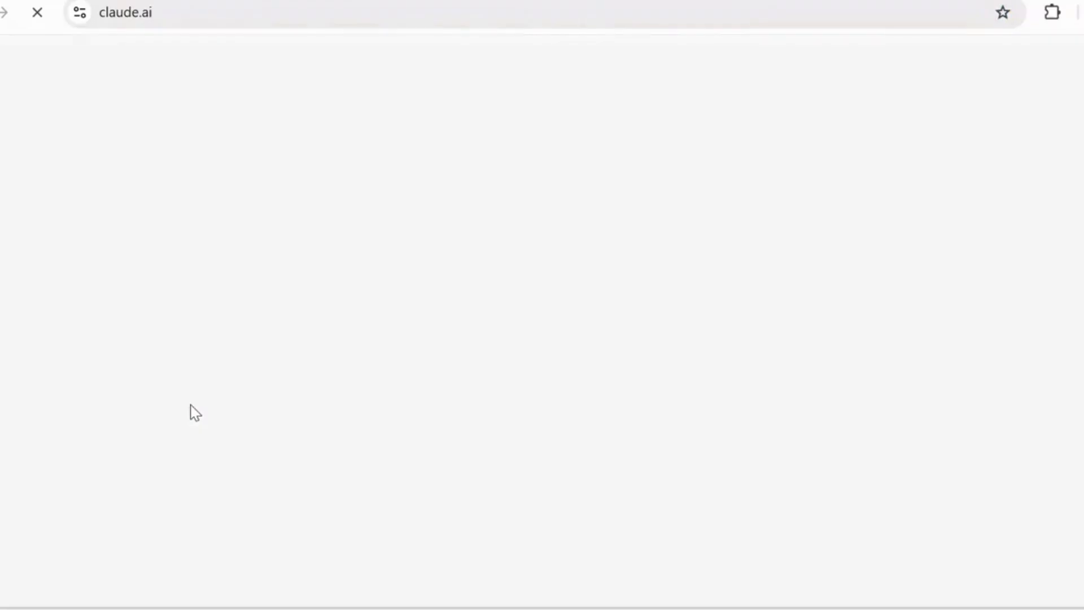
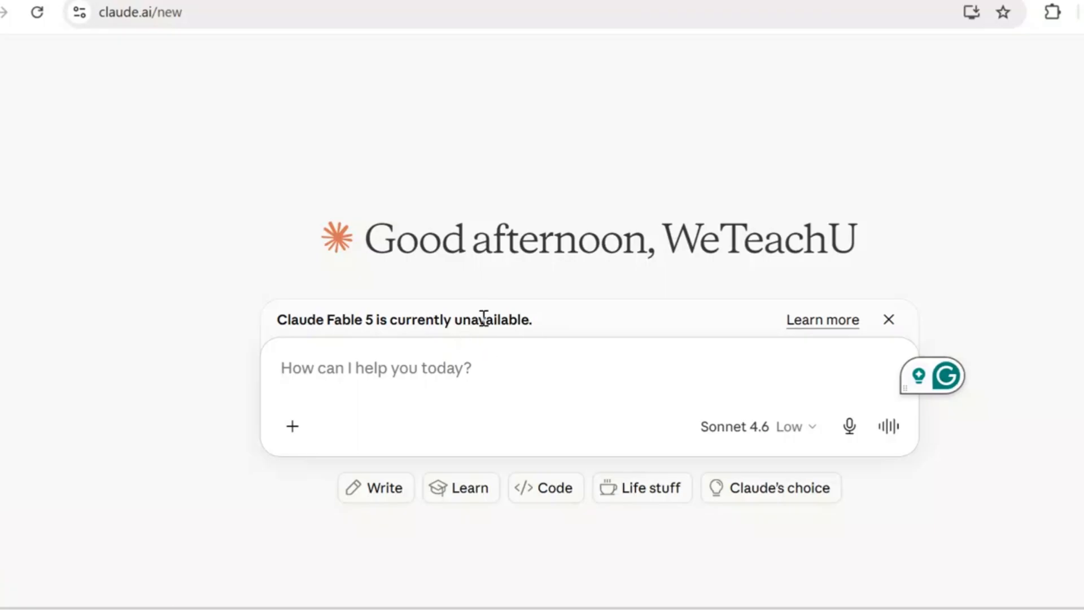
# - Expand the sidebar, look over the Chats and Projects pages, and return to a new chat
pyautogui.click(415, 384)
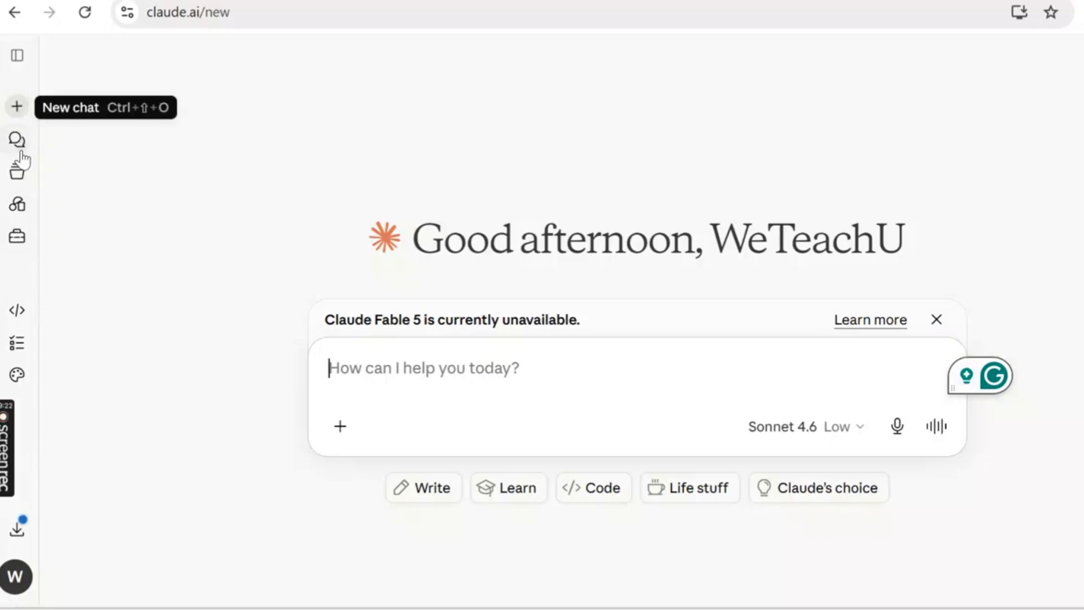
pyautogui.click(15, 58)
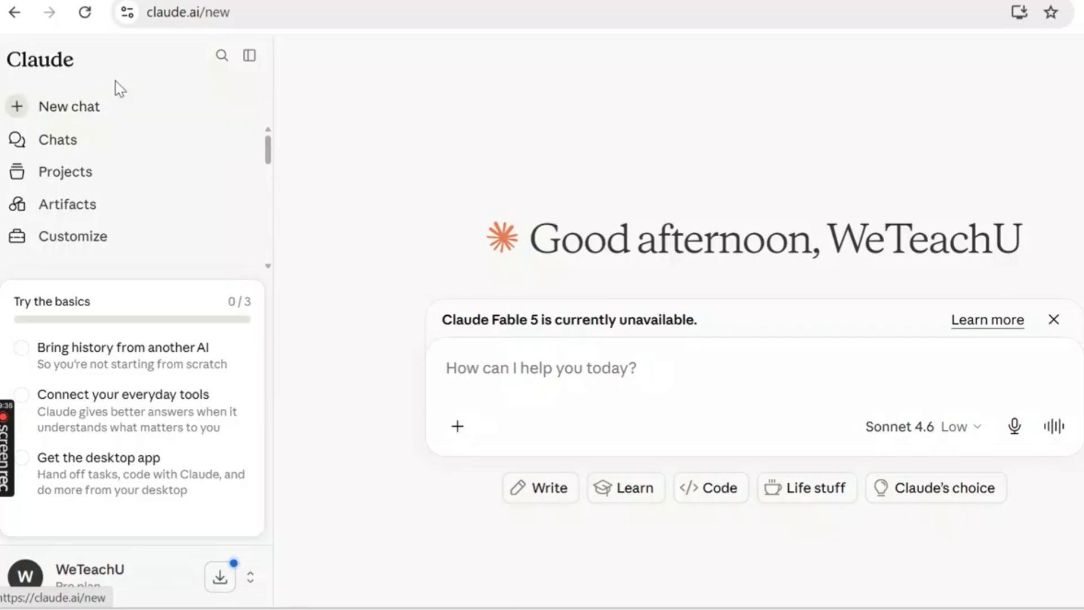
pyautogui.click(60, 146)
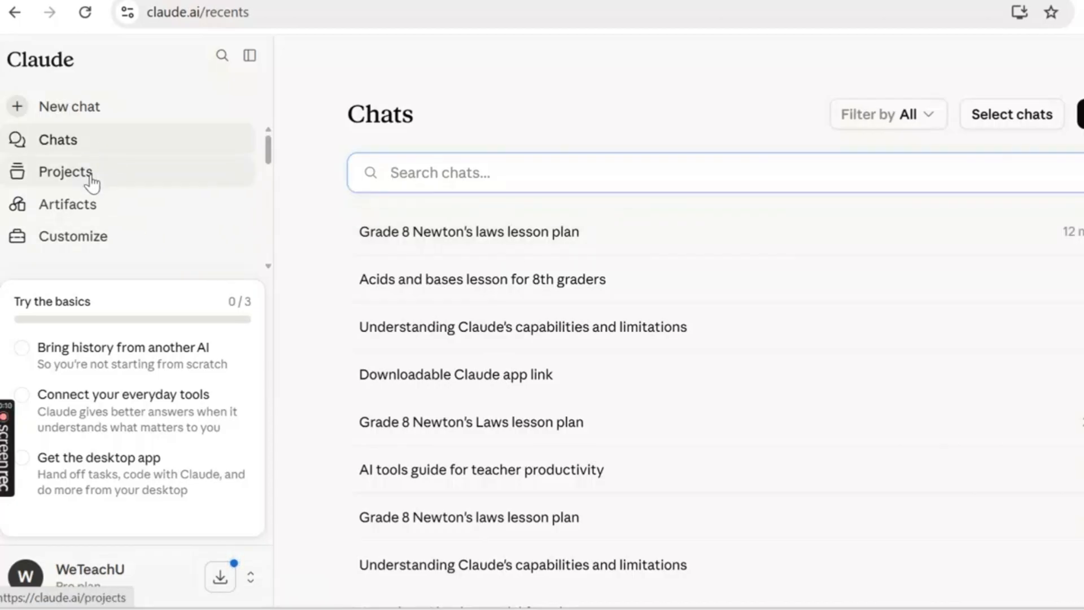
pyautogui.click(65, 172)
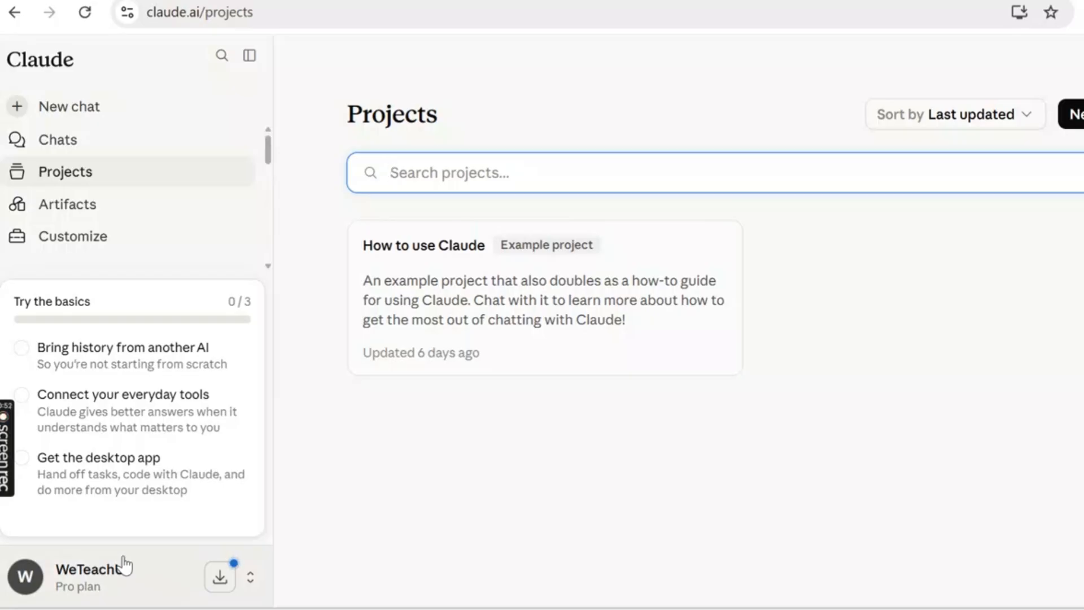
pyautogui.click(75, 115)
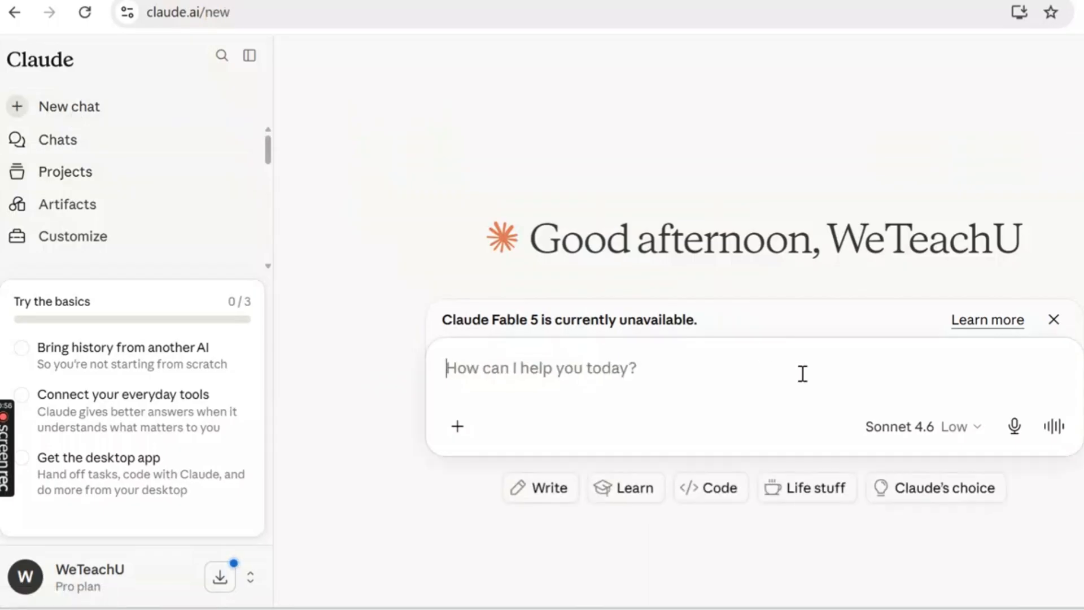
# - Review the available models and their descriptions, and close the list without changing the model
pyautogui.click(982, 427)
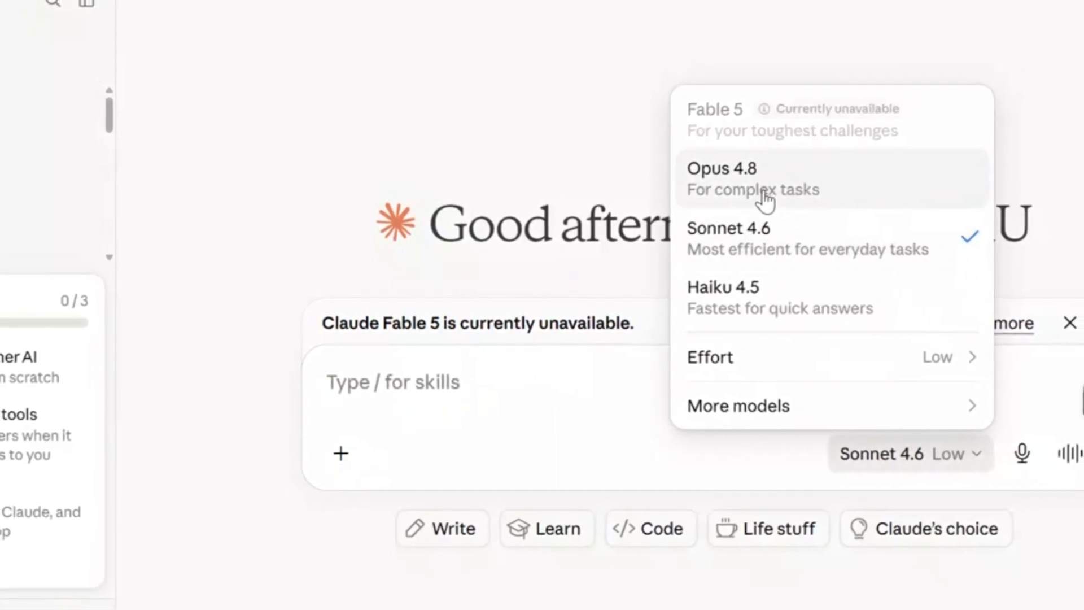
pyautogui.moveTo(810, 189)
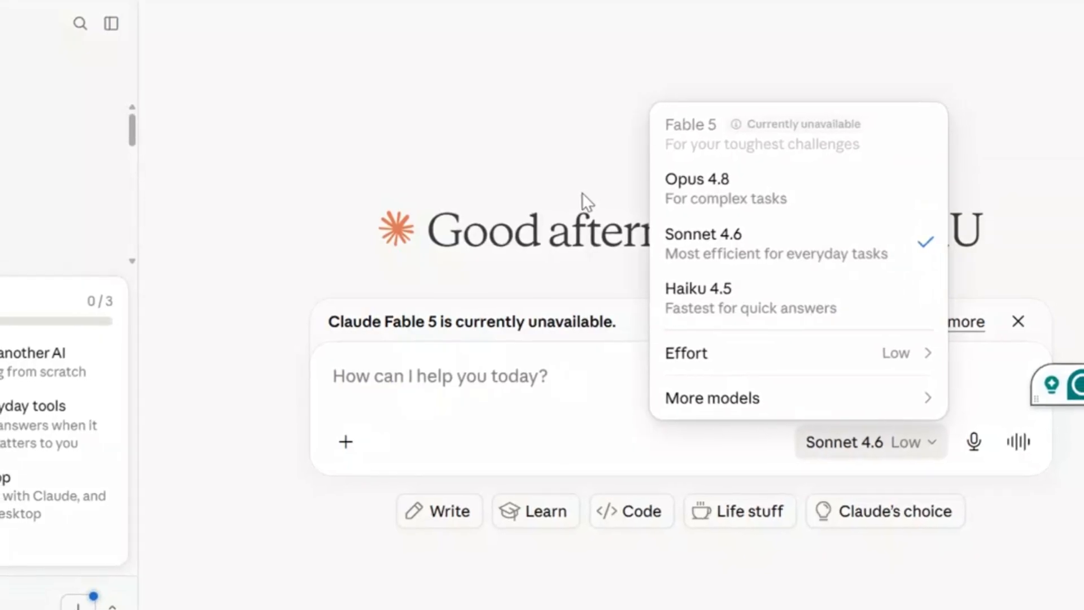
pyautogui.click(388, 198)
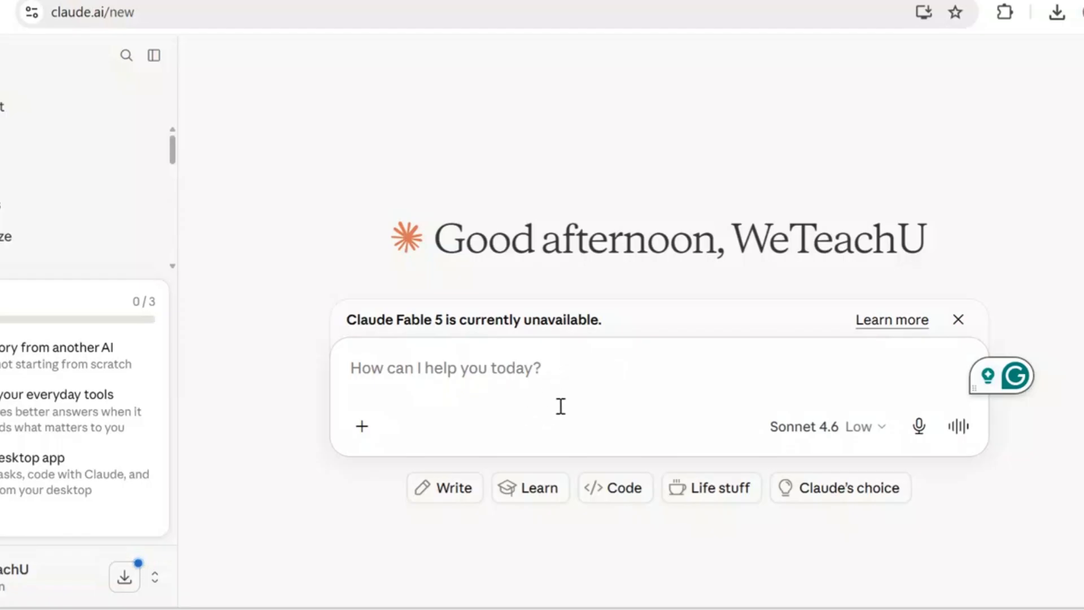
pyautogui.write('mhj')
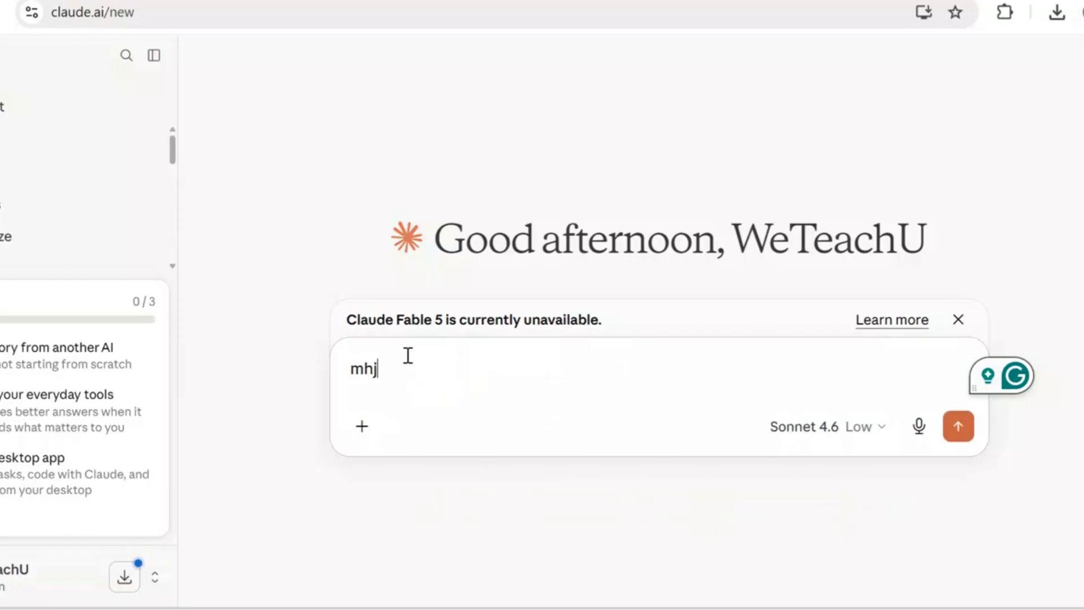
pyautogui.press('BackSpace')
pyautogui.press('BackSpace')
pyautogui.press('BackSpace')
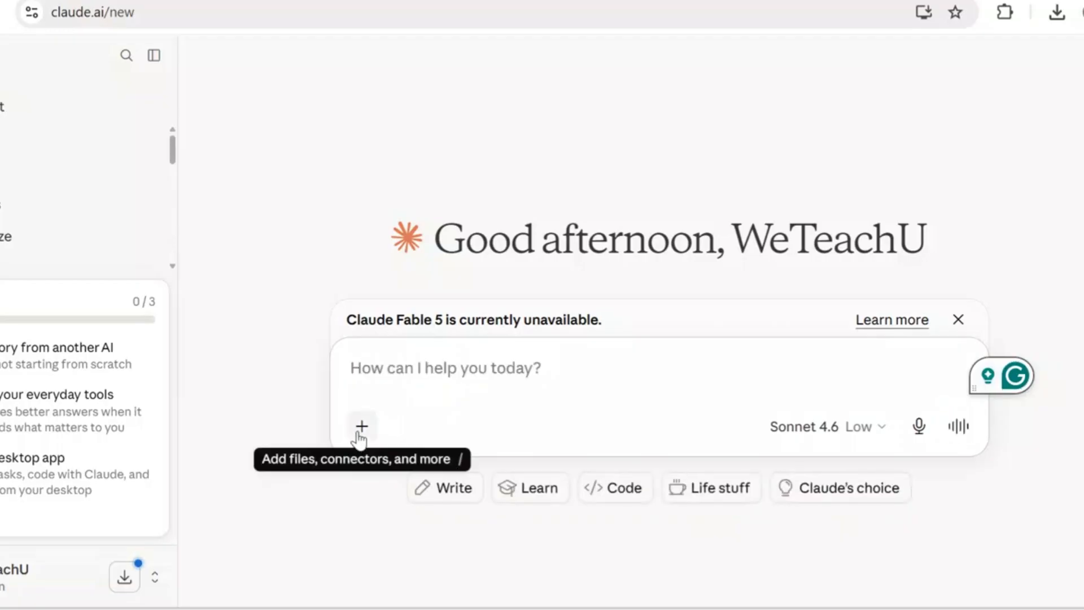
# - Look through the message box's options for adding files, projects, skills, connectors, research and web search
pyautogui.click(360, 430)
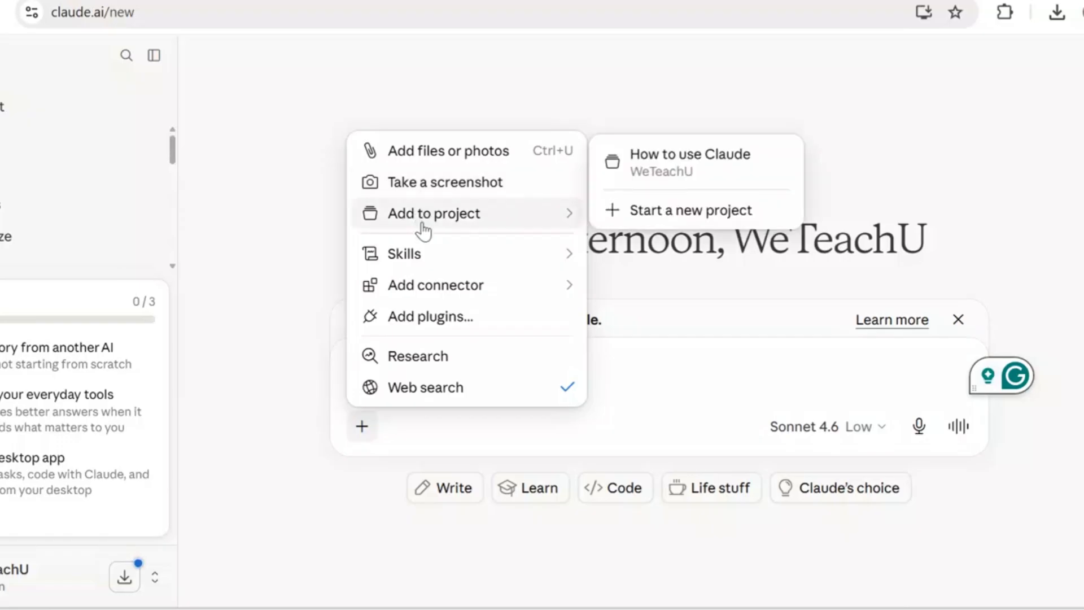
pyautogui.moveTo(412, 291)
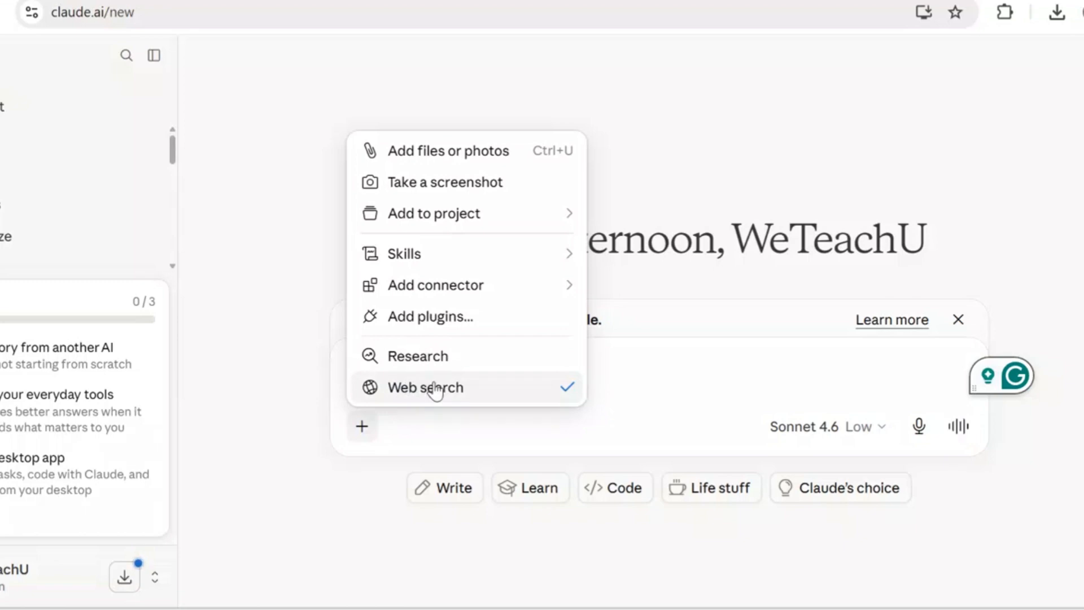
pyautogui.click(507, 438)
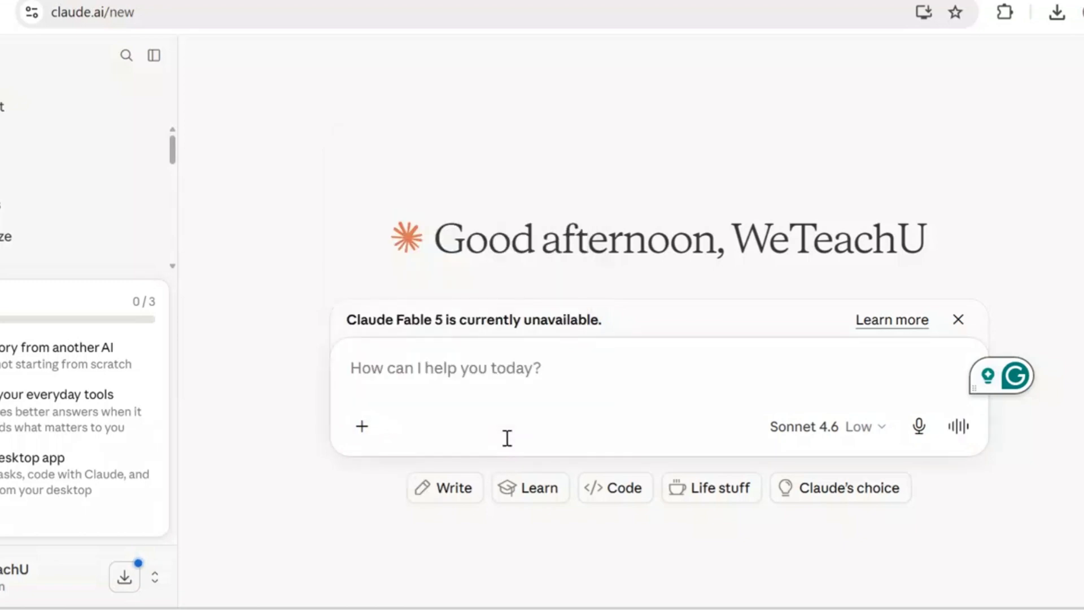
pyautogui.write('jjj')
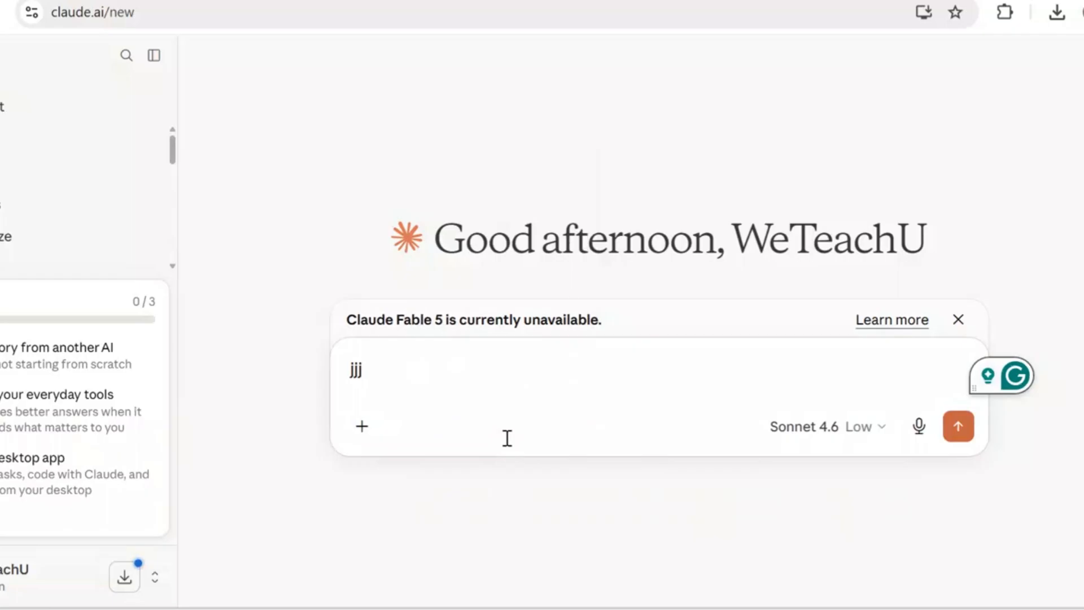
pyautogui.press('BackSpace')
pyautogui.press('BackSpace')
pyautogui.press('BackSpace')
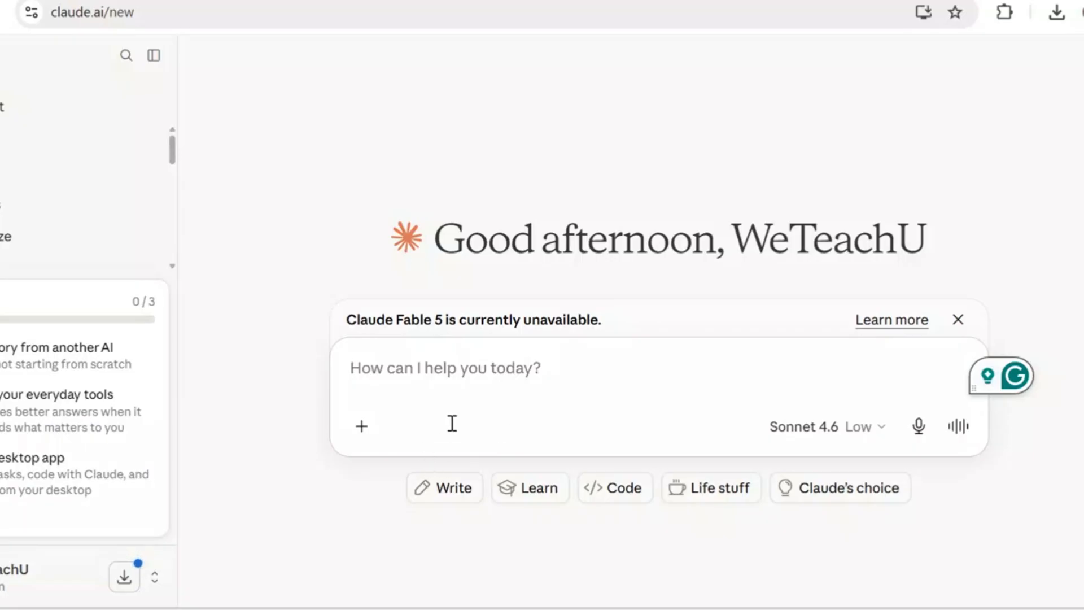
# - Send the message "Hi Claude. i am a teacher. can you tell me what you are, what you're good at, and what your limitations are? be honest"
pyautogui.click(476, 383)
pyautogui.write('H')
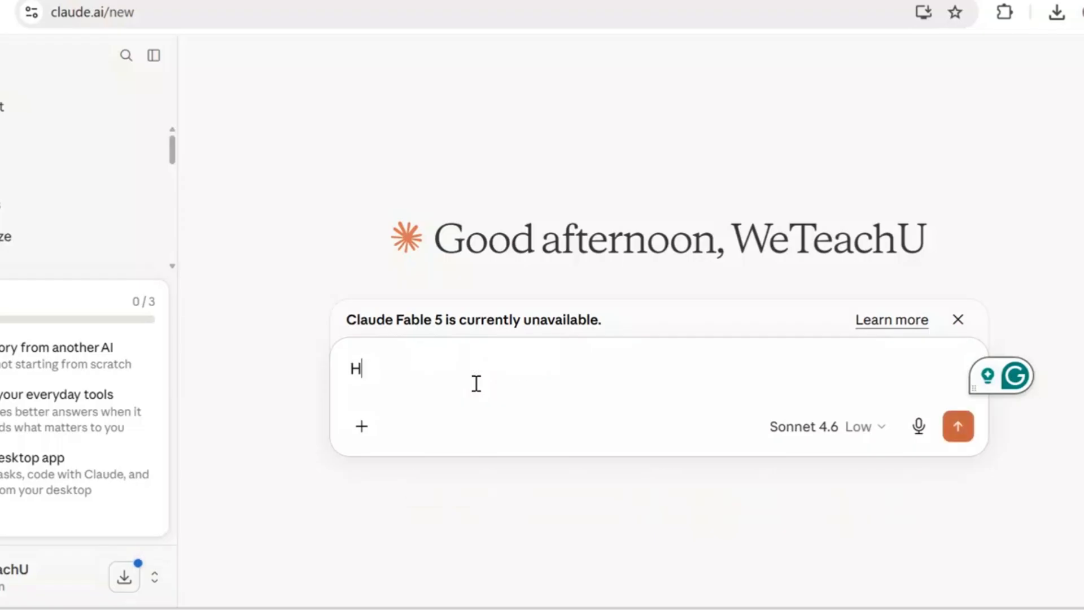
pyautogui.write('i Claude')
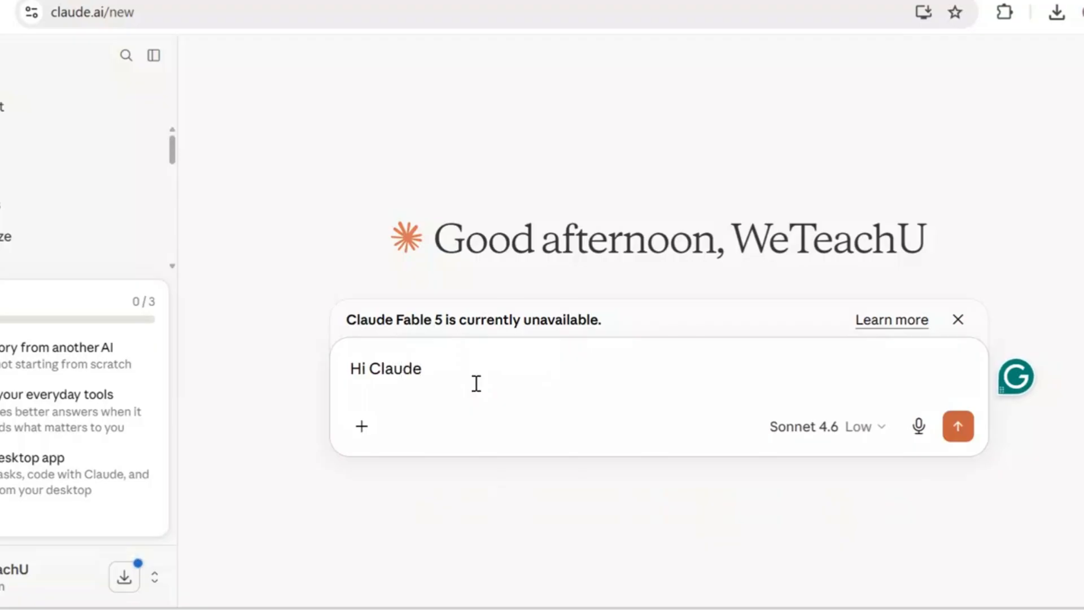
pyautogui.write('. i am a teacher')
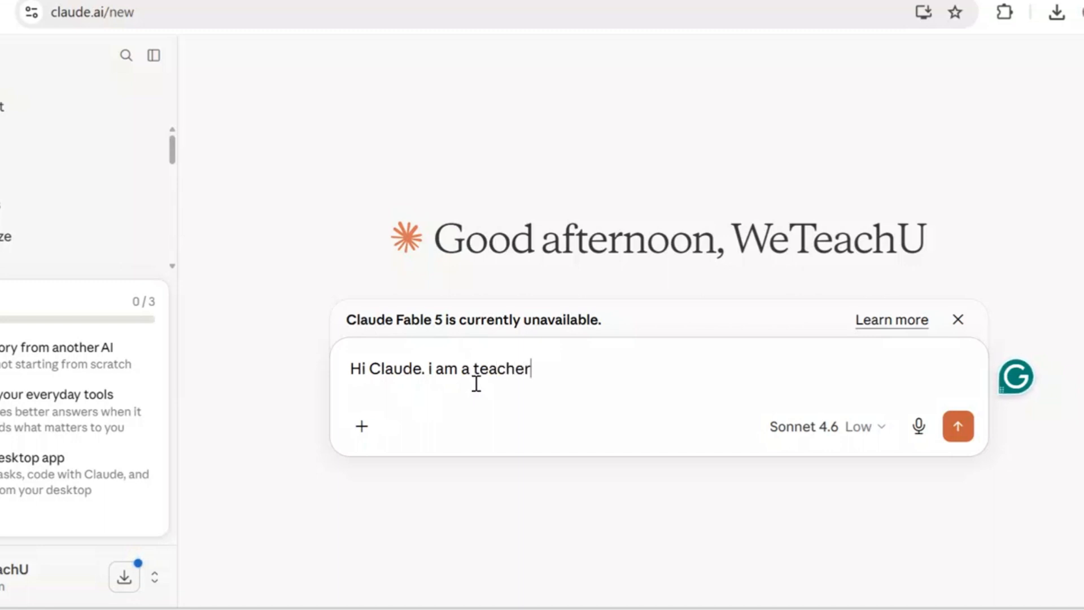
pyautogui.write('. can y')
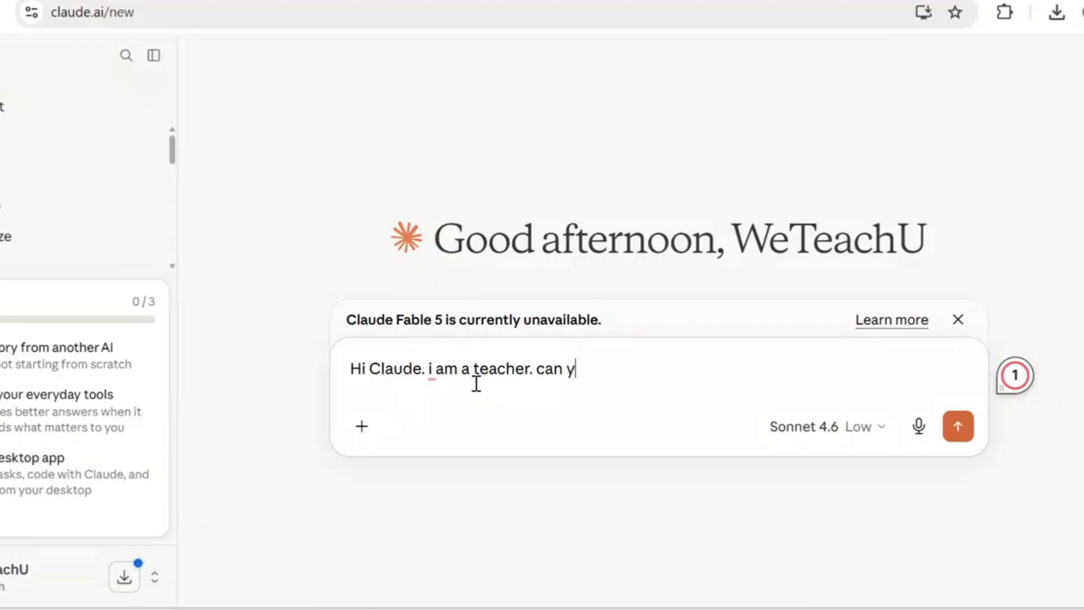
pyautogui.write('ou tell me what ')
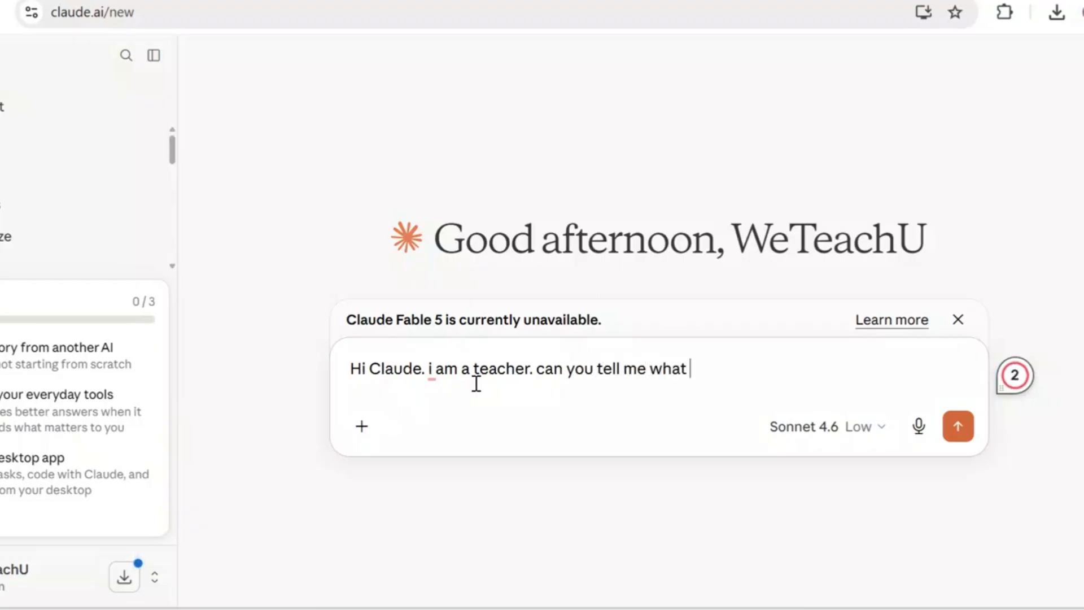
pyautogui.write('you are')
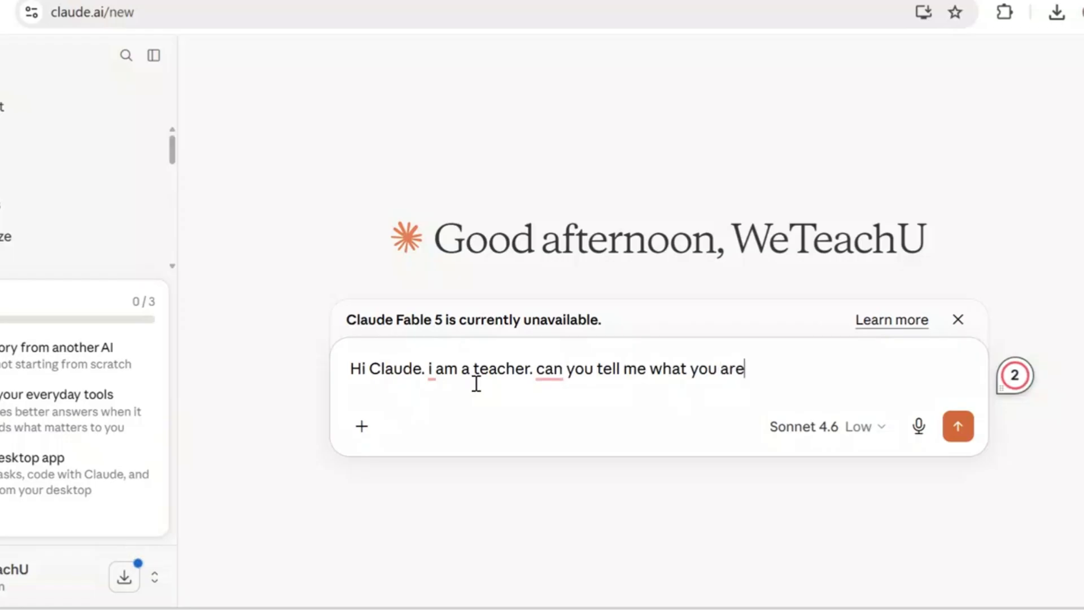
pyautogui.write(', ')
pyautogui.write('what y')
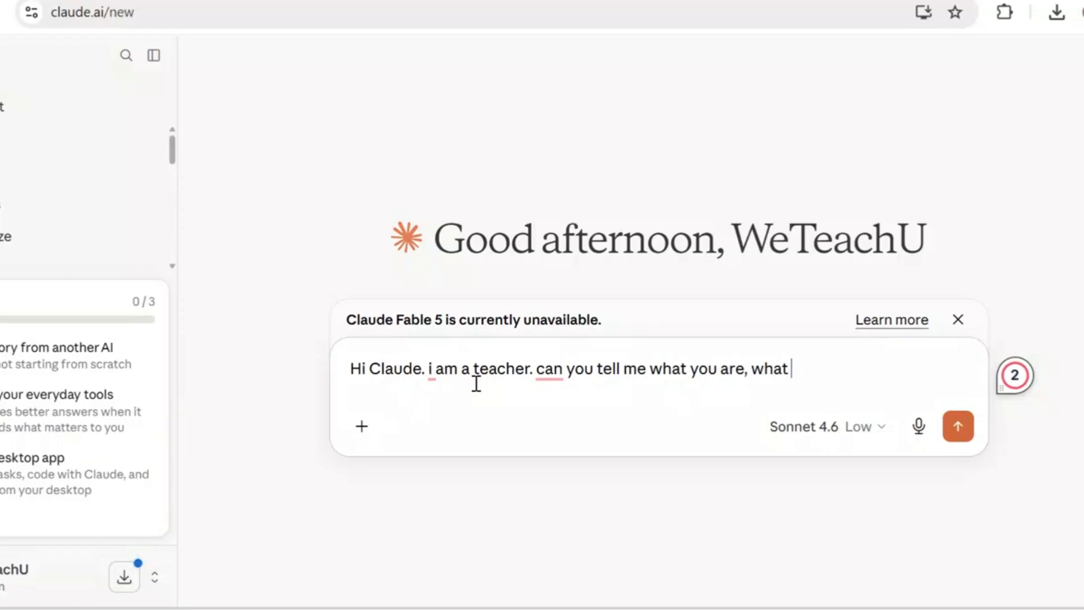
pyautogui.write("ou're ")
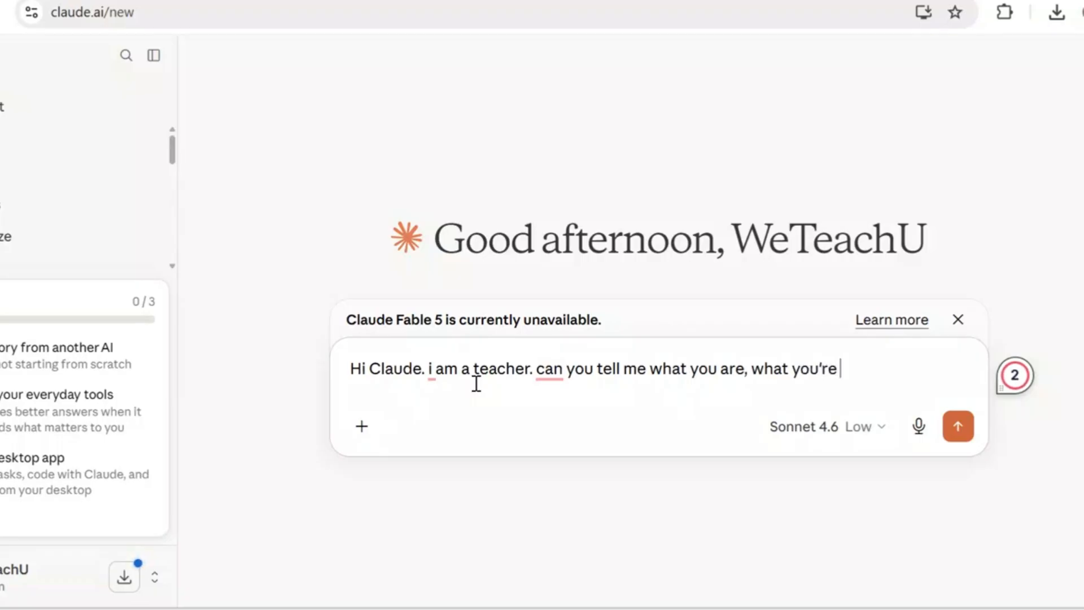
pyautogui.write('good a')
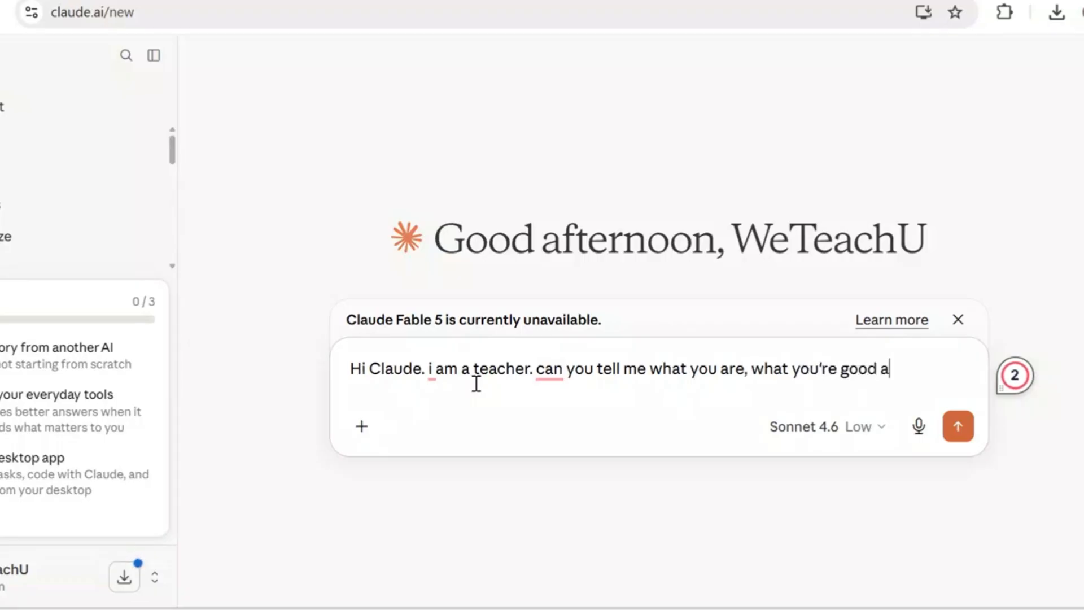
pyautogui.write('t,')
pyautogui.write('and what yo')
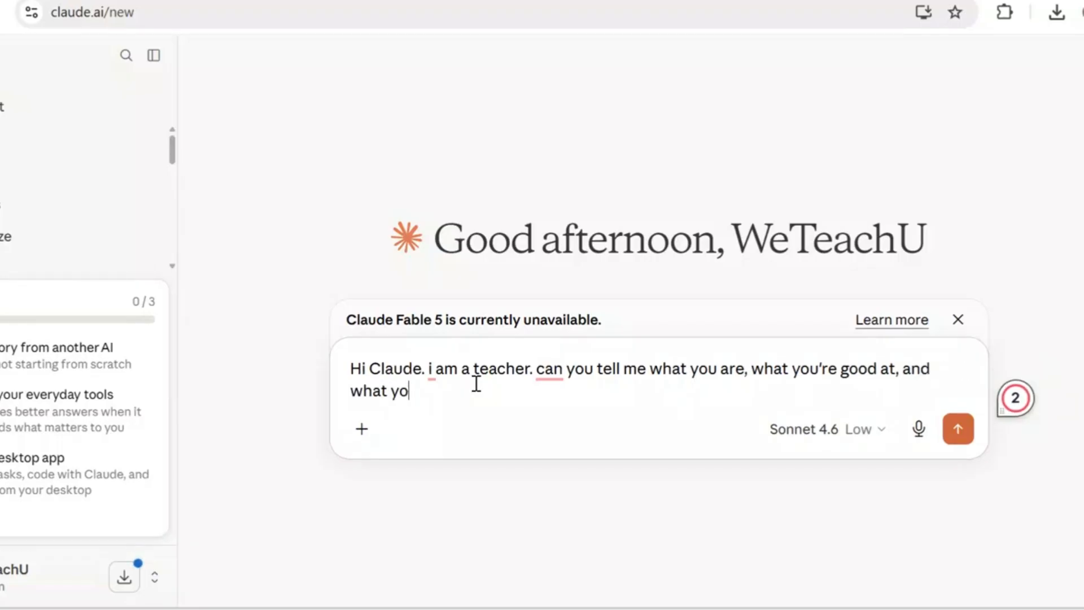
pyautogui.write('ur lim')
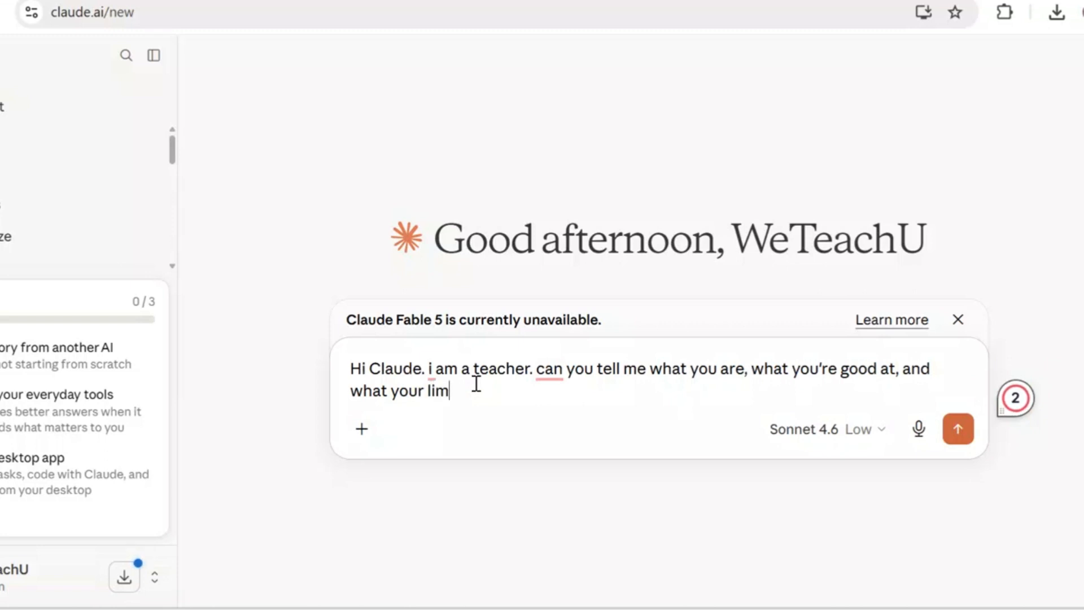
pyautogui.write('itations are')
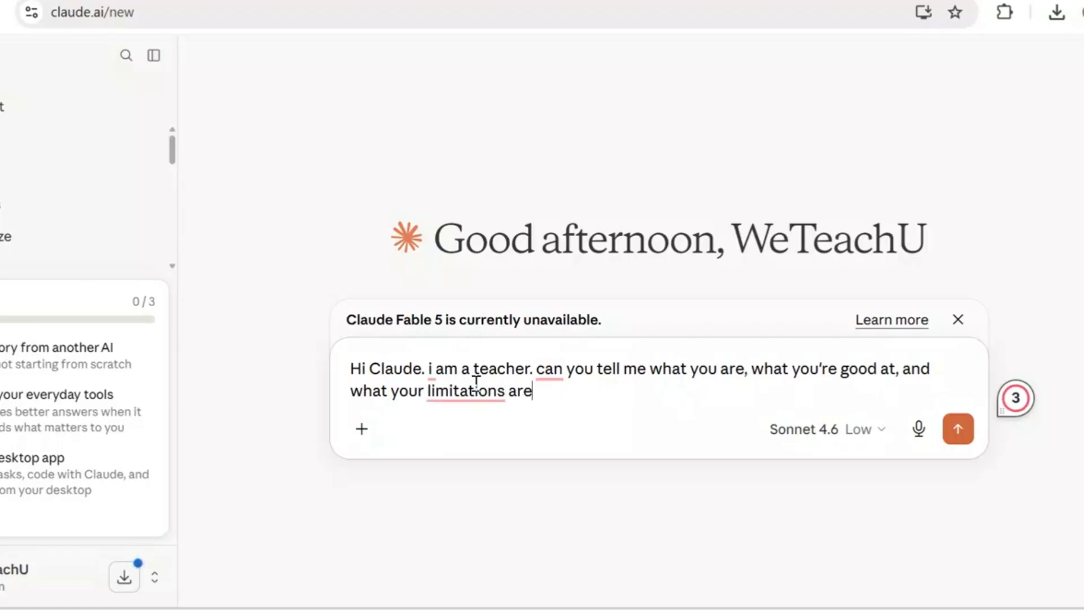
pyautogui.write('? be')
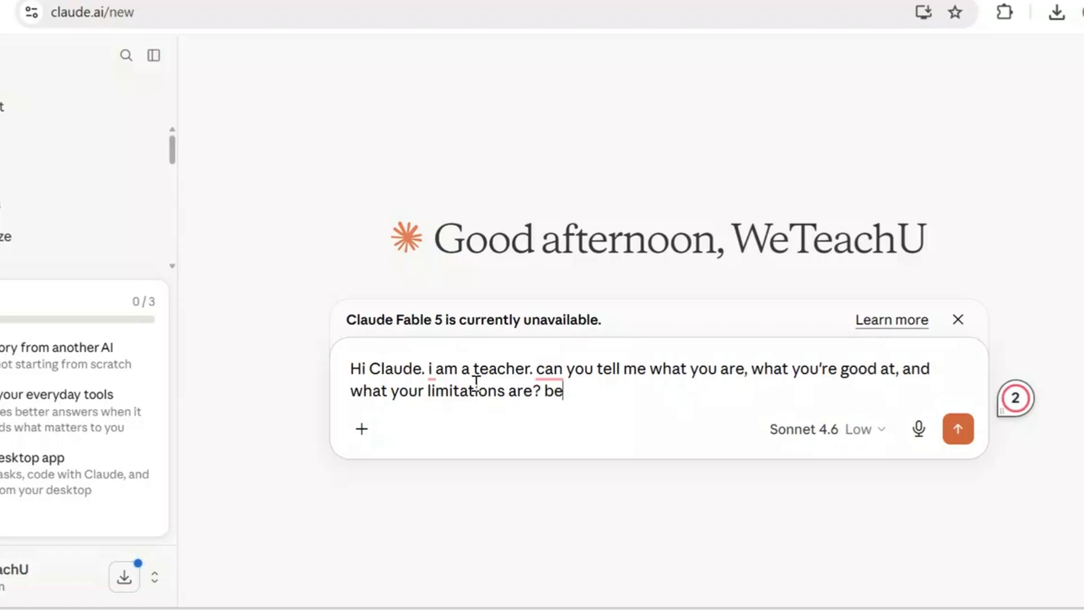
pyautogui.write(' honest')
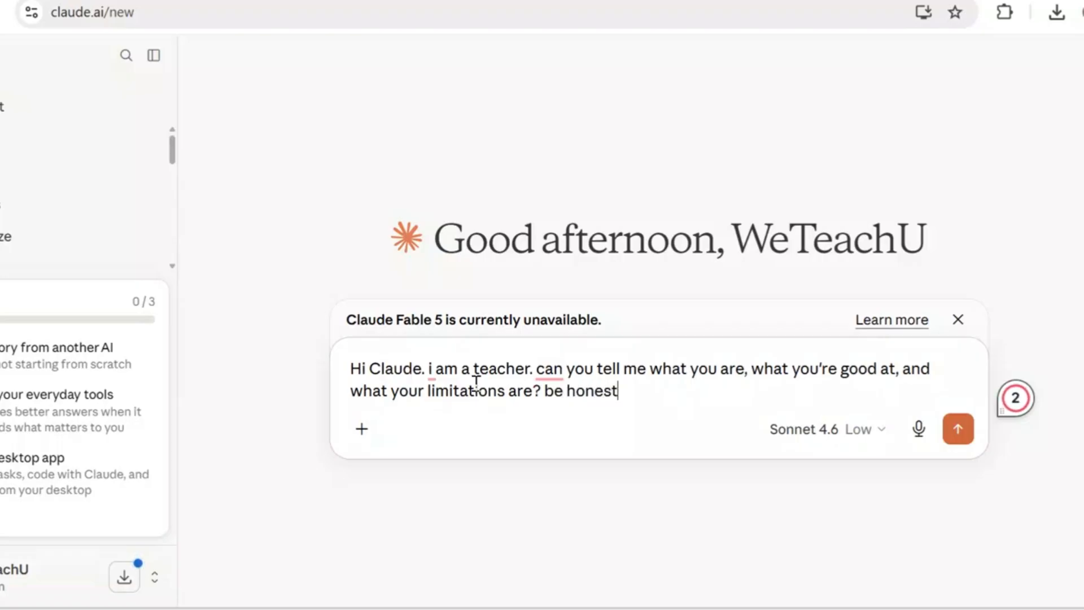
pyautogui.press('Return')
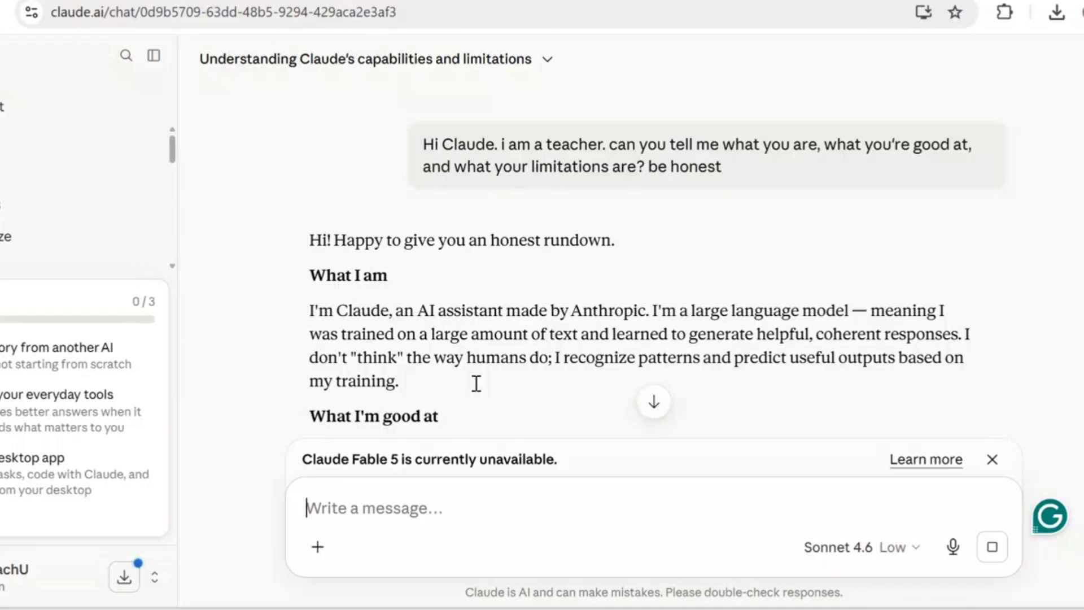
# - Read the opening sections of Claude's reply, covering what it is and what it is good at
pyautogui.scroll(-2, 476, 383)
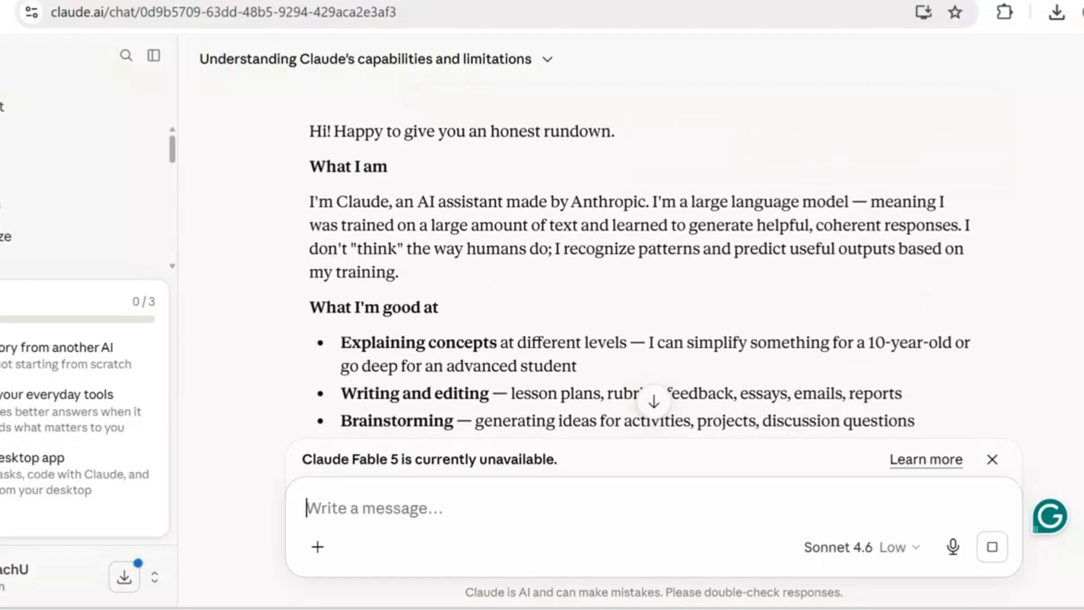
pyautogui.scroll(-1, 638, 254)
pyautogui.scroll(-1, 640, 261)
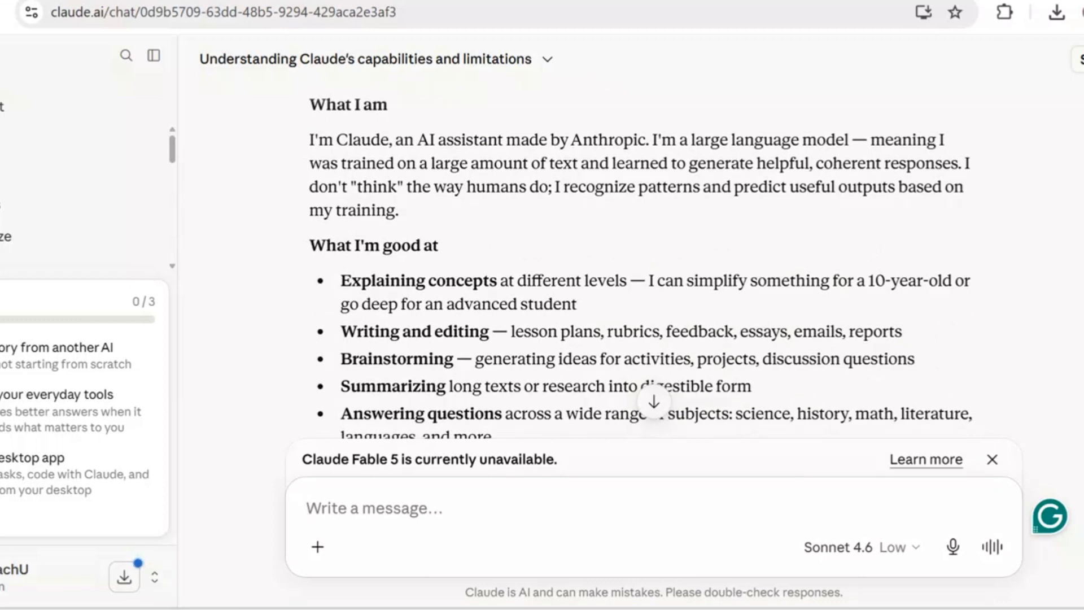
pyautogui.scroll(-2, 638, 259)
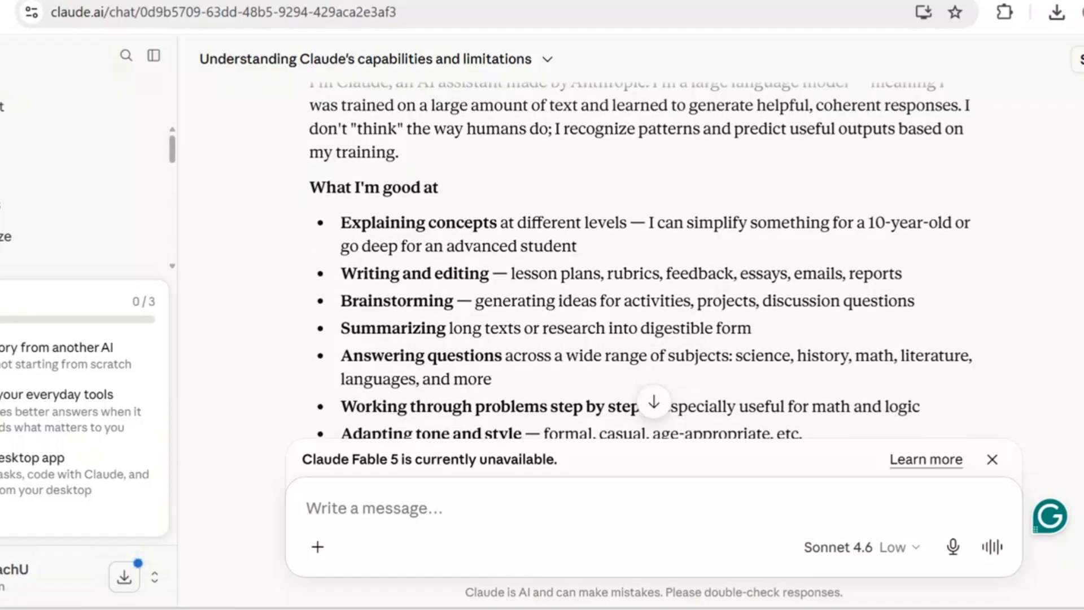
pyautogui.scroll(-1, 640, 261)
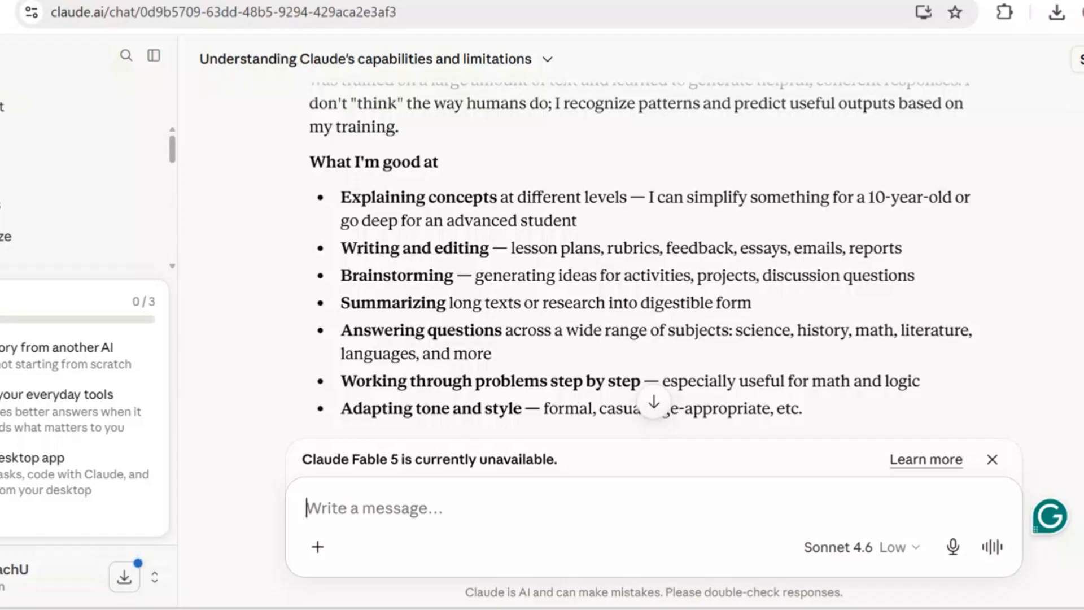
pyautogui.scroll(-1, 640, 261)
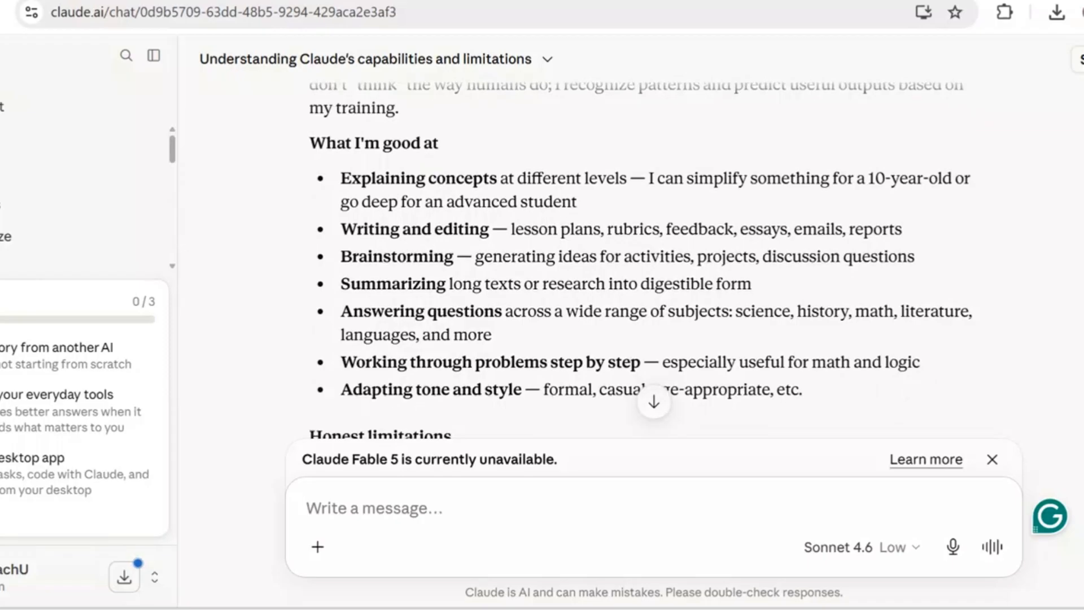
pyautogui.scroll(-2, 640, 261)
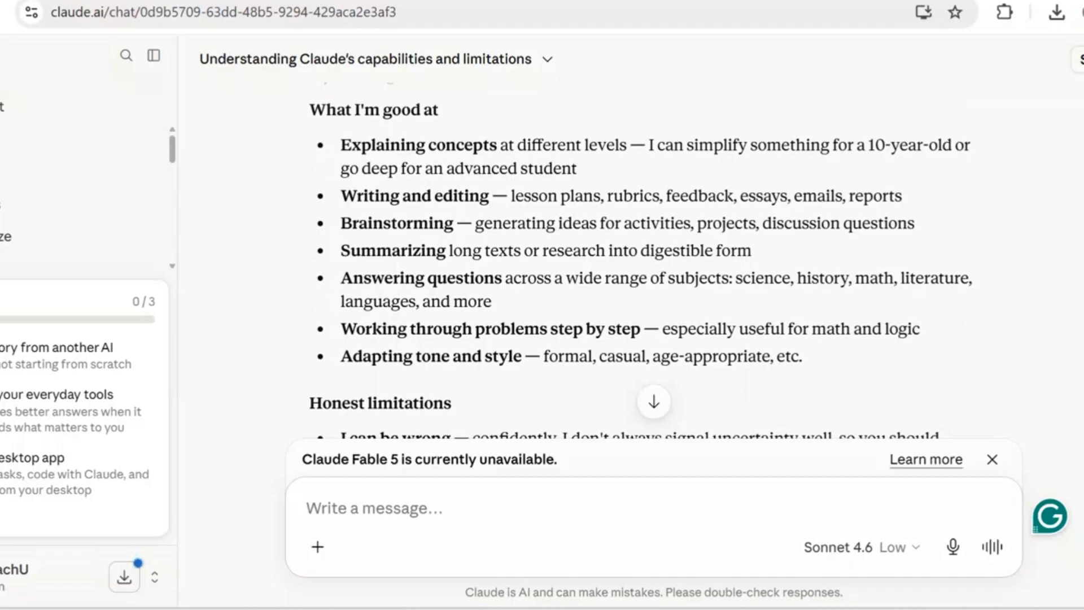
pyautogui.scroll(-1, 640, 263)
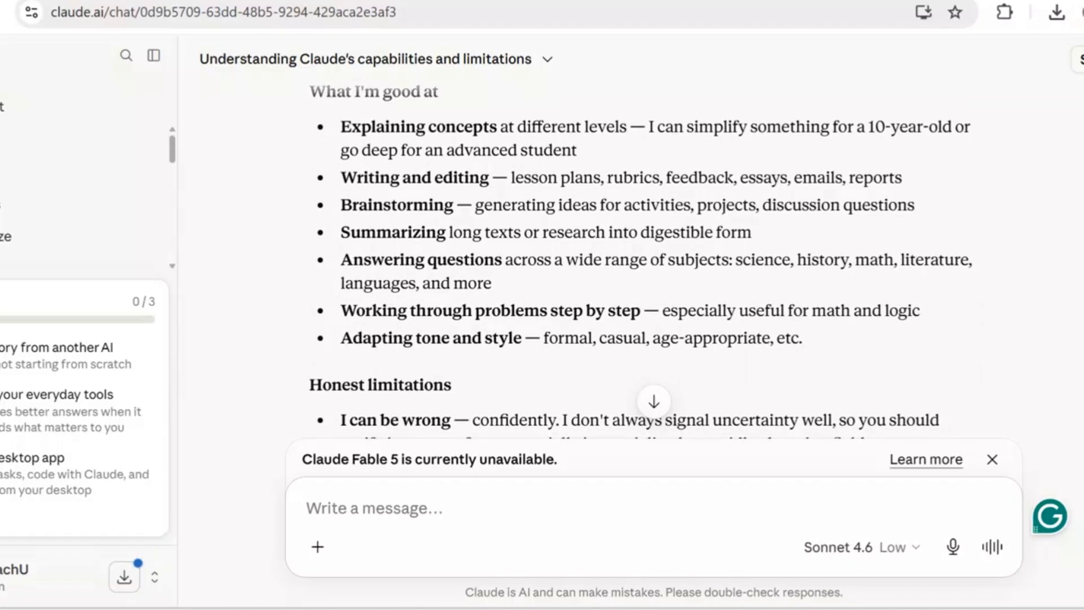
pyautogui.scroll(-1, 640, 261)
pyautogui.scroll(-1, 640, 261)
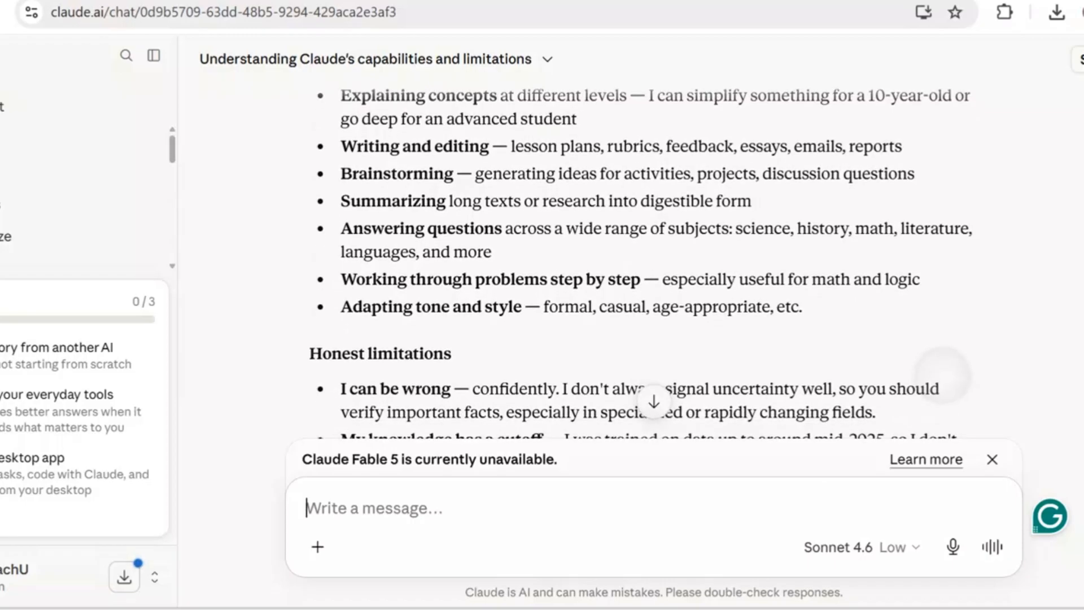
# - Read the reply's "Honest limitations" section and its closing advice on how a teacher can best use Claude
pyautogui.scroll(-1, 638, 300)
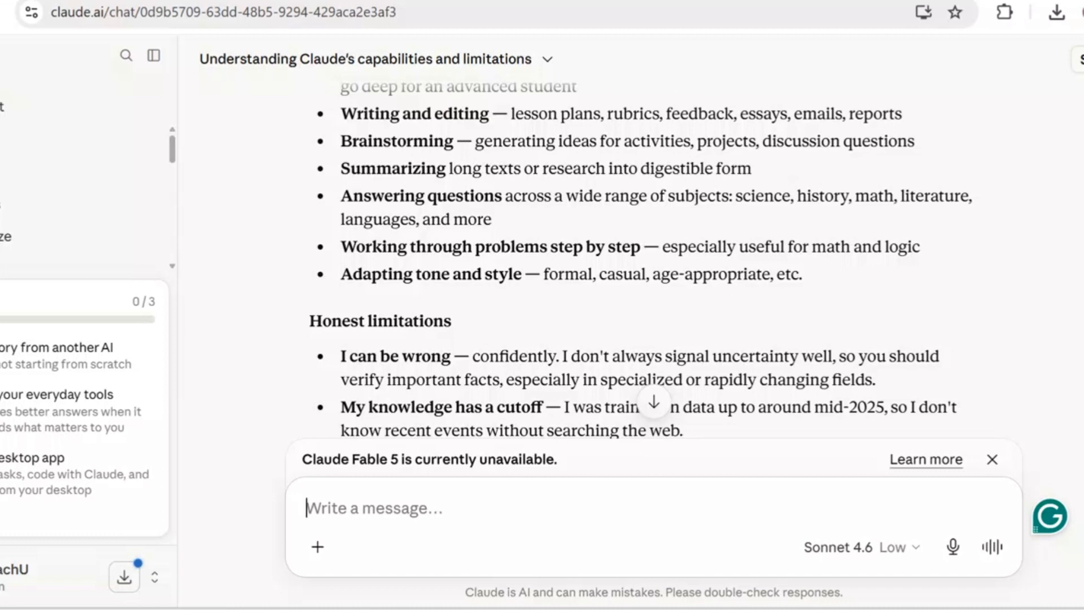
pyautogui.scroll(-2, 638, 300)
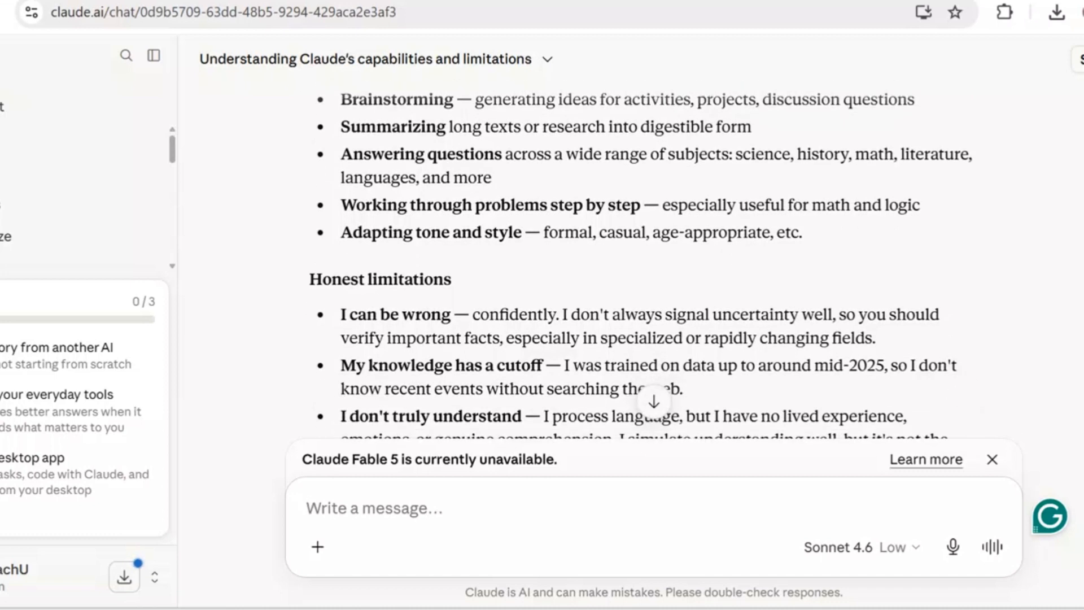
pyautogui.scroll(-1, 640, 259)
pyautogui.scroll(1, 640, 260)
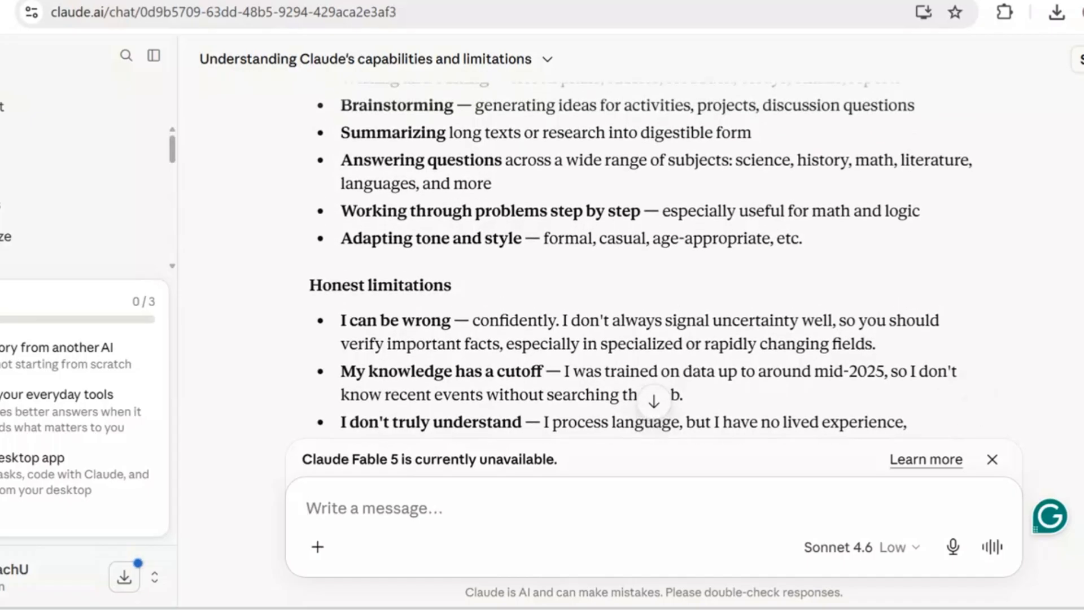
pyautogui.scroll(-1, 640, 261)
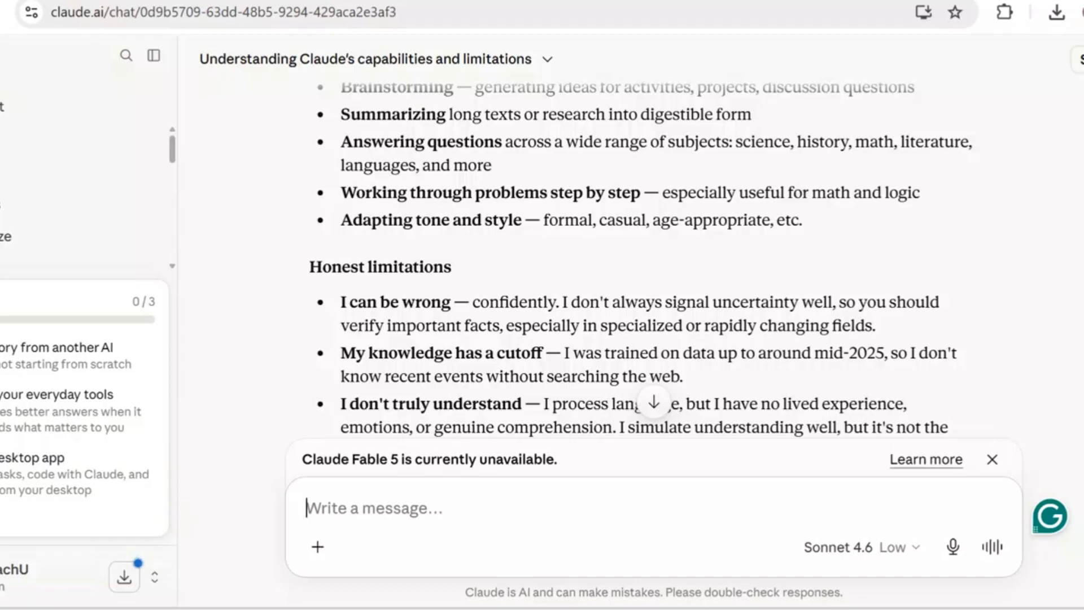
pyautogui.scroll(-1, 640, 259)
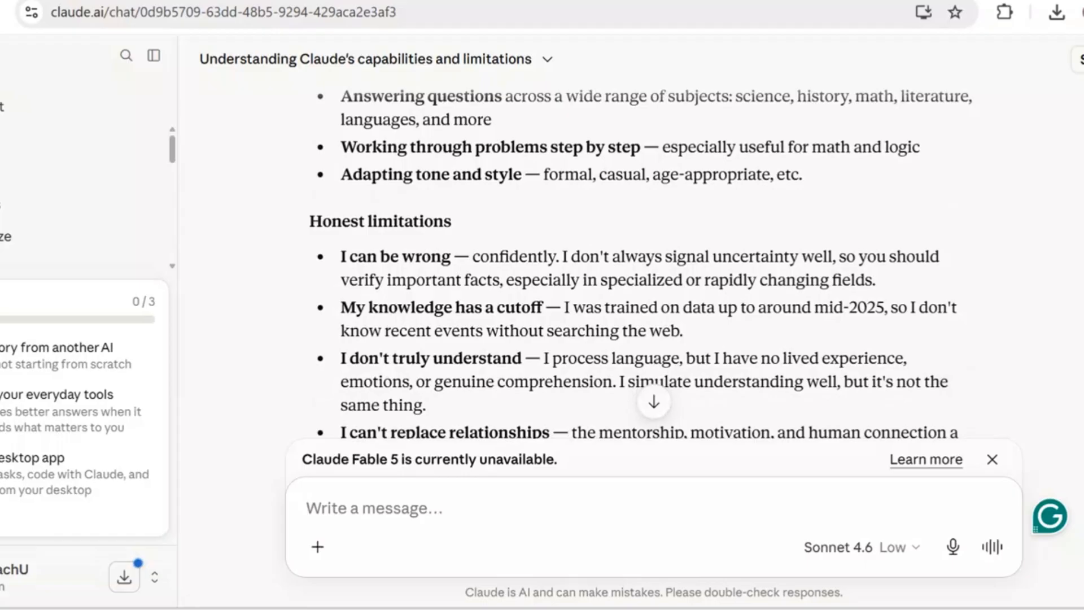
pyautogui.scroll(-1, 639, 300)
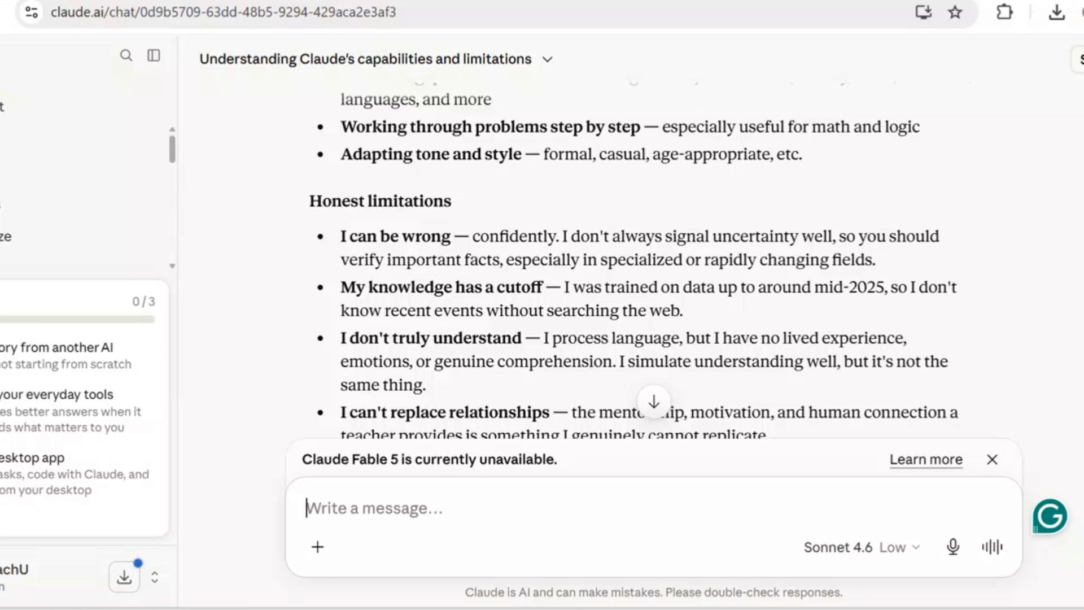
pyautogui.scroll(-1, 632, 300)
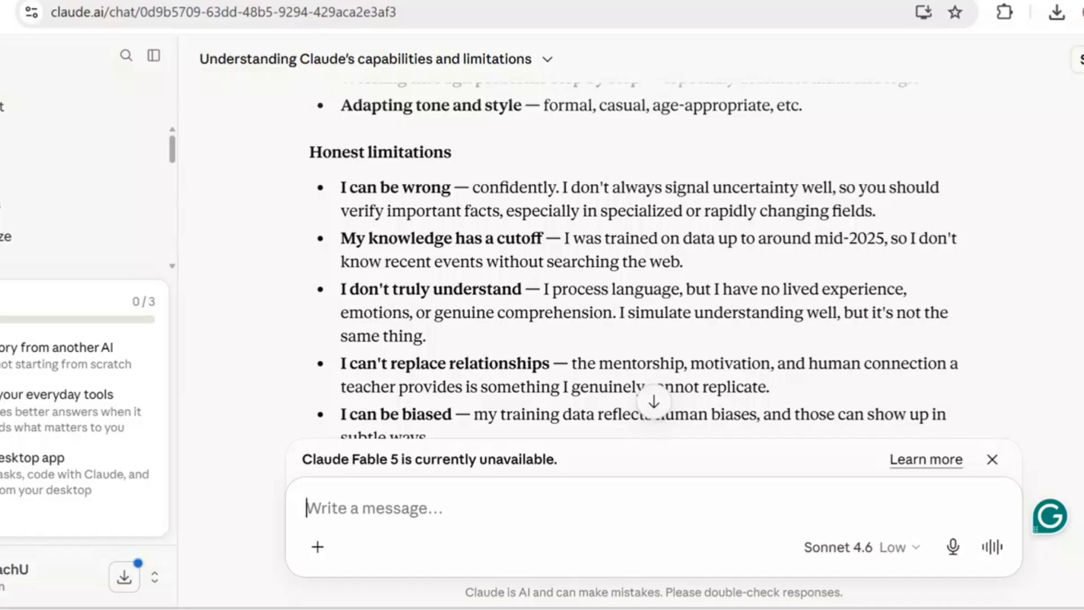
pyautogui.scroll(-1, 635, 299)
pyautogui.scroll(-1, 636, 260)
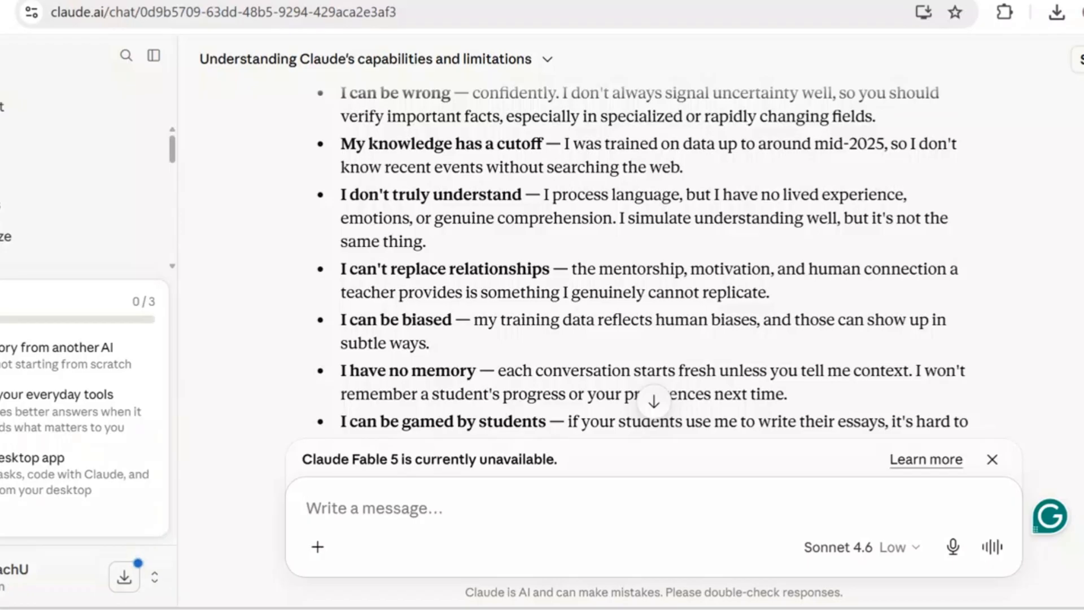
pyautogui.scroll(-1, 655, 259)
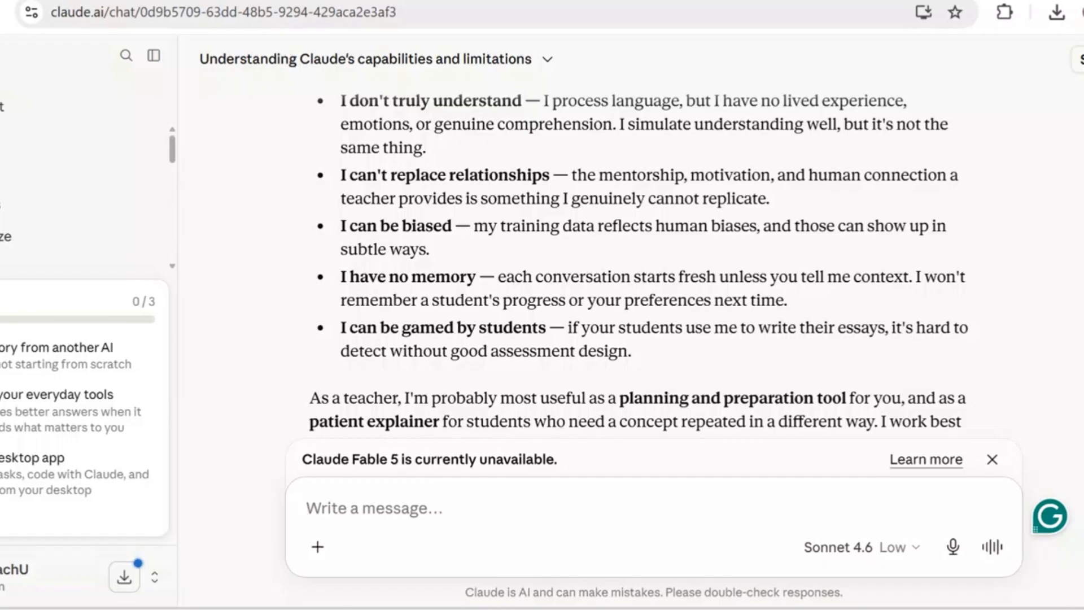
pyautogui.scroll(-1, 639, 261)
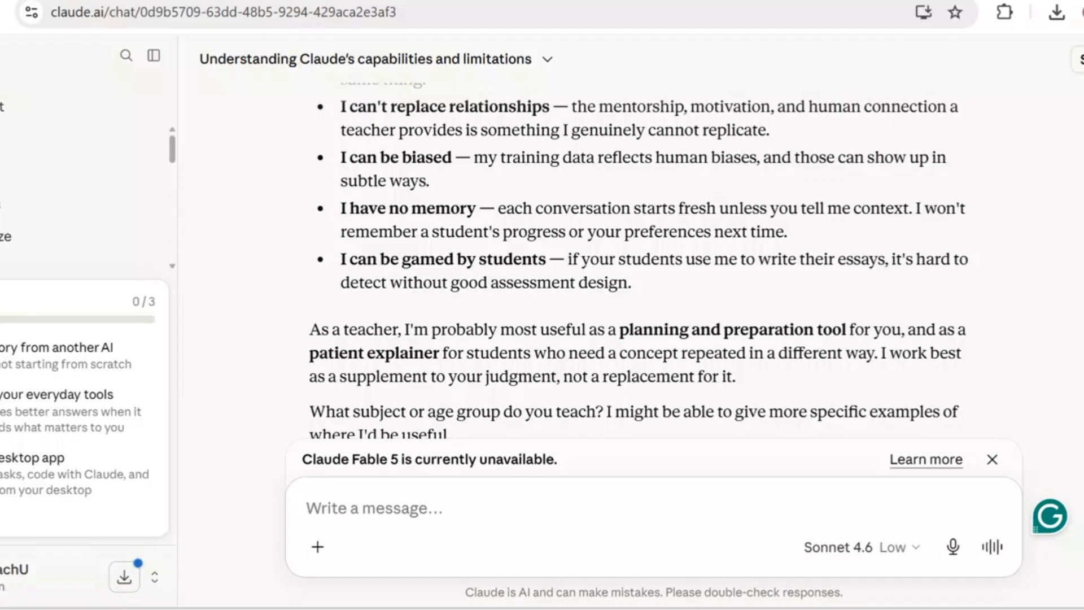
pyautogui.scroll(-2, 638, 260)
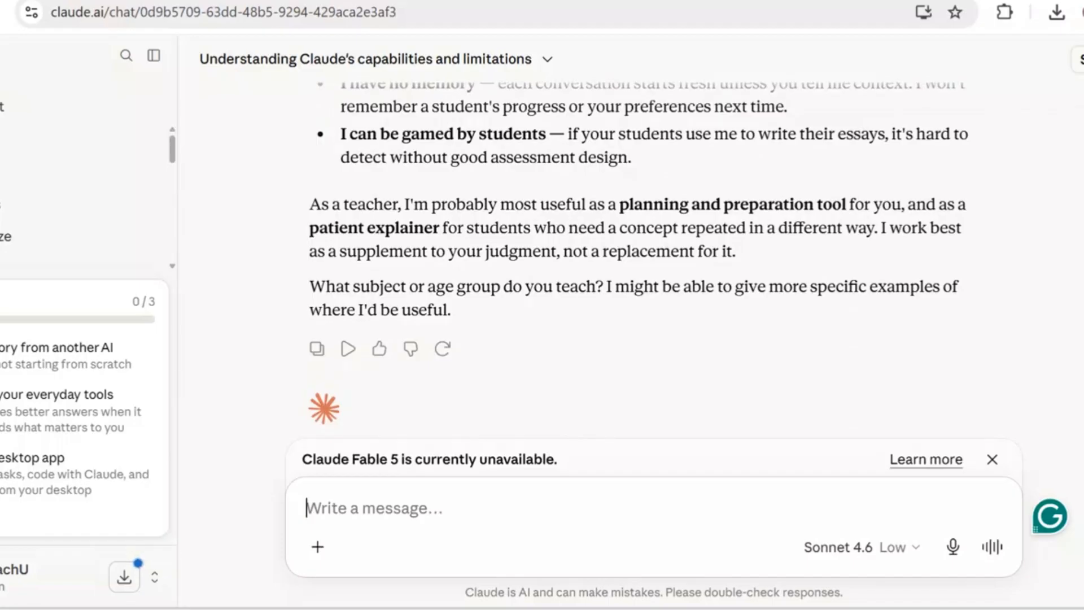
pyautogui.scroll(2, 638, 260)
pyautogui.scroll(1, 639, 258)
pyautogui.scroll(-1, 639, 257)
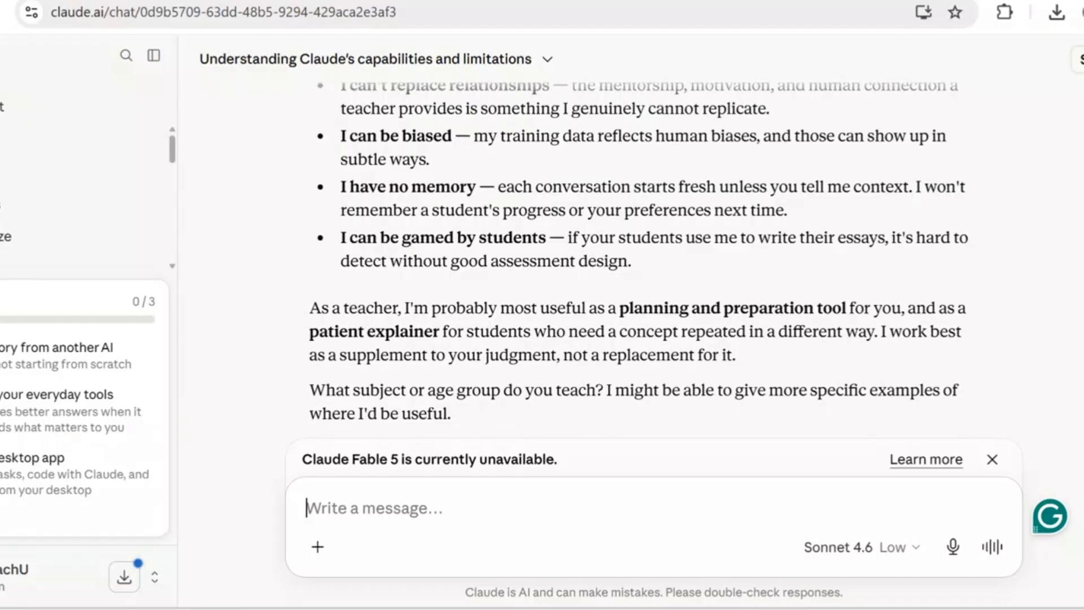
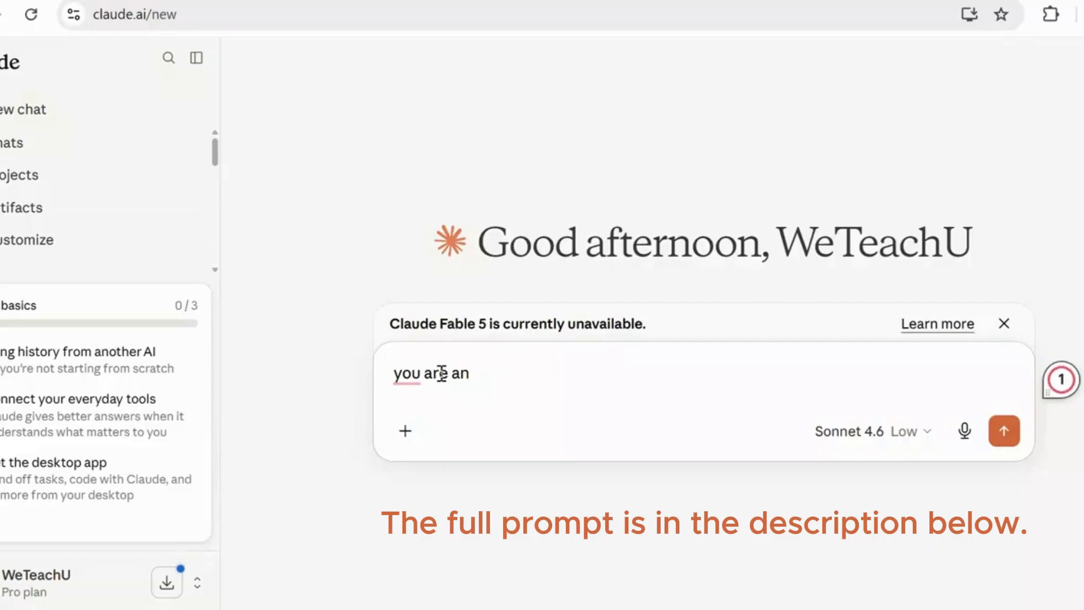
# - Complete the prompt's opening sentence to read "you are an expert chemistry teacher and instructional designer."
pyautogui.write('expert ')
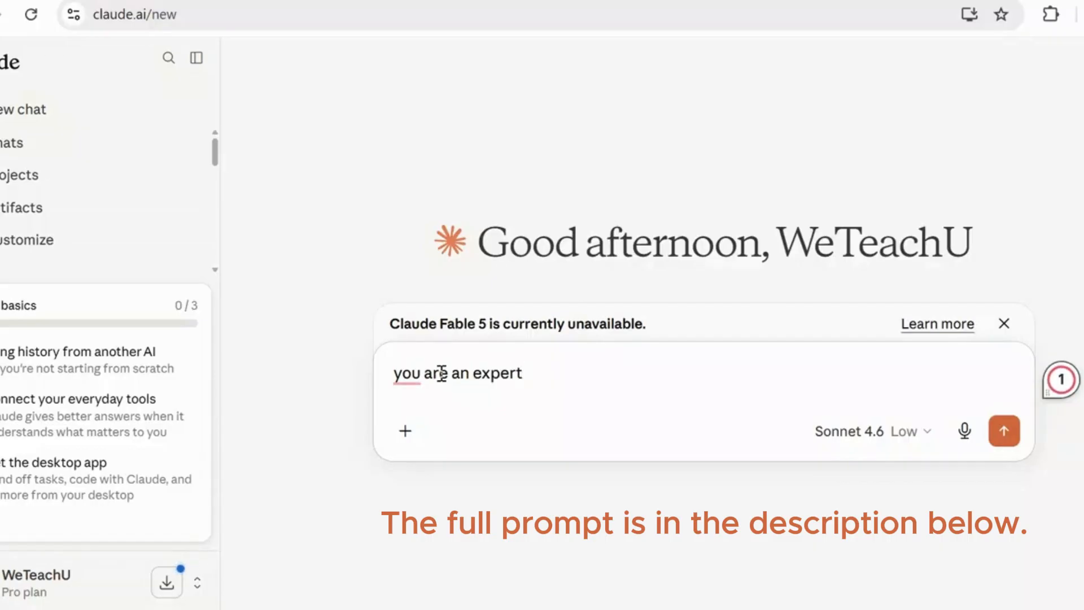
pyautogui.write('chemistry te')
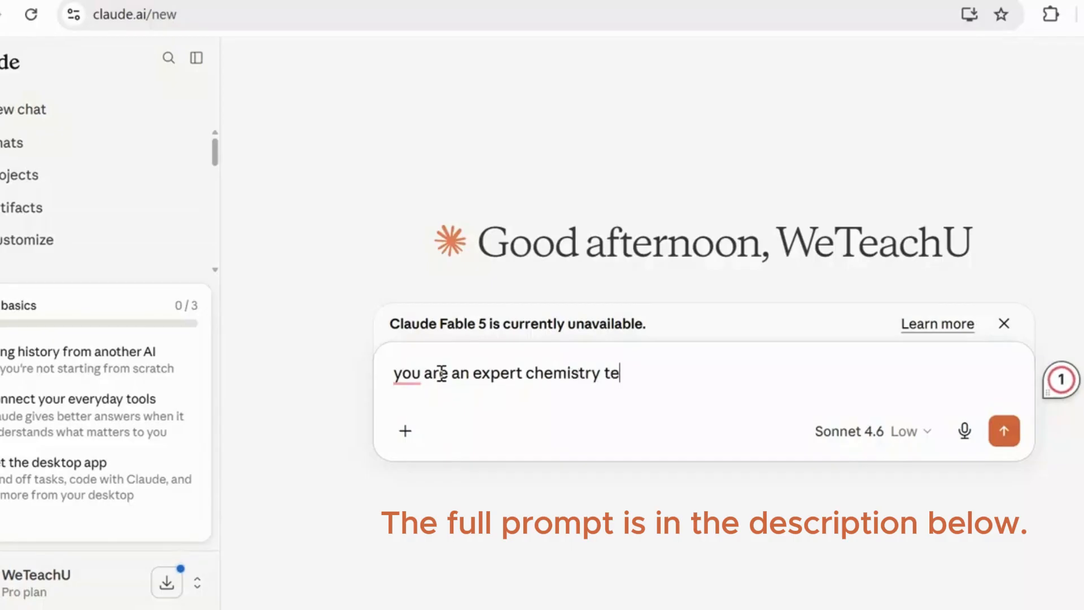
pyautogui.write('acher and ')
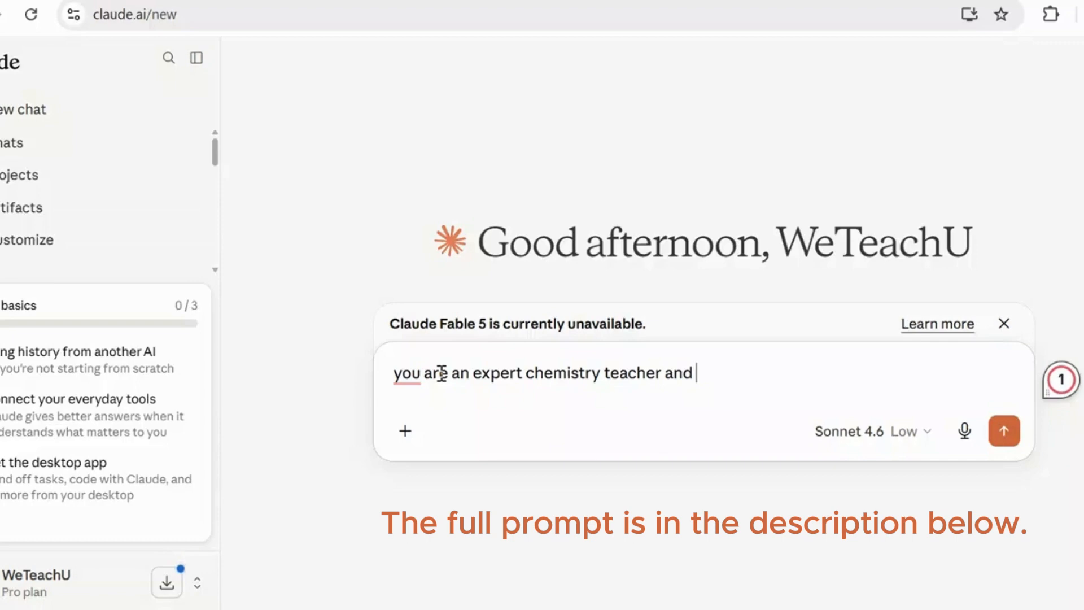
pyautogui.write('a')
pyautogui.press('BackSpace')
pyautogui.write('instructiona')
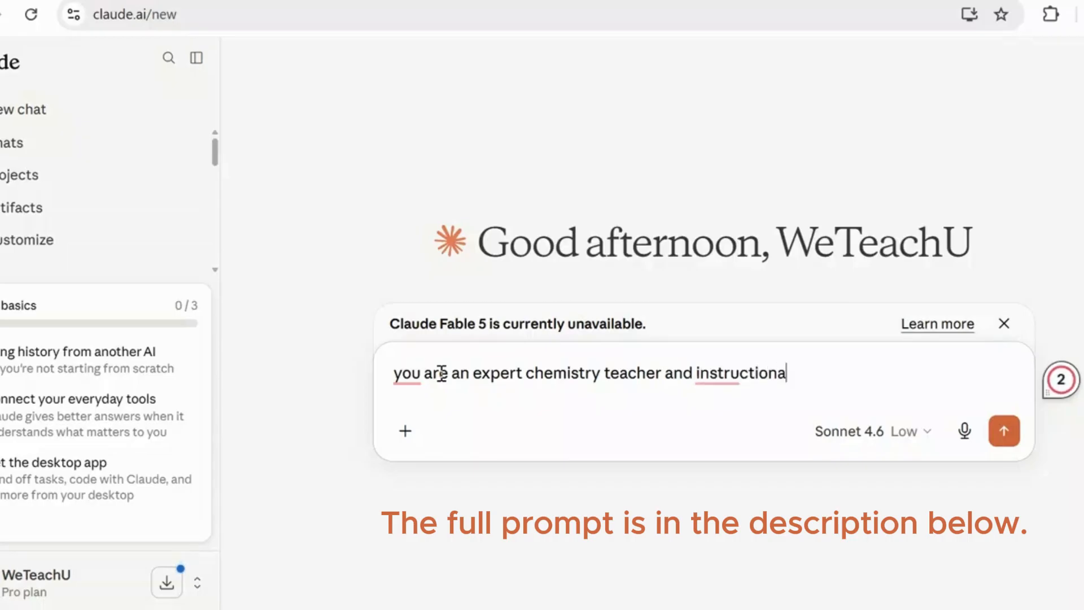
pyautogui.write('l de')
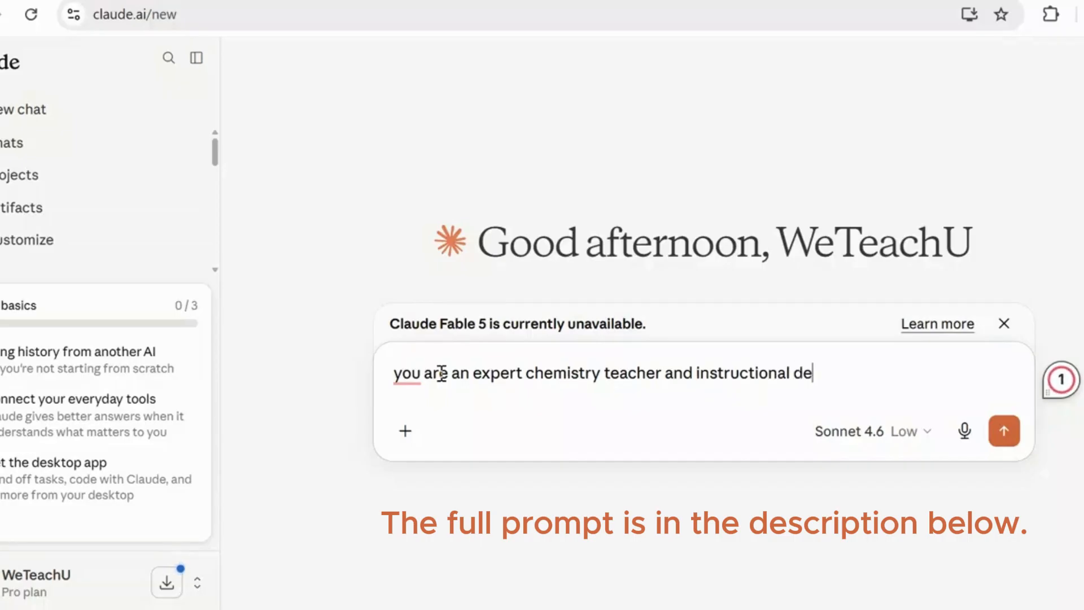
pyautogui.write('signer')
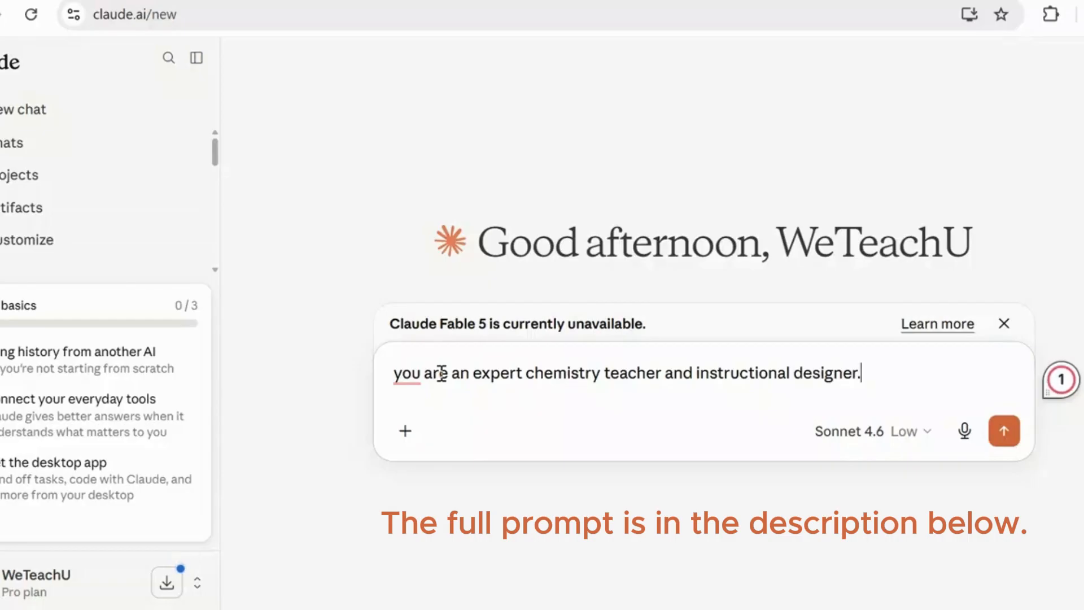
pyautogui.write('. Create a c')
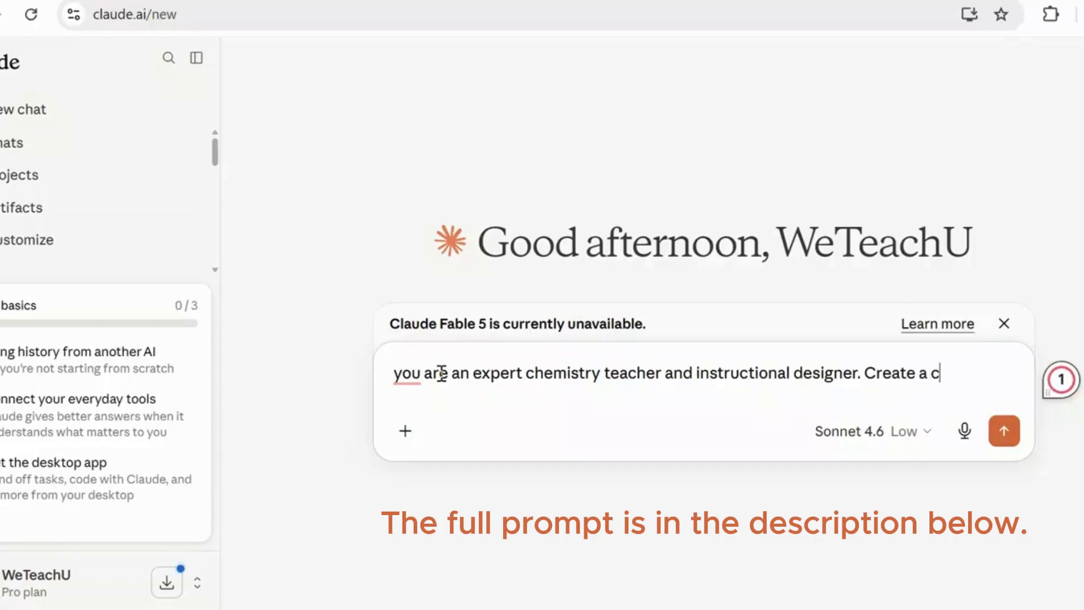
pyautogui.write('omplete')
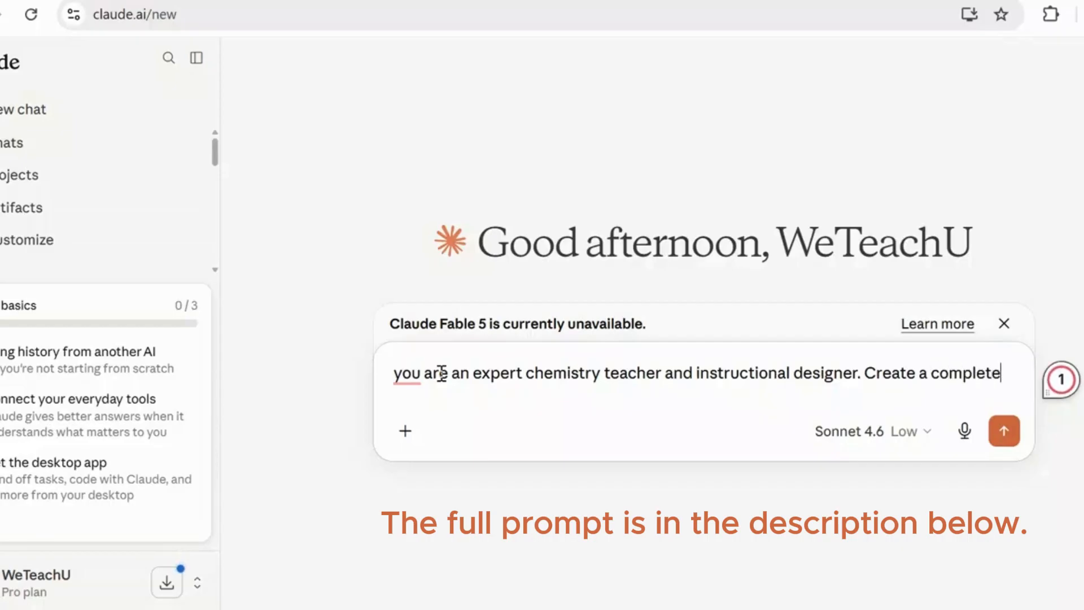
pyautogui.write(' lesson ')
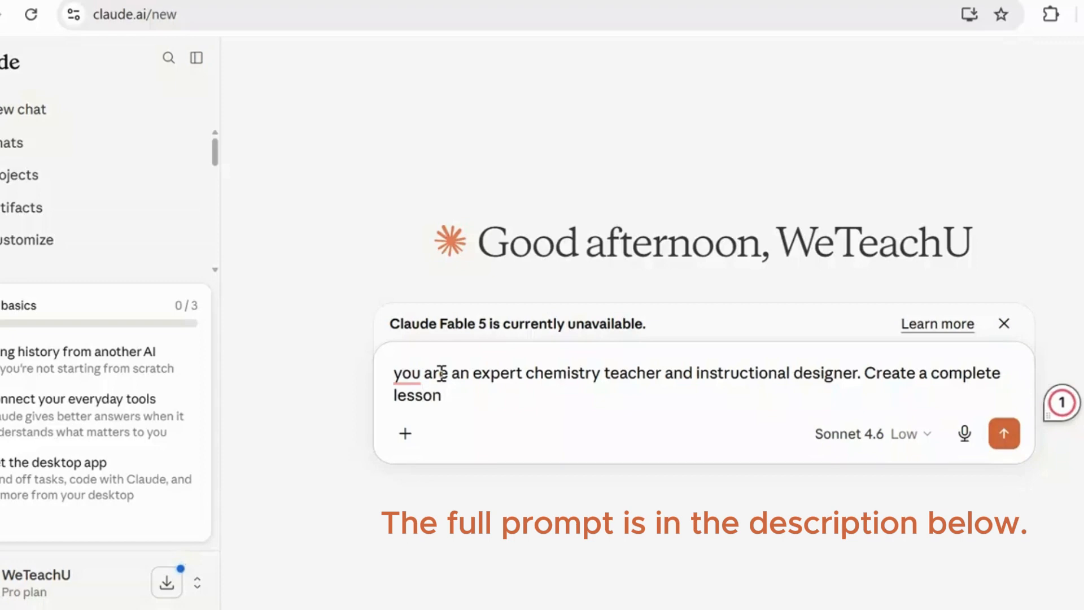
pyautogui.write('PPt')
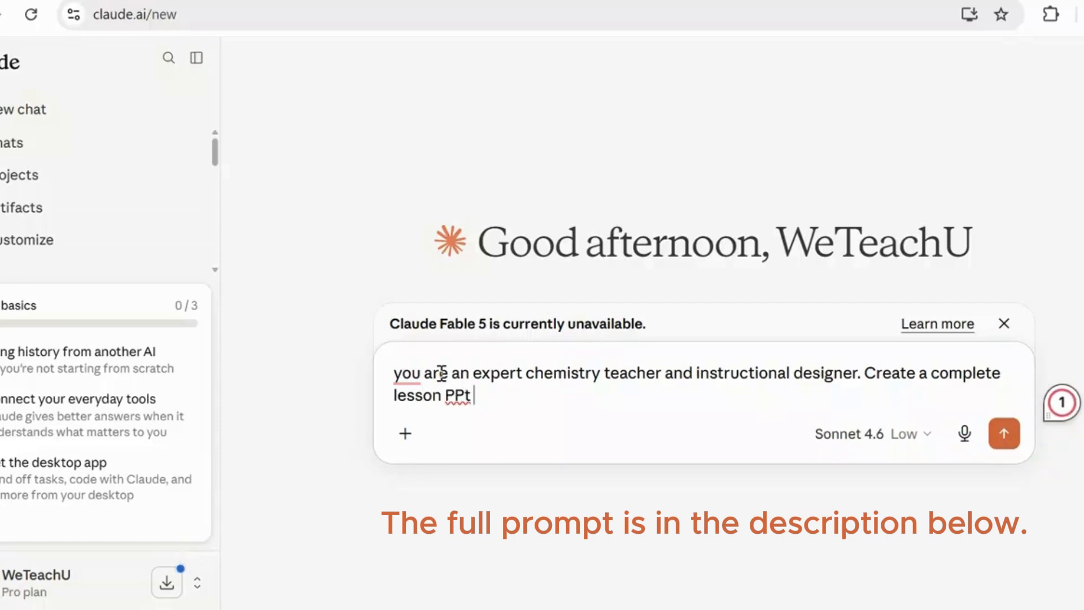
pyautogui.write(' preseb')
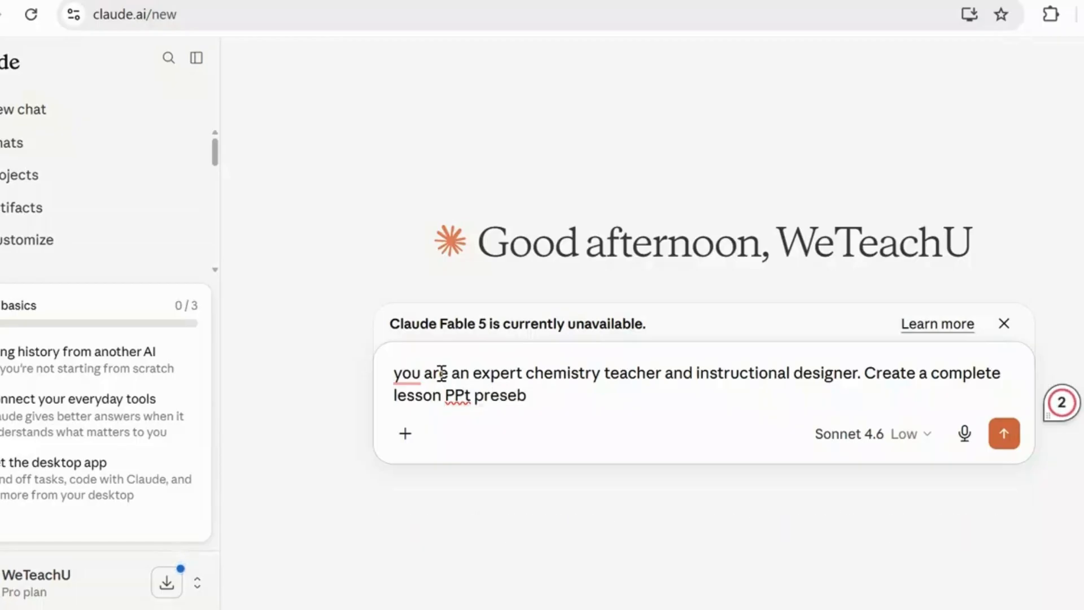
# - Add the request "Create a complete lesson PPt presentation on" to the prompt
pyautogui.press('BackSpace')
pyautogui.write('ntation on ')
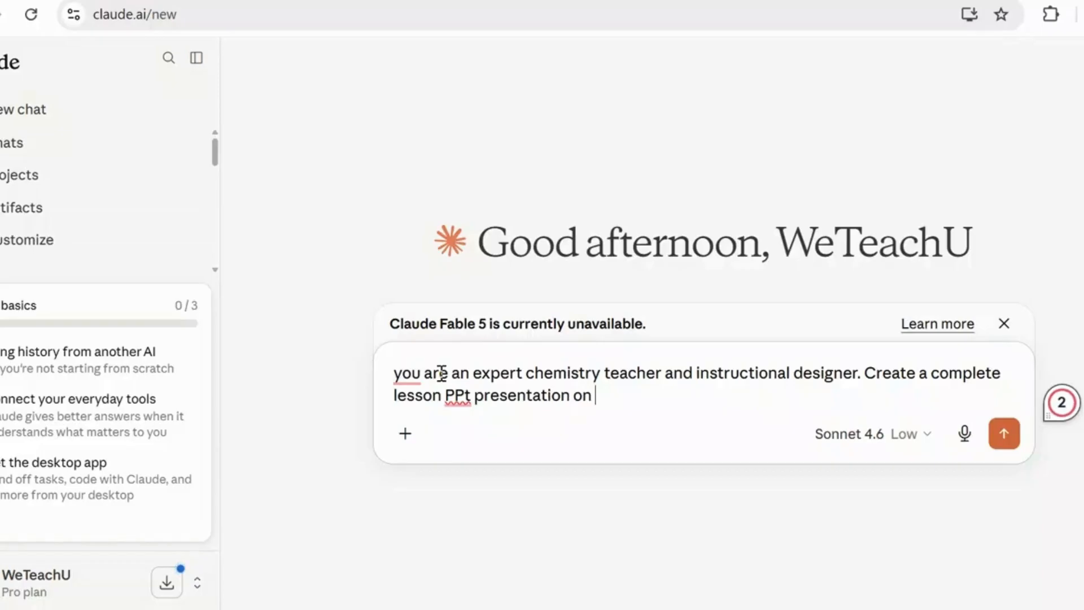
pyautogui.write('the ')
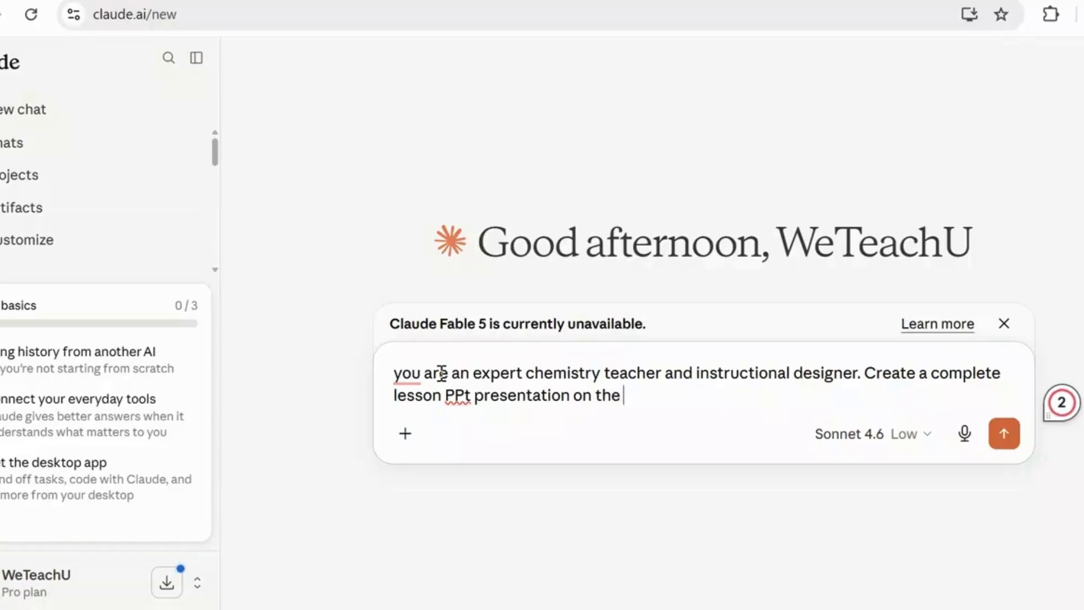
pyautogui.write('following ')
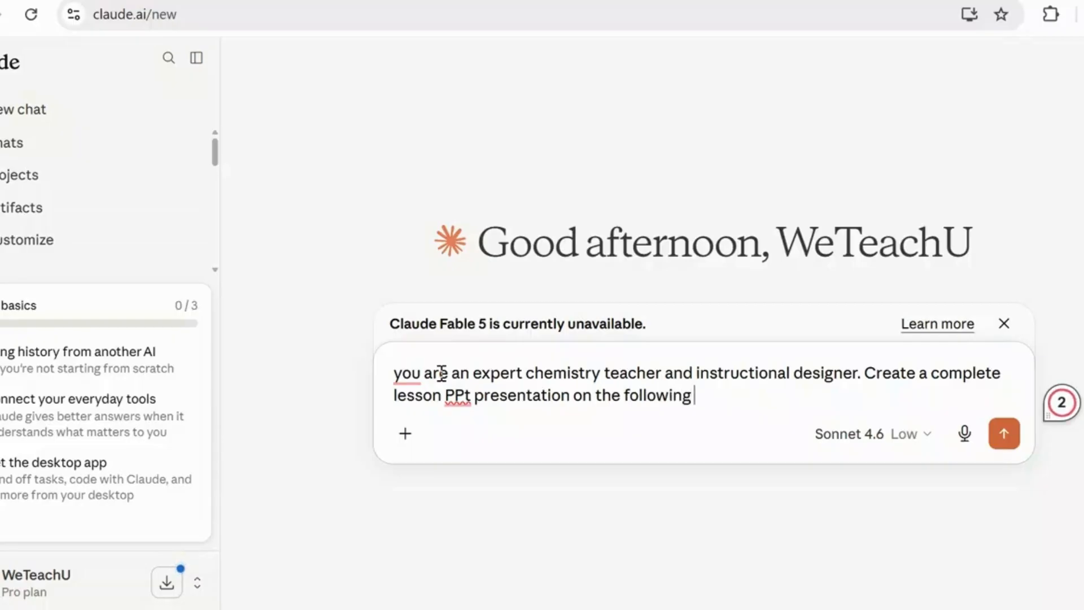
pyautogui.write('chemistry')
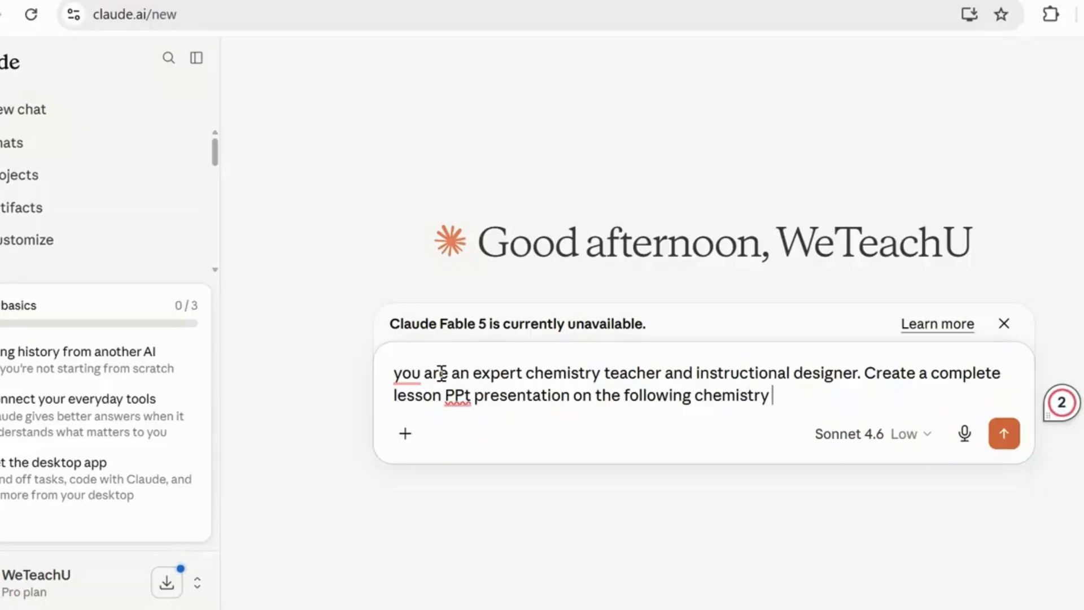
pyautogui.write(' theme')
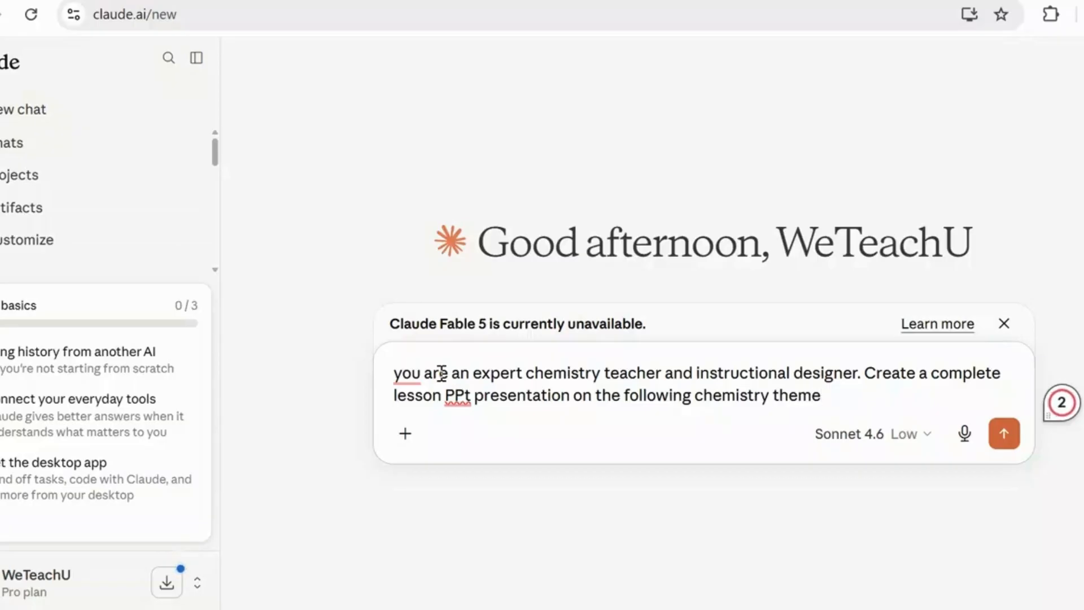
pyautogui.write(': acids and base')
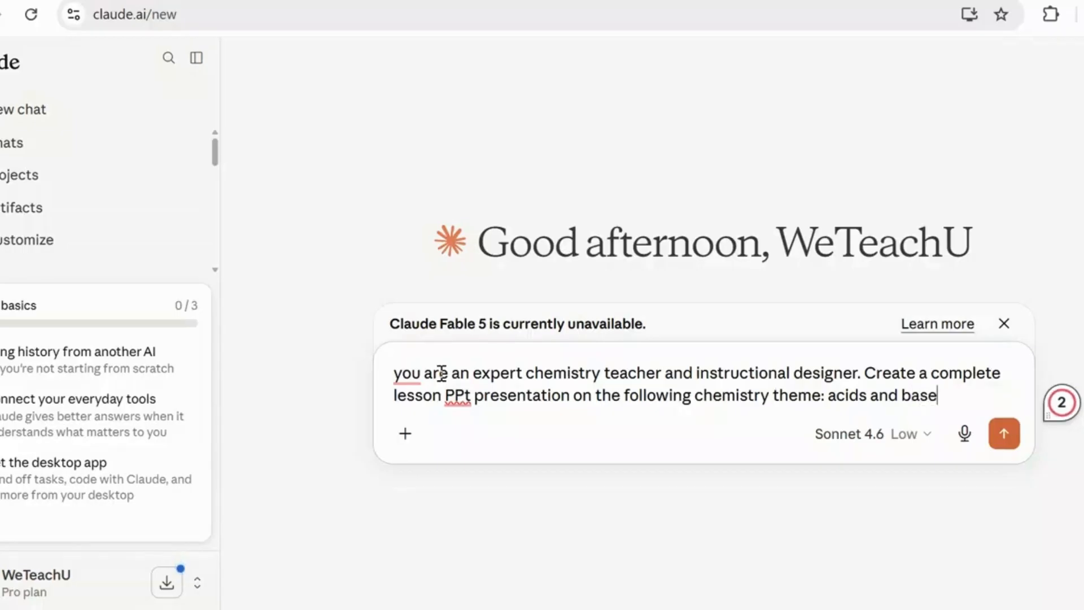
pyautogui.write('s. ')
pyautogui.write('T')
pyautogui.write('arh')
# - Specify the audience in the prompt with "Target learners: 8th graders."
pyautogui.press('BackSpace')
pyautogui.press('BackSpace')
pyautogui.write('rget ')
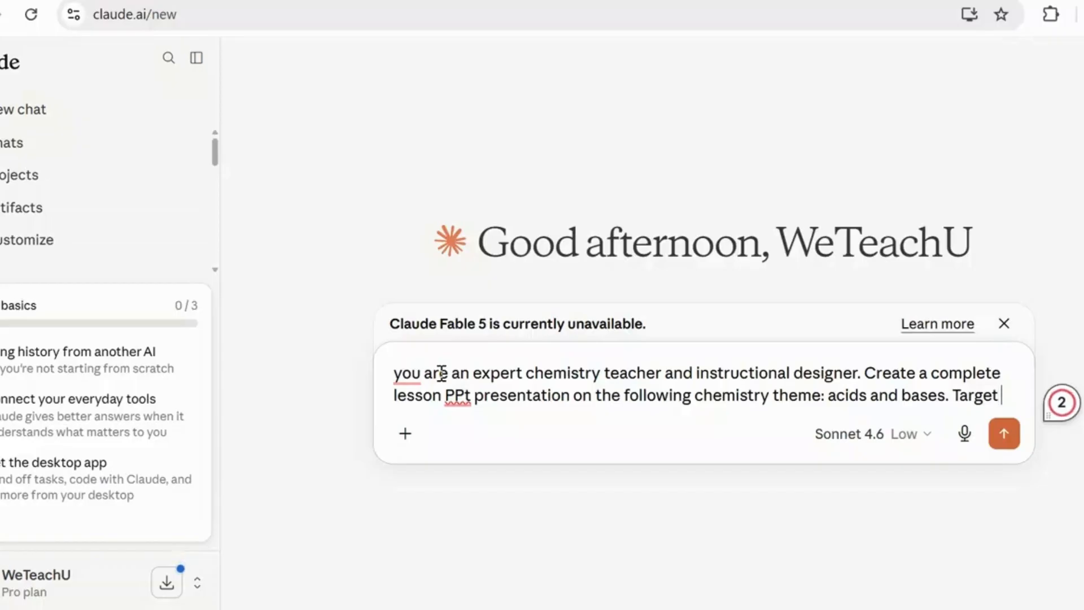
pyautogui.write('learne')
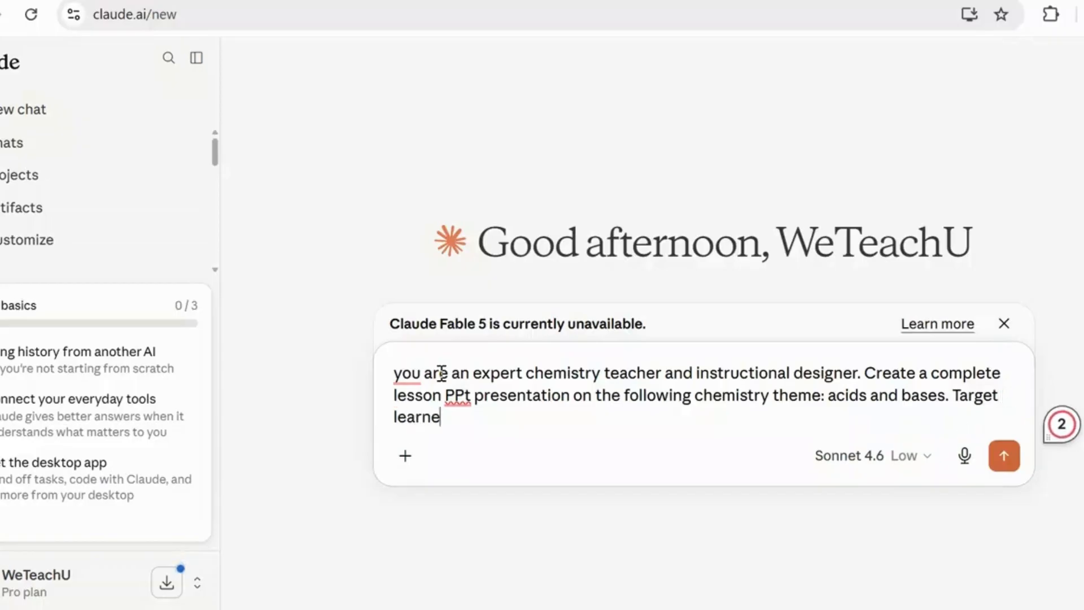
pyautogui.write('rs: 8th graders')
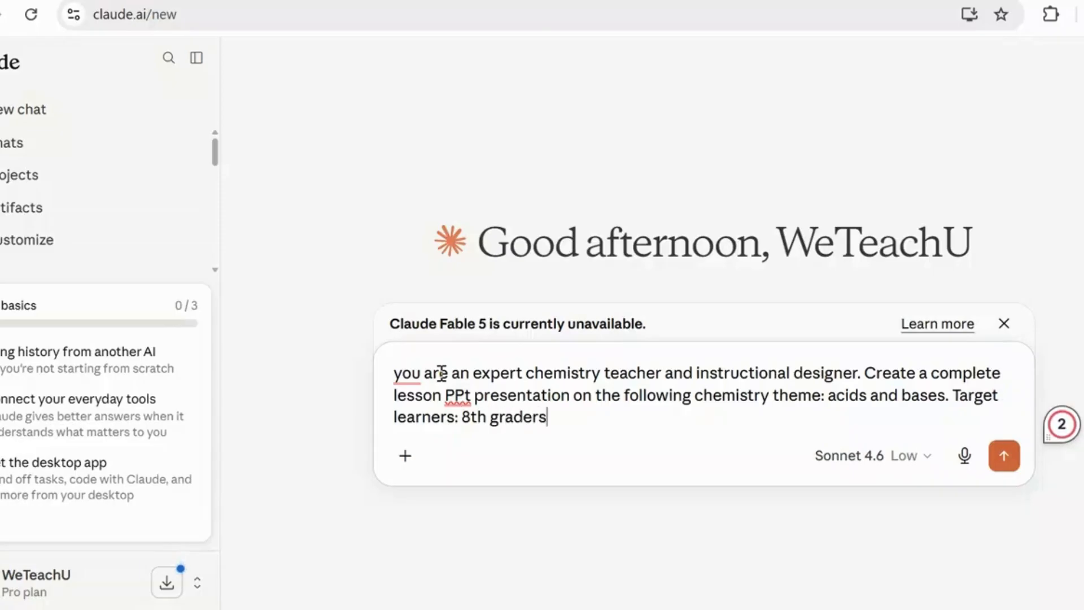
pyautogui.write('. Les')
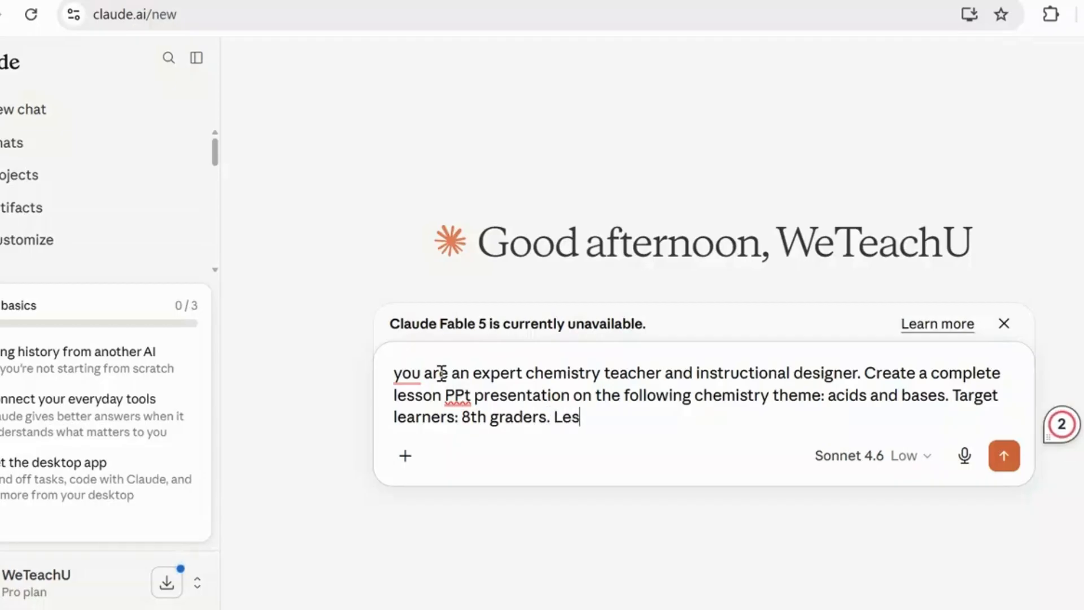
pyautogui.write('son dura')
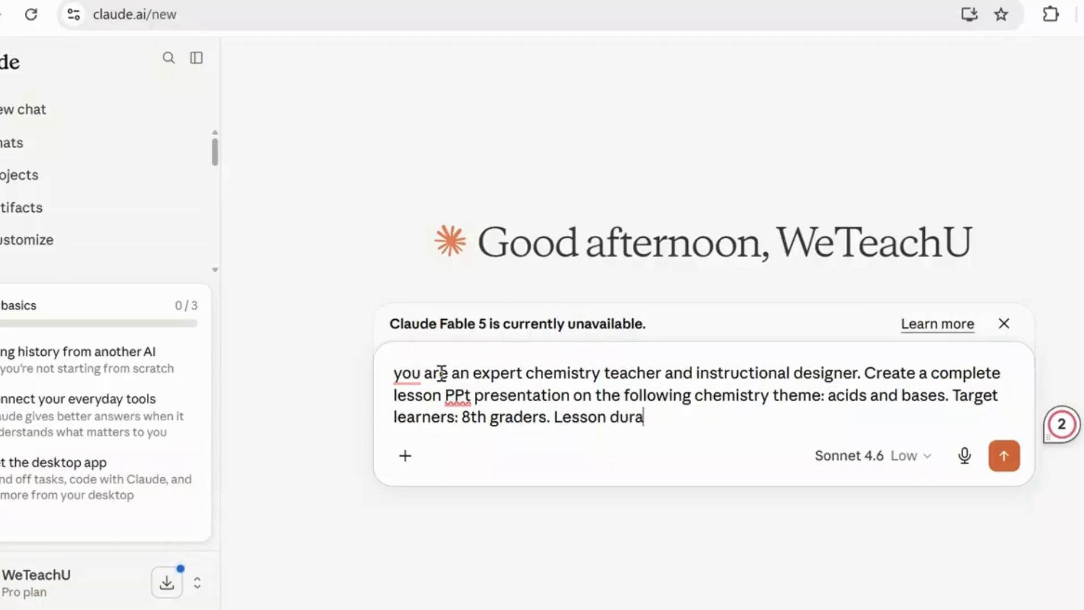
pyautogui.write('tion')
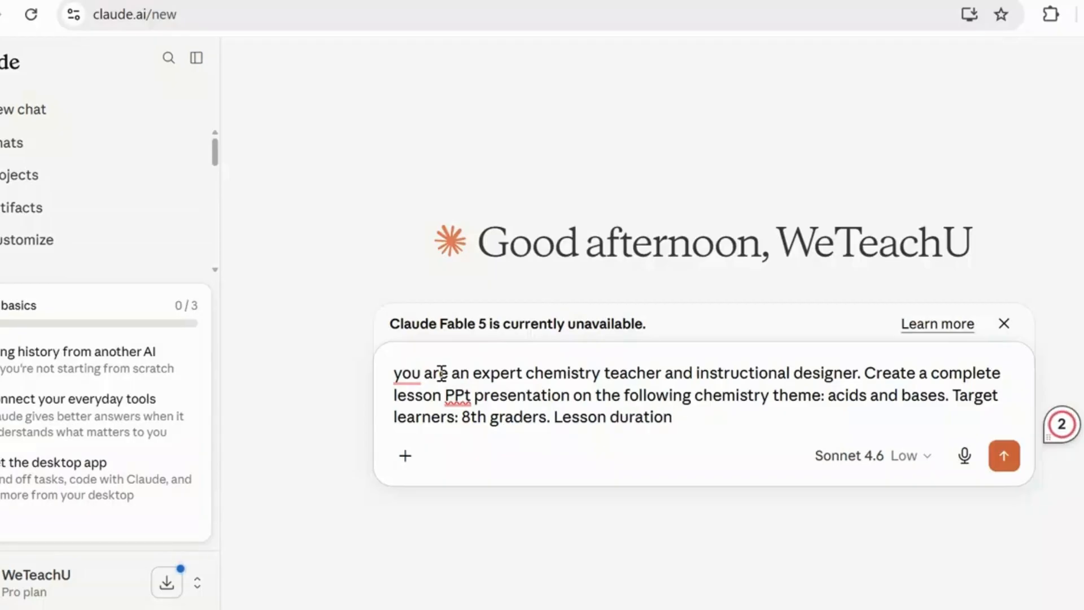
pyautogui.write(': 2 hours')
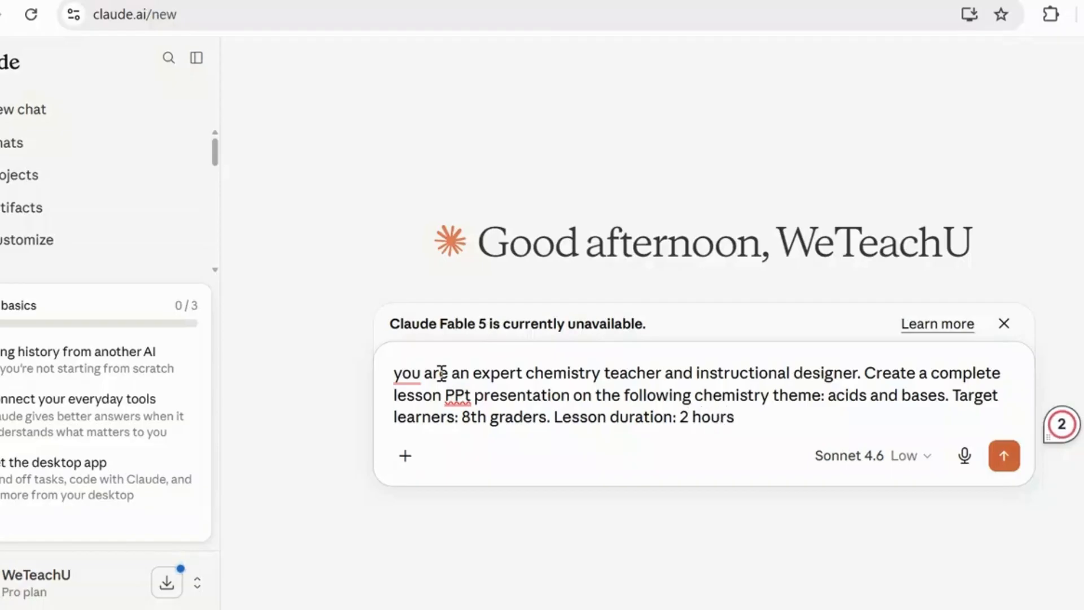
pyautogui.write('. languag')
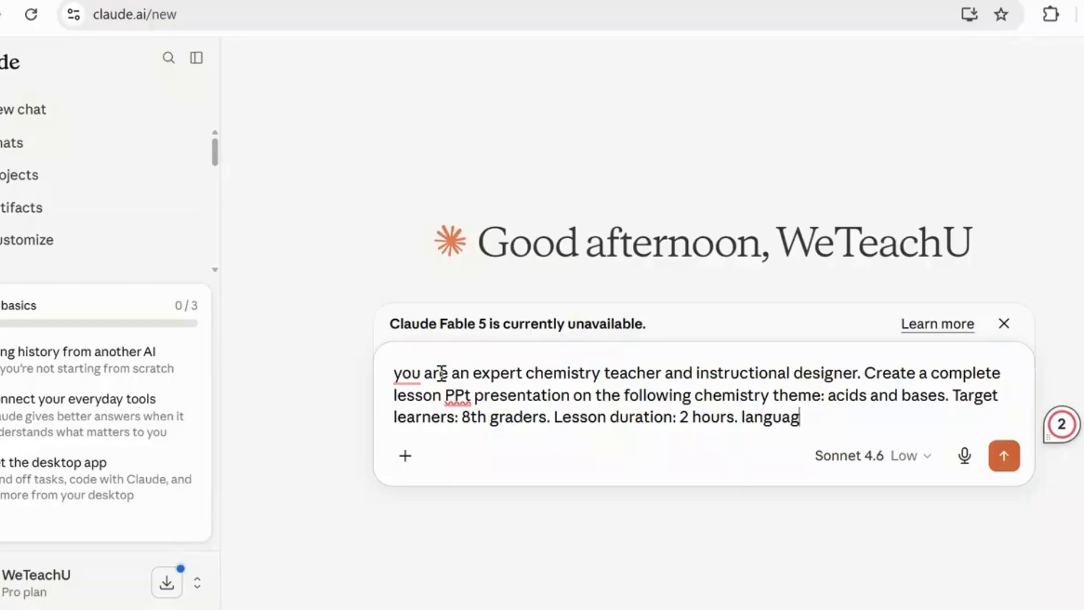
pyautogui.write('e of instr')
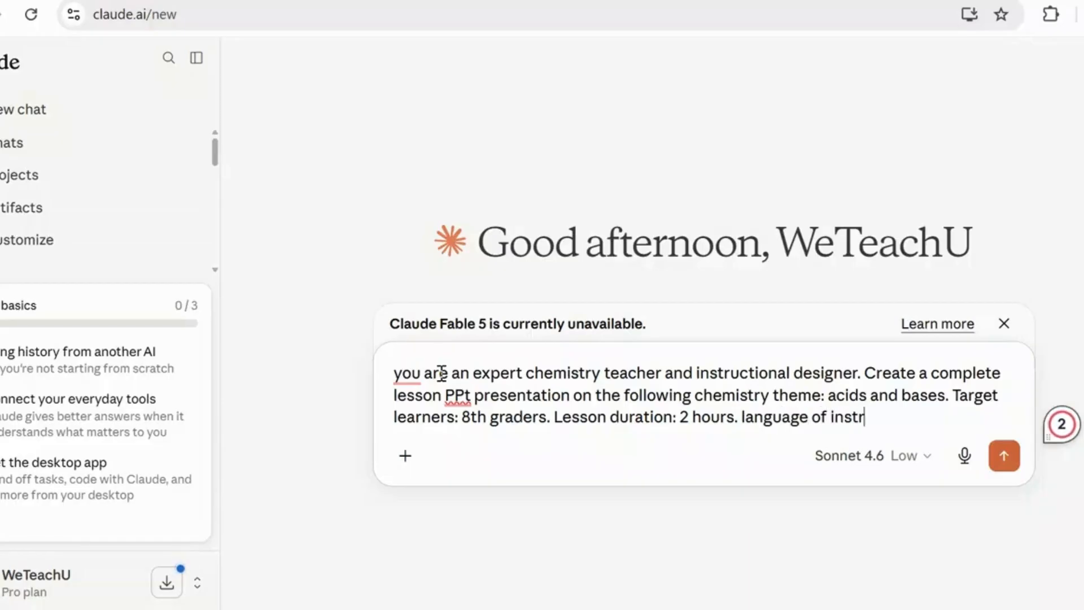
pyautogui.write('uction')
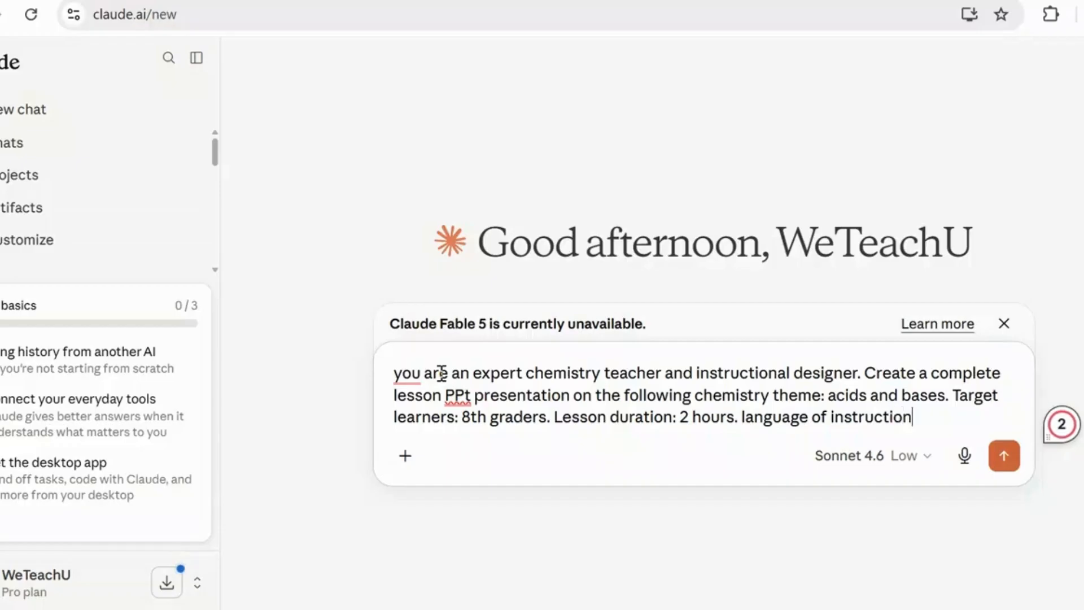
pyautogui.write(': ')
pyautogui.write('Eng')
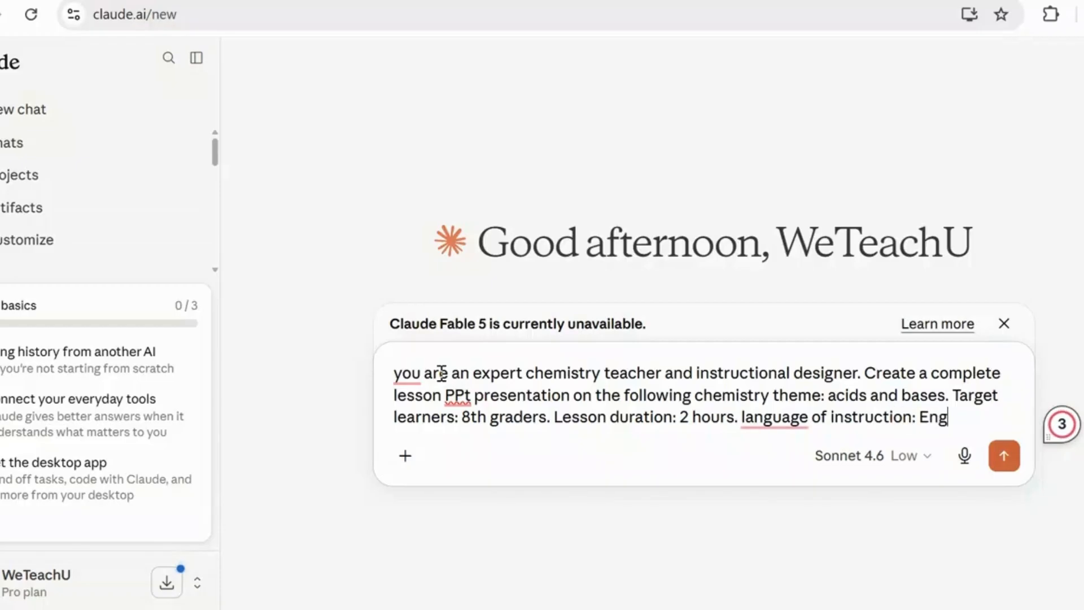
pyautogui.write('lish')
pyautogui.write('.')
# - Introduce the outline in the prompt with "Structure the lesson as follows:"
pyautogui.write('Struct')
pyautogui.write('ure the')
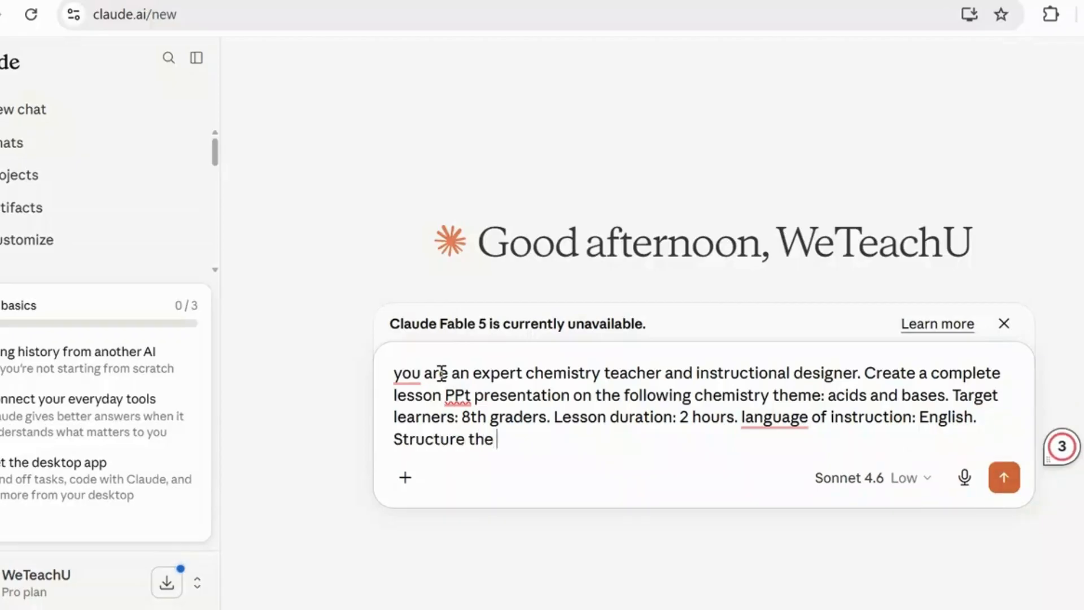
pyautogui.write(' lesso')
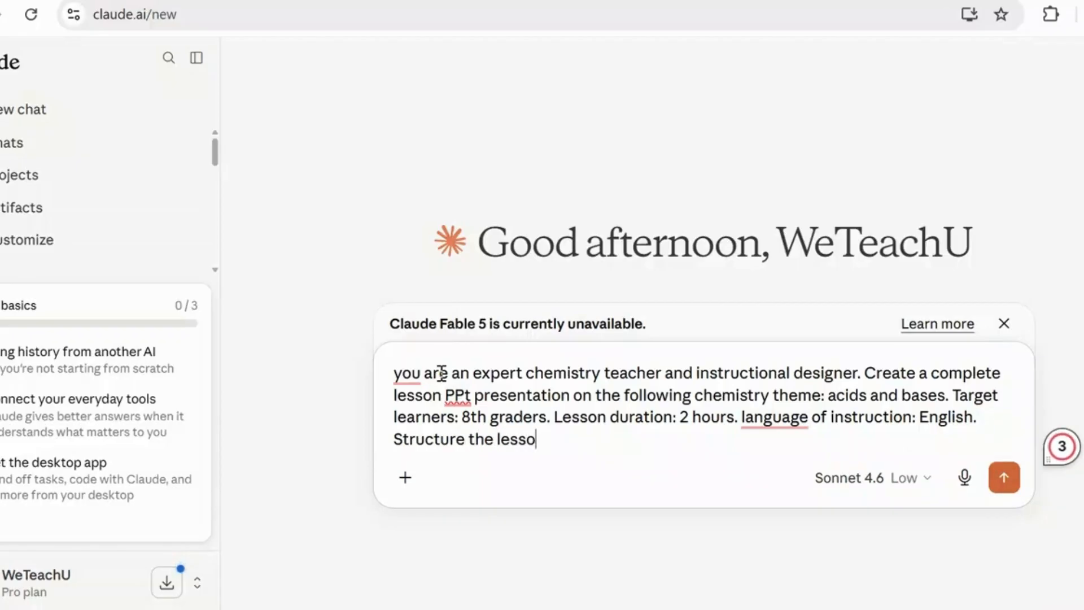
pyautogui.write('n as follows')
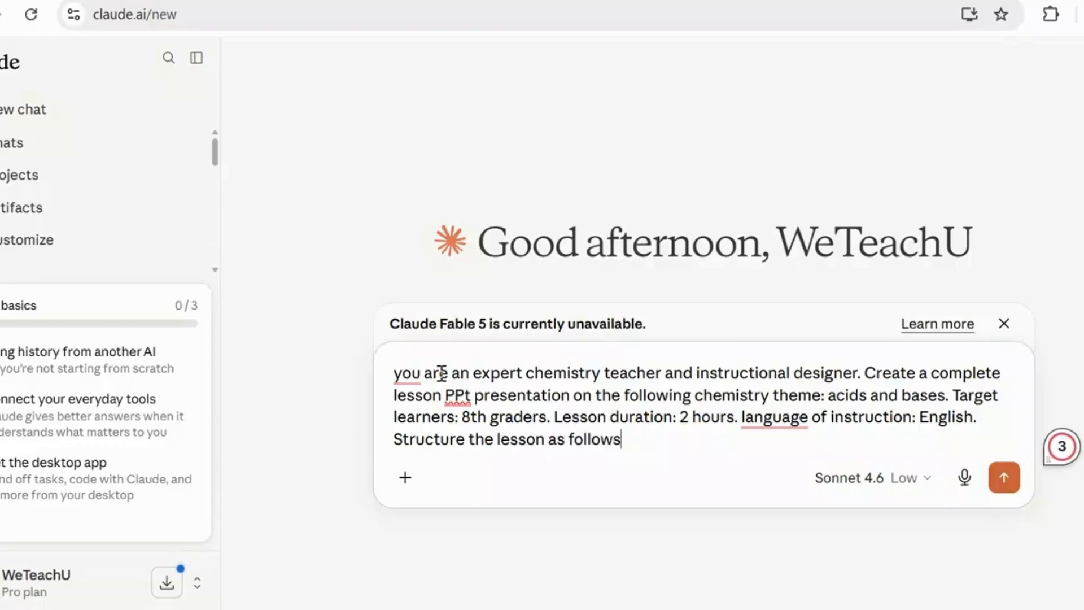
pyautogui.write(': 1. clear lesson ')
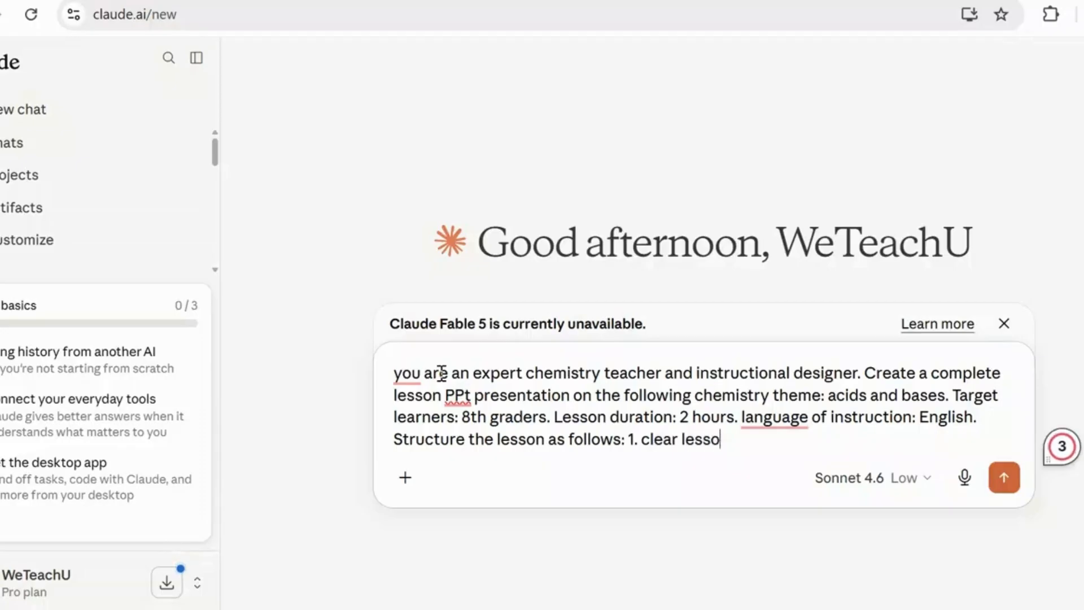
pyautogui.write('title')
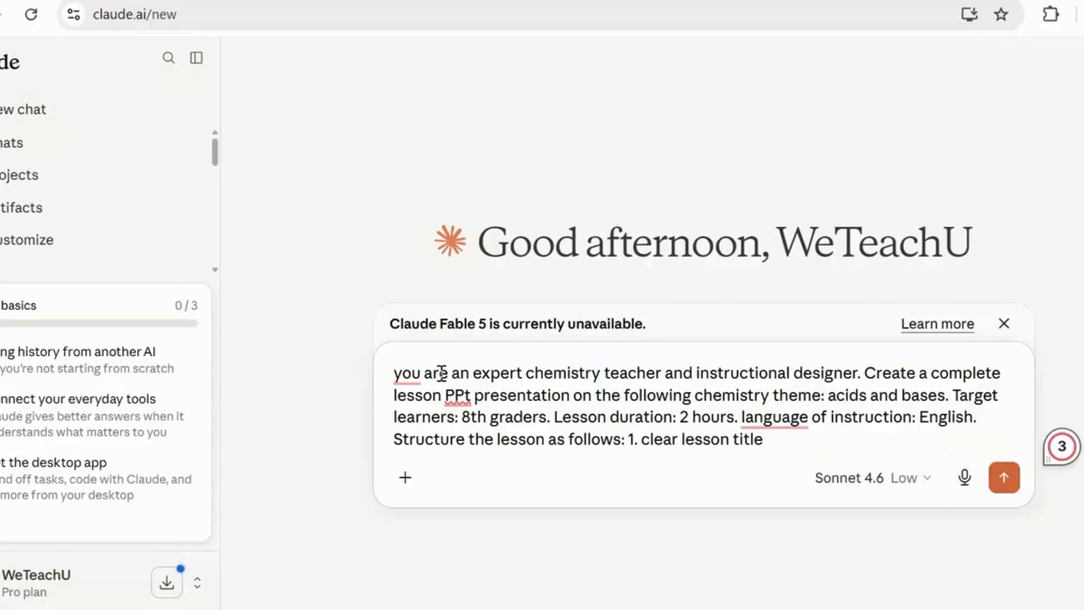
pyautogui.write('. 2')
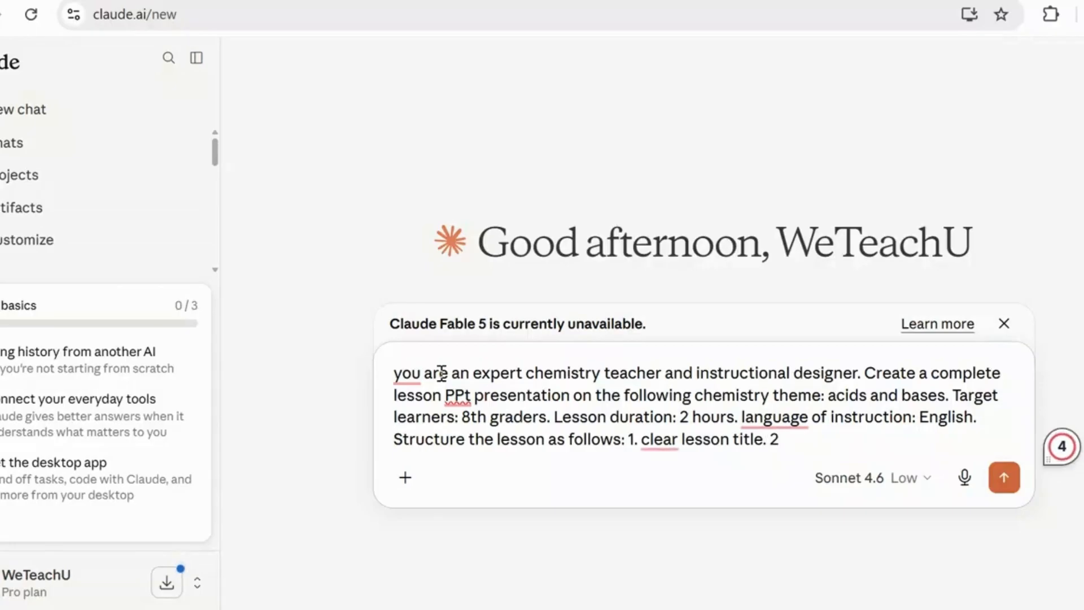
pyautogui.write('. simple intro')
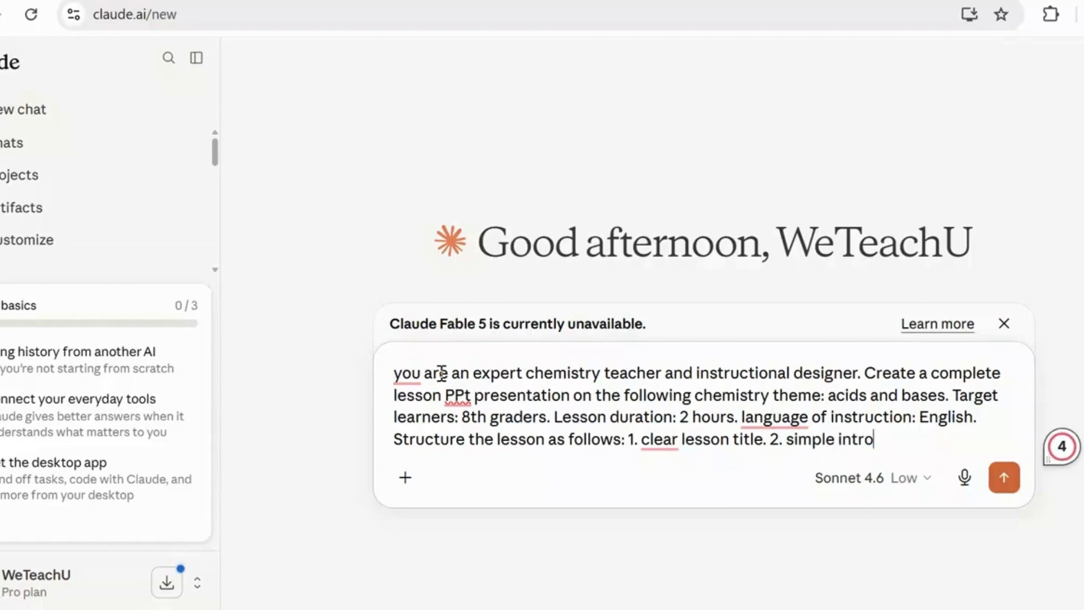
pyautogui.write('duction ')
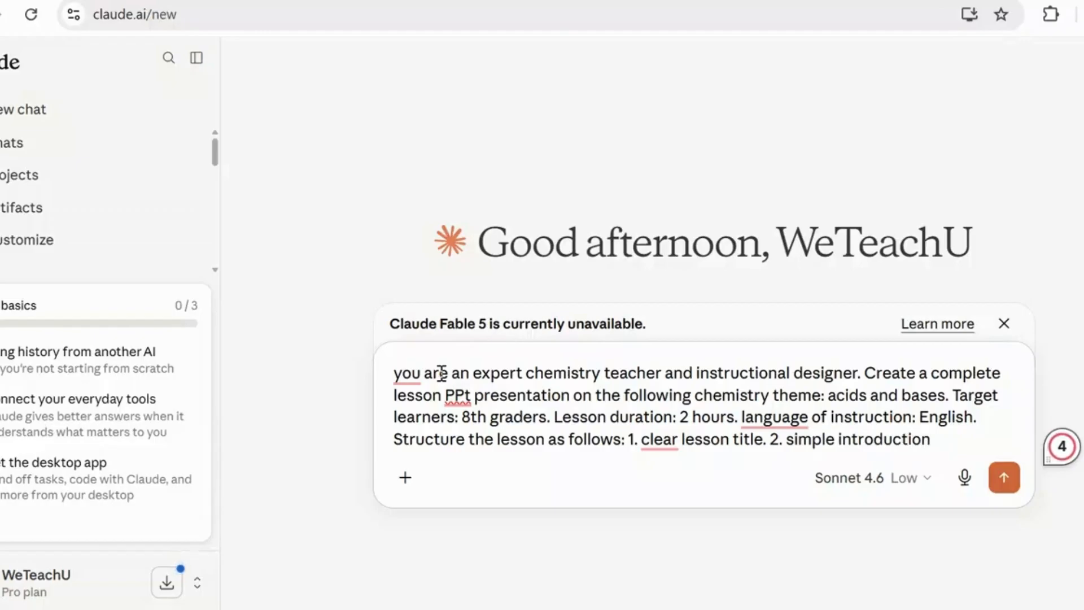
pyautogui.write('that')
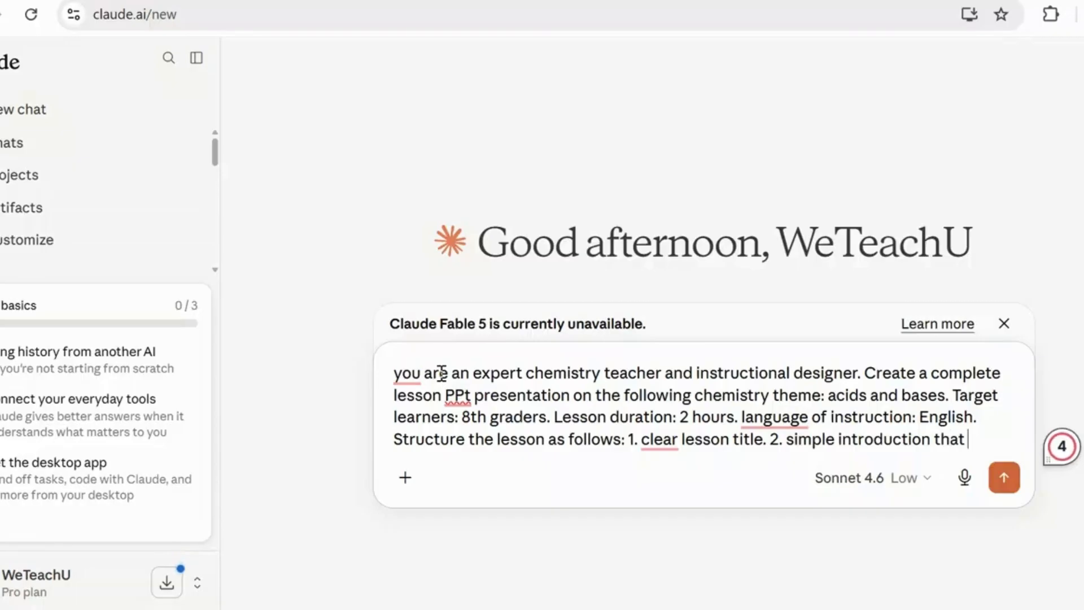
pyautogui.write(' connect')
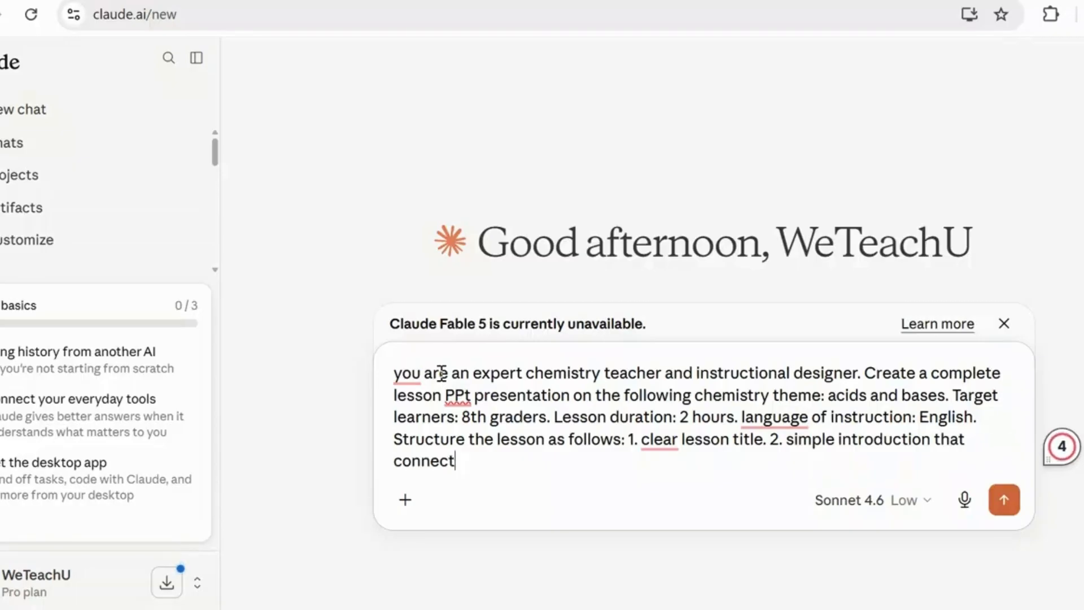
pyautogui.write(' the ')
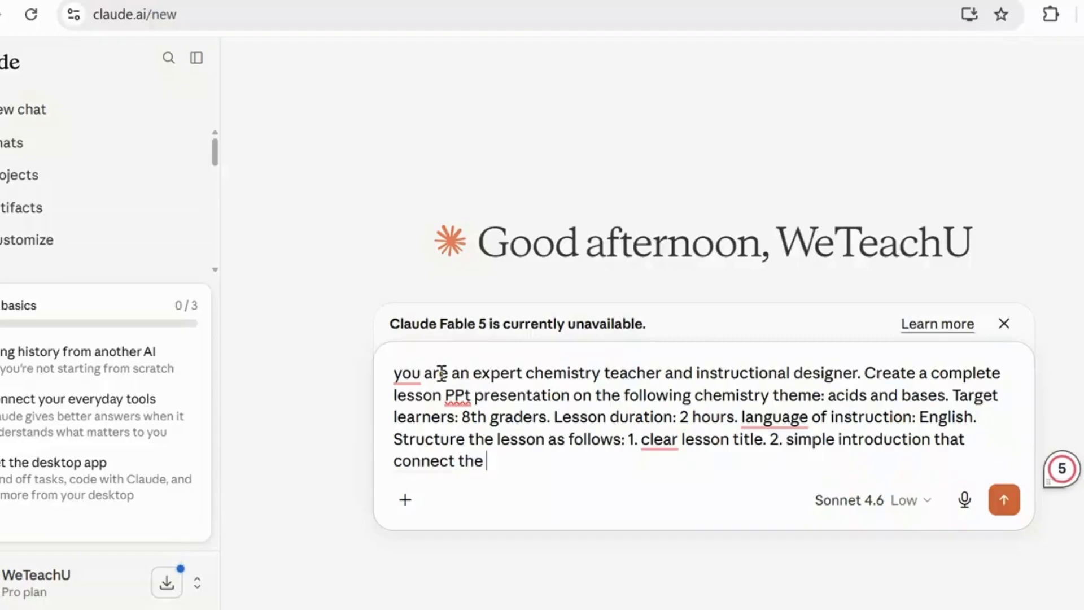
pyautogui.write('topic')
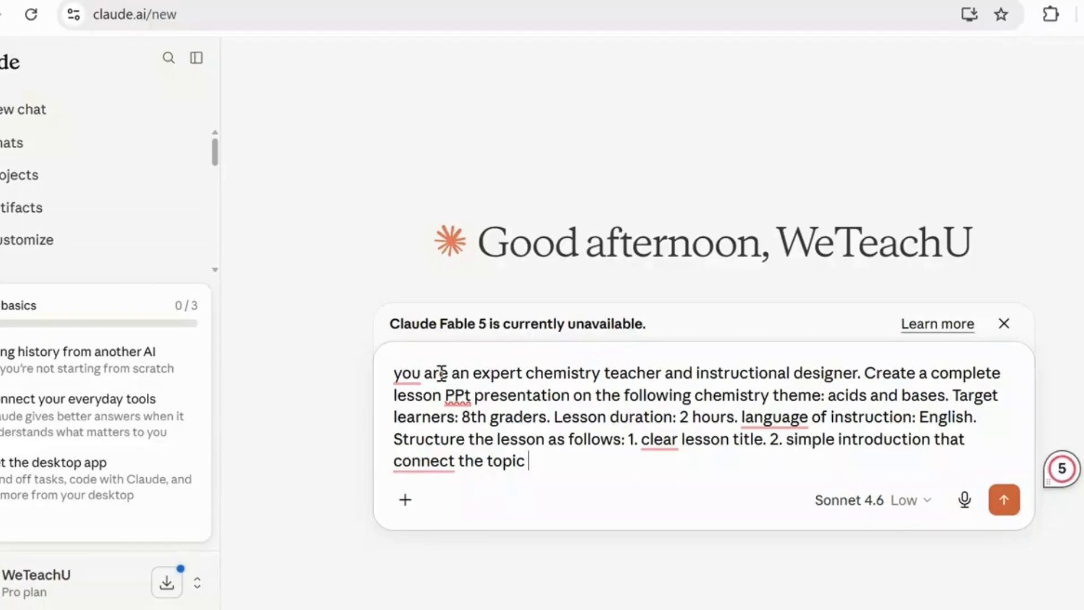
# - Add the second item of the lesson structure to the prompt, "2. simple introduction that connect the topic to real life."
pyautogui.write('to real life')
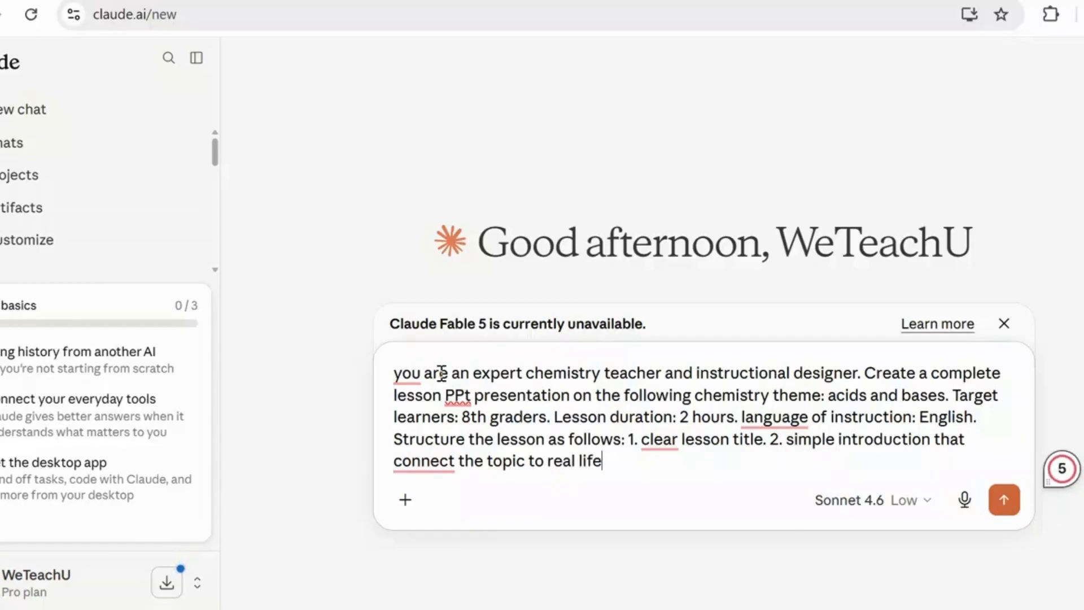
pyautogui.write('. 3. learning ')
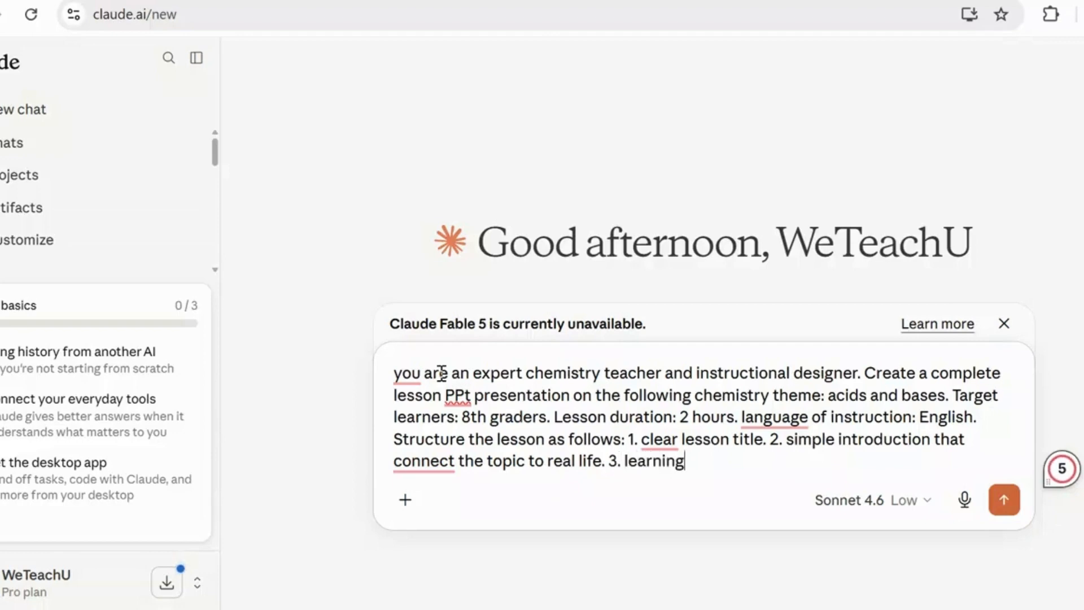
pyautogui.write('objectives. ')
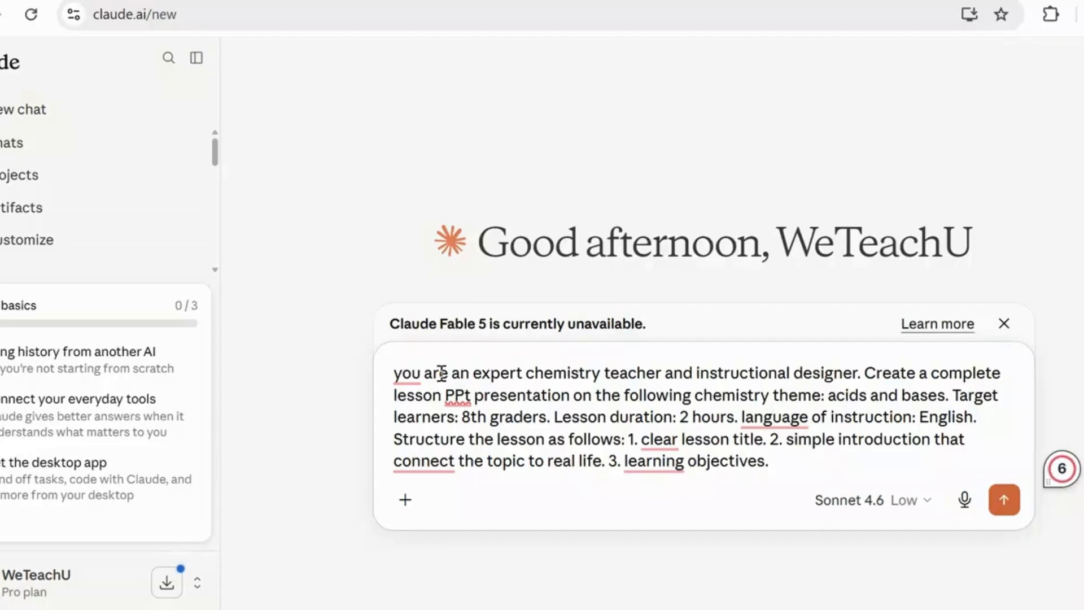
pyautogui.write('4 key sc')
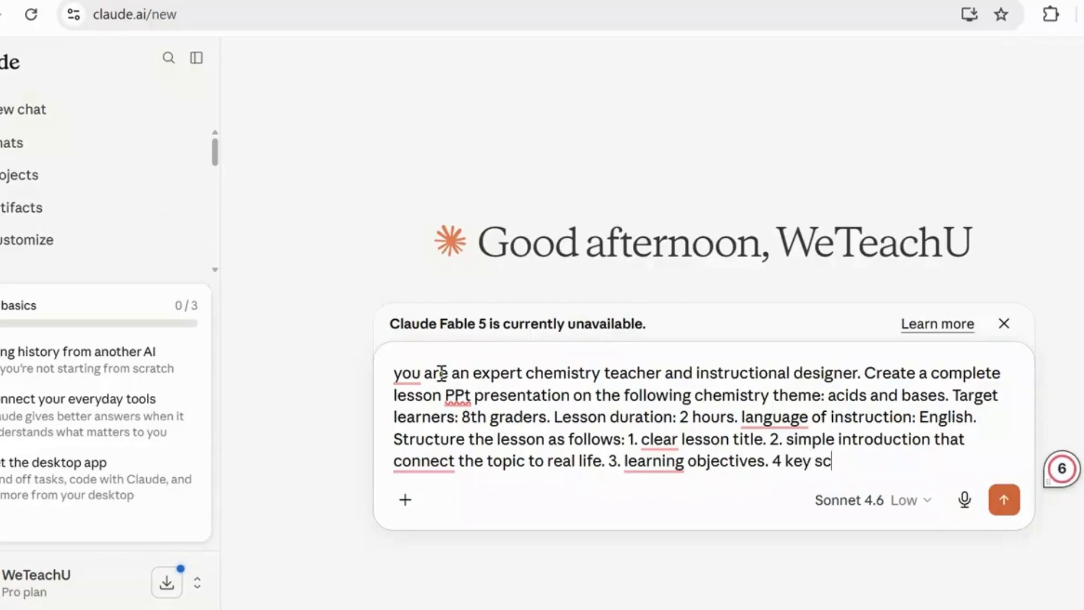
pyautogui.write('ientific ')
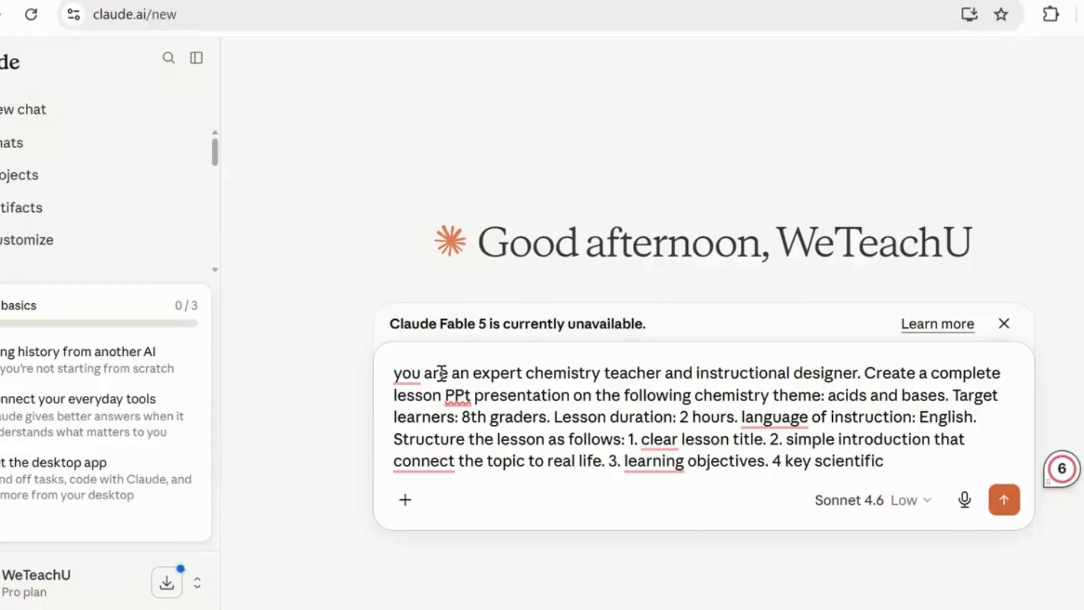
pyautogui.write('concepts')
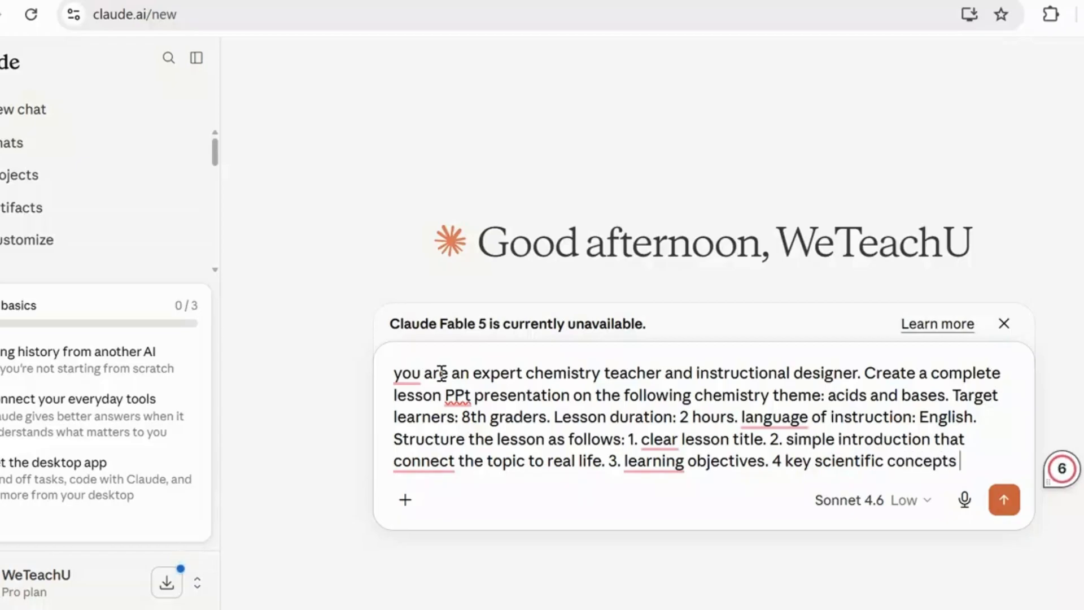
pyautogui.write(' clearly')
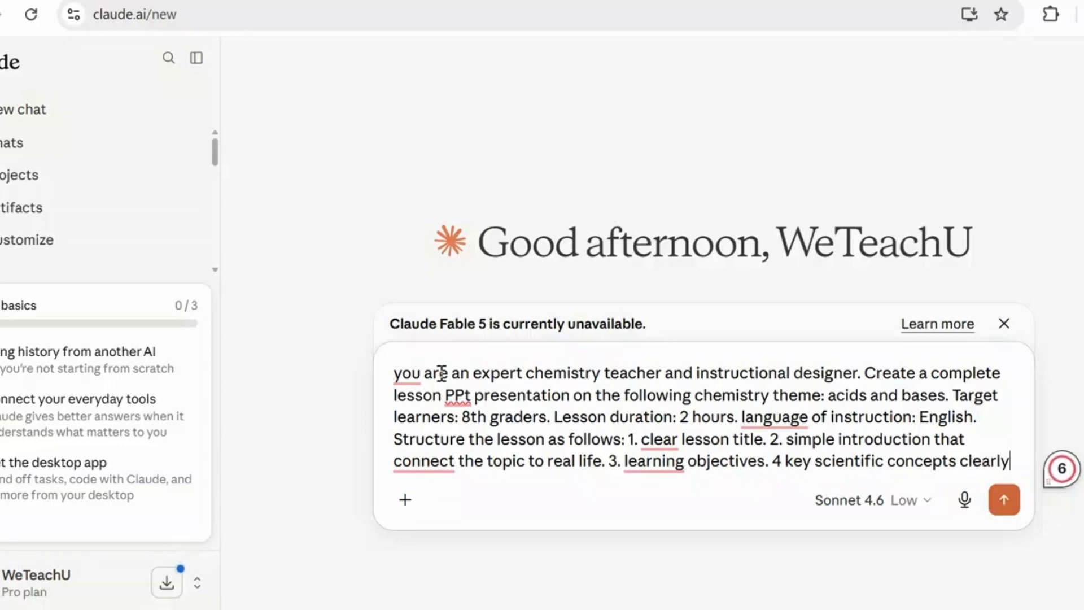
pyautogui.write(' and ')
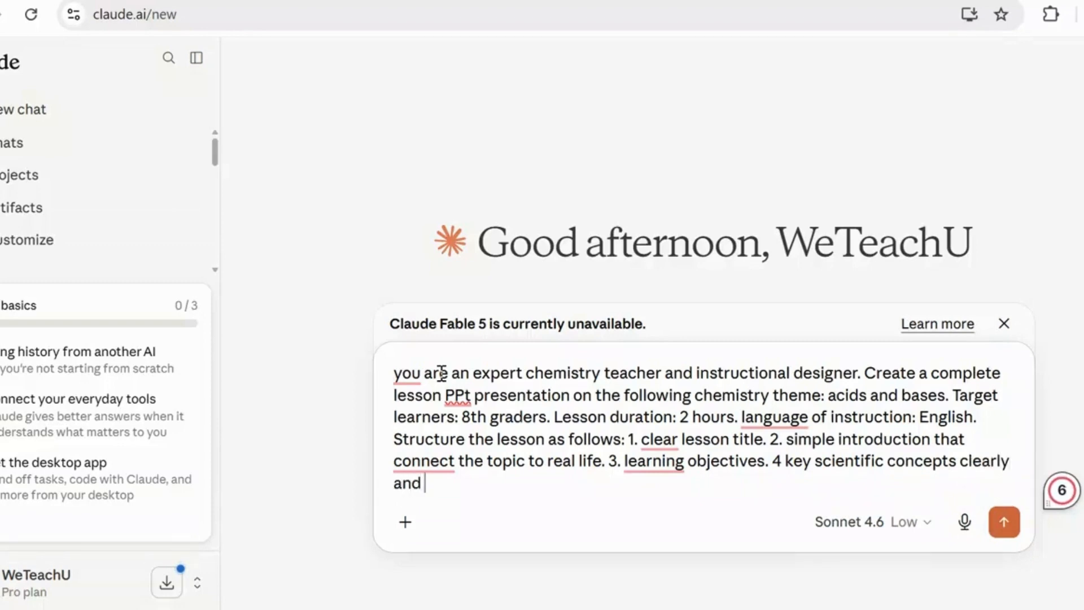
pyautogui.write('progre')
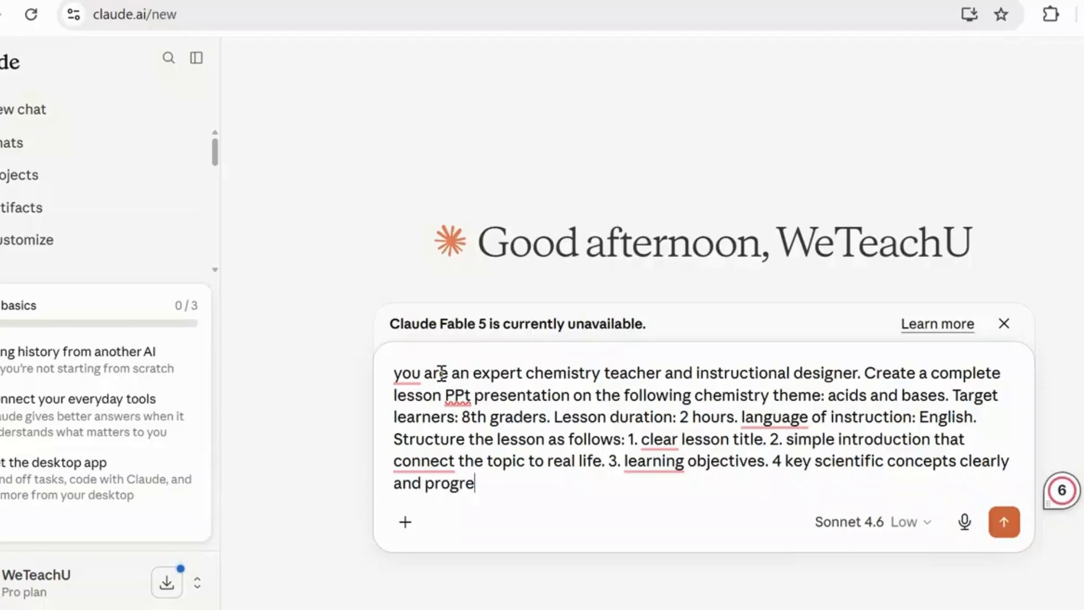
pyautogui.write('ssively. 5. ')
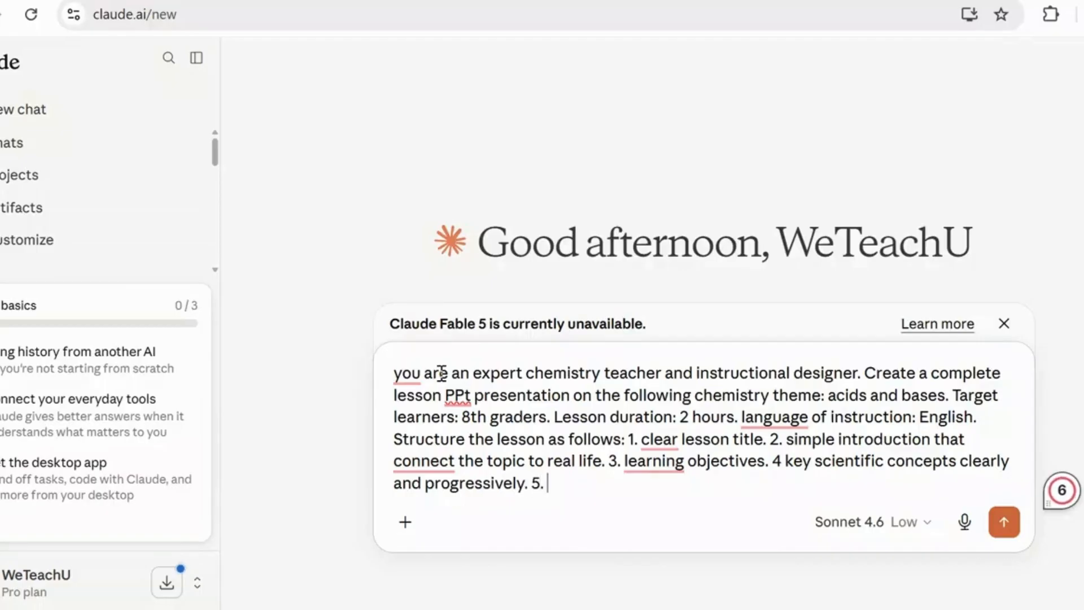
pyautogui.write('impor')
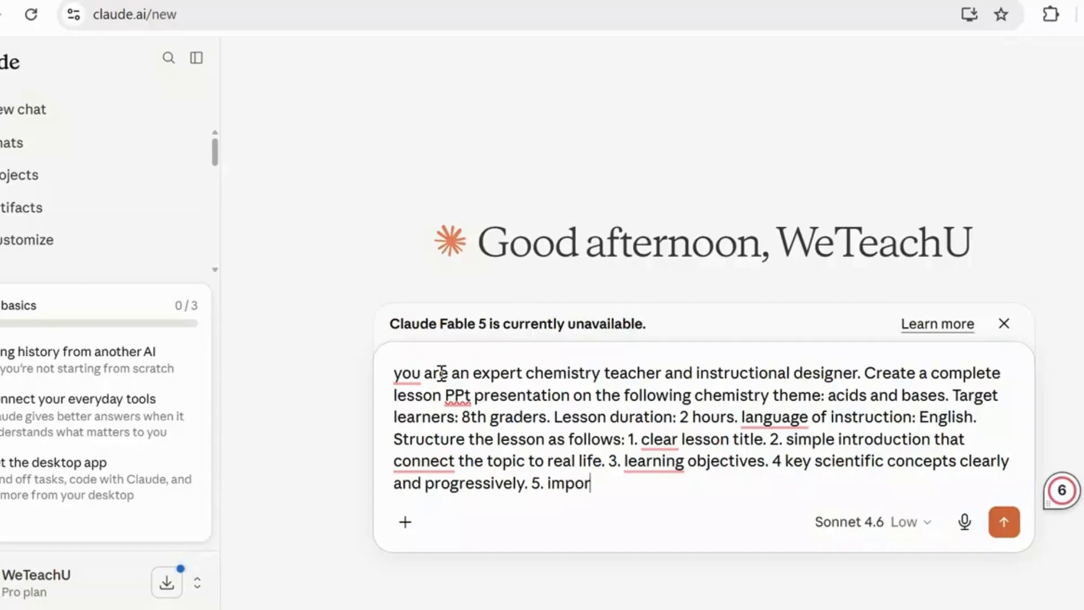
pyautogui.write('tant definit')
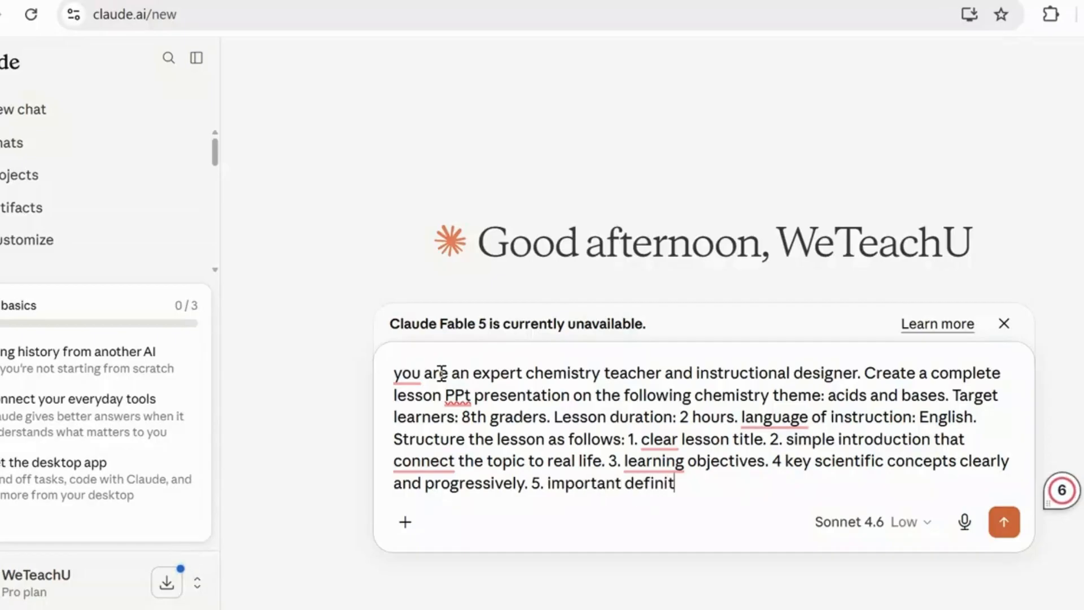
pyautogui.write('ions')
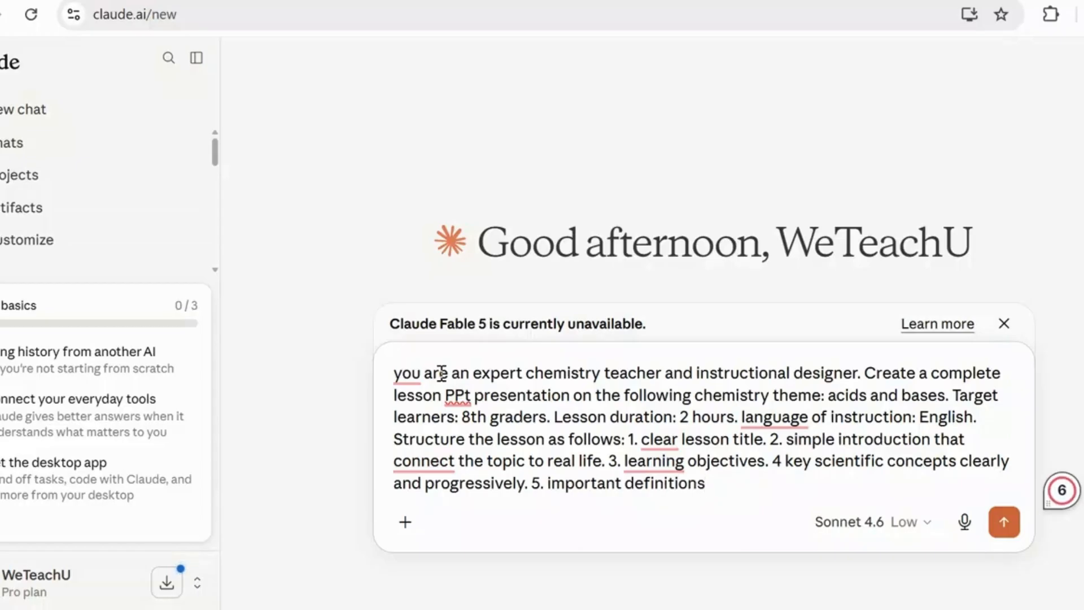
pyautogui.write('. 6. step by ')
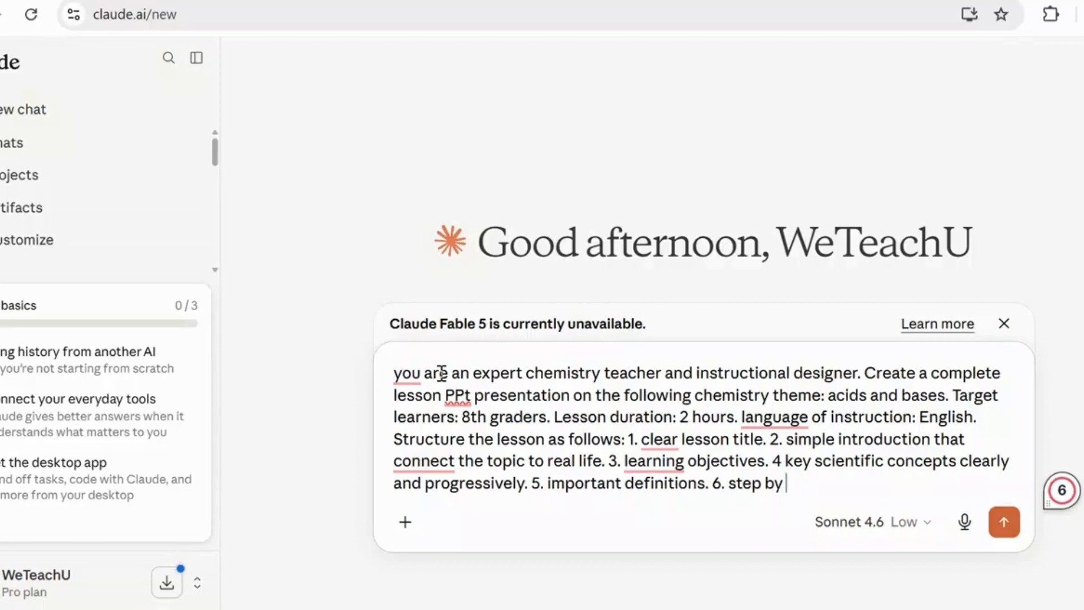
pyautogui.write('step')
# - End the fifth item with a period and add "6. step by step explanations of key concepts with examples" to the lesson structure
pyautogui.write('expl')
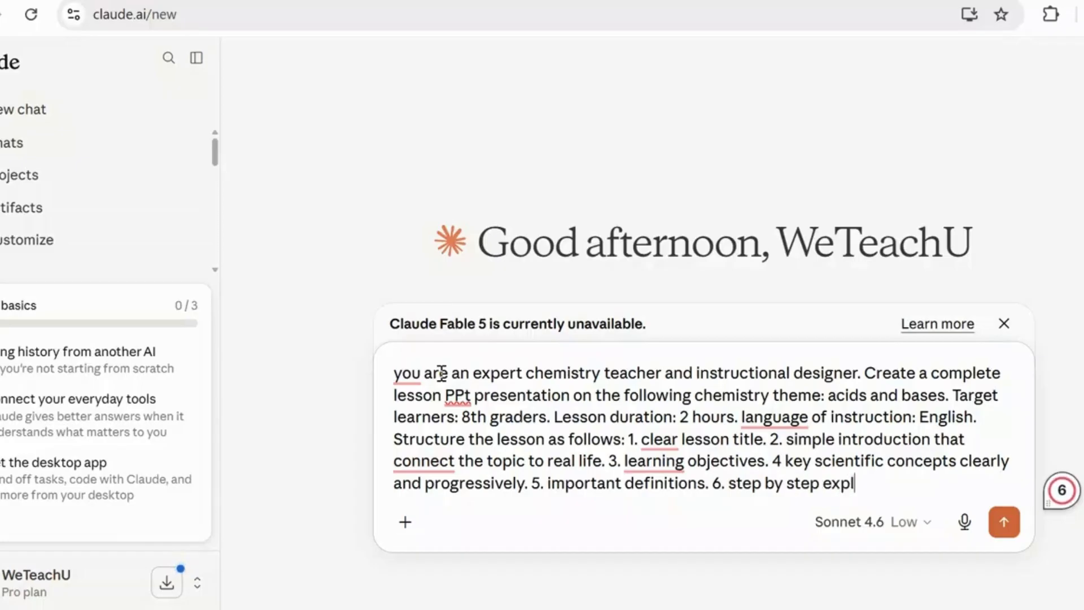
pyautogui.write('ana')
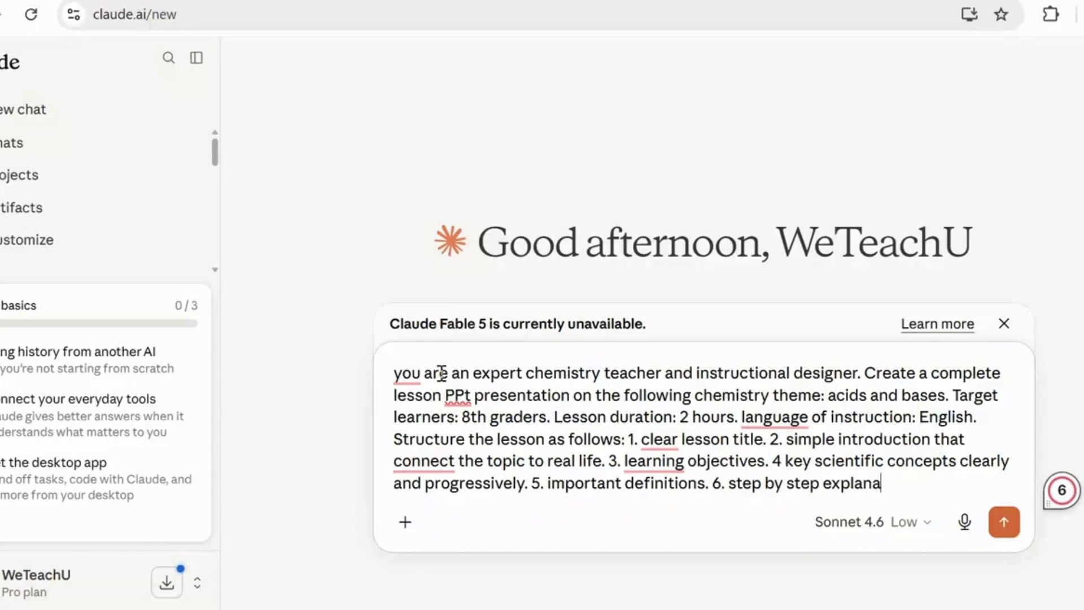
pyautogui.write('tions ')
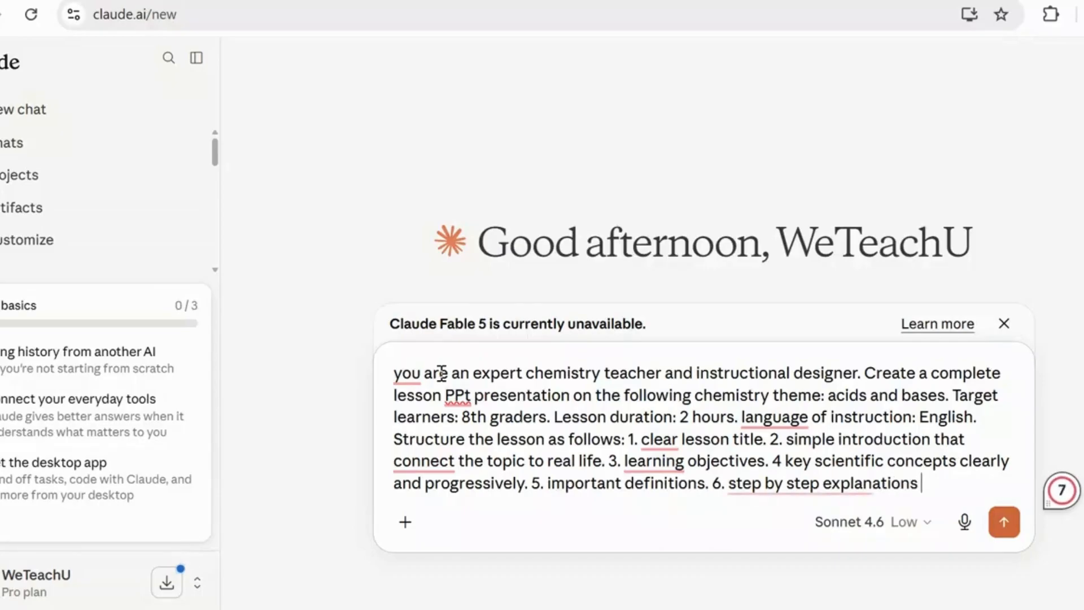
pyautogui.write('of key')
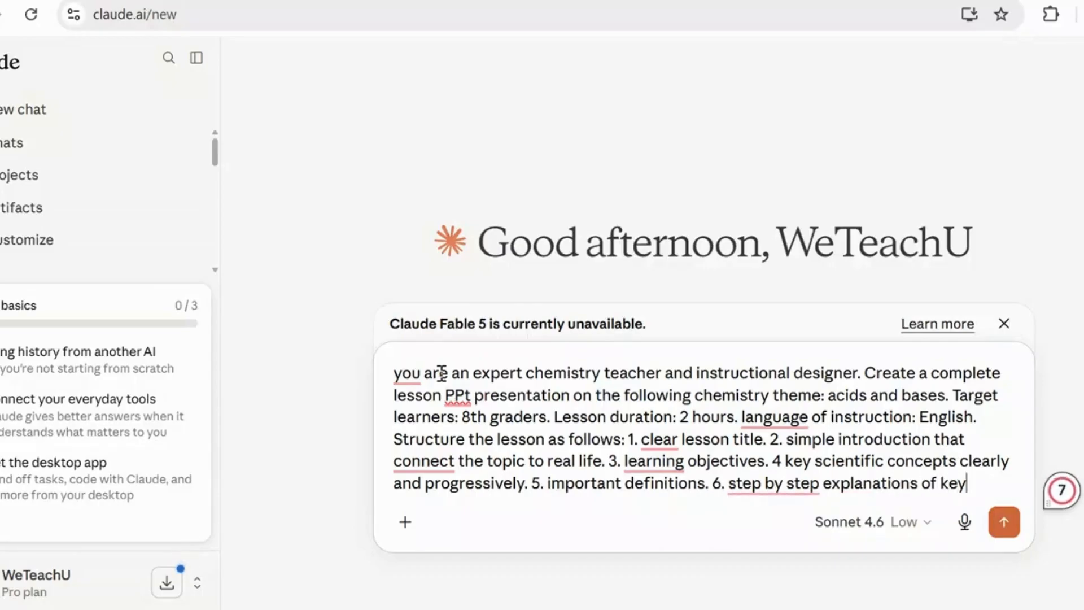
pyautogui.write(' concepts')
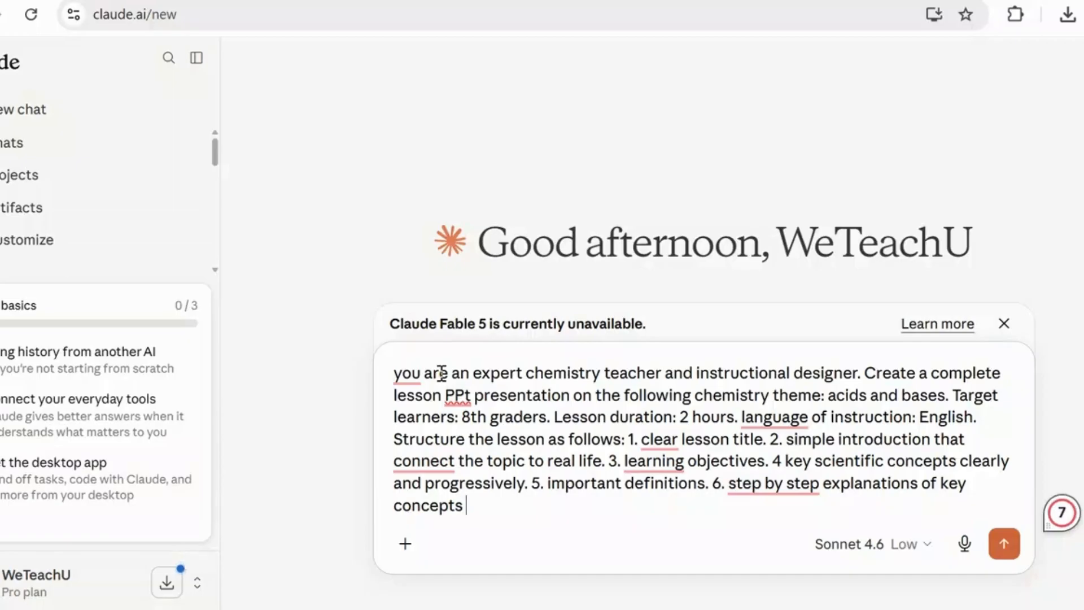
pyautogui.write('with exam')
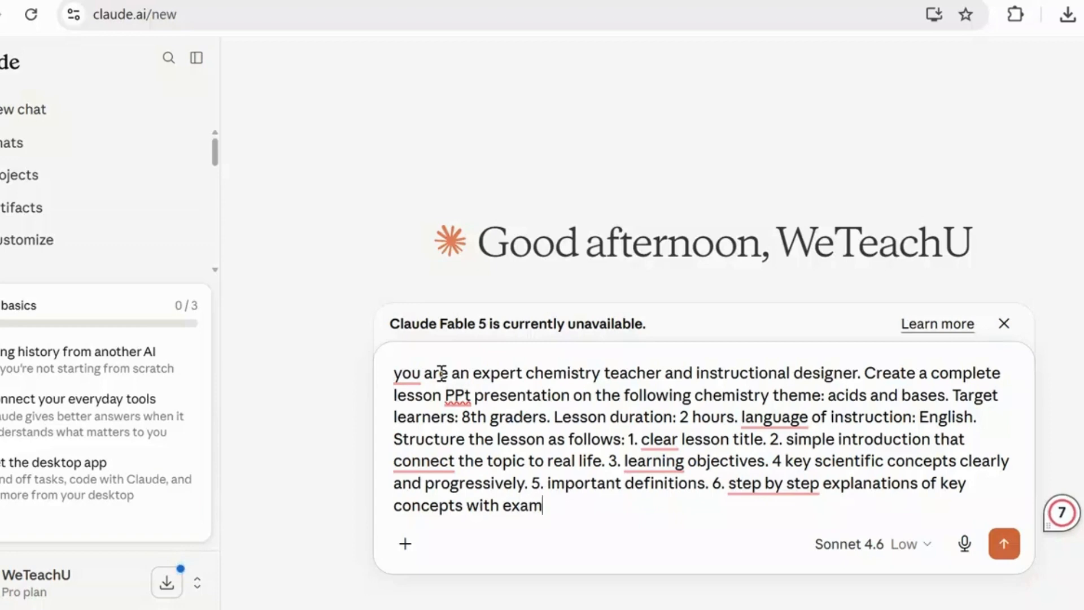
pyautogui.write('ples')
pyautogui.write('. ')
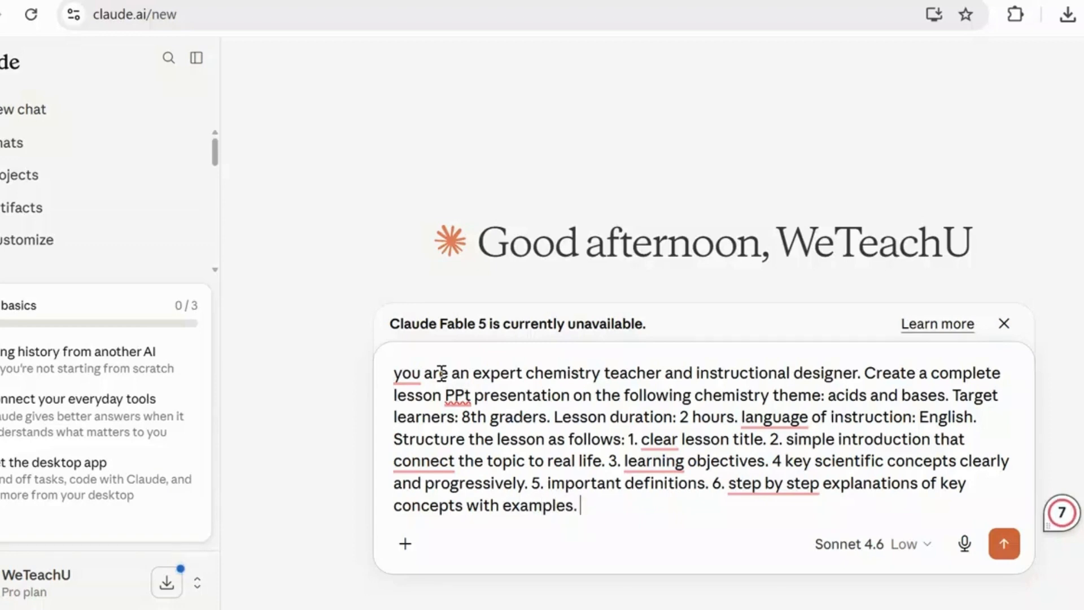
pyautogui.write('7. visual')
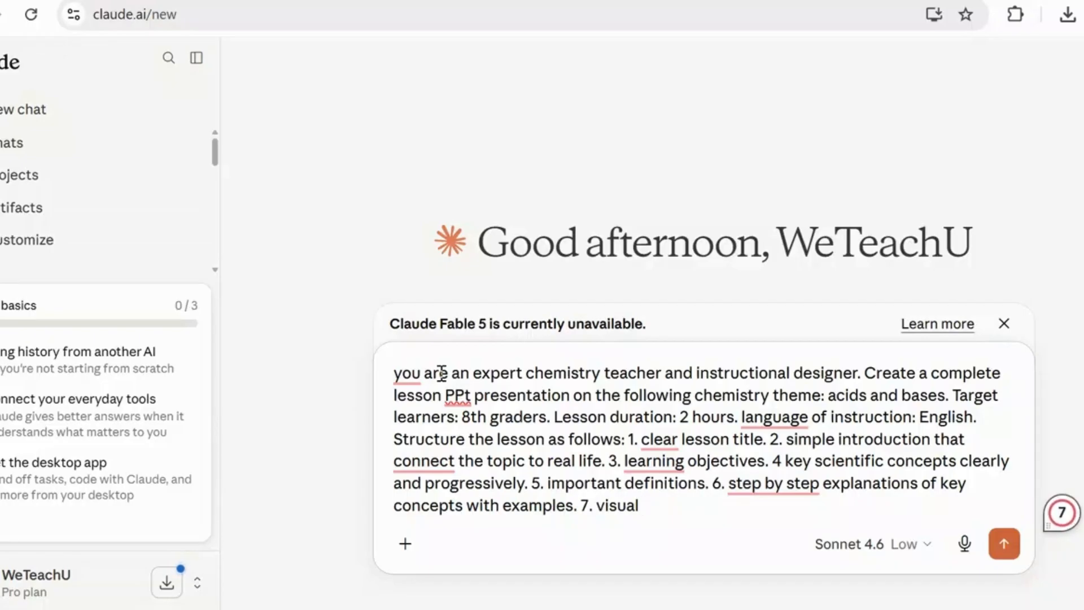
# - Add "7. visual suggestions or simple diagrams described in words." to the lesson structure, followed by the number "8." for the next item
pyautogui.write('sugges')
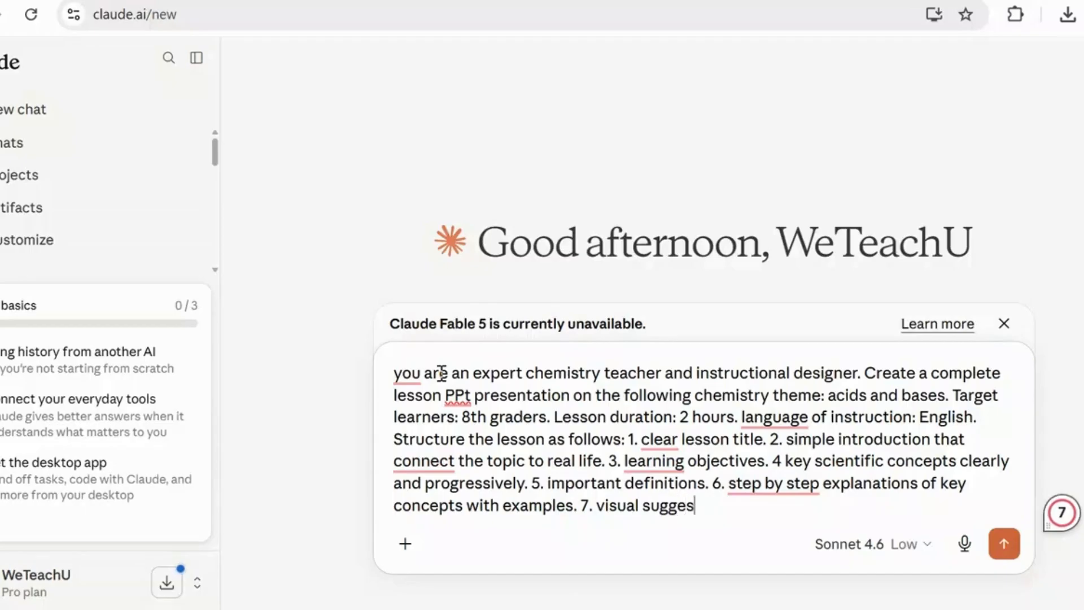
pyautogui.write('tions or simple ')
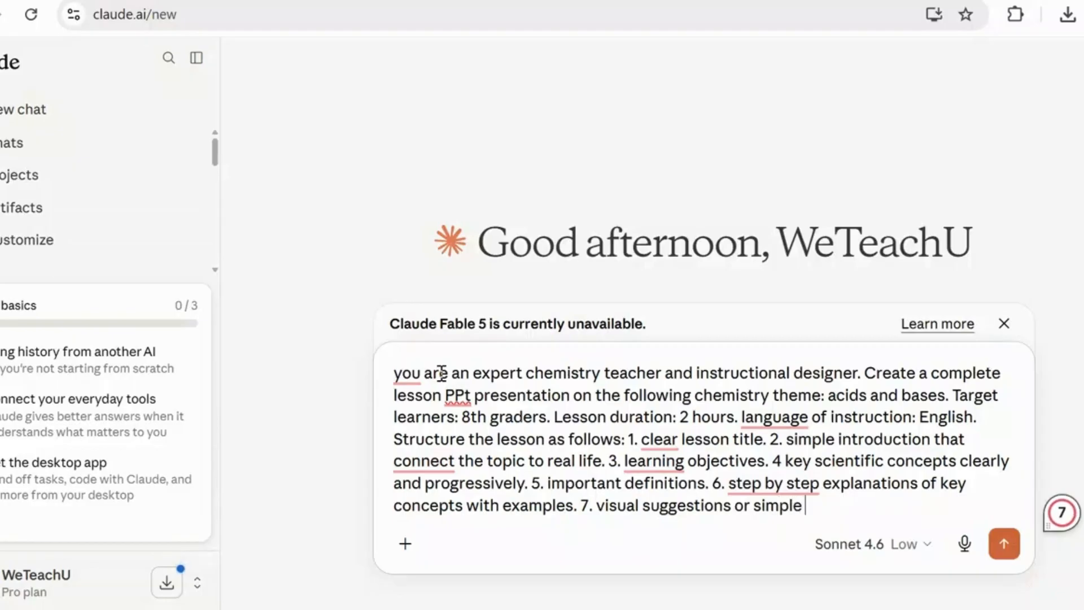
pyautogui.write('diagram')
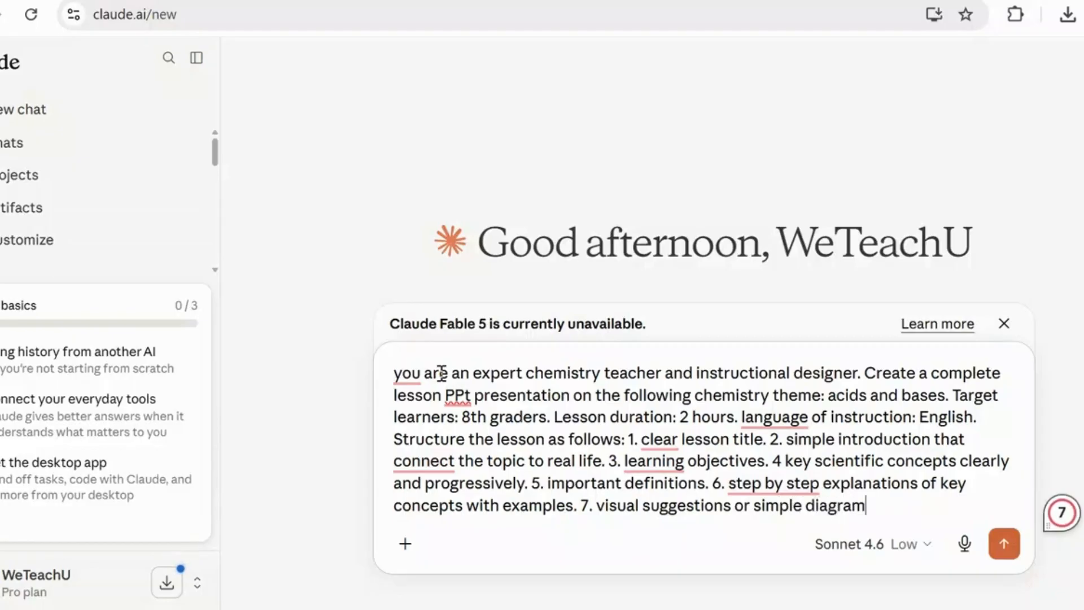
pyautogui.write('s descr')
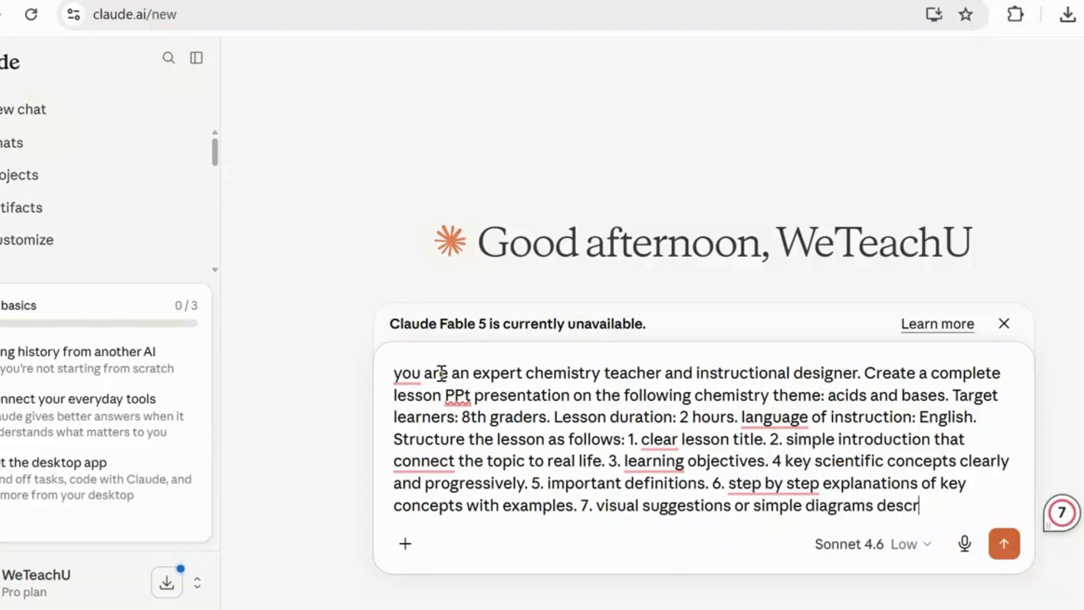
pyautogui.write('ibed in words')
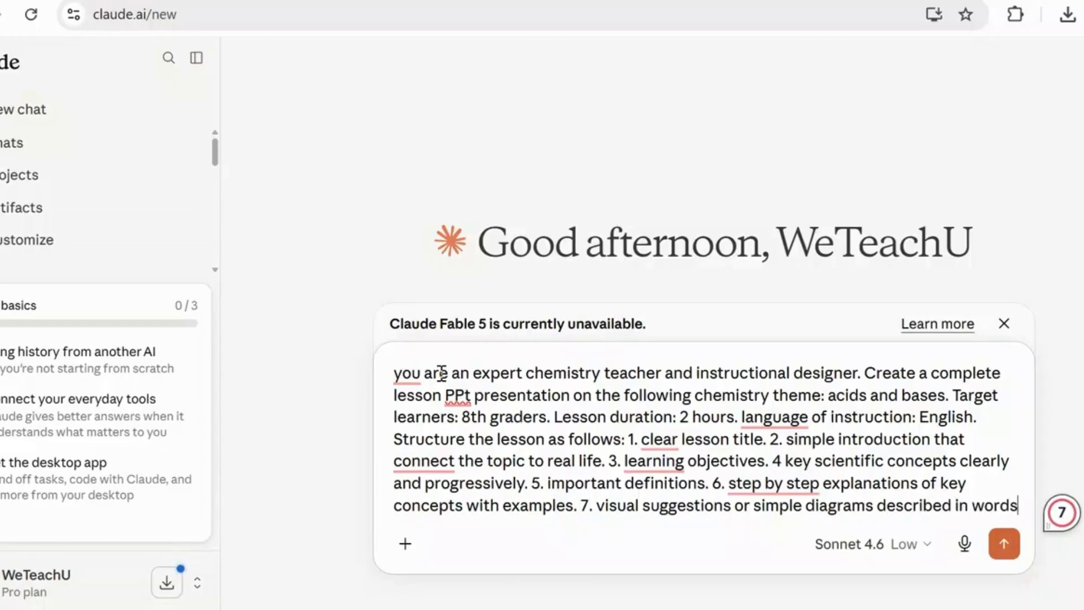
pyautogui.write('. 8.')
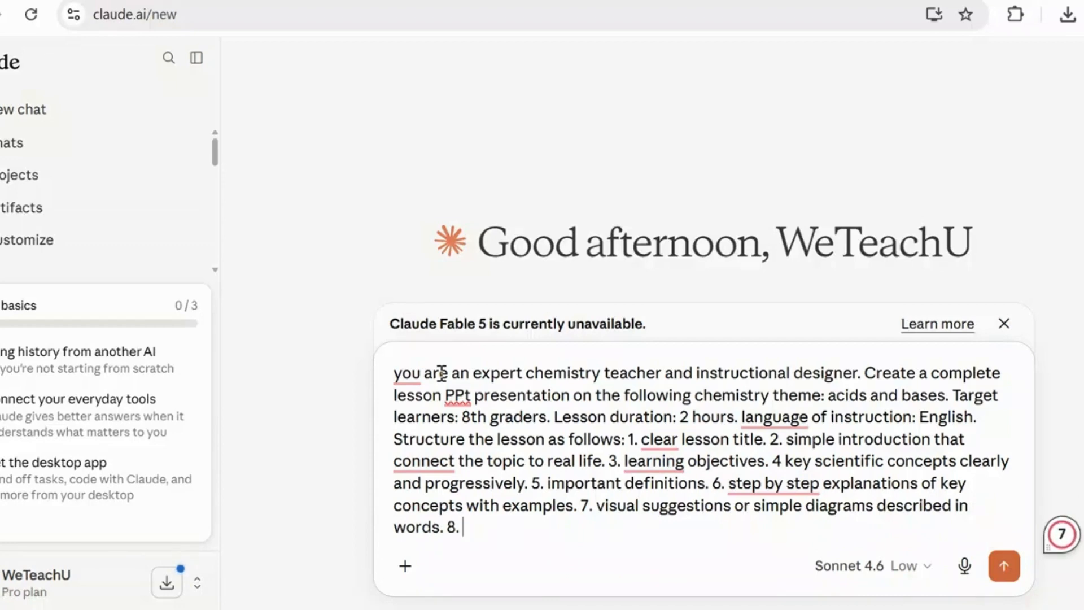
# - Complete item 8 of the lesson structure with "i need student mistakes and how to avoid them."
pyautogui.write('i need')
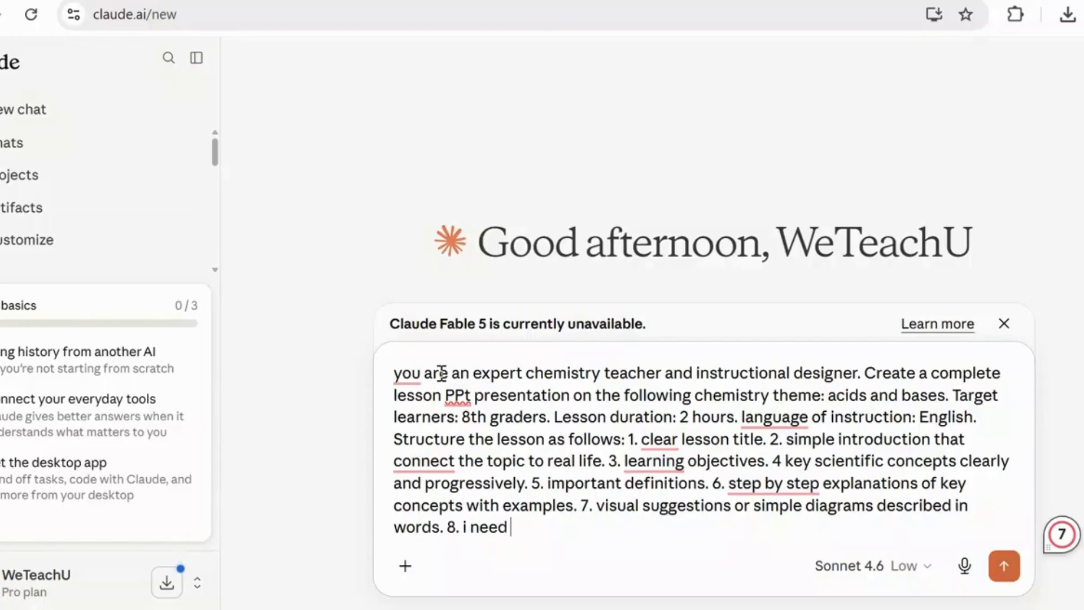
pyautogui.write('student')
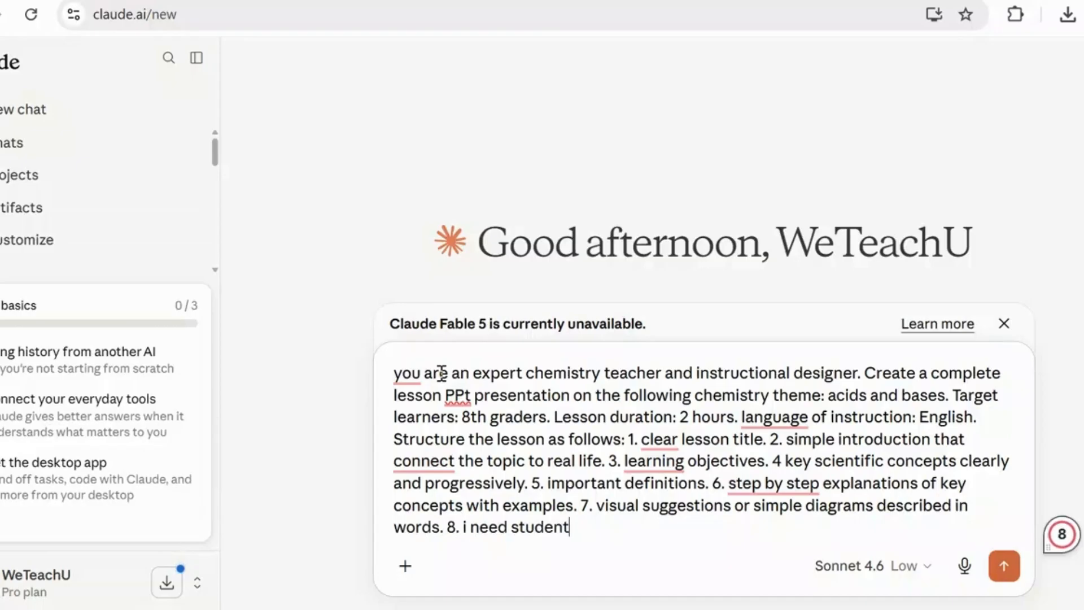
pyautogui.write(' mistak')
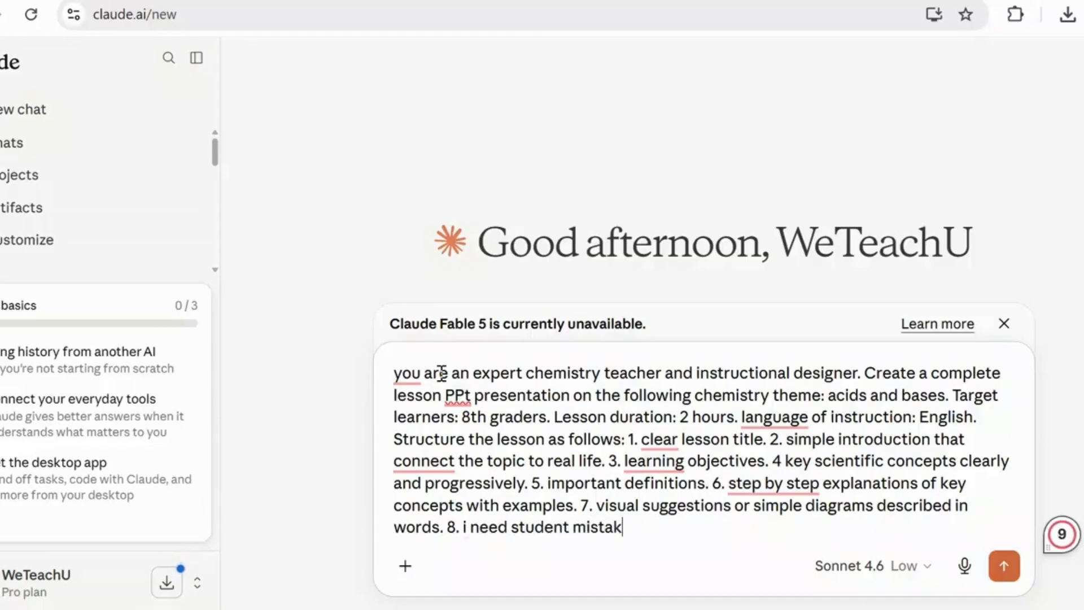
pyautogui.write('es and')
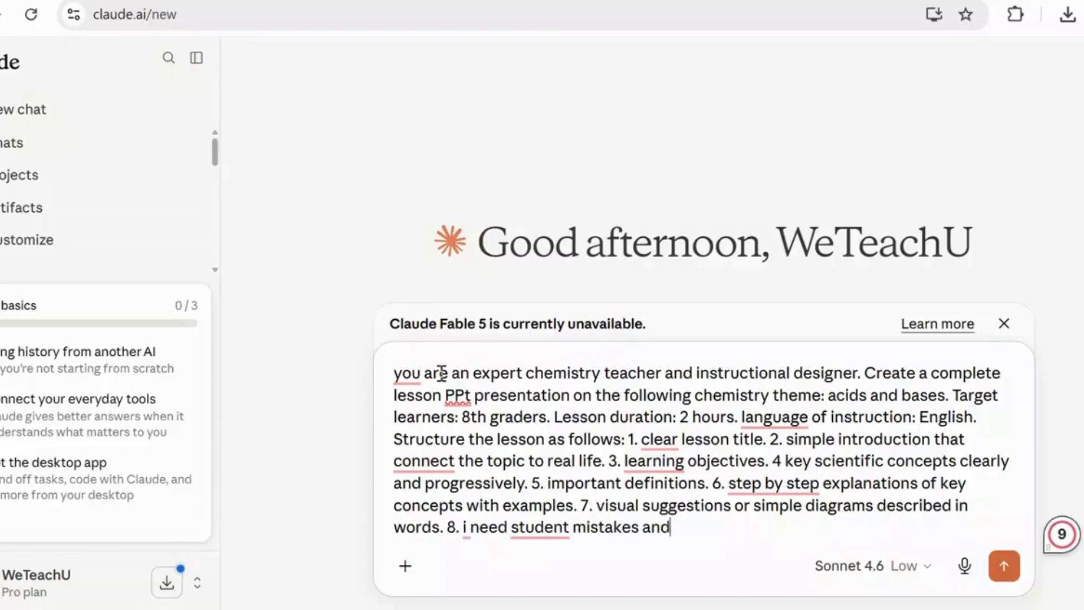
pyautogui.write(' how t')
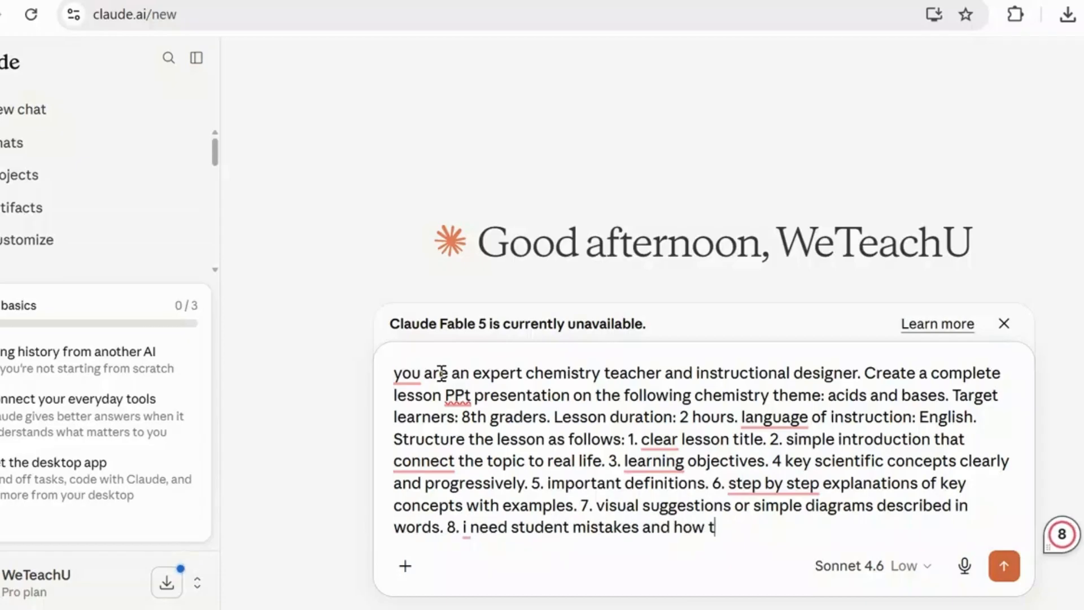
pyautogui.write('o avoi')
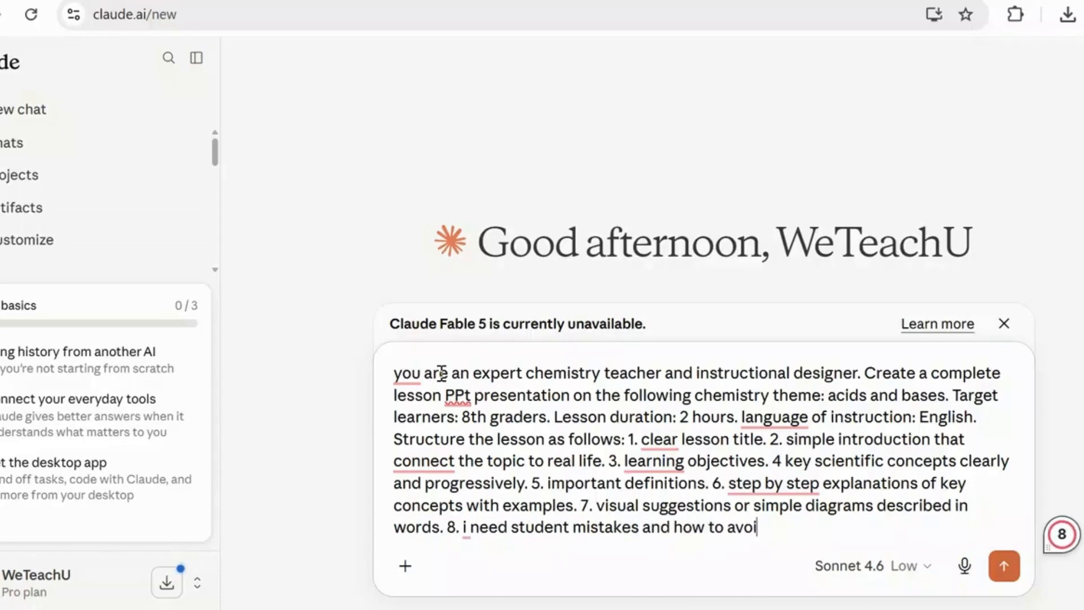
pyautogui.write('d them.')
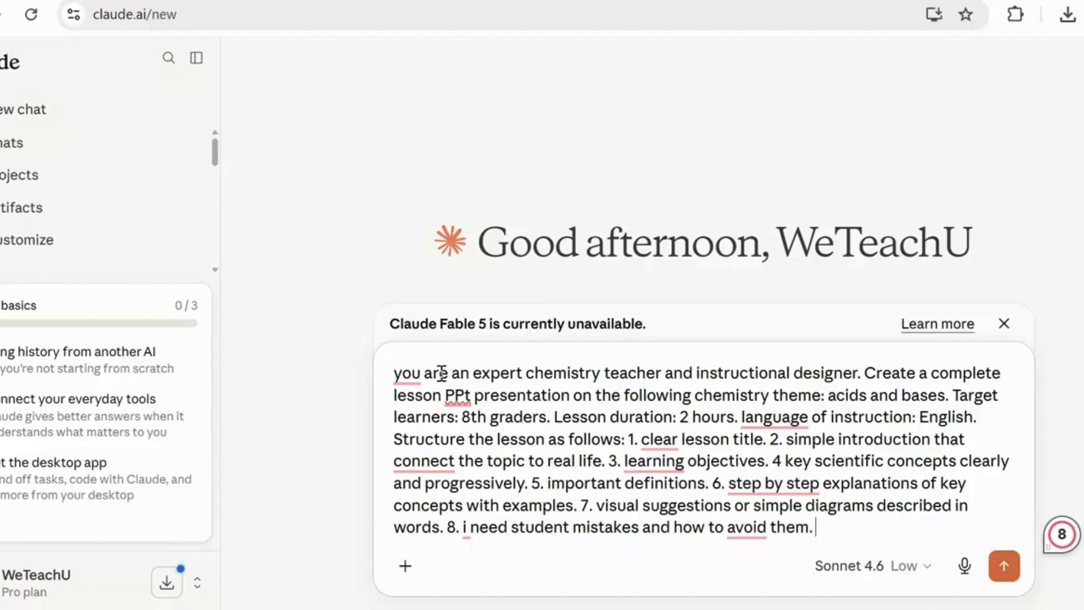
pyautogui.write(' sho')
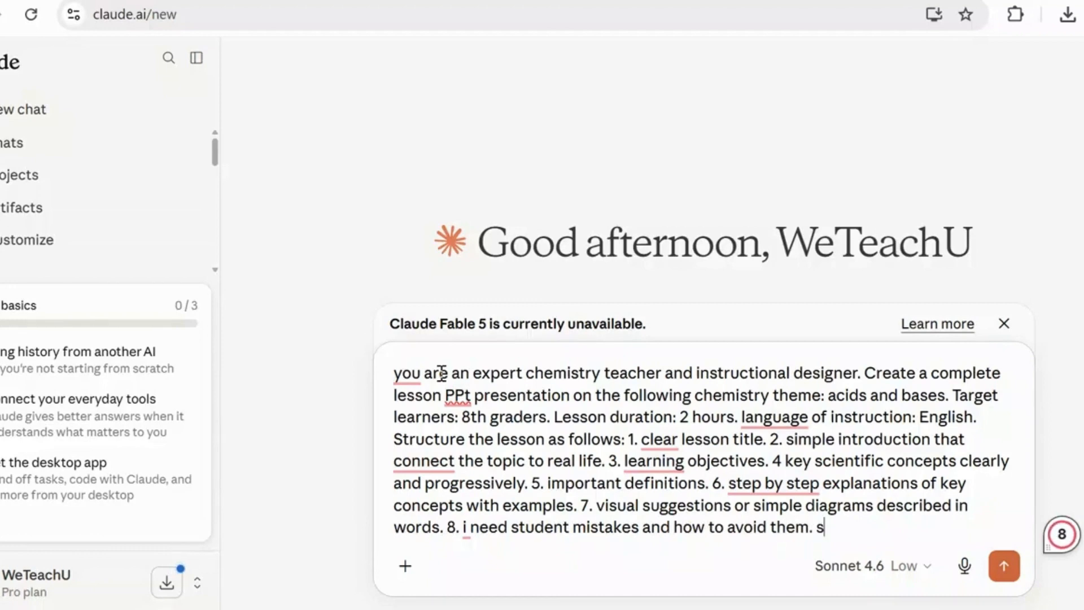
# - Add the ninth item of the lesson structure, "9. short recap of the lesson"
pyautogui.press('BackSpace')
pyautogui.press('BackSpace')
pyautogui.press('BackSpace')
pyautogui.press('BackSpace')
pyautogui.write('9. short recap o')
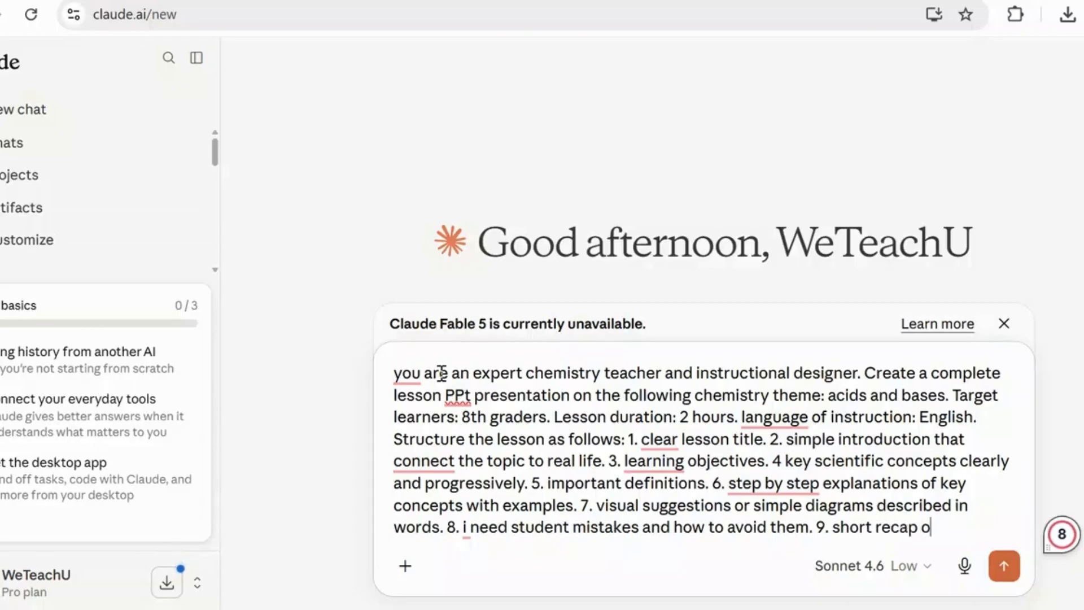
pyautogui.write('f the l')
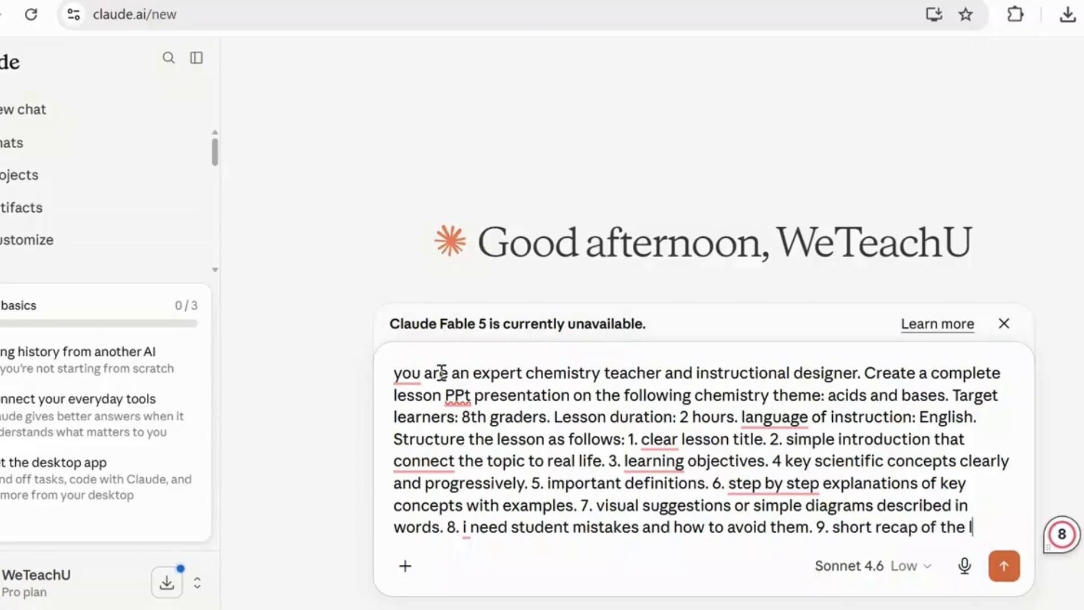
pyautogui.write('esson')
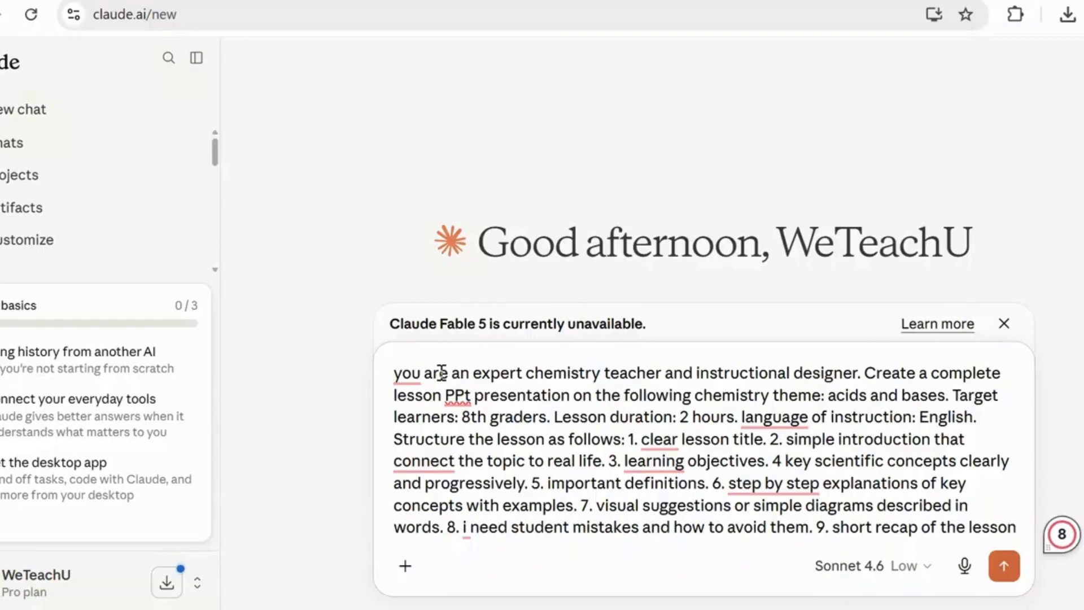
pyautogui.write('.')
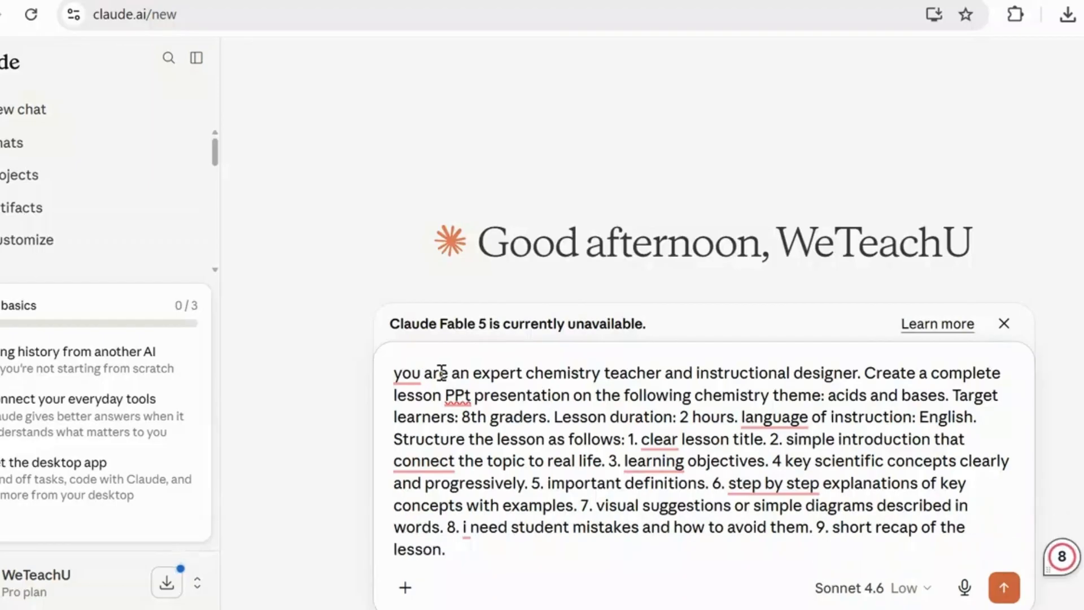
pyautogui.write(' At the ')
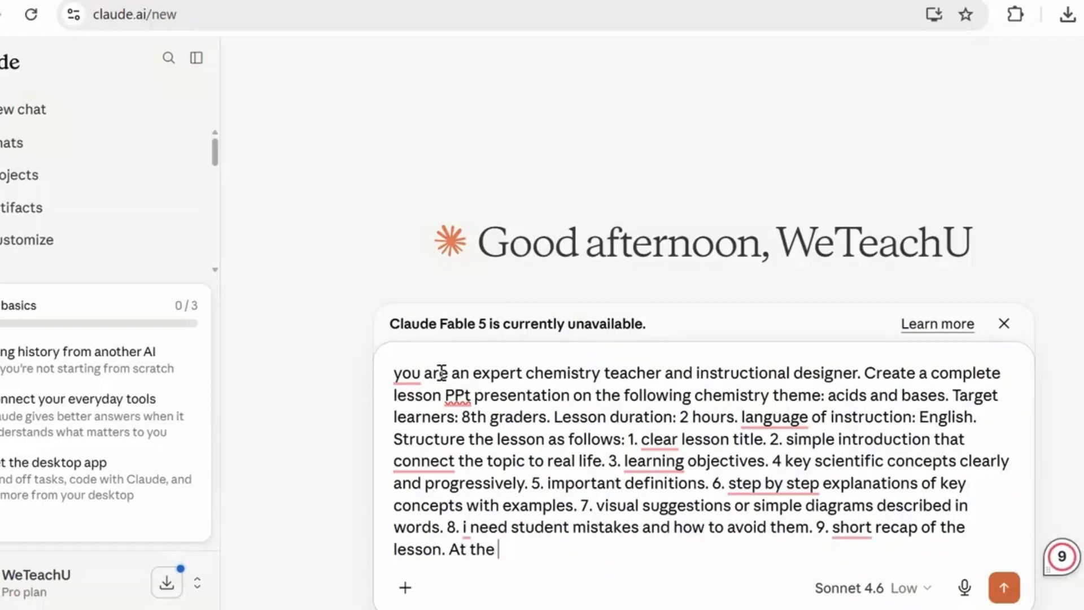
pyautogui.write('end, creat')
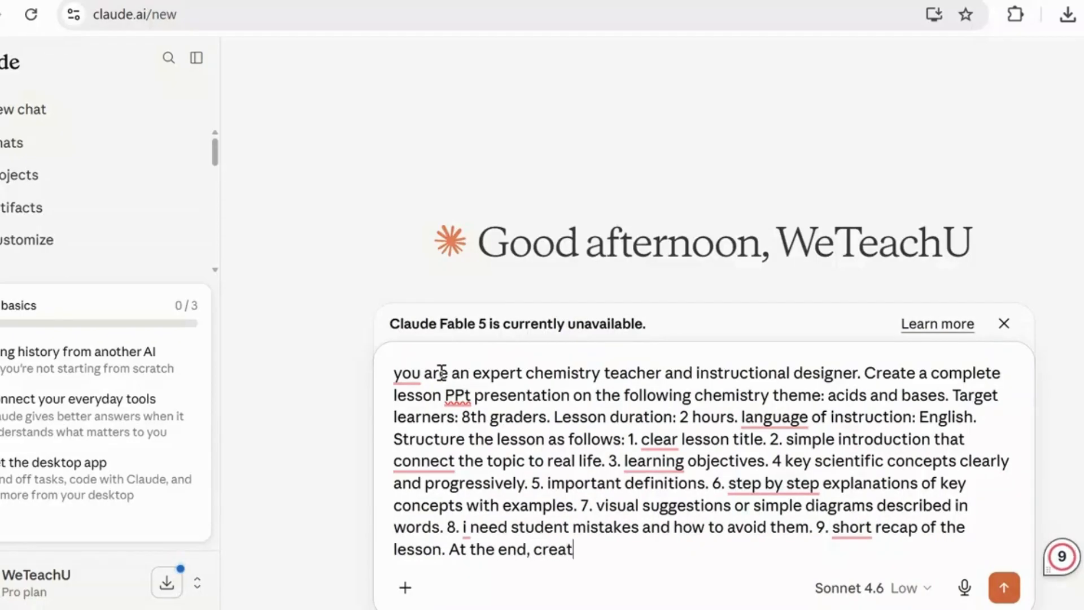
pyautogui.write('e an i')
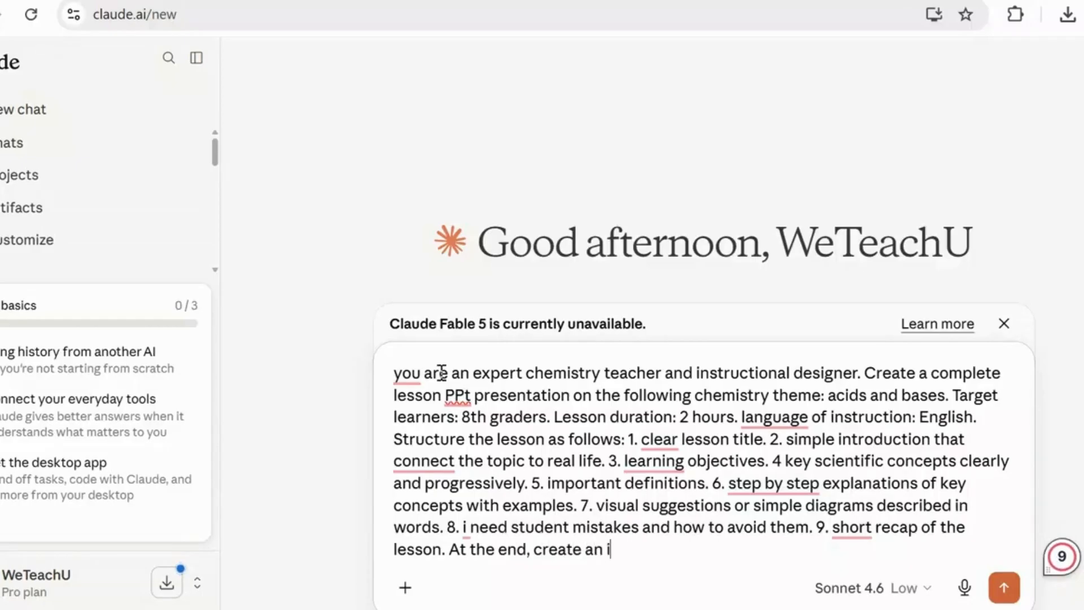
pyautogui.write('nteractive')
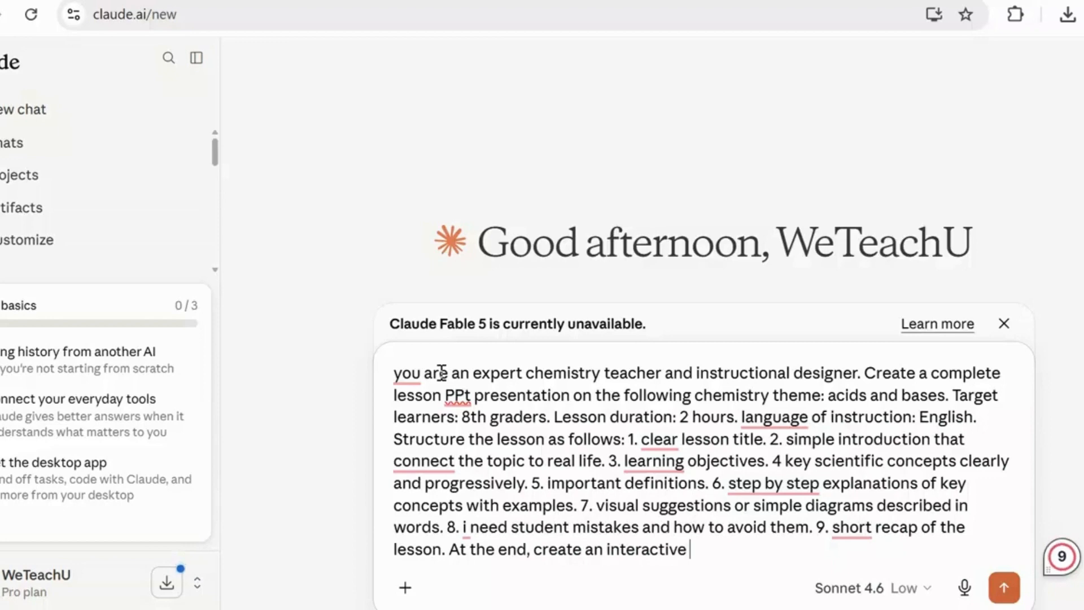
# - End the ninth item with a period and add the request "At the end, create an interactive html test"
pyautogui.write('html ')
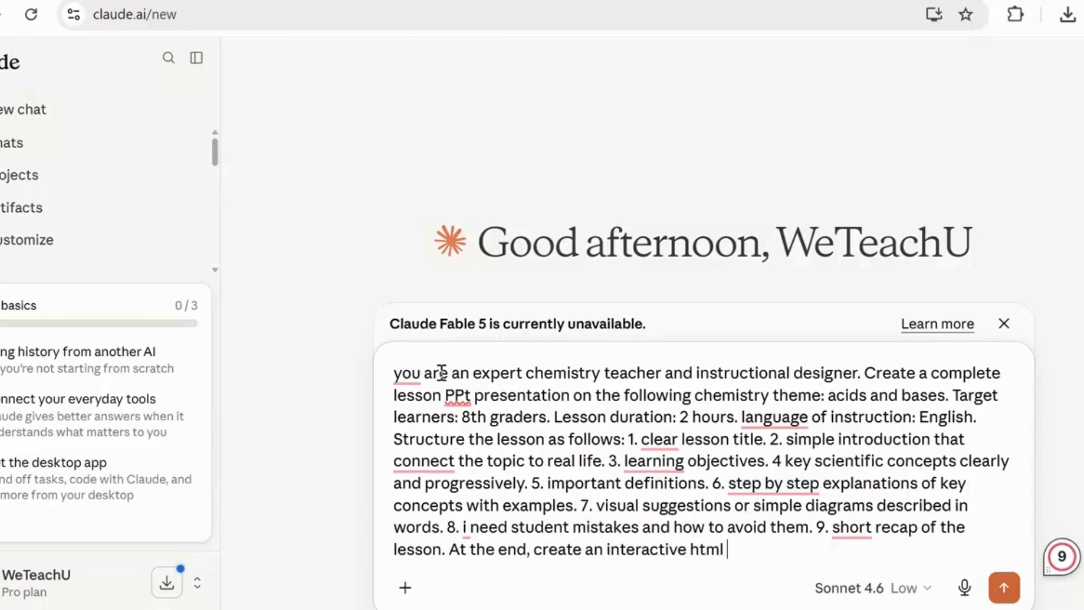
pyautogui.write('test ')
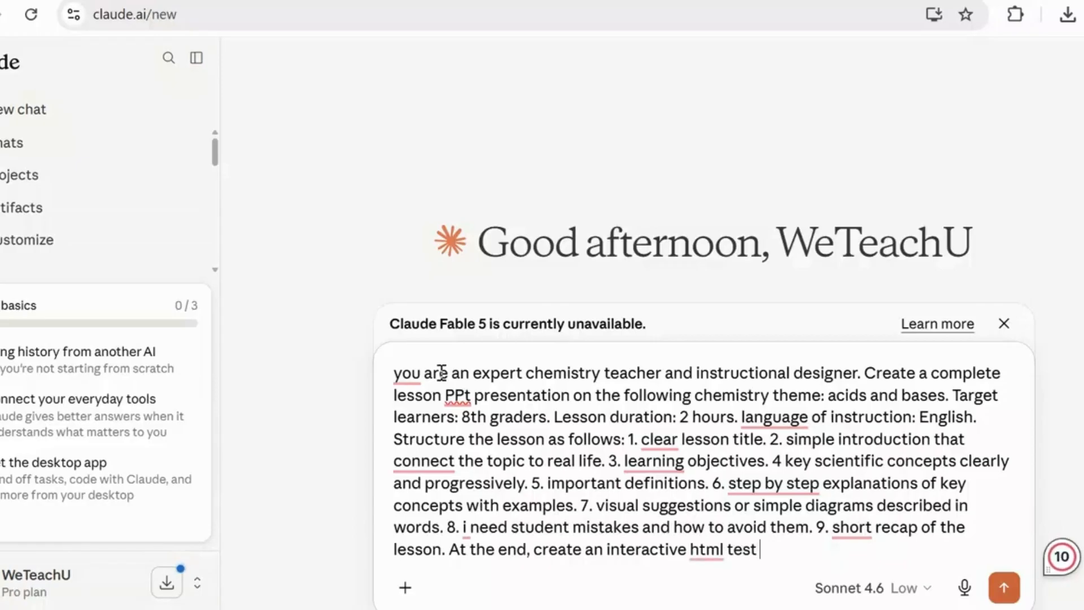
pyautogui.write('that can ')
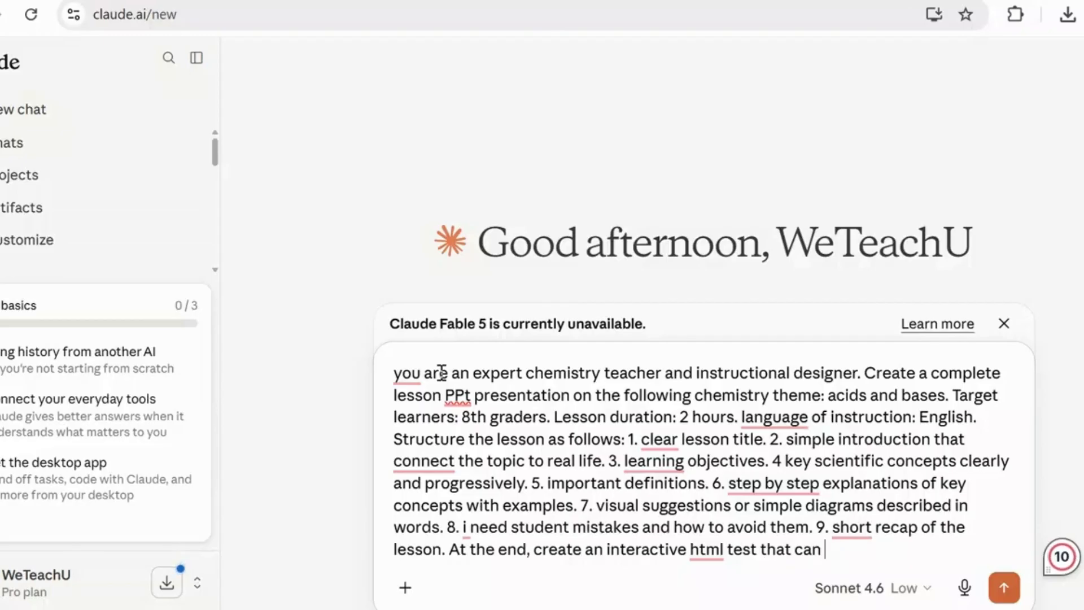
pyautogui.write('be opened')
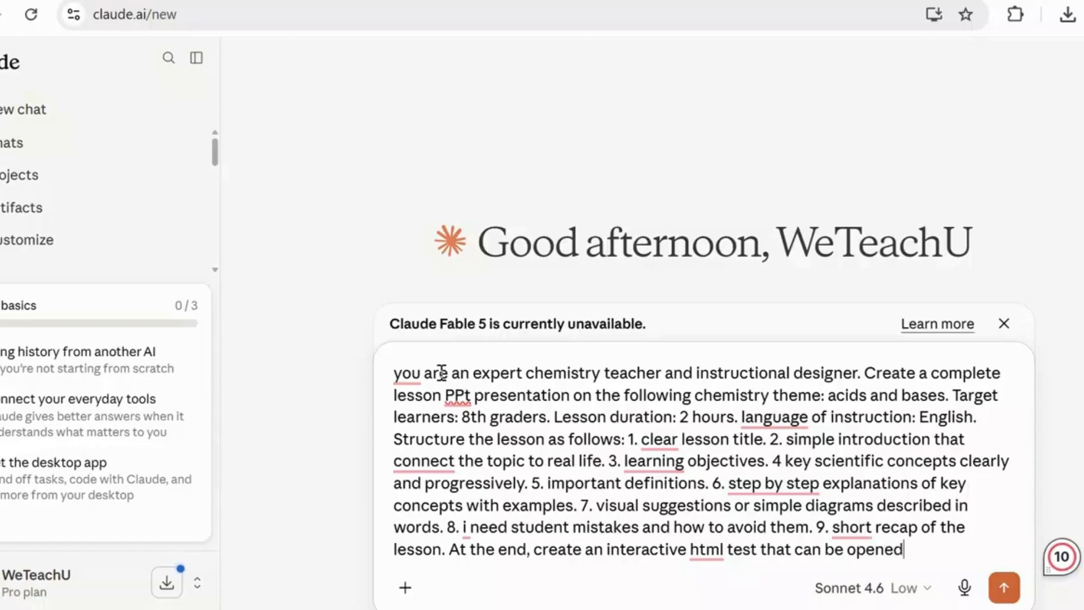
pyautogui.write(' in a b')
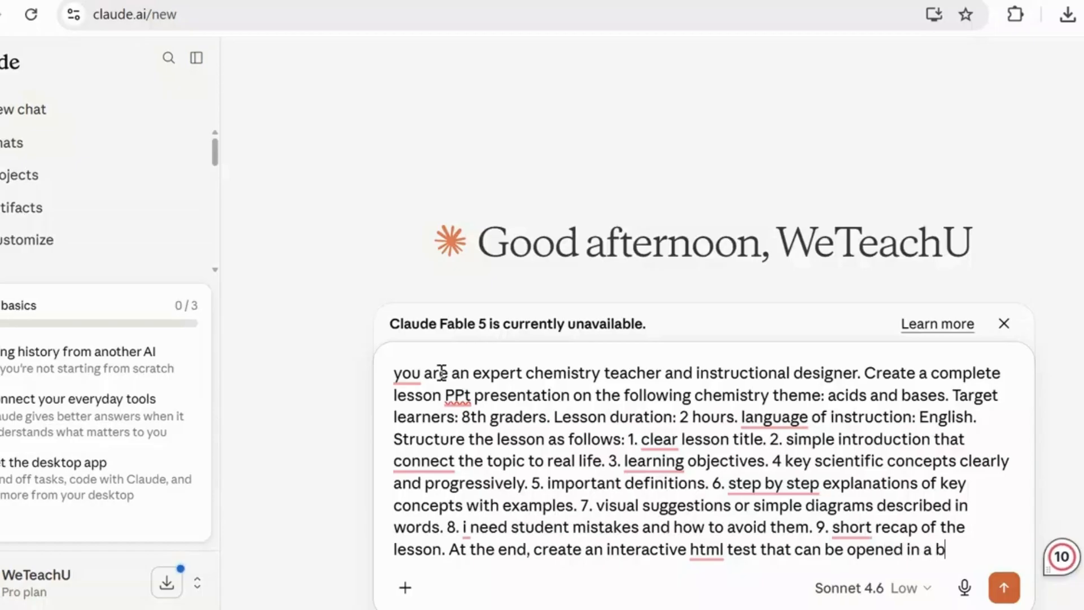
pyautogui.write('rowser')
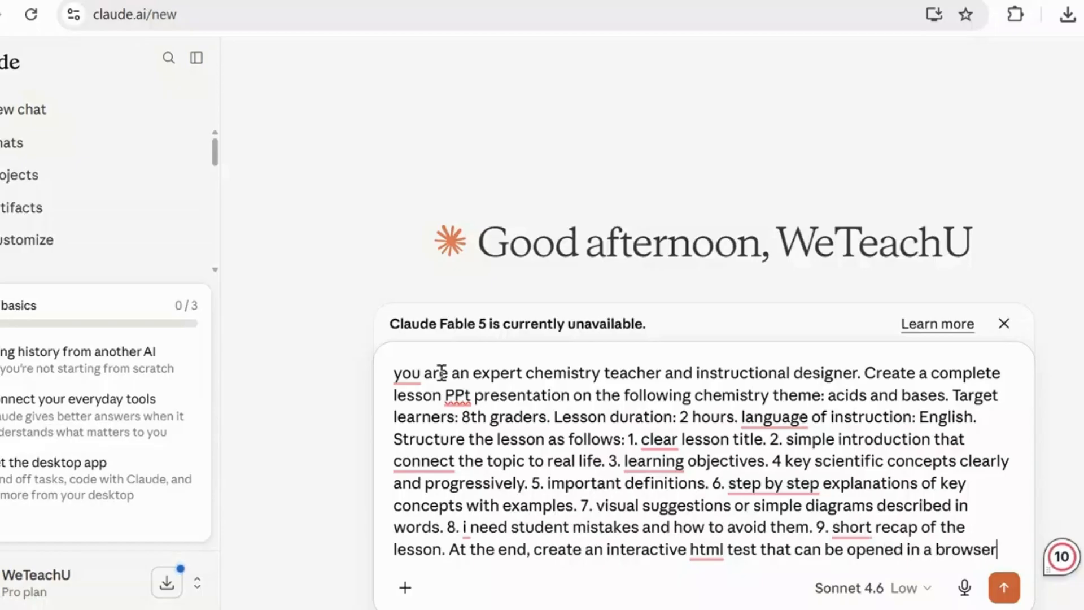
pyautogui.write('. the tes')
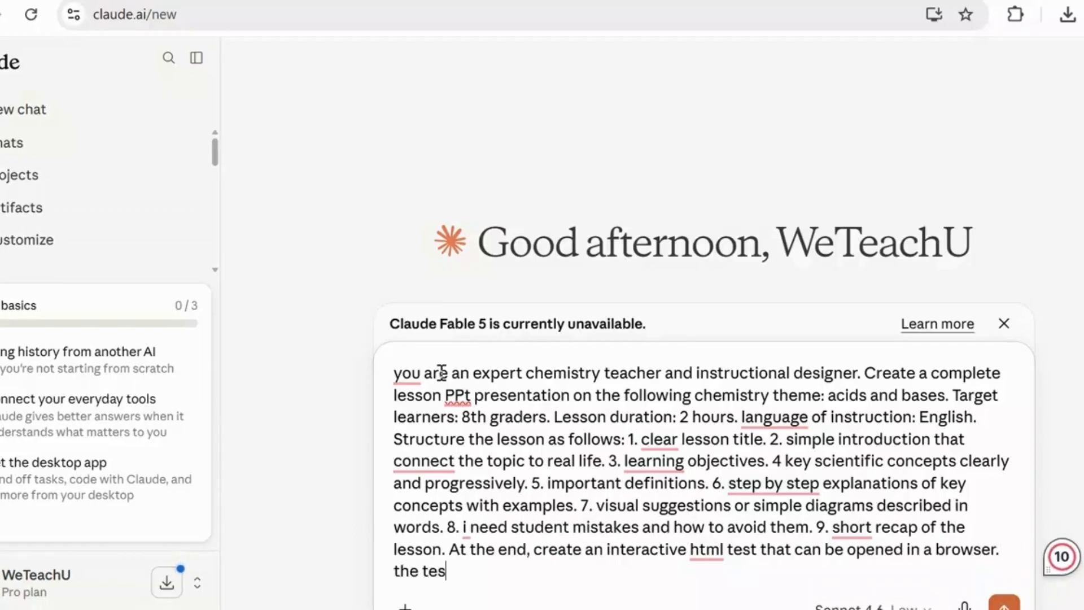
pyautogui.write('t mus')
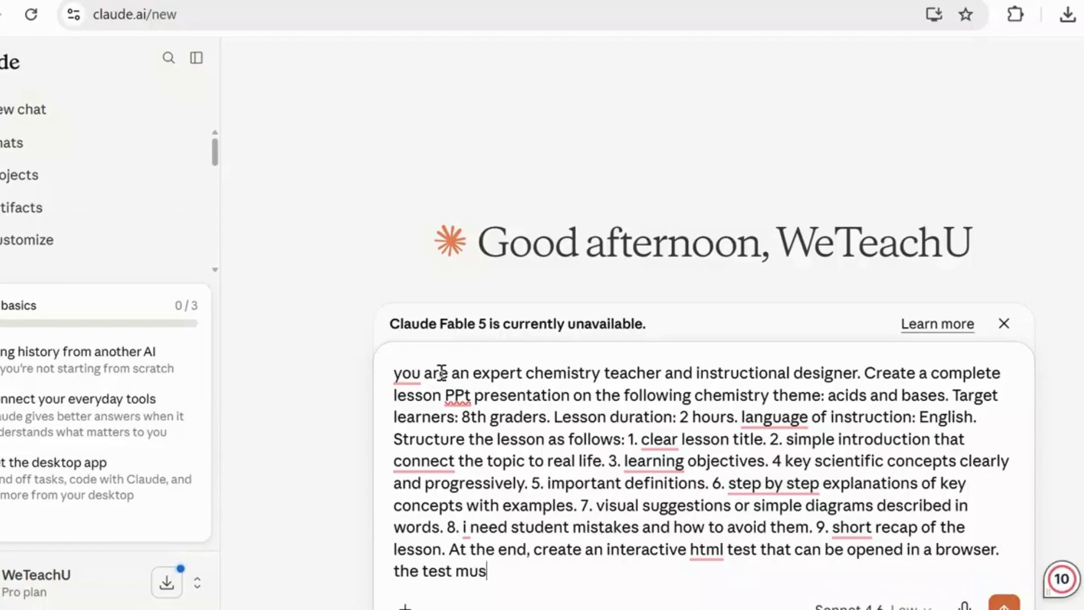
pyautogui.write('t include: ')
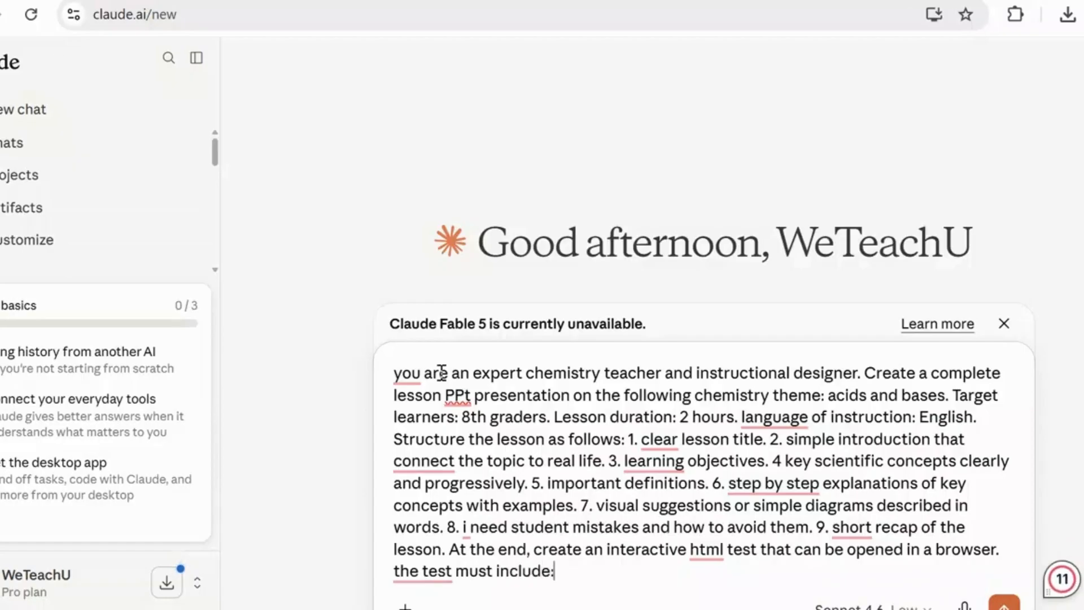
pyautogui.write('10 multiple')
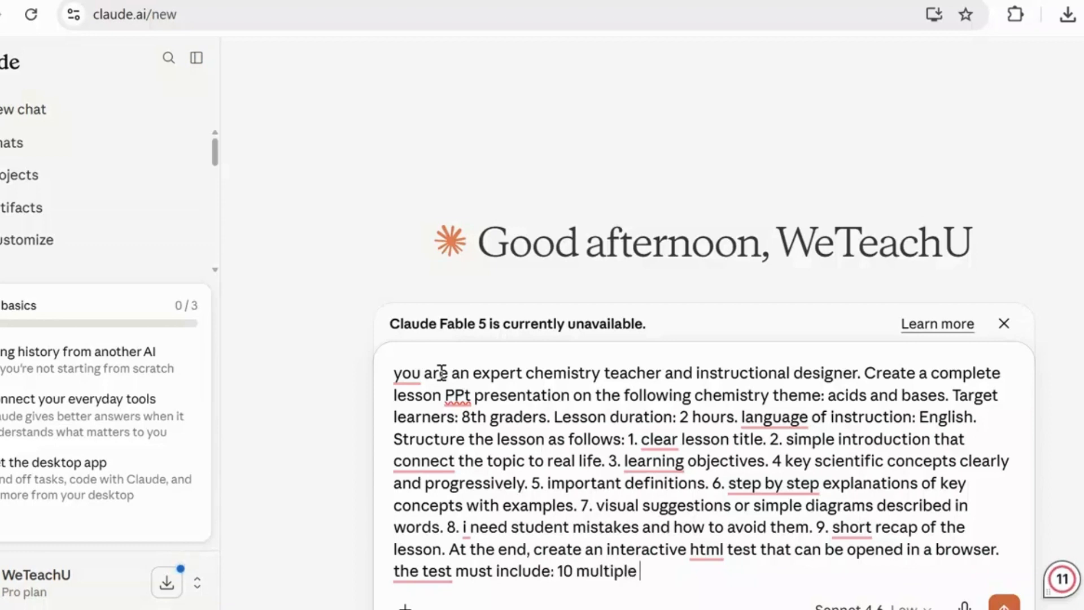
pyautogui.write(' choice ')
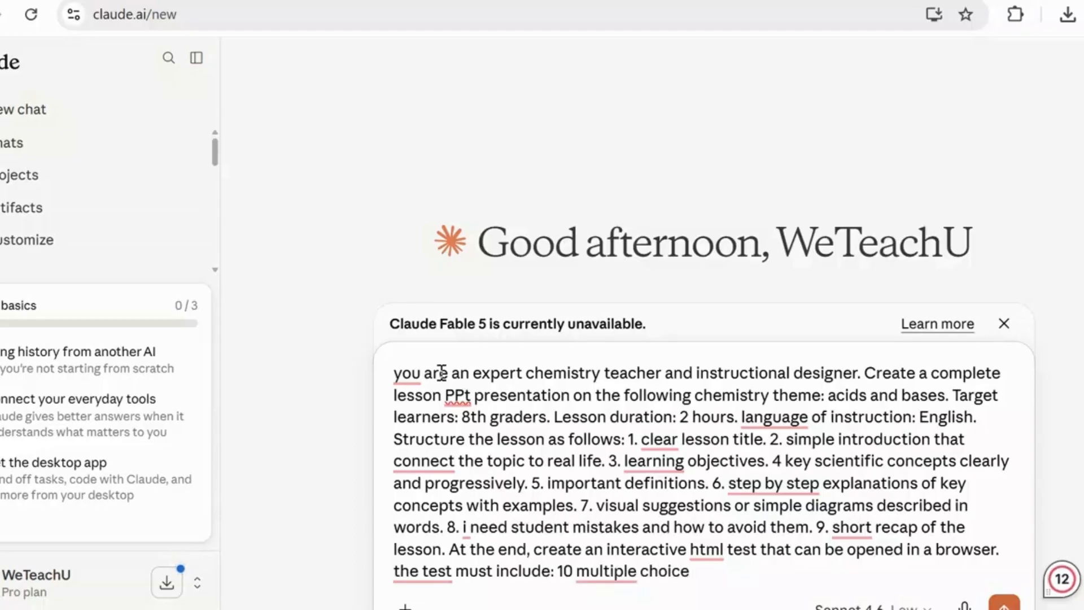
pyautogui.write('quest')
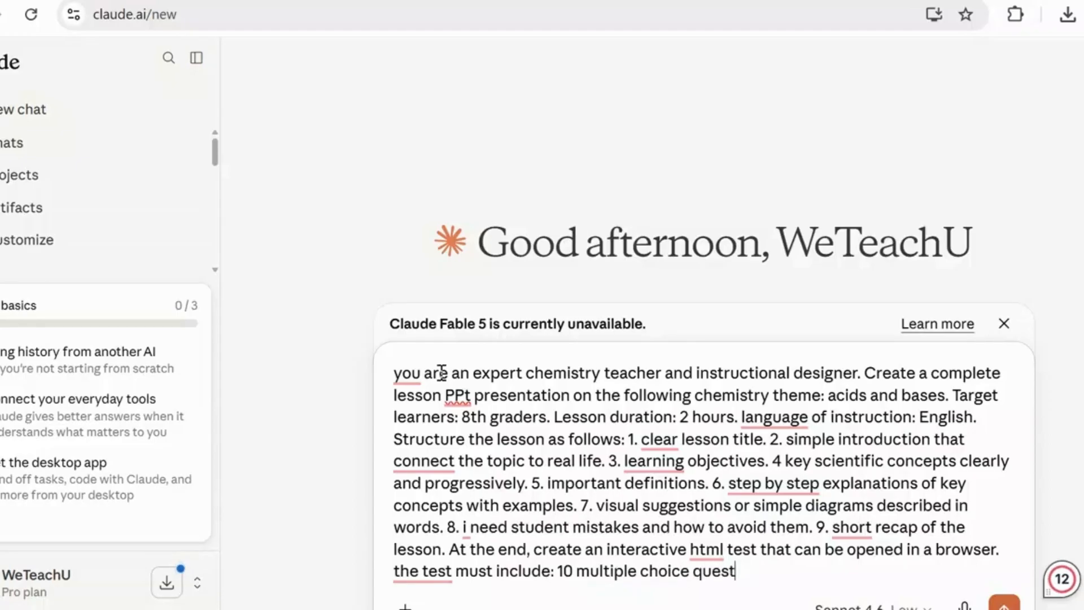
pyautogui.write('ions')
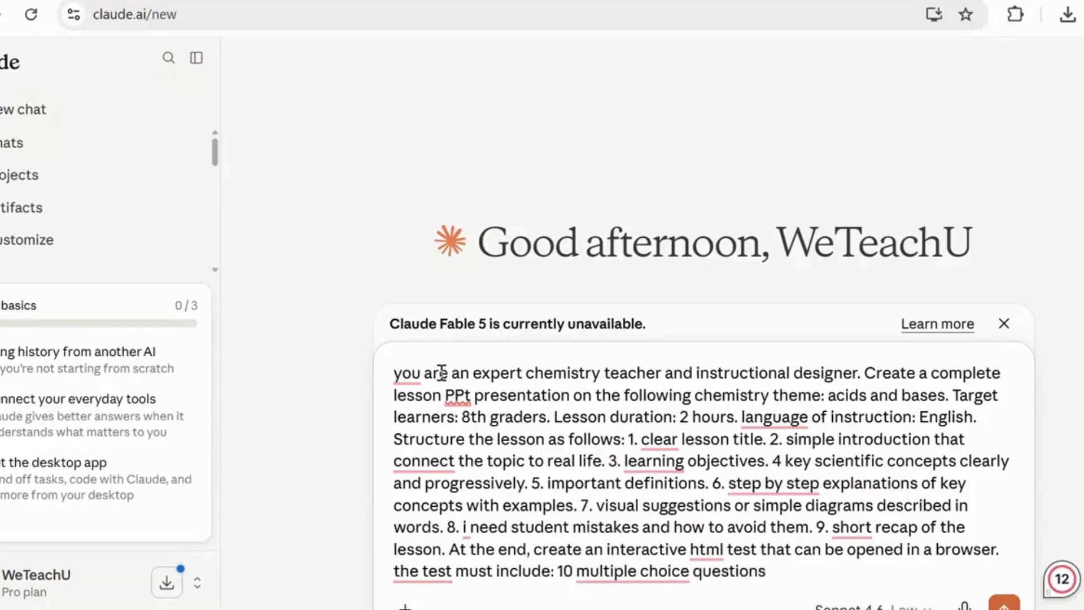
pyautogui.write('. ')
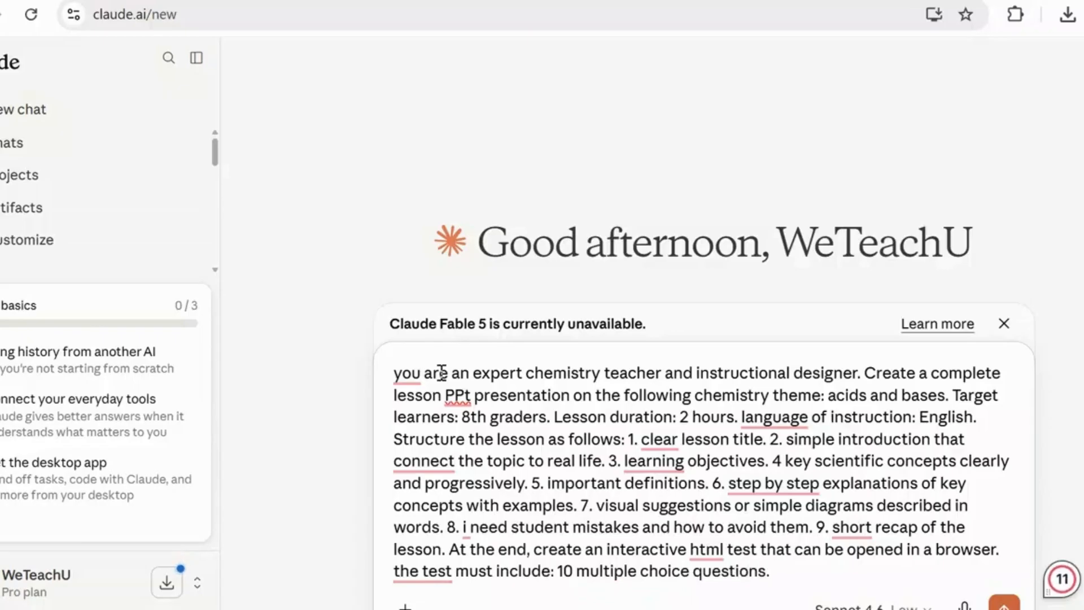
pyautogui.write('Autom')
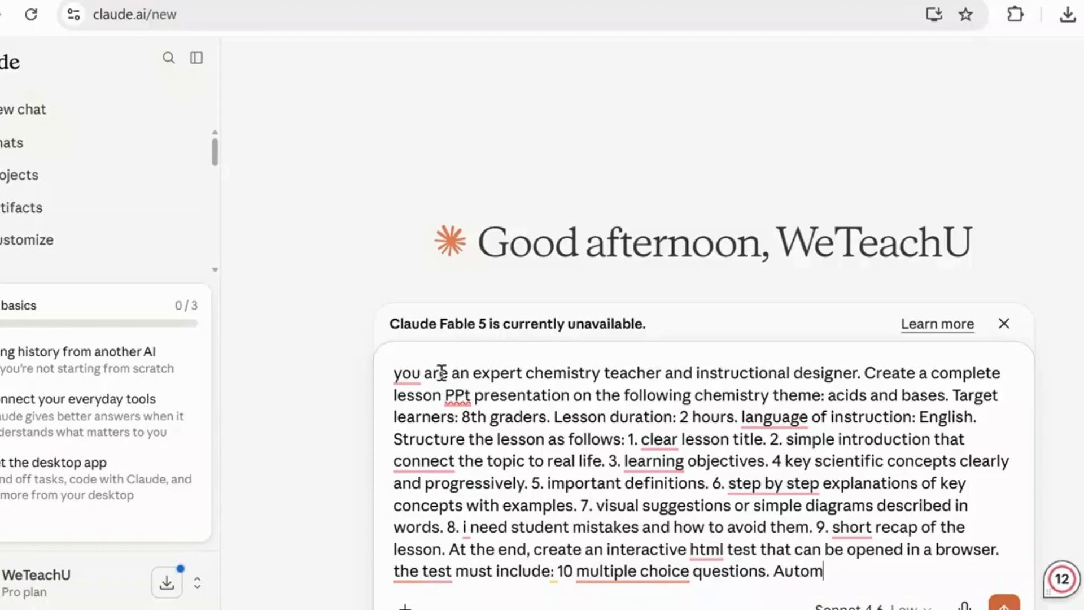
pyautogui.write('atic ')
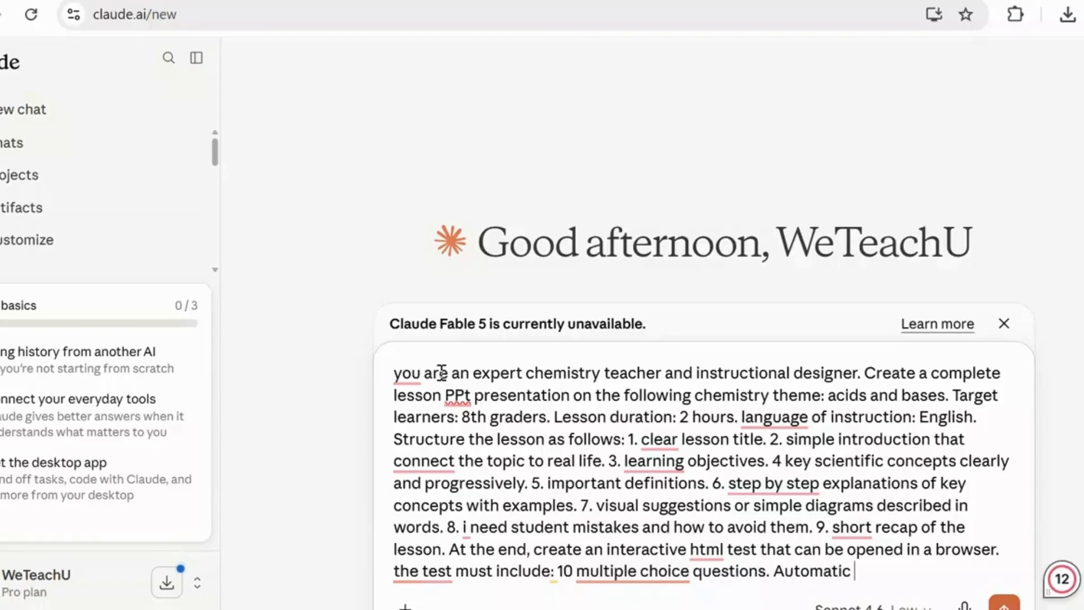
pyautogui.write('correction u')
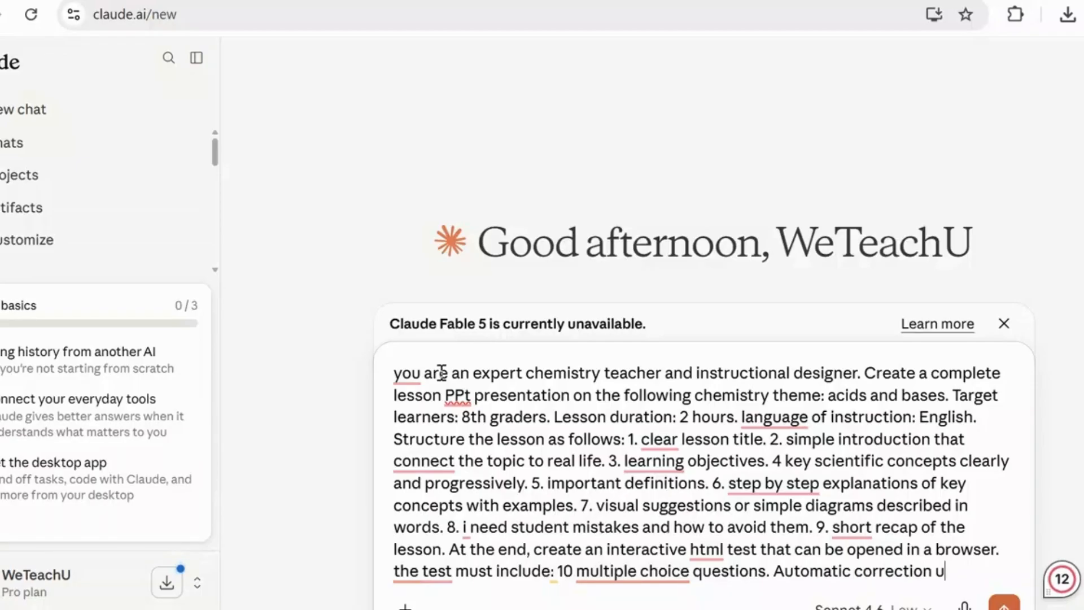
pyautogui.write('sing javasc')
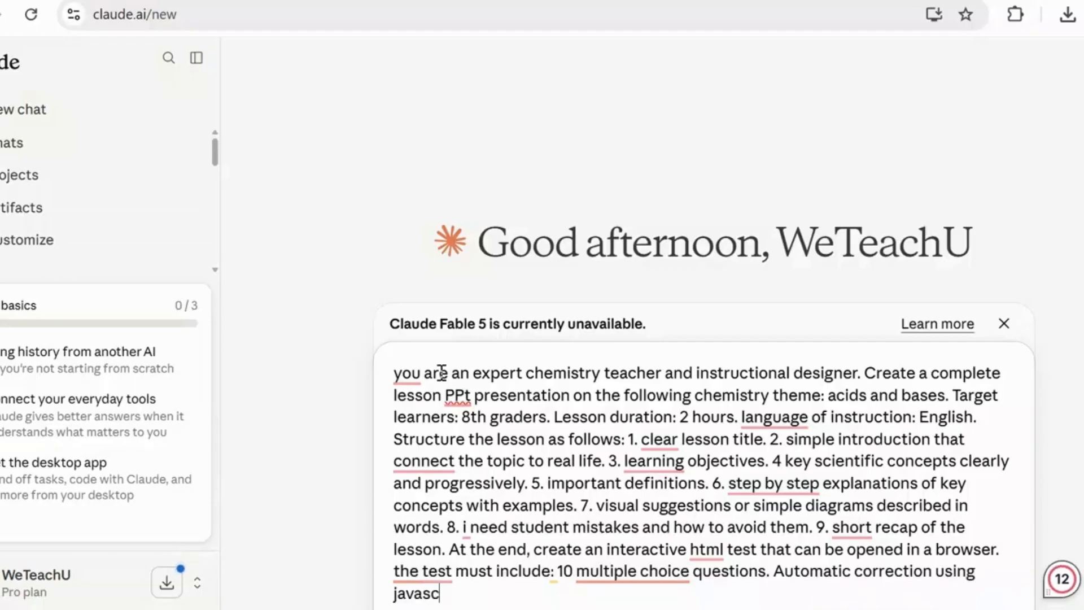
pyautogui.write('ipt')
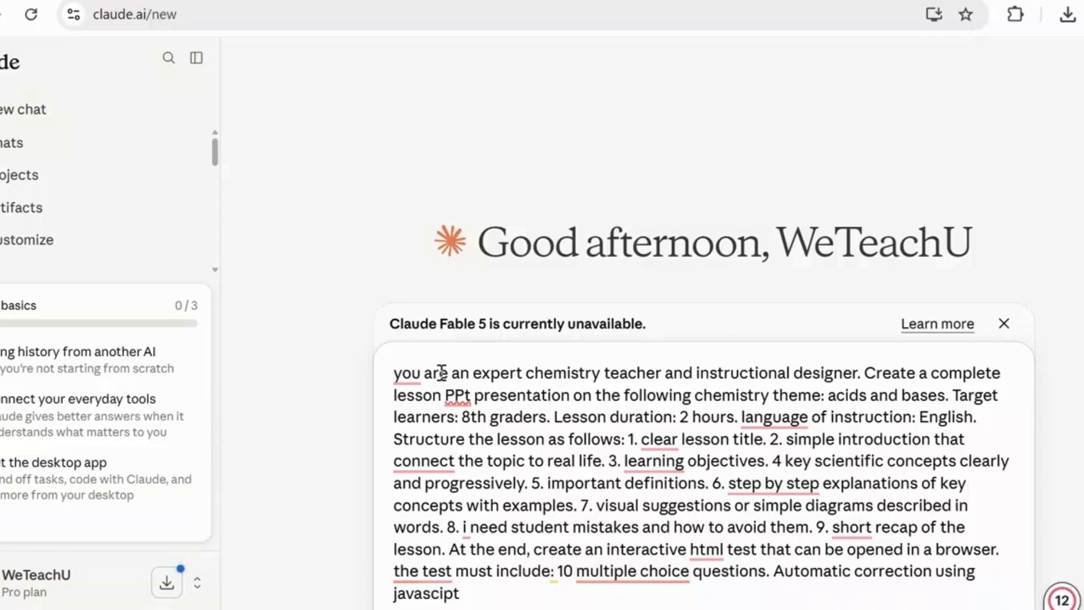
pyautogui.write('.')
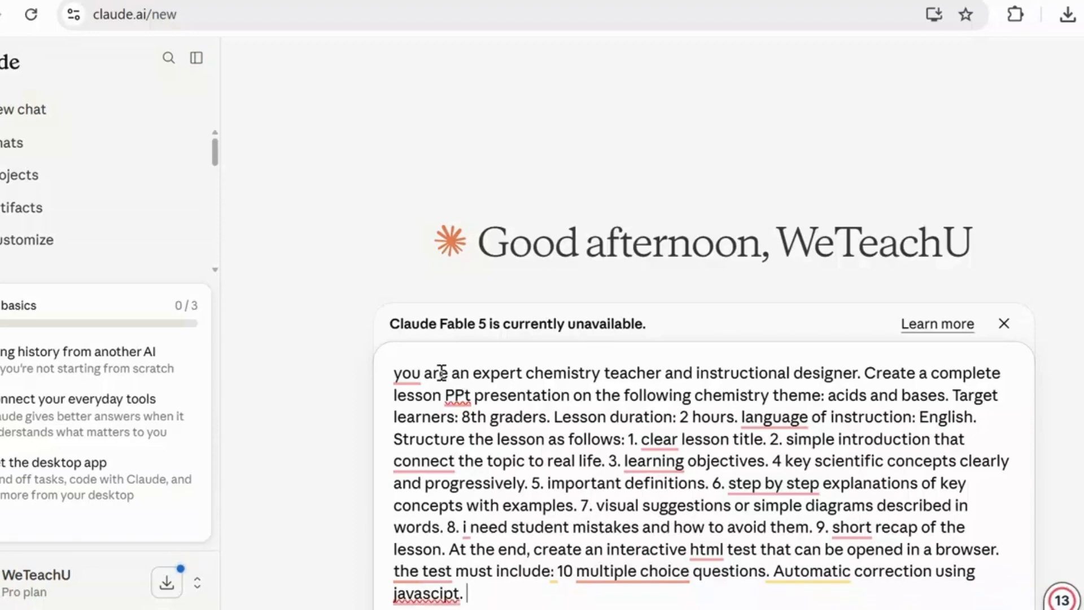
pyautogui.write(' immed')
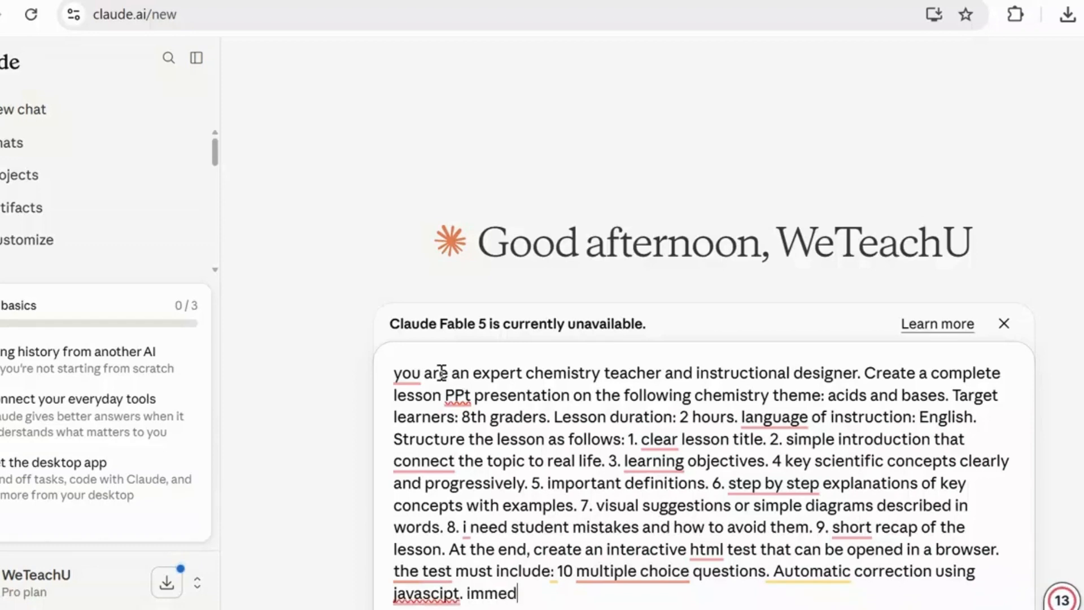
pyautogui.write('iate sv')
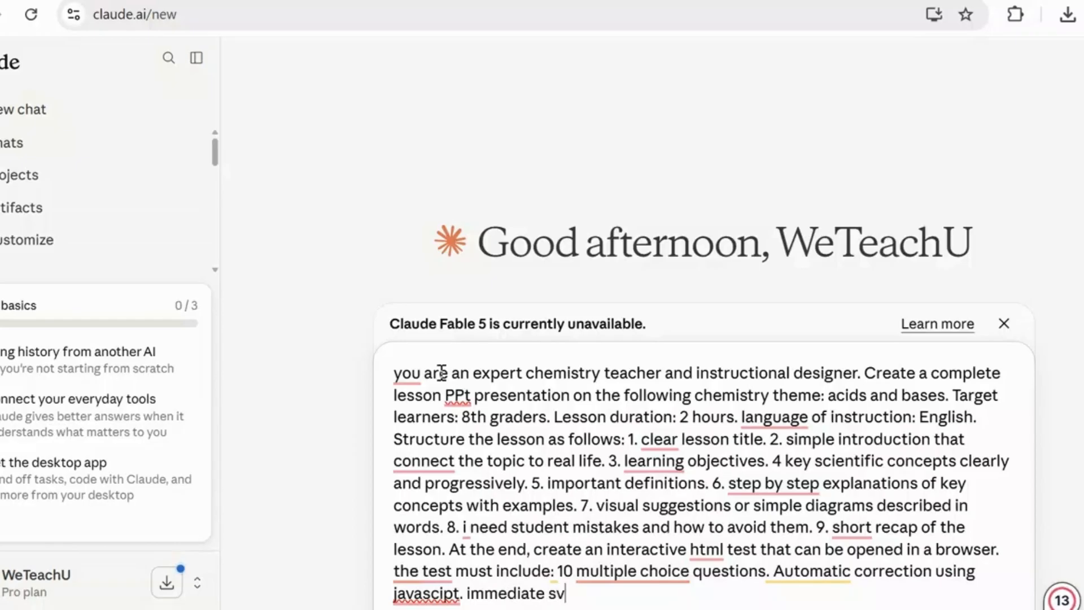
pyautogui.write('ore')
# - End the JavaScript correction requirement with a period and add "immediate score display" to the test requirements
pyautogui.press('BackSpace')
pyautogui.press('BackSpace')
pyautogui.press('BackSpace')
pyautogui.press('BackSpace')
pyautogui.write('core display')
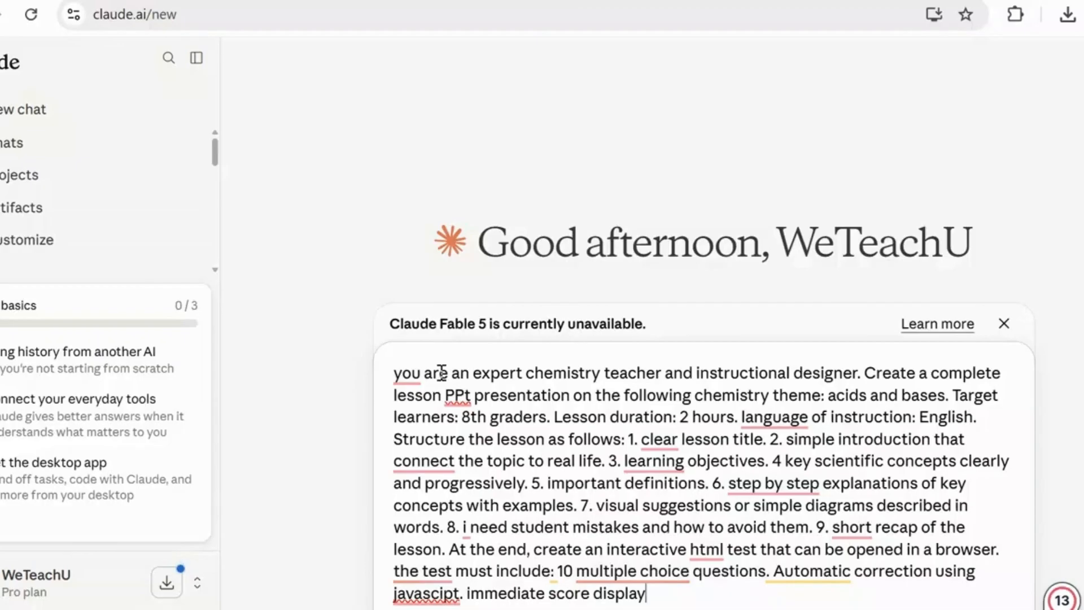
pyautogui.write(', feed')
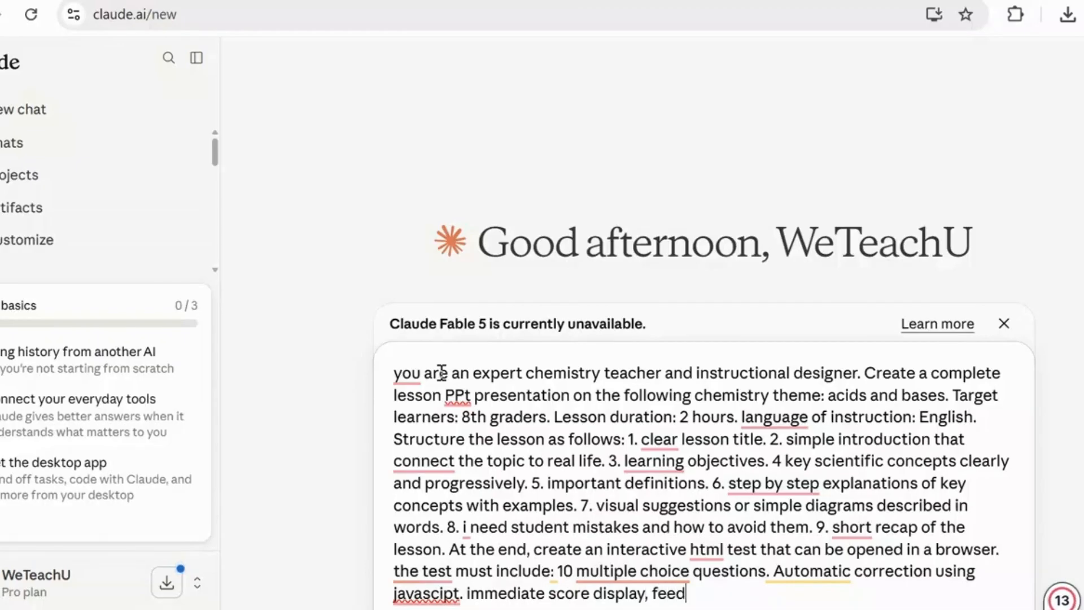
pyautogui.write('back for e')
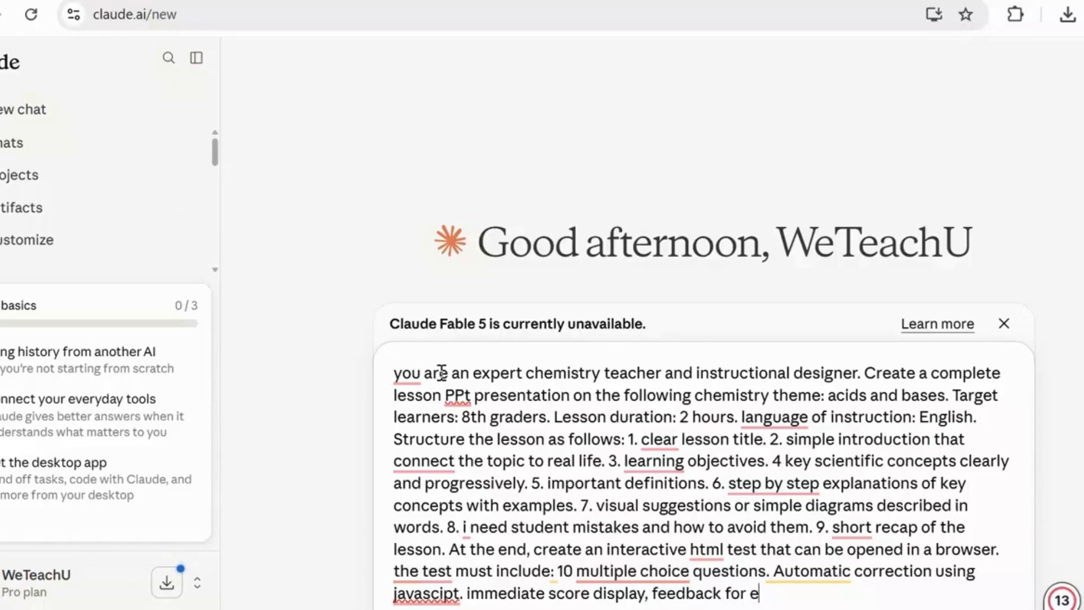
pyautogui.write('ach answer')
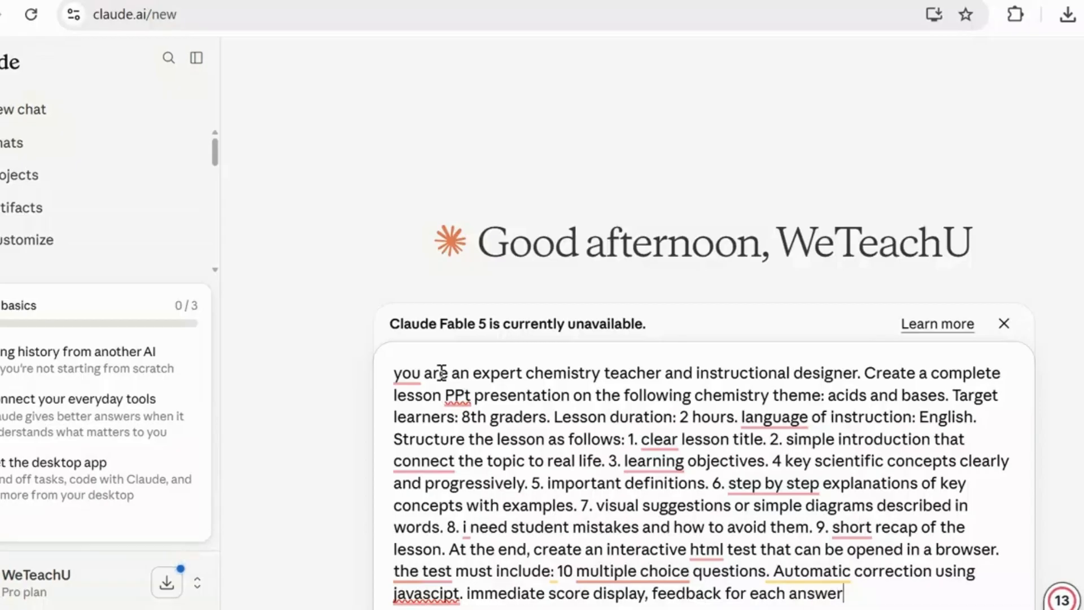
pyautogui.write('. a')
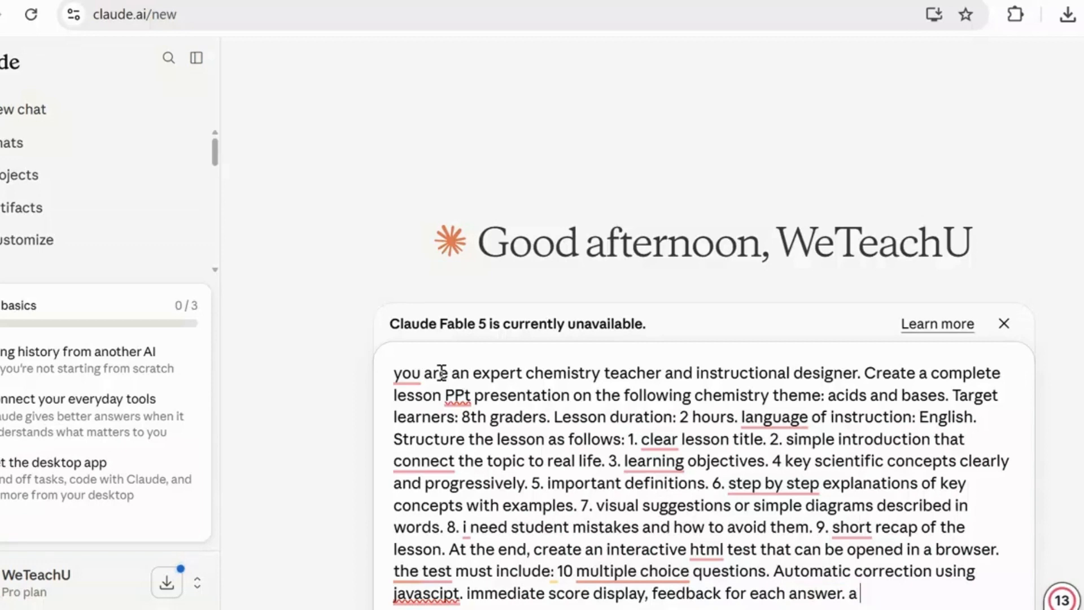
pyautogui.write(' clean and simple ')
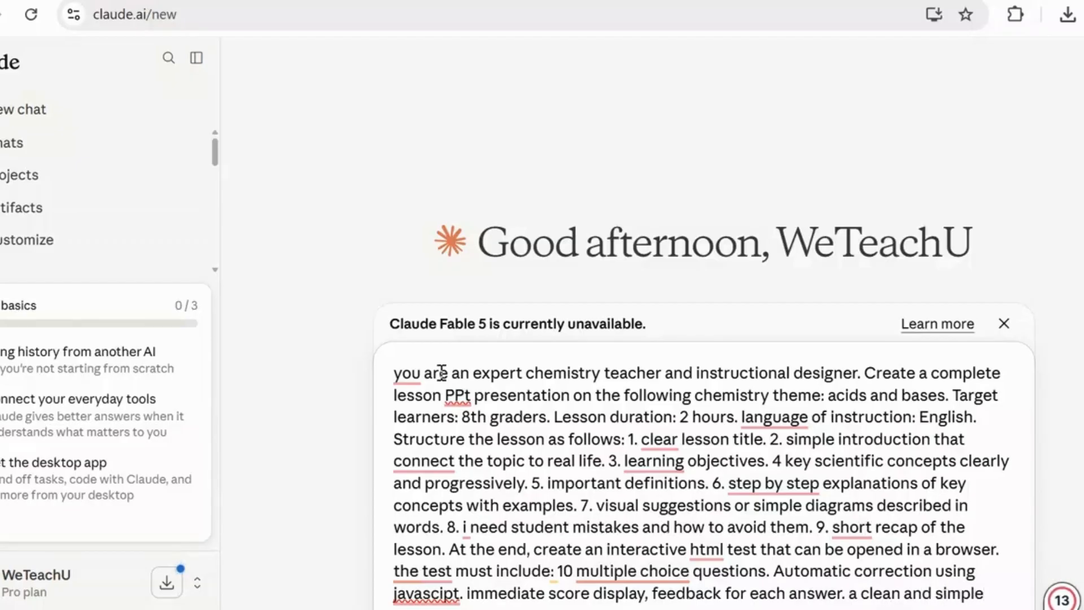
pyautogui.write('desig')
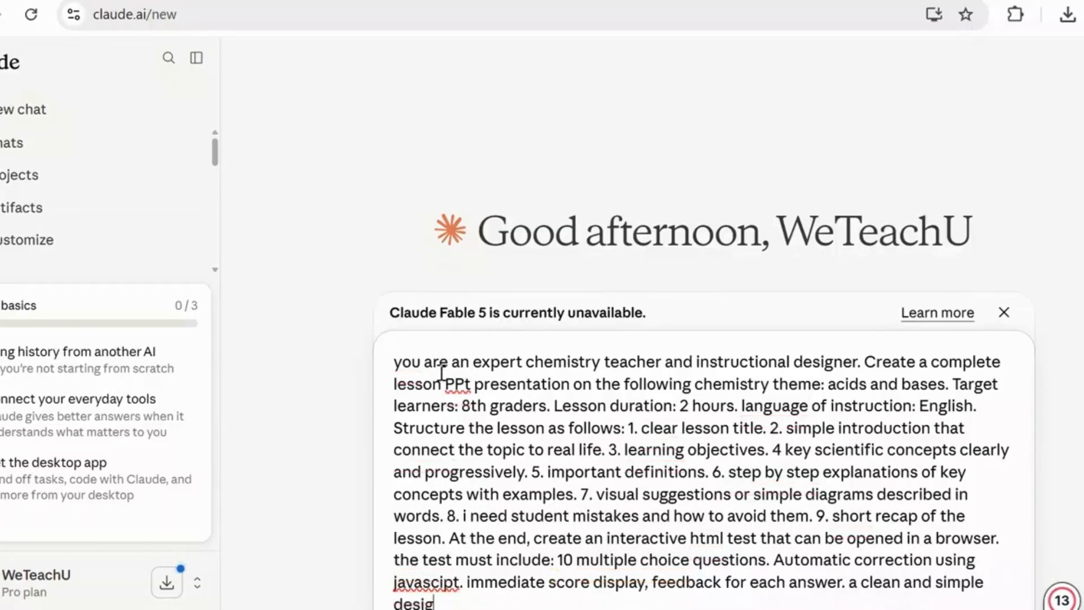
pyautogui.write('n suit')
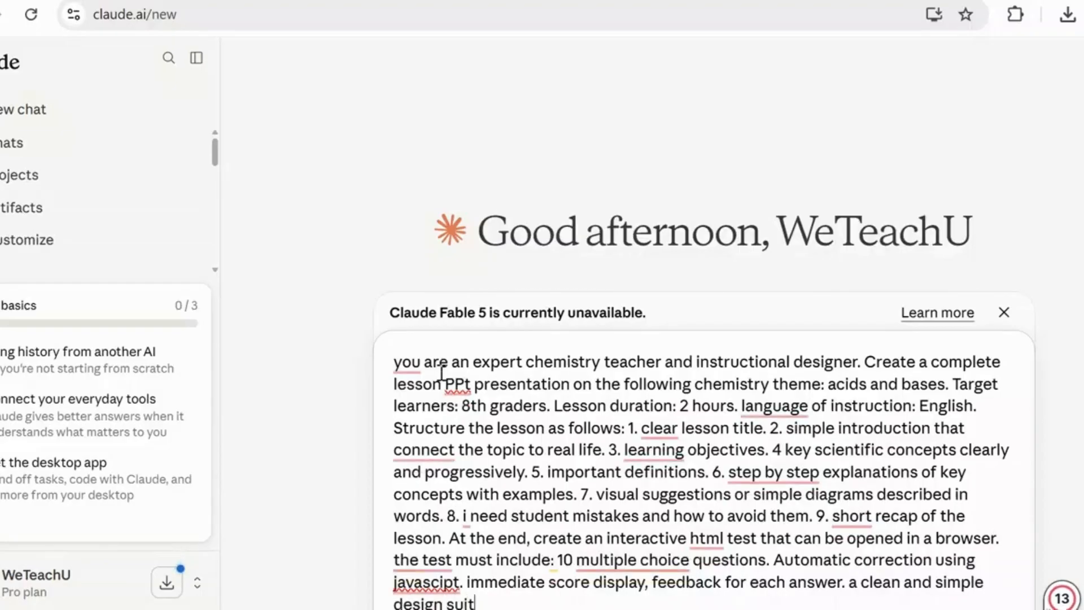
pyautogui.write('av')
pyautogui.write('ble')
pyautogui.write(' fo')
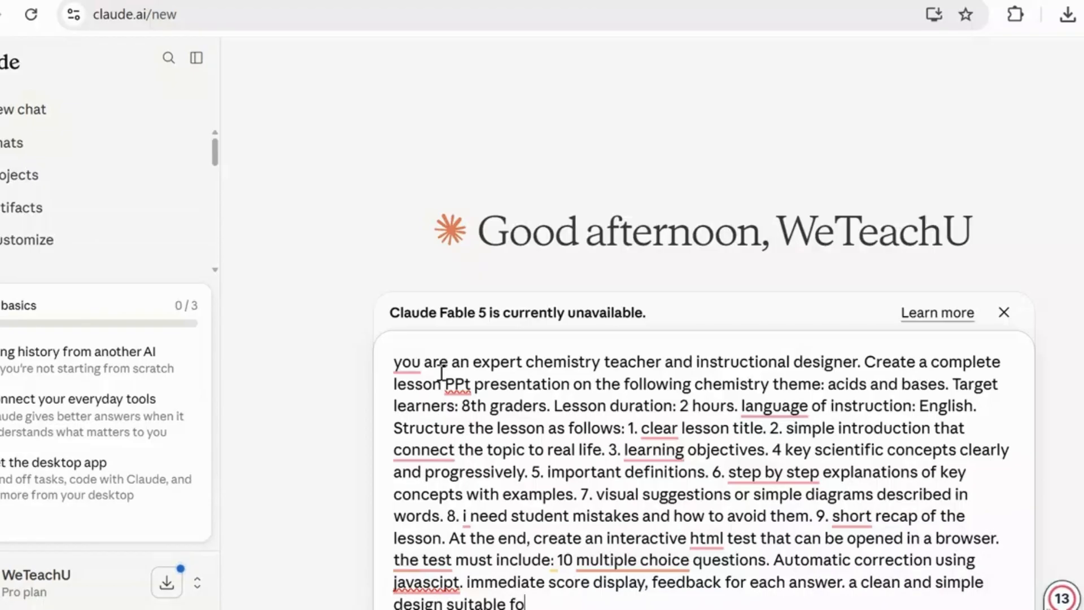
pyautogui.write('r student')
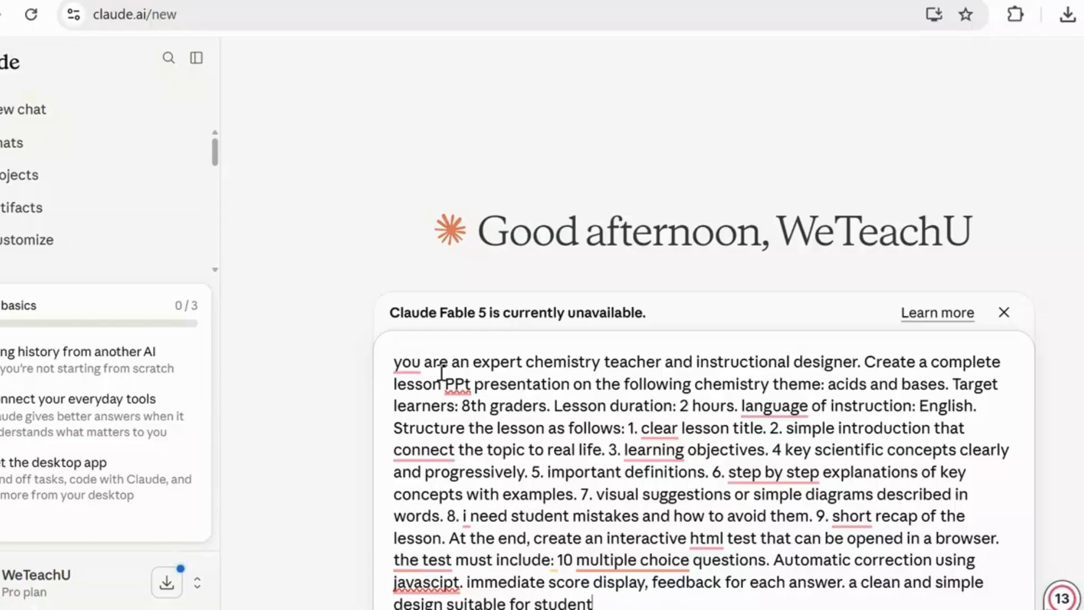
pyautogui.write('. A try ag')
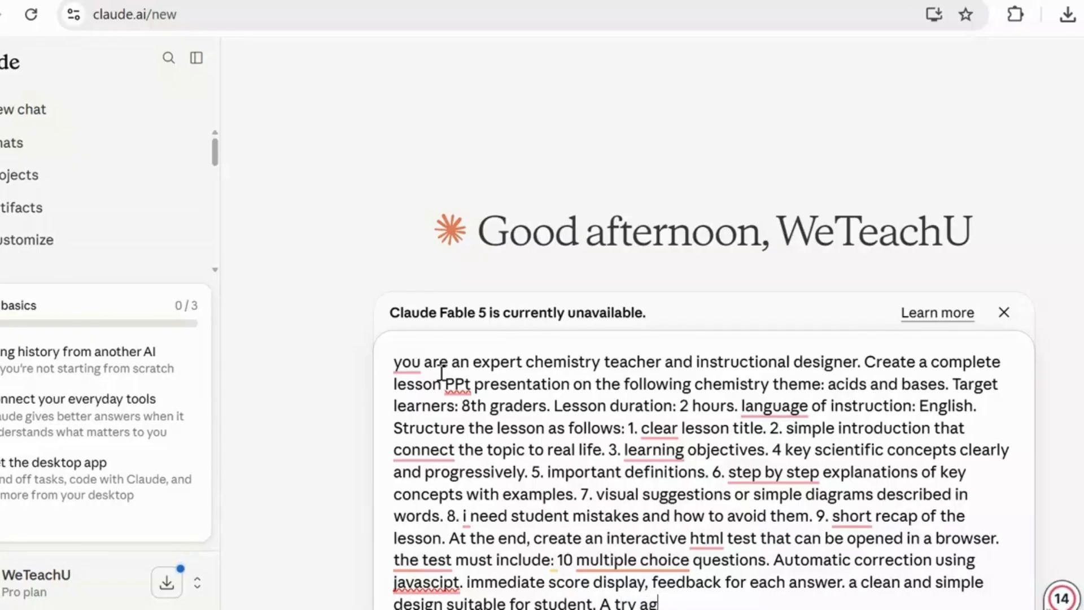
pyautogui.write('ain bu')
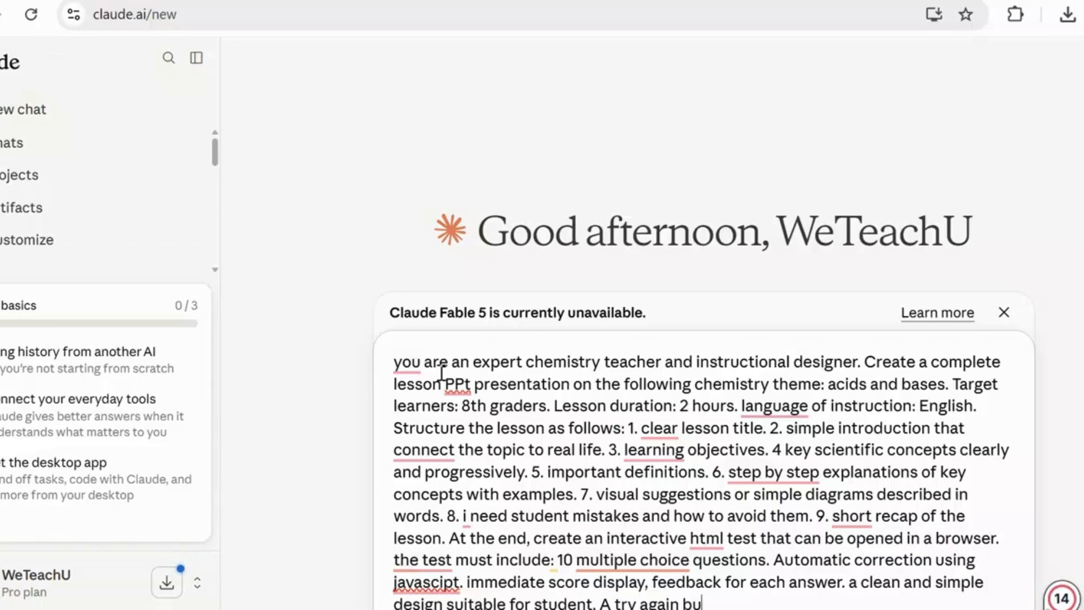
pyautogui.write('tton')
# - End the design requirement with a period, add "A try again button" and submit the prompt
pyautogui.press('Return')
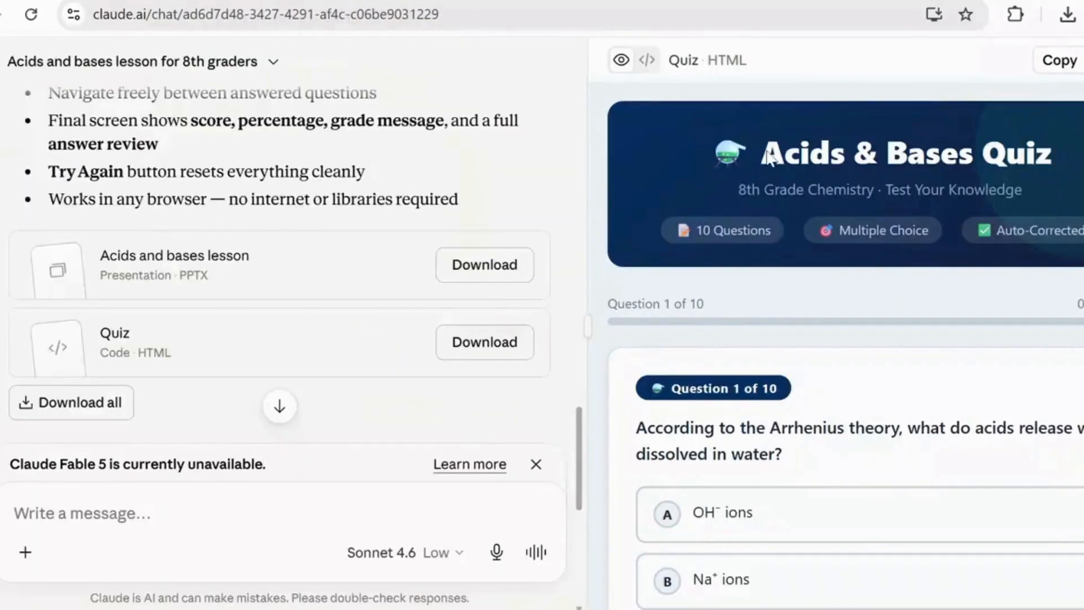
# - Review the submitted prompt and the work log in the acids and bases lesson chat, up to the What's Included section
pyautogui.scroll(10, 282, 271)
pyautogui.scroll(6, 283, 271)
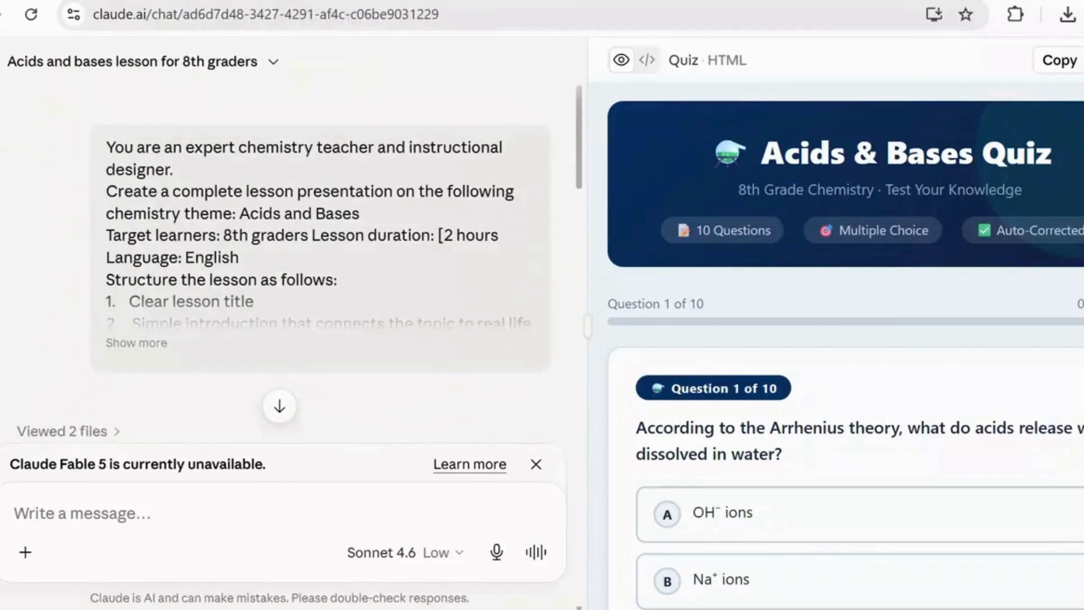
pyautogui.scroll(-6, 282, 271)
pyautogui.scroll(-1, 282, 271)
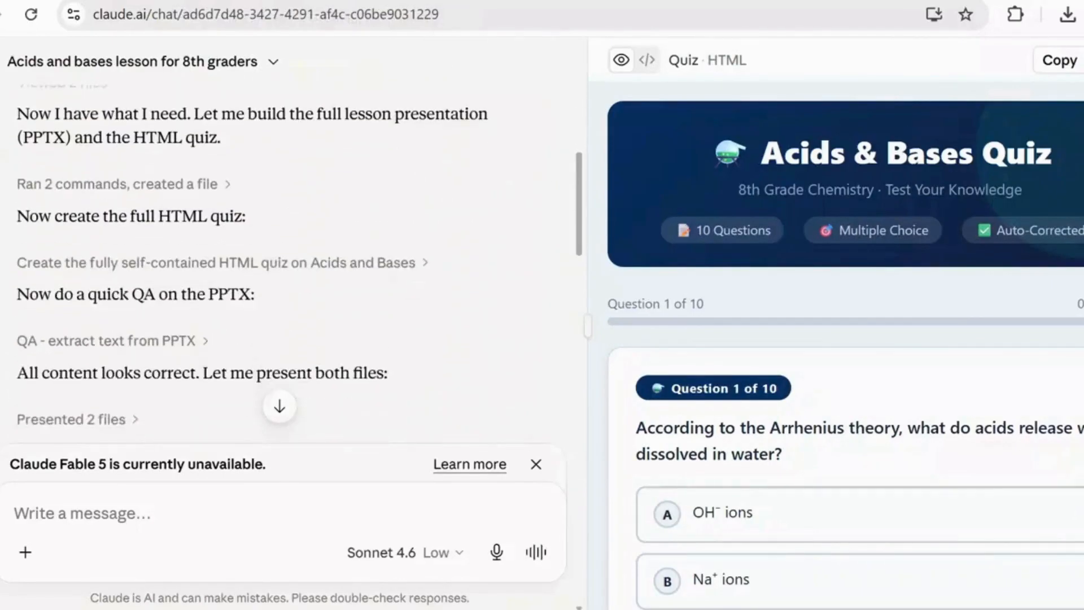
pyautogui.scroll(1, 282, 270)
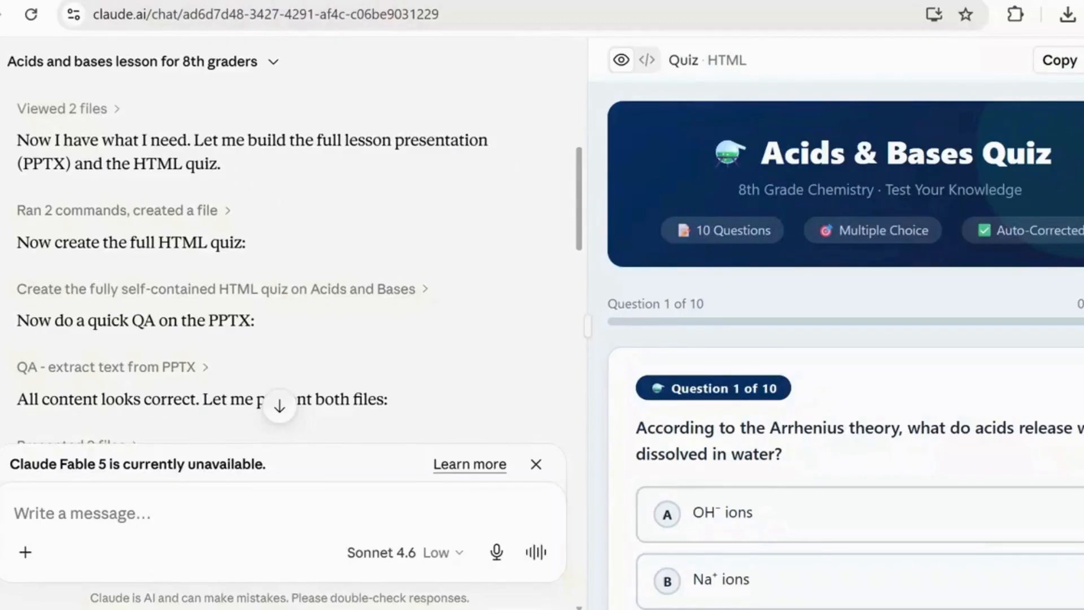
pyautogui.scroll(-2, 283, 197)
pyautogui.scroll(-2, 283, 254)
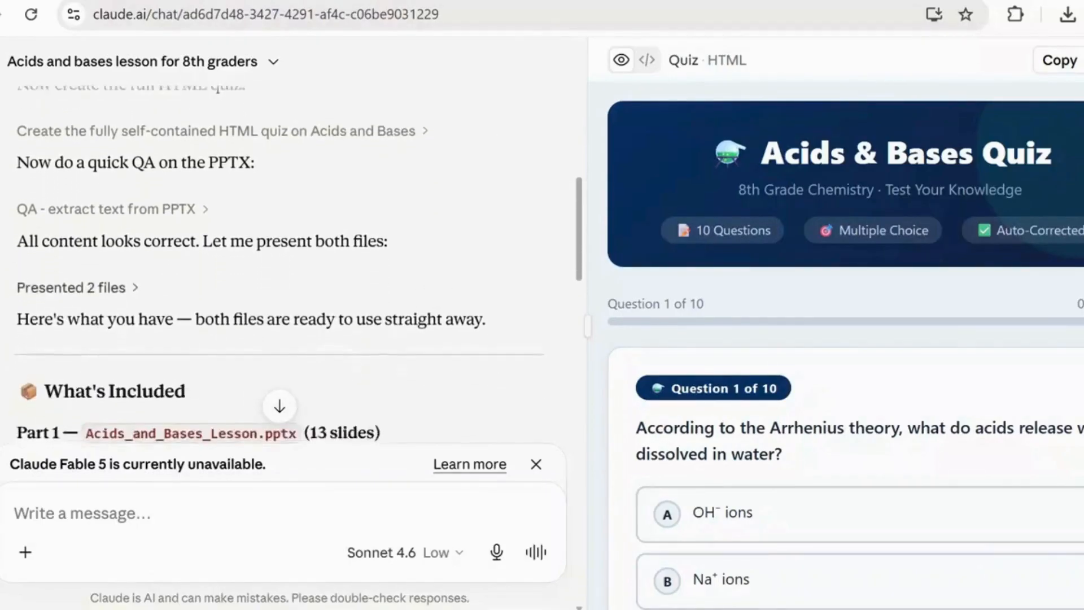
pyautogui.scroll(-1, 496, 387)
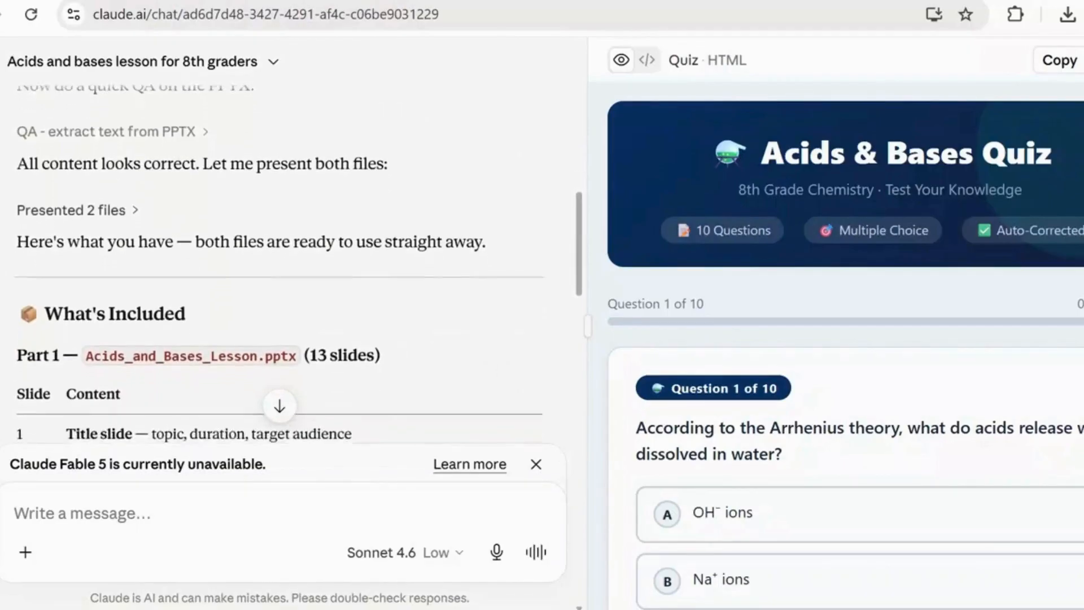
pyautogui.scroll(1, 496, 388)
pyautogui.scroll(-1, 496, 387)
pyautogui.scroll(-2, 282, 254)
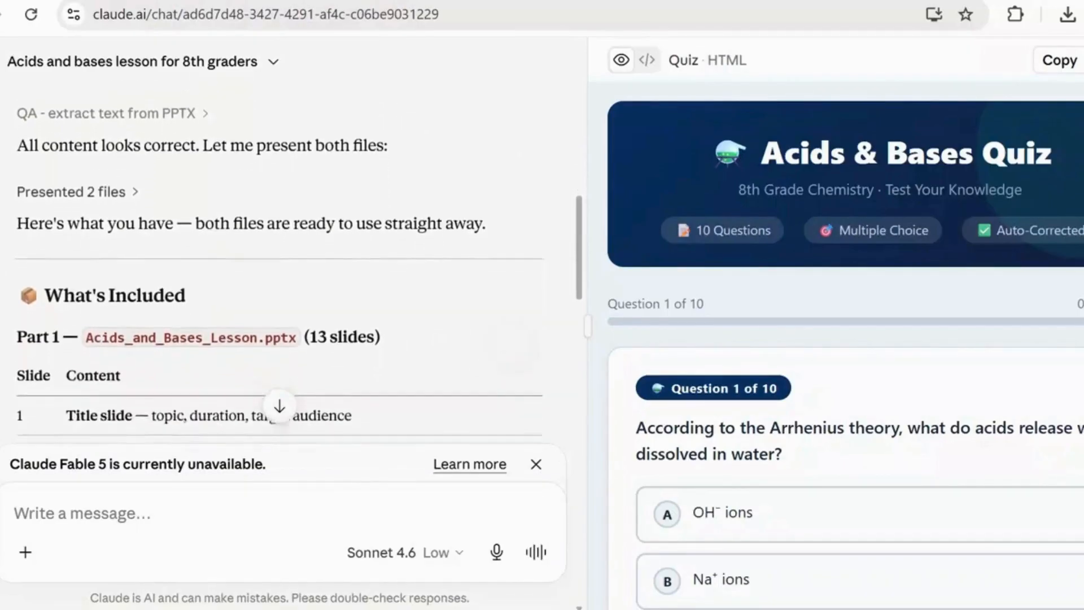
# - Read through the slide-by-slide content table of Acids_and_Bases_Lesson.pptx and the note on presenter notes below it
pyautogui.scroll(-2, 282, 266)
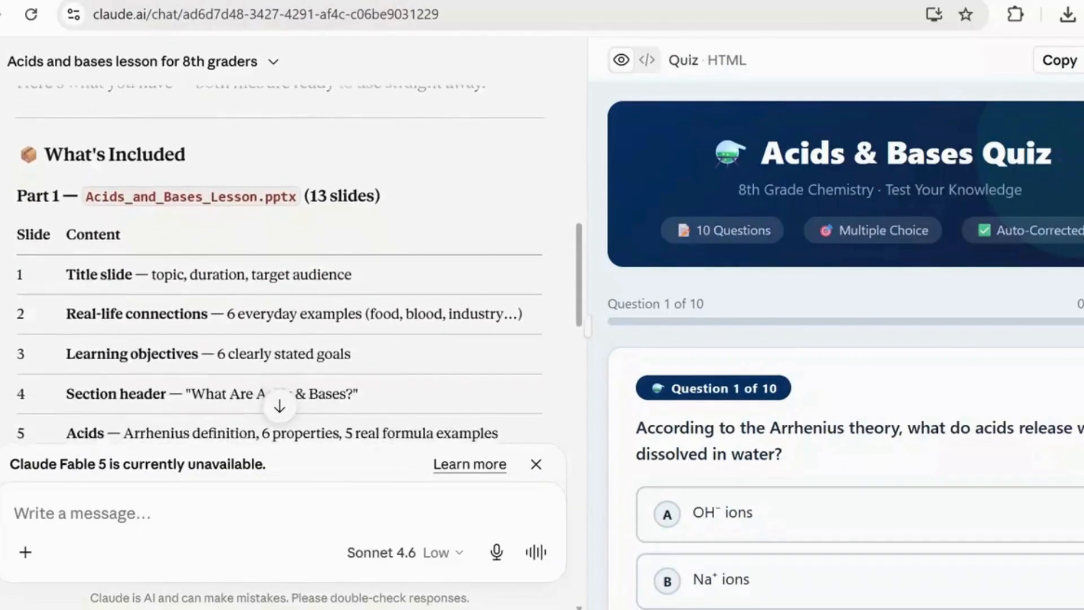
pyautogui.scroll(-1, 279, 268)
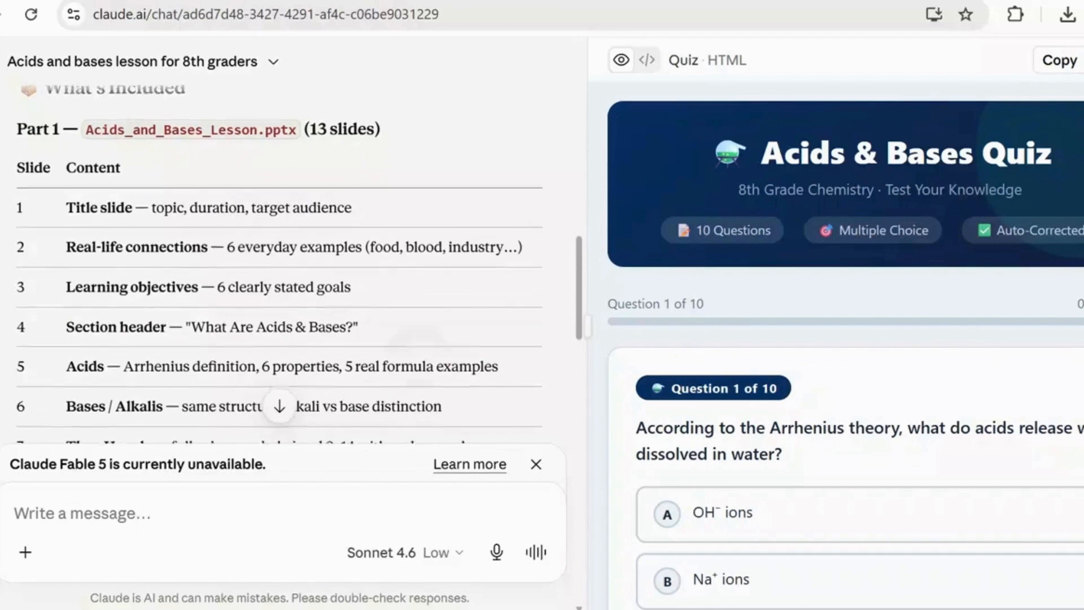
pyautogui.scroll(-1, 280, 265)
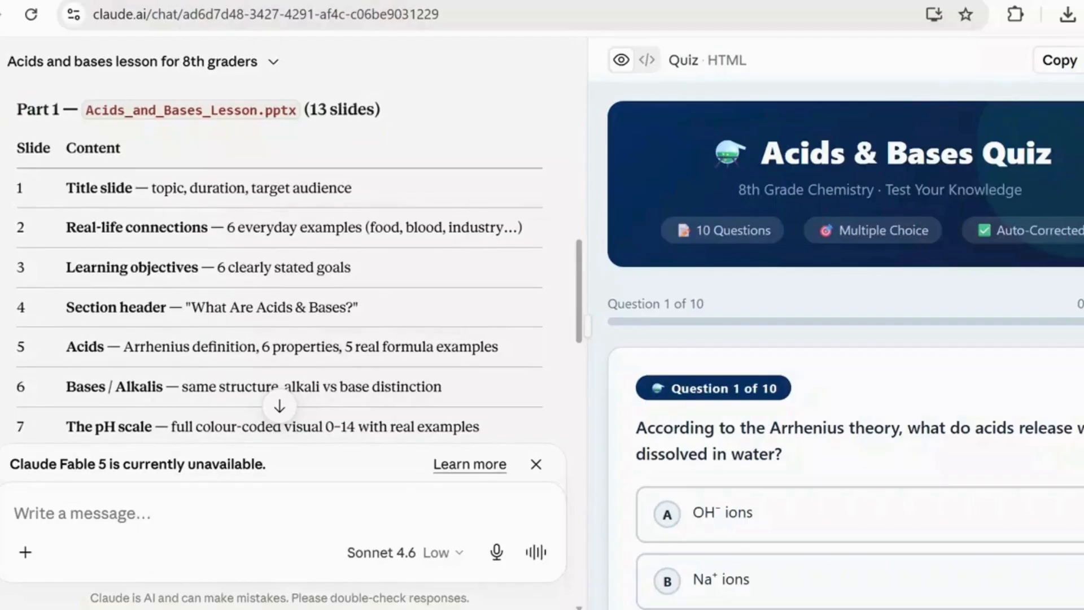
pyautogui.scroll(-1, 279, 263)
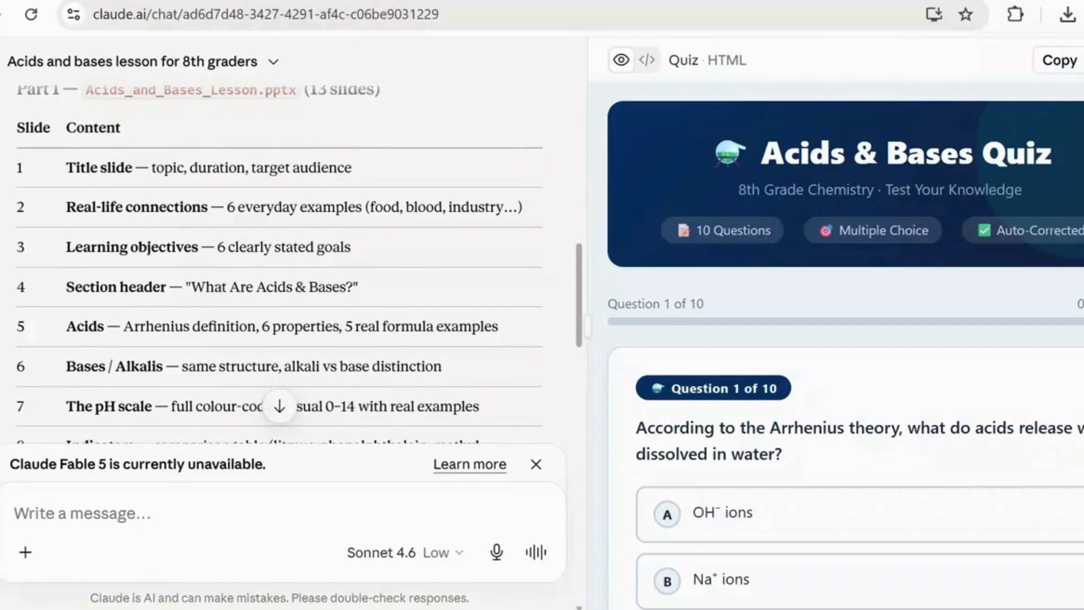
pyautogui.scroll(-3, 279, 263)
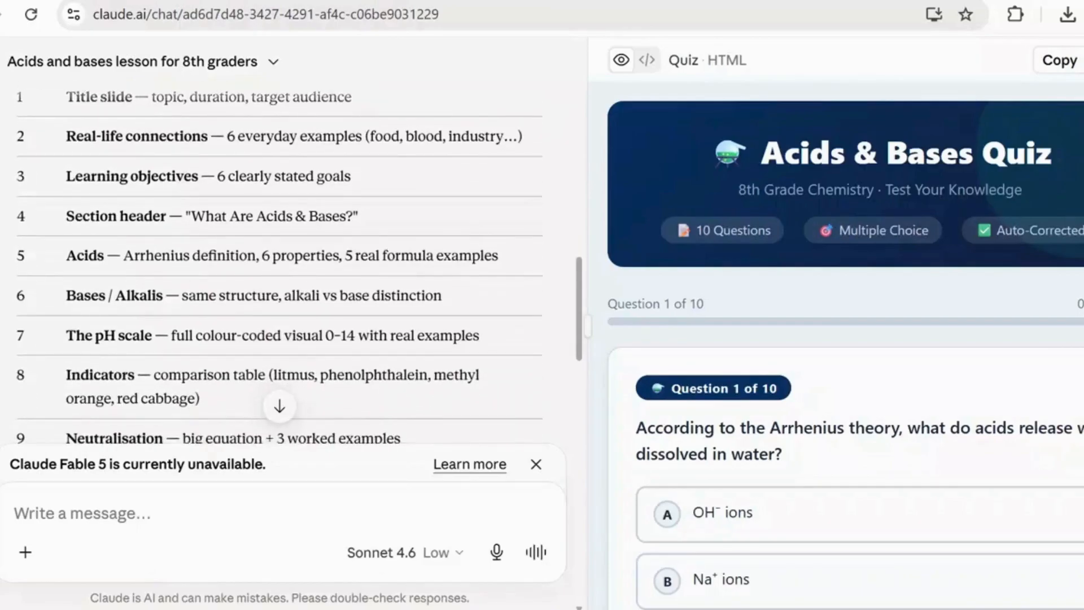
pyautogui.scroll(-2, 280, 263)
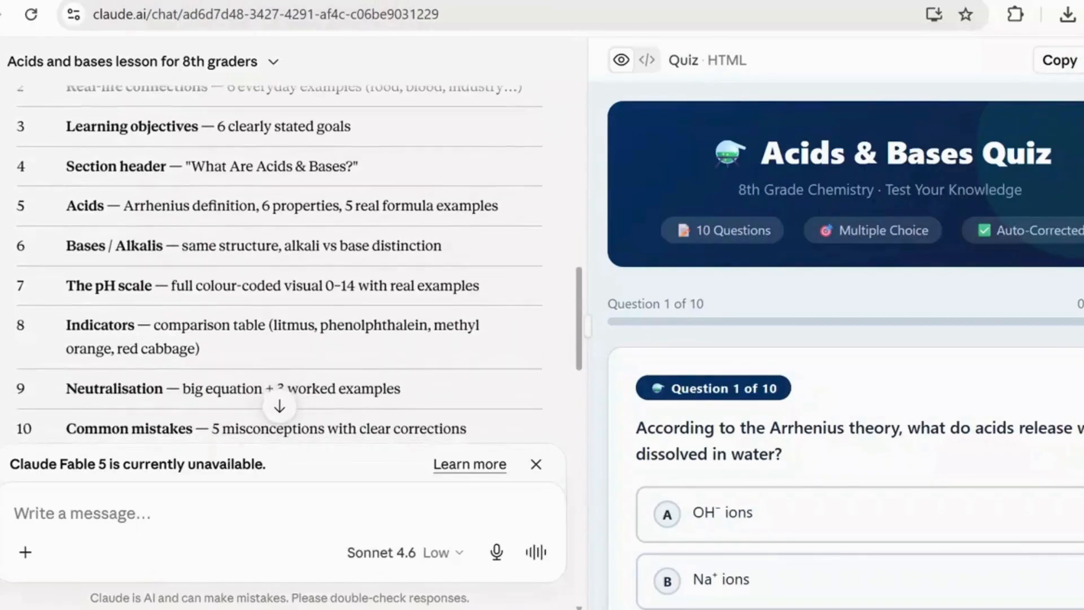
pyautogui.scroll(-2, 280, 263)
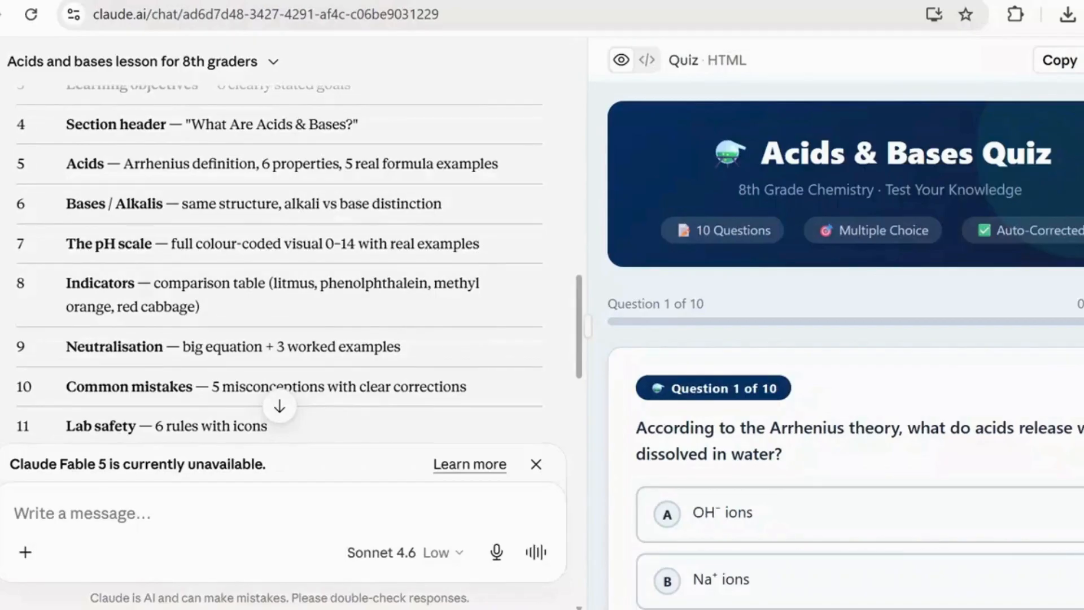
pyautogui.scroll(-2, 279, 261)
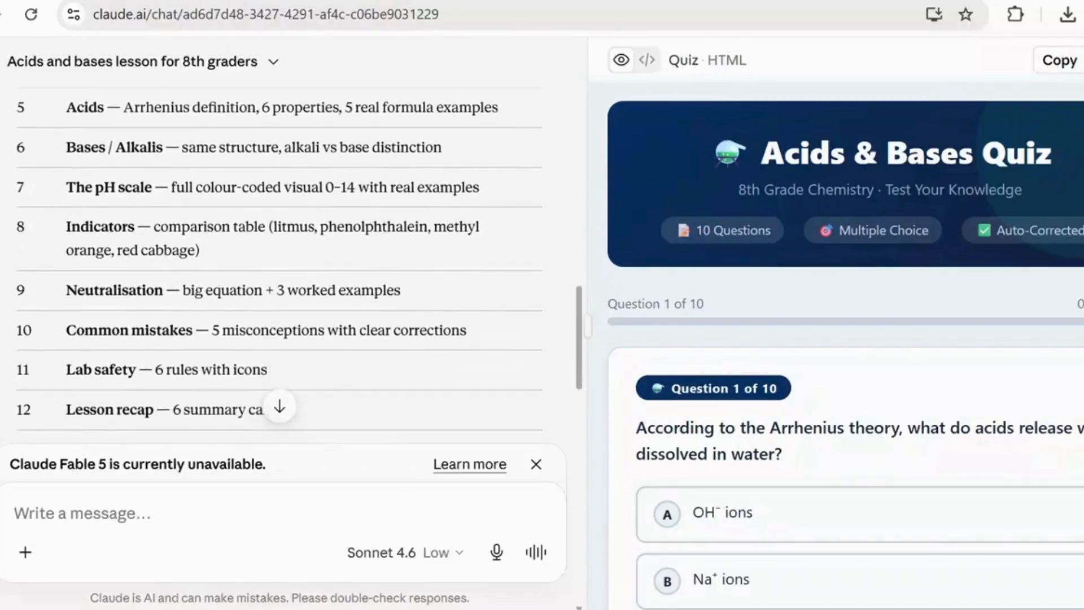
pyautogui.scroll(-1, 424, 372)
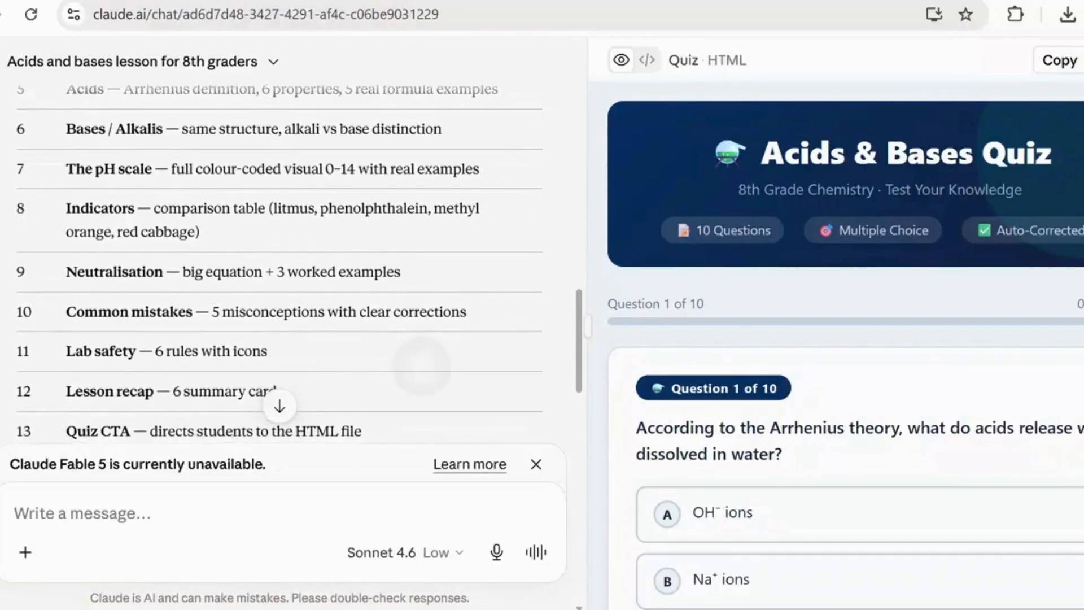
pyautogui.scroll(1, 425, 370)
pyautogui.scroll(-1, 423, 376)
pyautogui.scroll(-1, 424, 376)
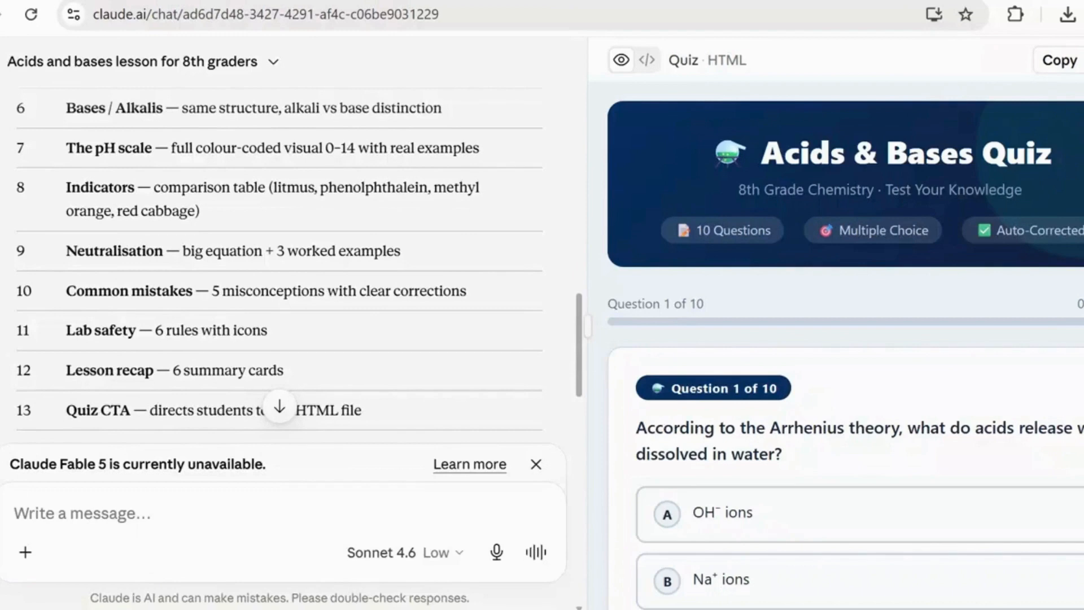
pyautogui.scroll(-1, 432, 420)
pyautogui.scroll(1, 429, 416)
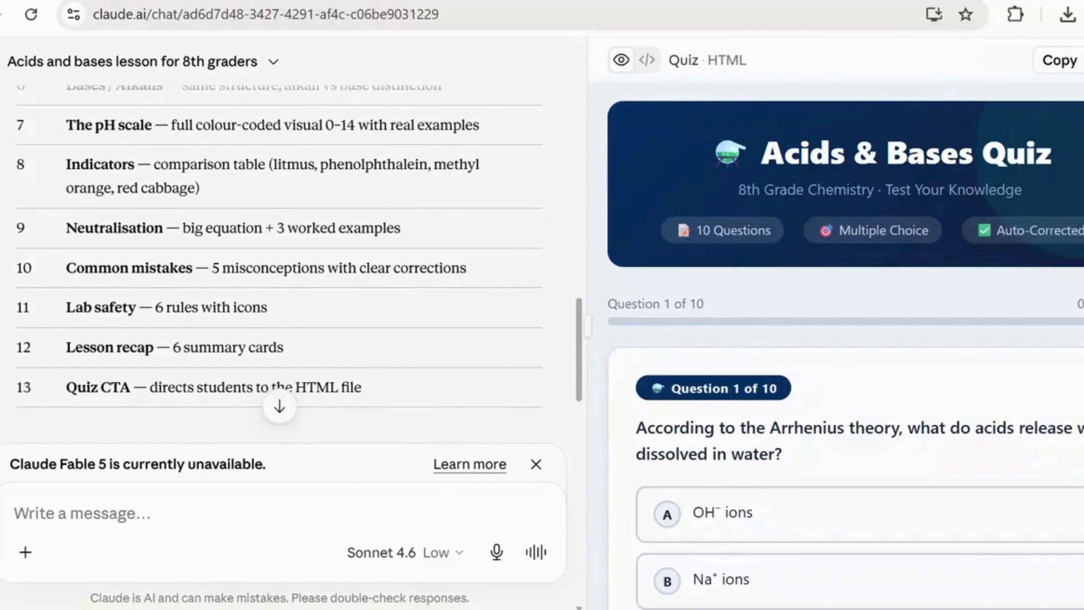
pyautogui.scroll(-1, 282, 265)
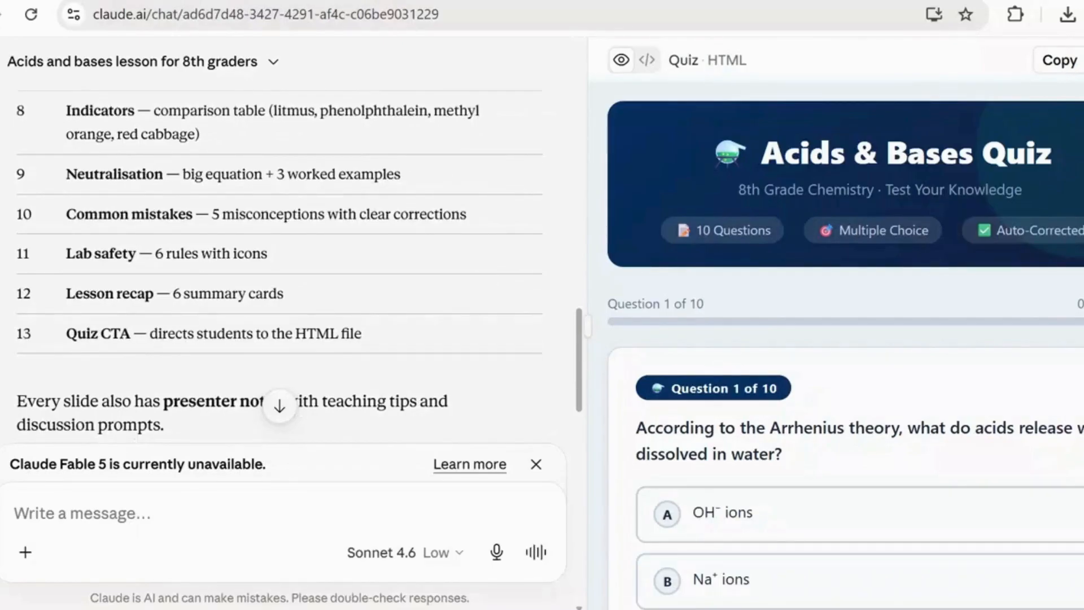
pyautogui.scroll(-1, 475, 277)
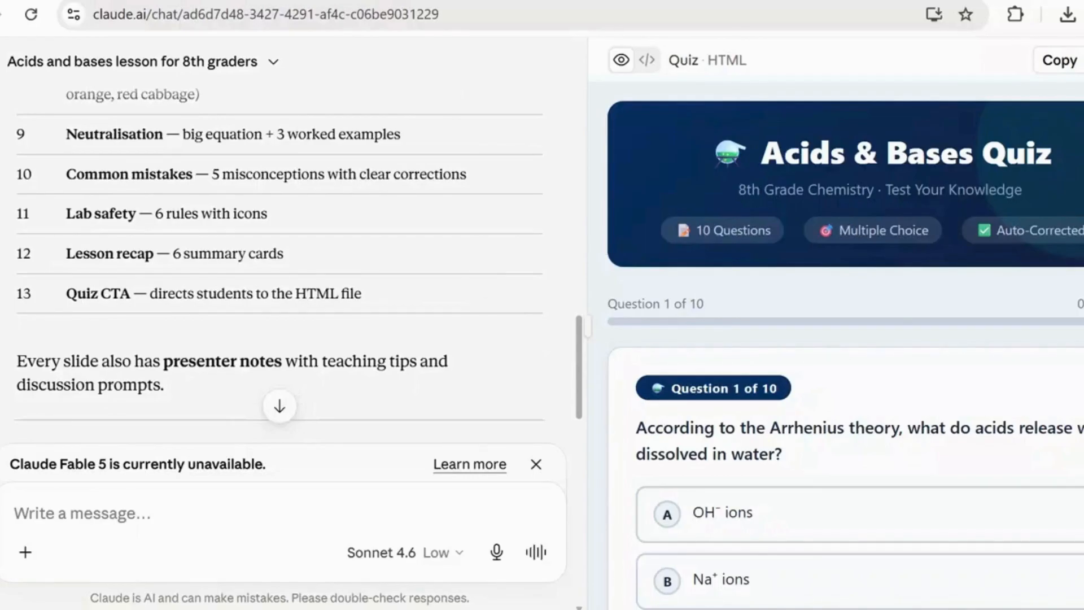
# - Read the feature list for quiz.html in Part 2, and look back over the slide table and work log above it
pyautogui.scroll(-1, 278, 263)
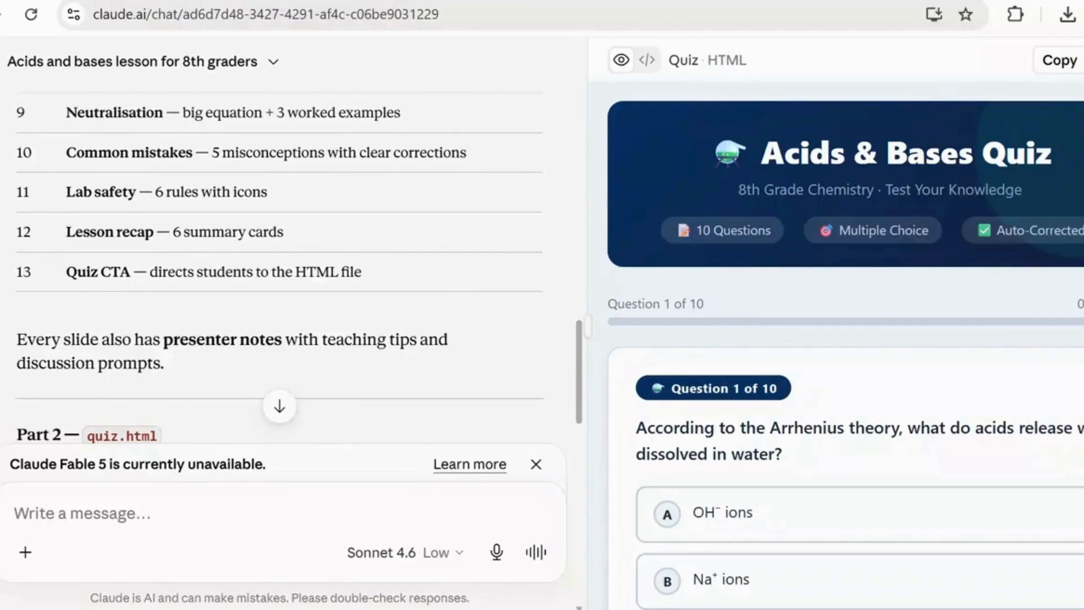
pyautogui.scroll(-4, 278, 263)
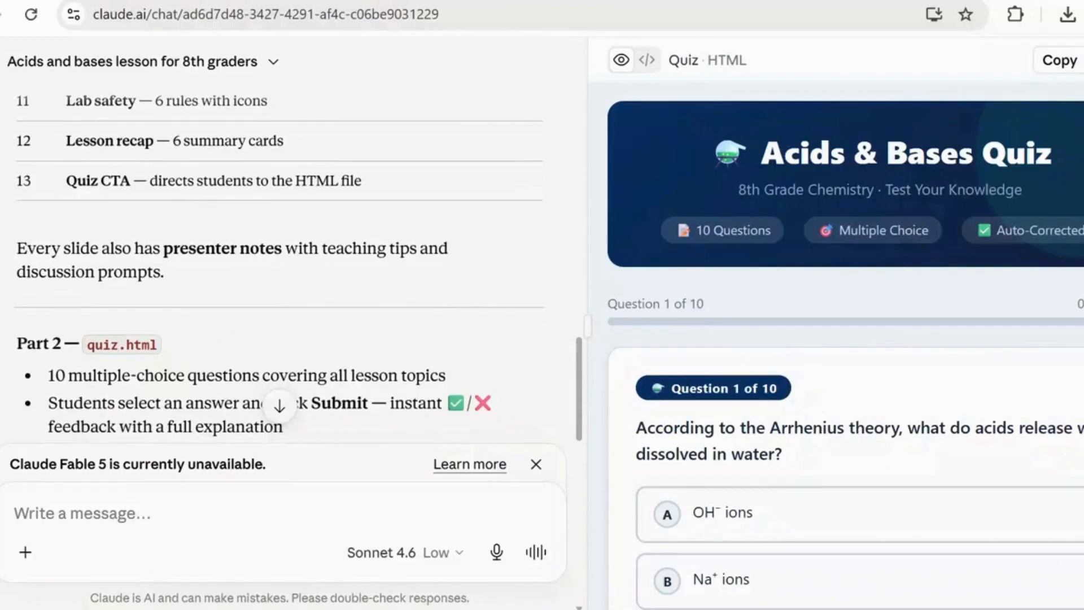
pyautogui.scroll(-3, 278, 268)
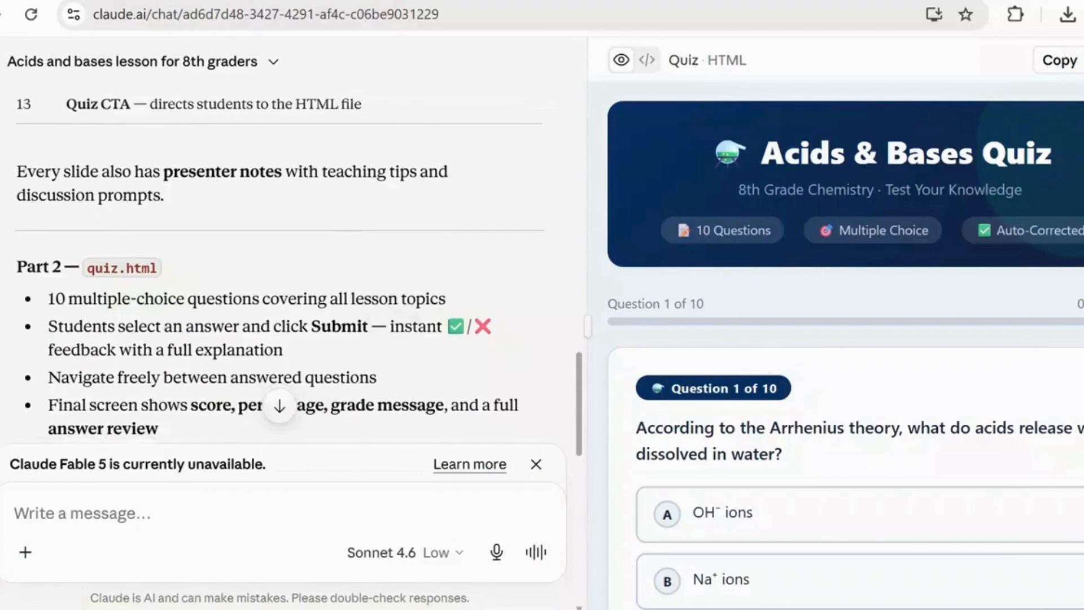
pyautogui.scroll(-3, 278, 265)
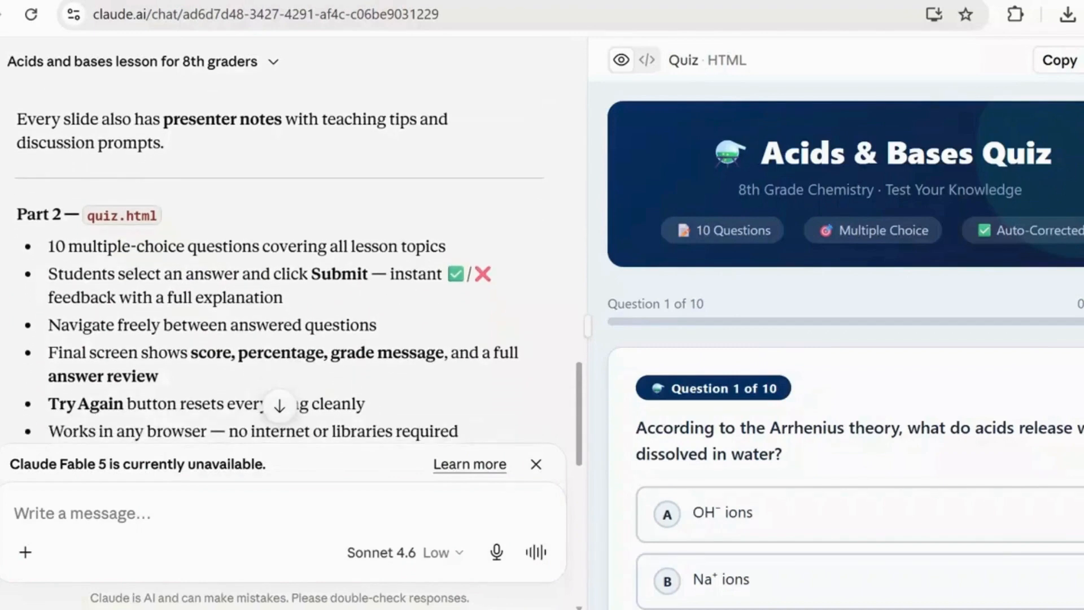
pyautogui.scroll(-3, 278, 266)
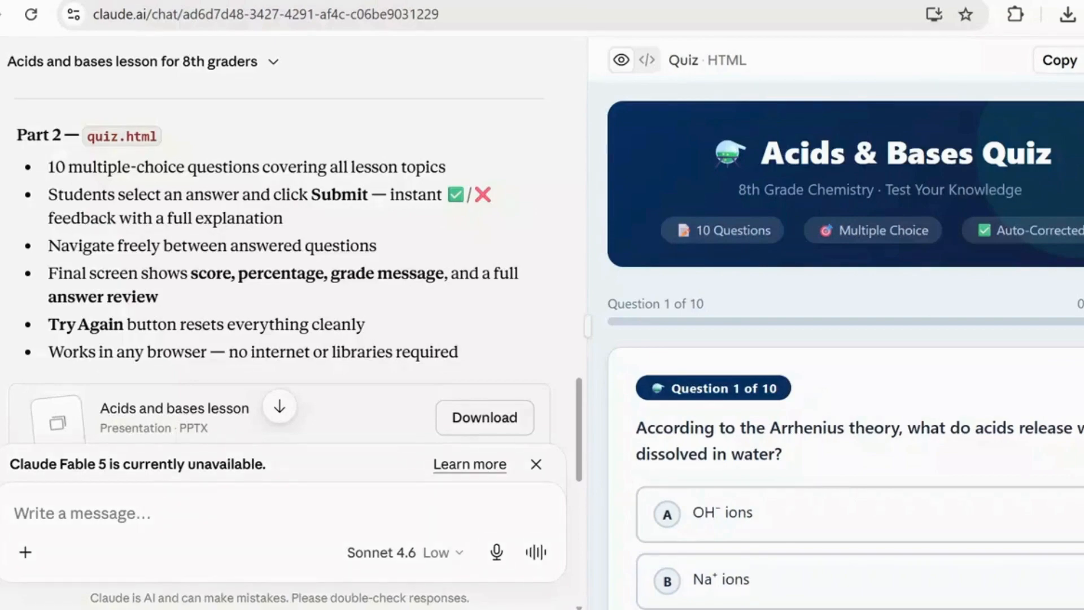
pyautogui.scroll(-2, 845, 339)
pyautogui.scroll(2, 845, 338)
pyautogui.scroll(6, 282, 254)
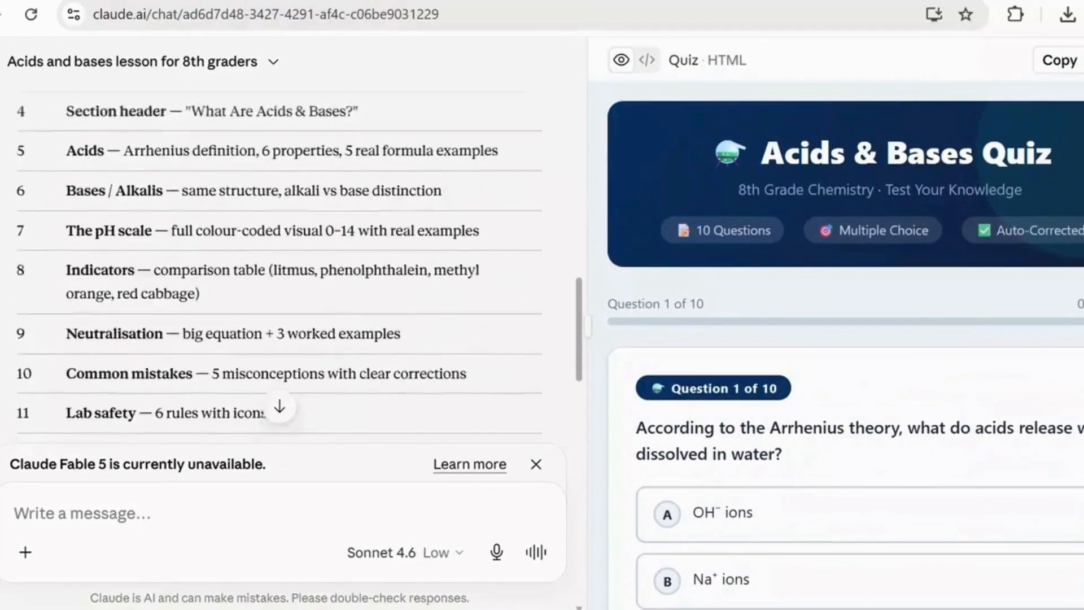
pyautogui.scroll(11, 282, 254)
pyautogui.scroll(-5, 282, 254)
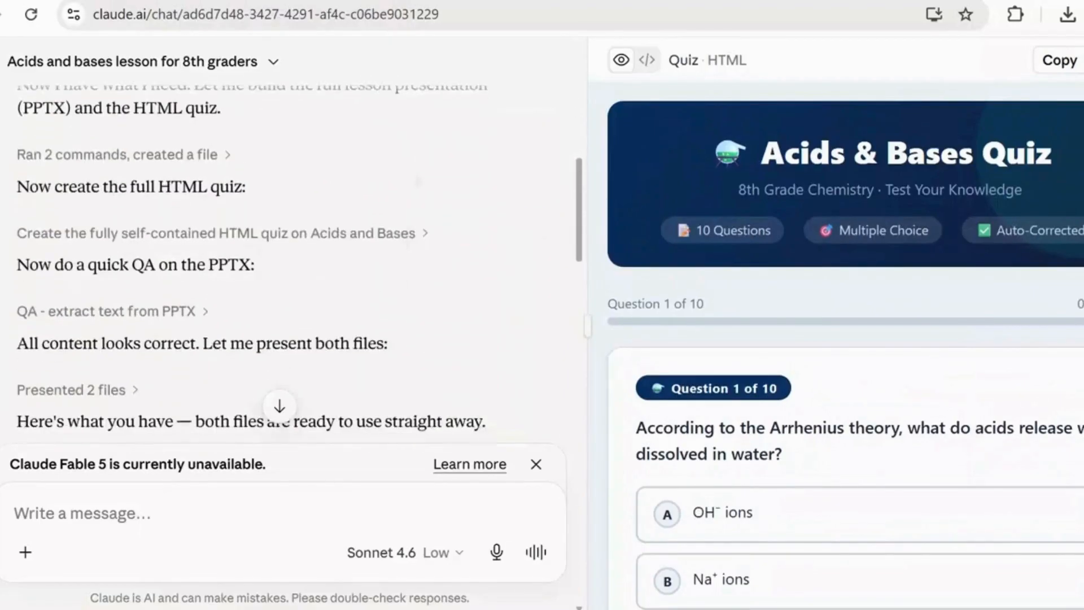
pyautogui.scroll(-4, 283, 254)
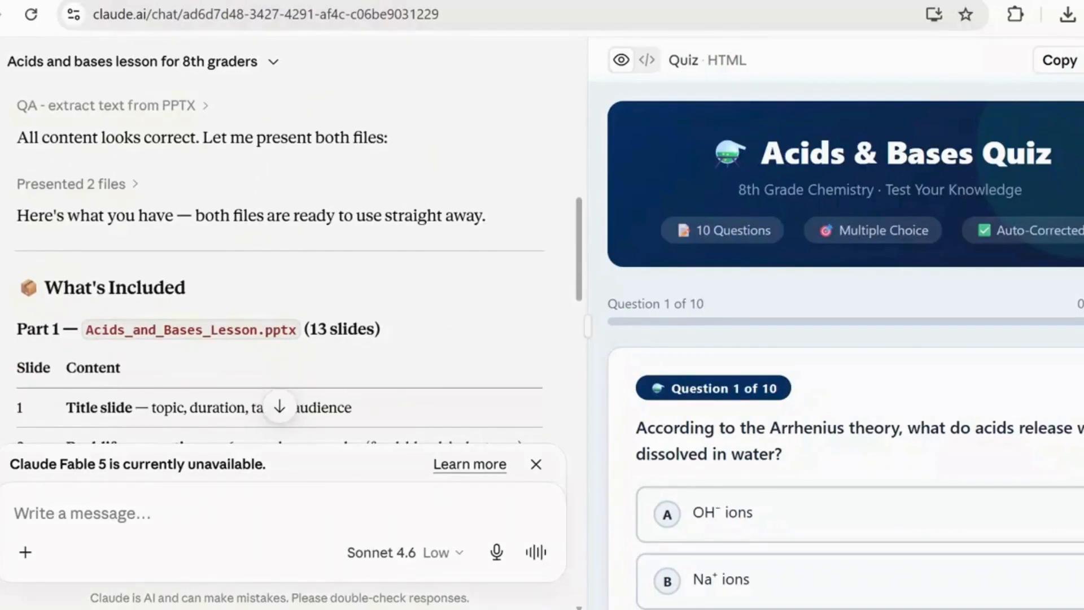
# - Examine question 1 on the Arrhenius theory in the quiz preview and try the H⁺ ions option
pyautogui.scroll(-4, 845, 338)
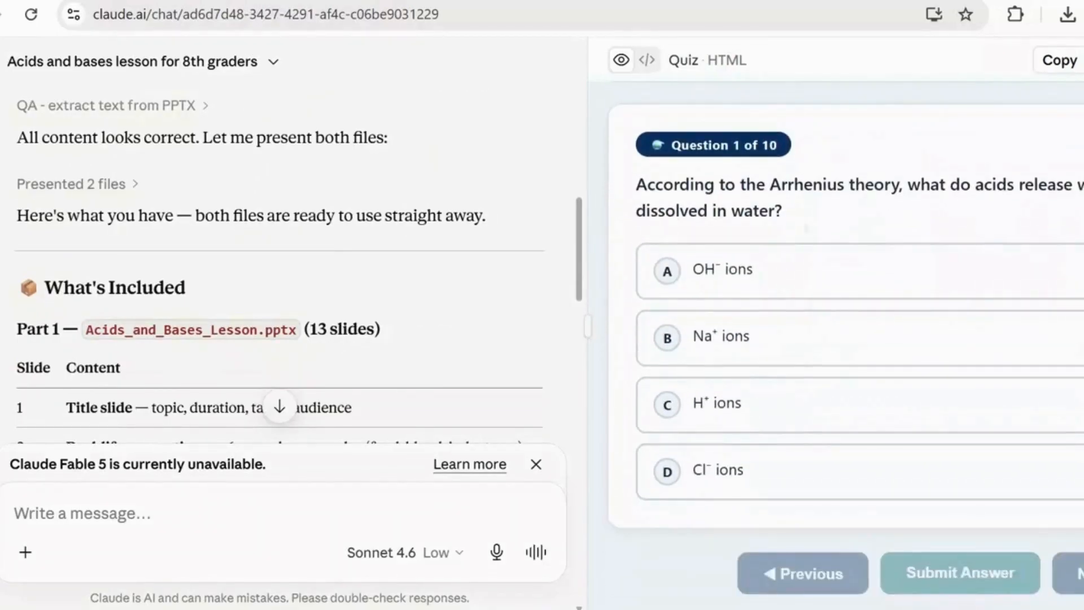
pyautogui.scroll(4, 845, 339)
pyautogui.scroll(-3, 845, 339)
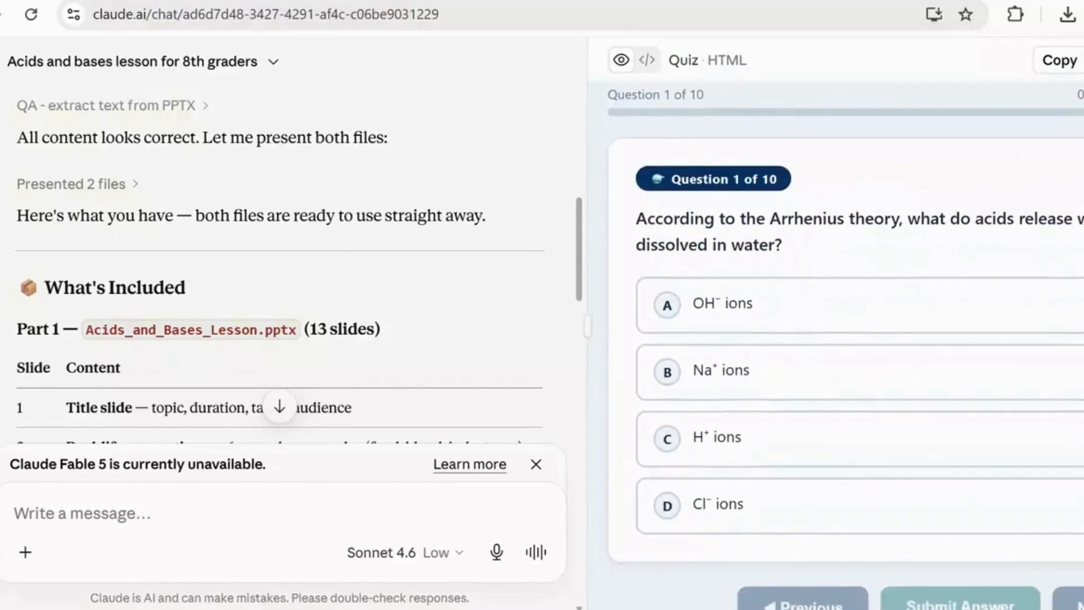
pyautogui.scroll(-1, 841, 344)
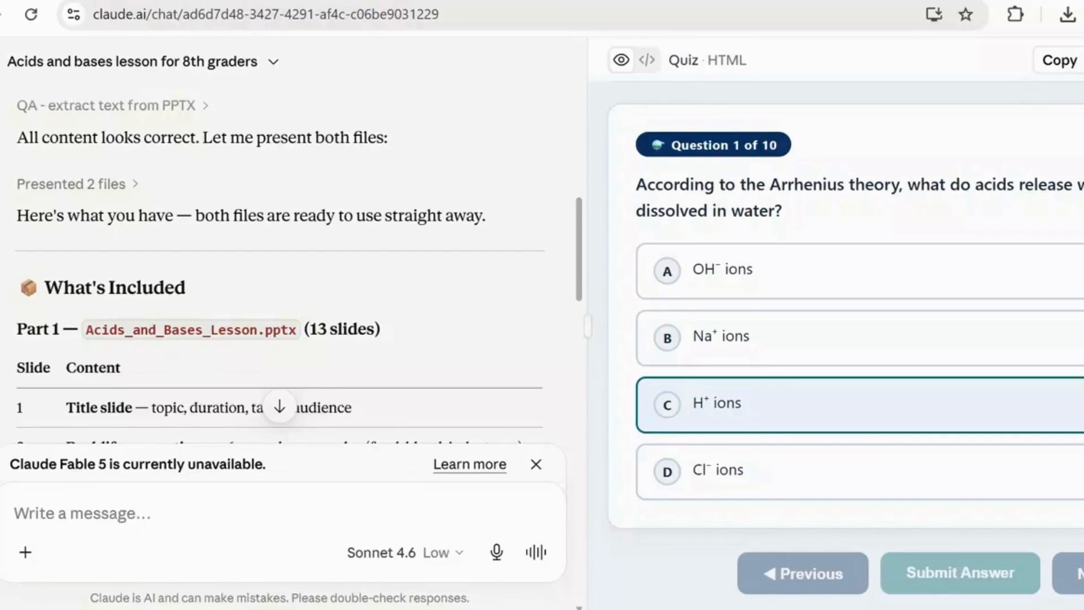
# - Go to the acids and bases lesson presentation in the chat, open it in PowerPoint and enable editing
pyautogui.scroll(5, 279, 254)
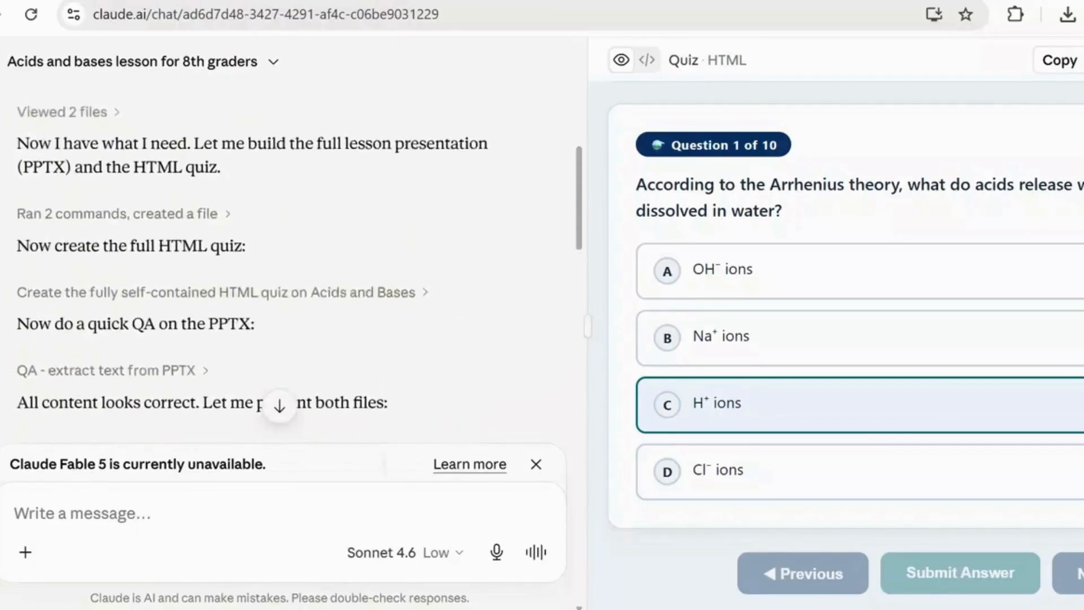
pyautogui.scroll(-7, 280, 254)
pyautogui.scroll(1, 279, 254)
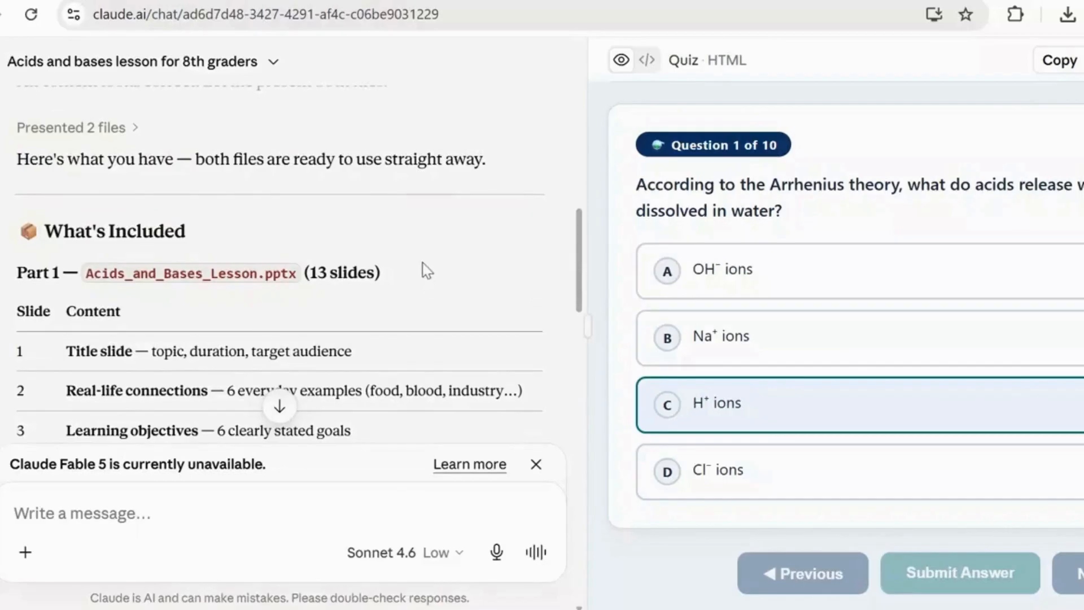
pyautogui.scroll(-10, 305, 212)
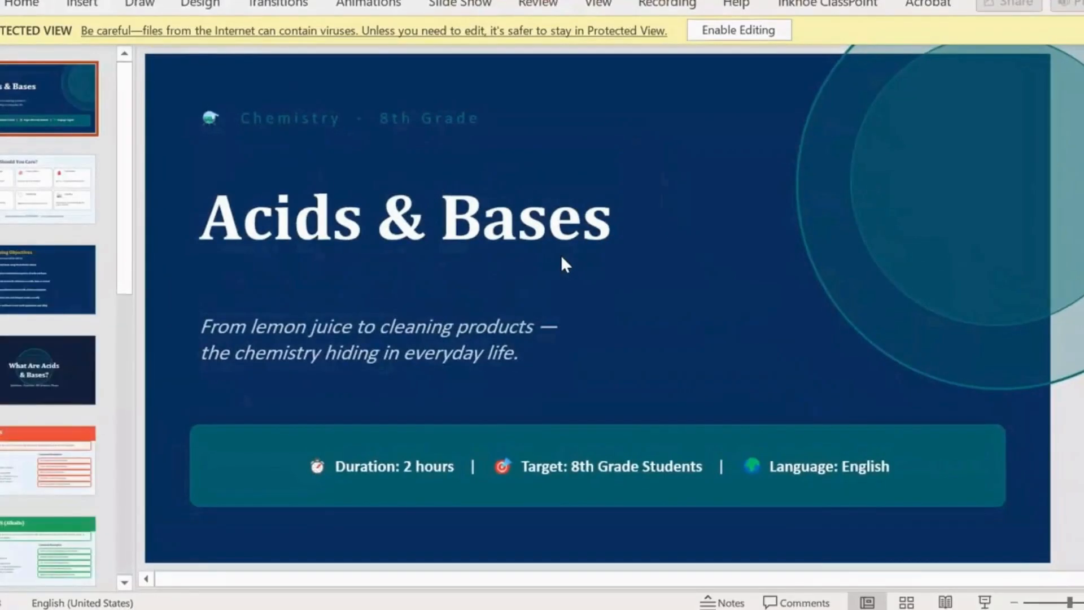
pyautogui.click(723, 32)
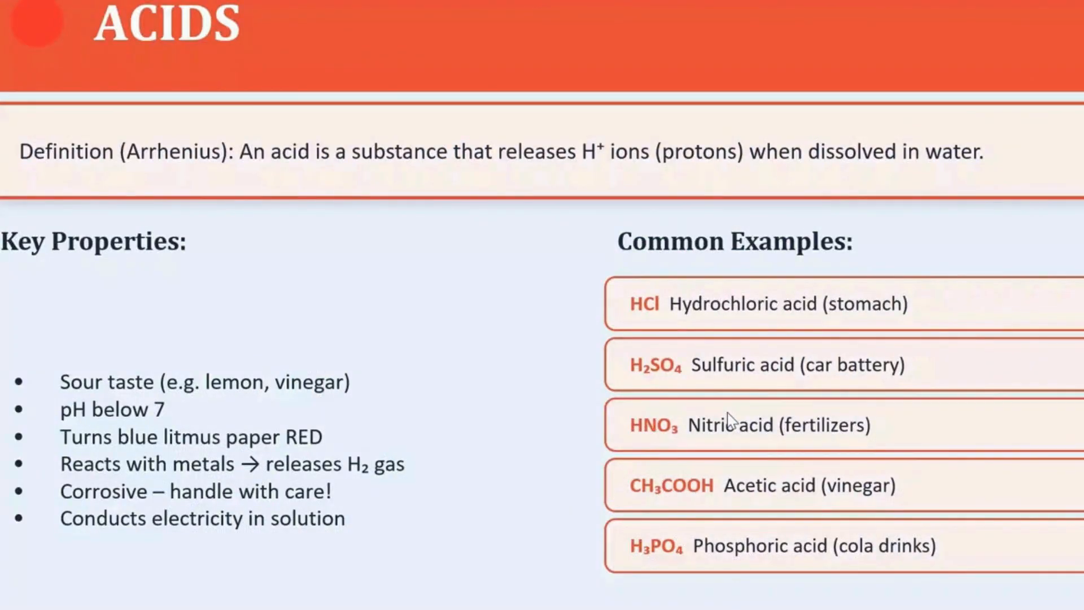
# - Page through the lesson slides from Acids through the pH scale, indicators and neutralisation to the lesson recap
pyautogui.scroll(-1, 727, 413)
pyautogui.scroll(-1, 727, 413)
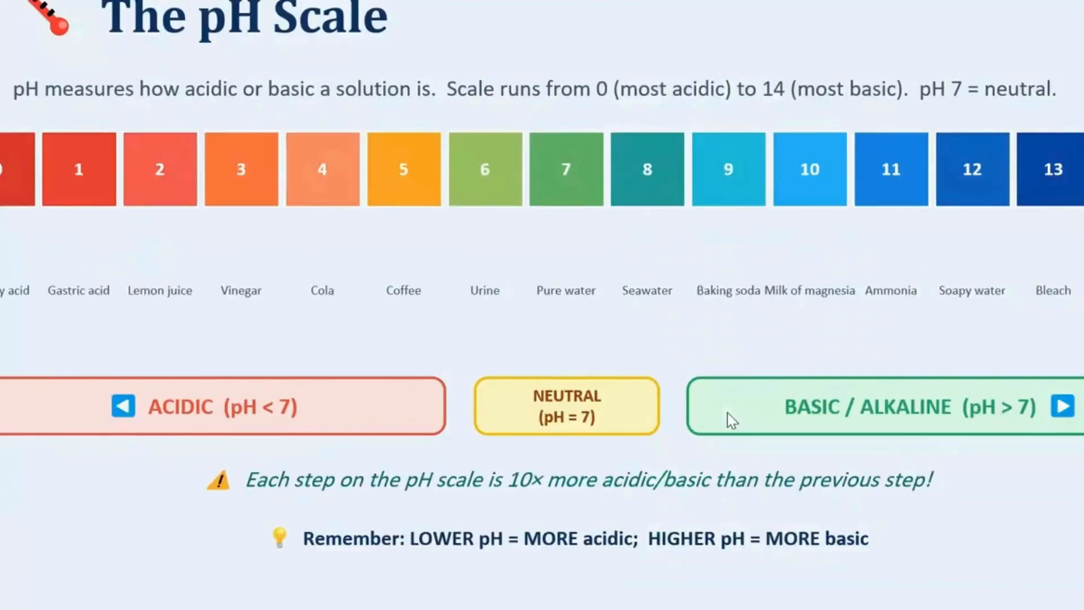
pyautogui.scroll(-1, 728, 418)
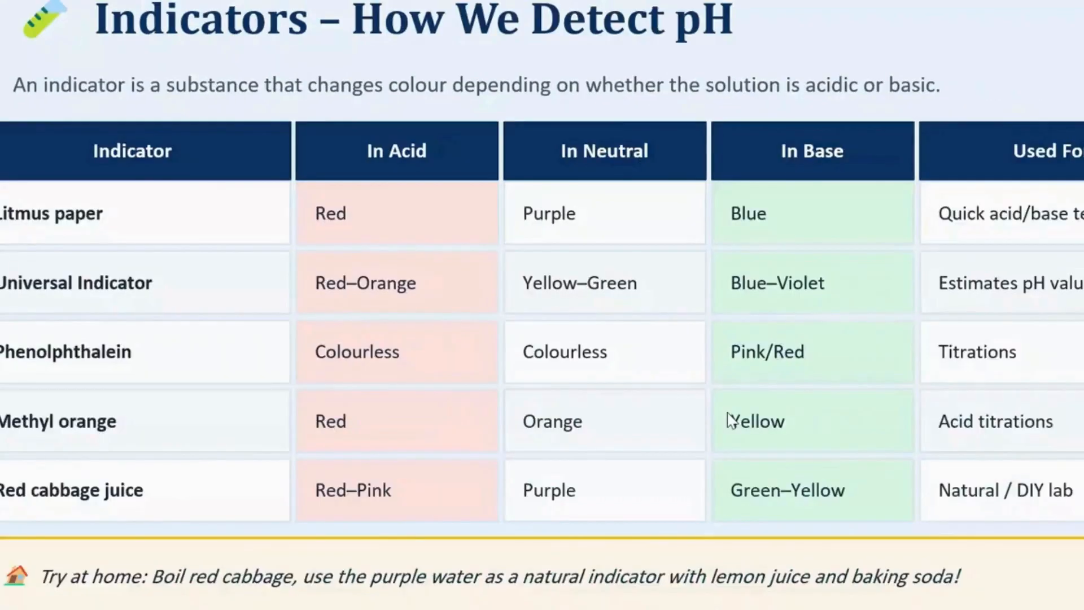
pyautogui.scroll(-1, 729, 421)
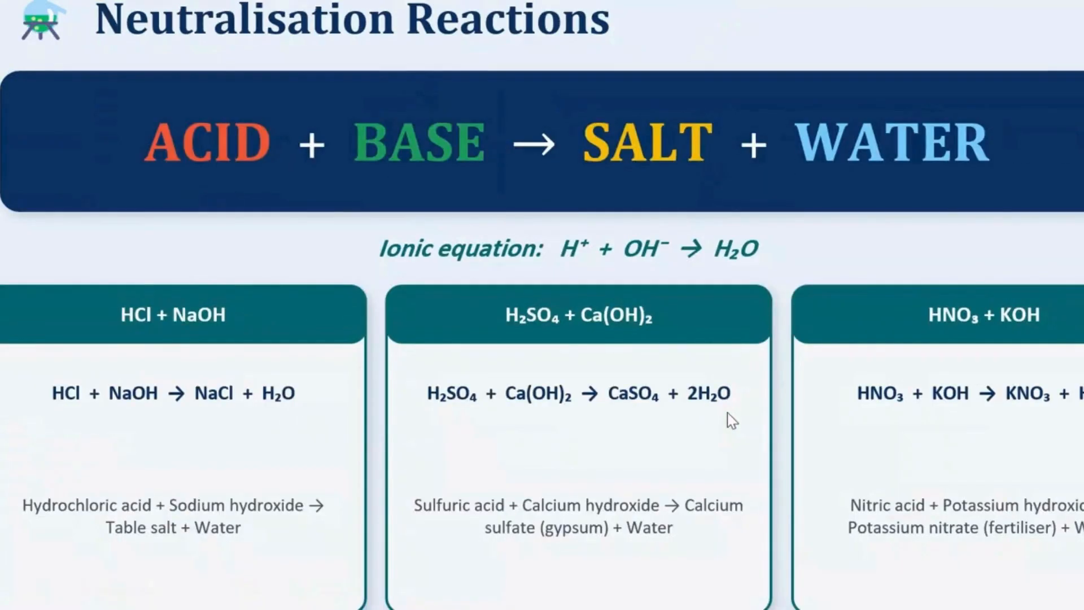
pyautogui.scroll(-1, 729, 420)
pyautogui.scroll(-1, 729, 421)
pyautogui.scroll(-1, 729, 414)
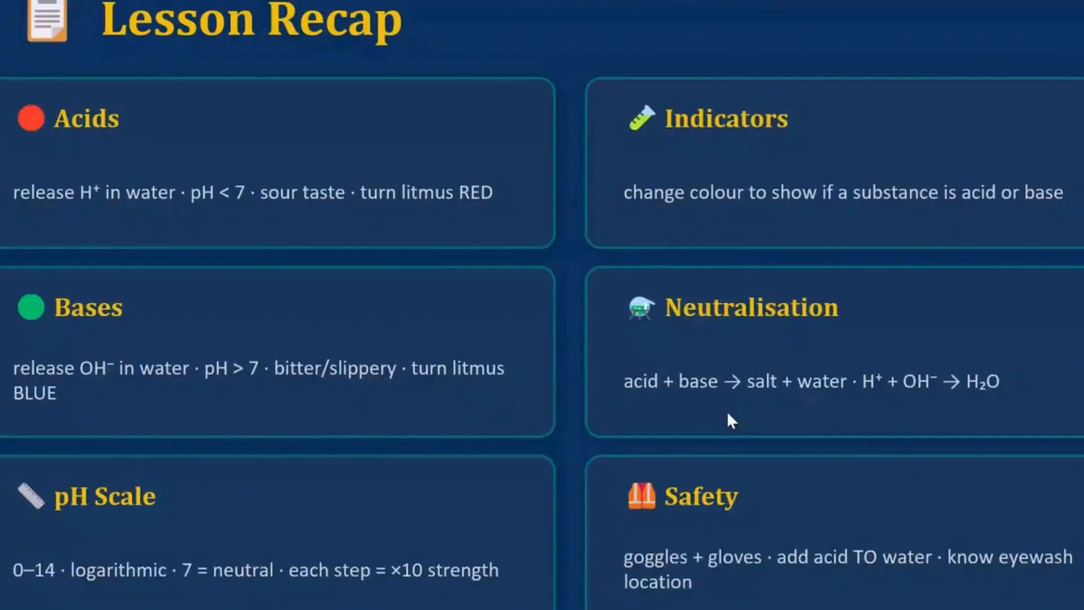
pyautogui.scroll(-1, 727, 413)
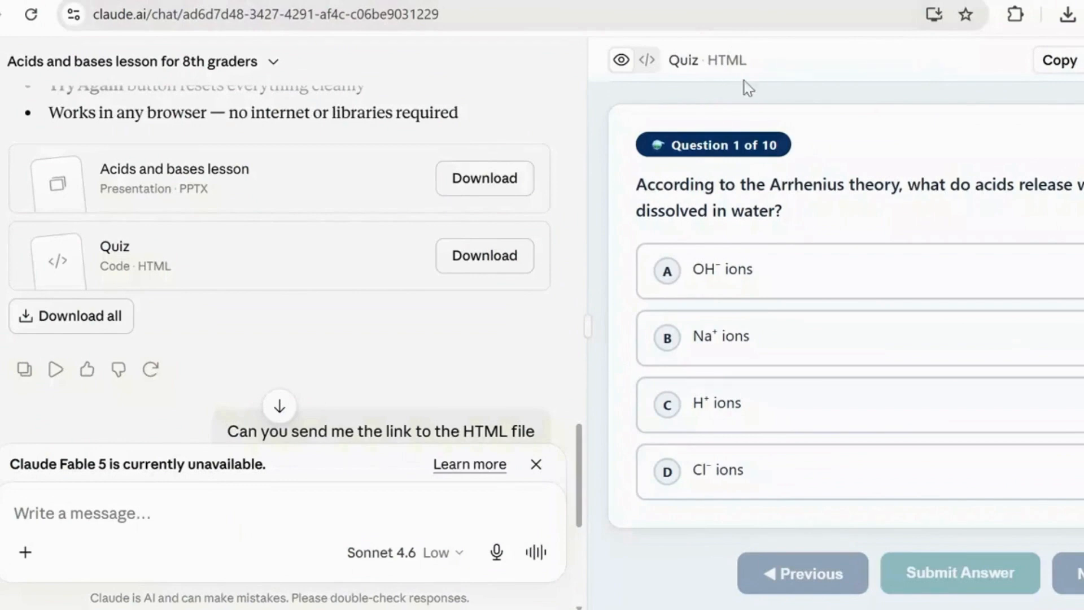
# - Download the quiz from Claude as HTML, show the file in the Downloads folder and cut quiz (1)
pyautogui.click(1081, 60)
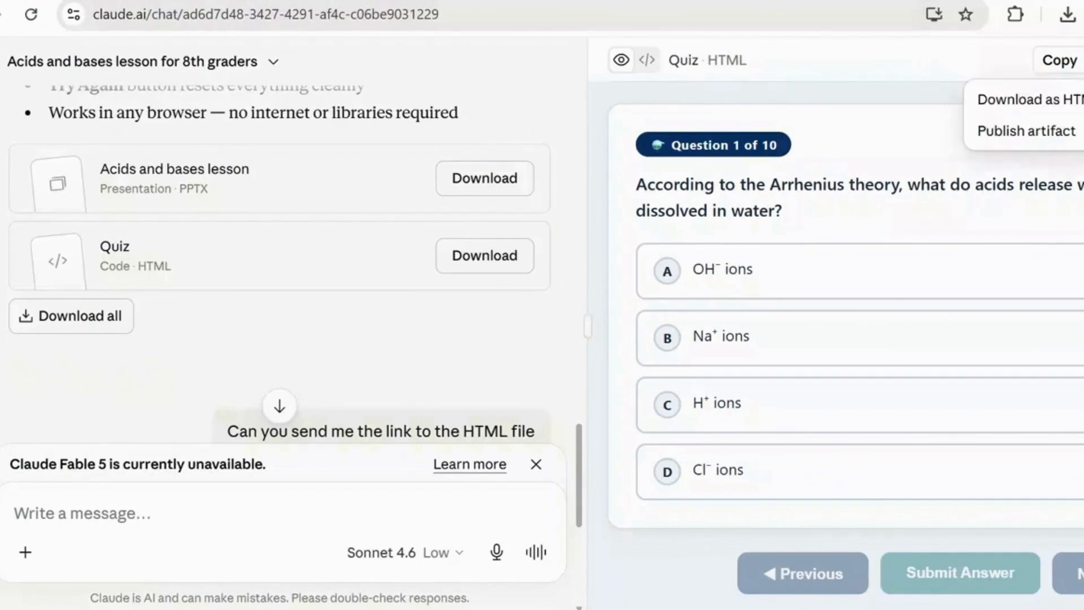
pyautogui.click(1027, 102)
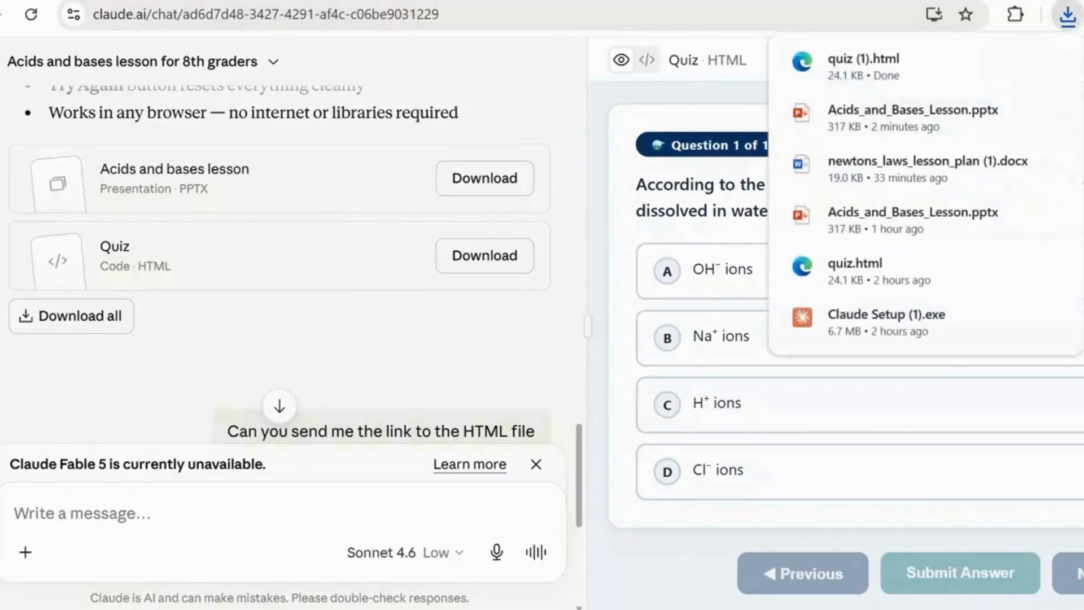
pyautogui.click(1015, 61)
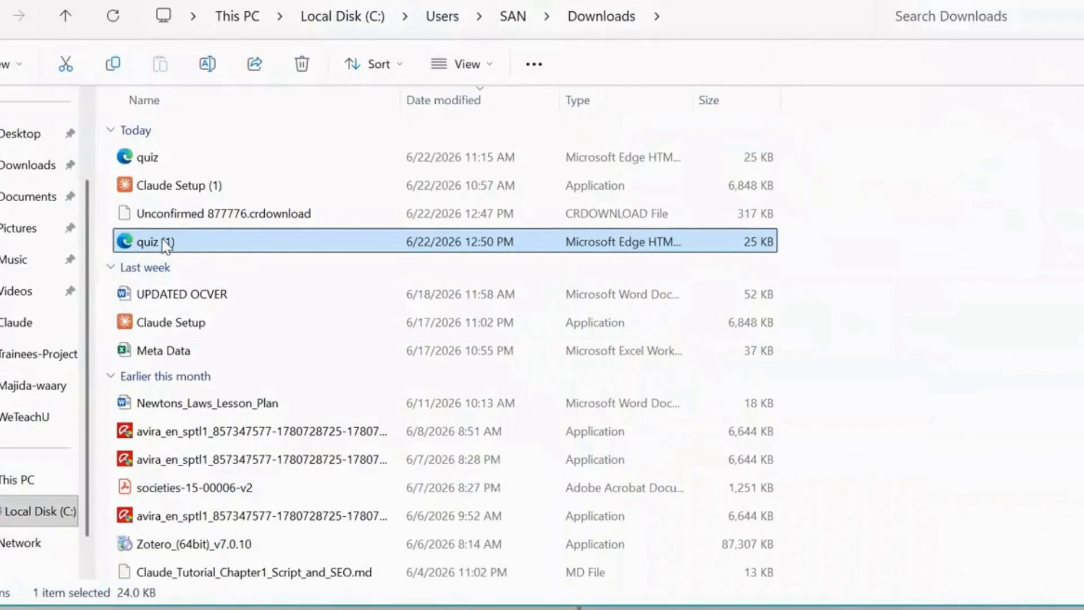
pyautogui.rightClick(165, 244)
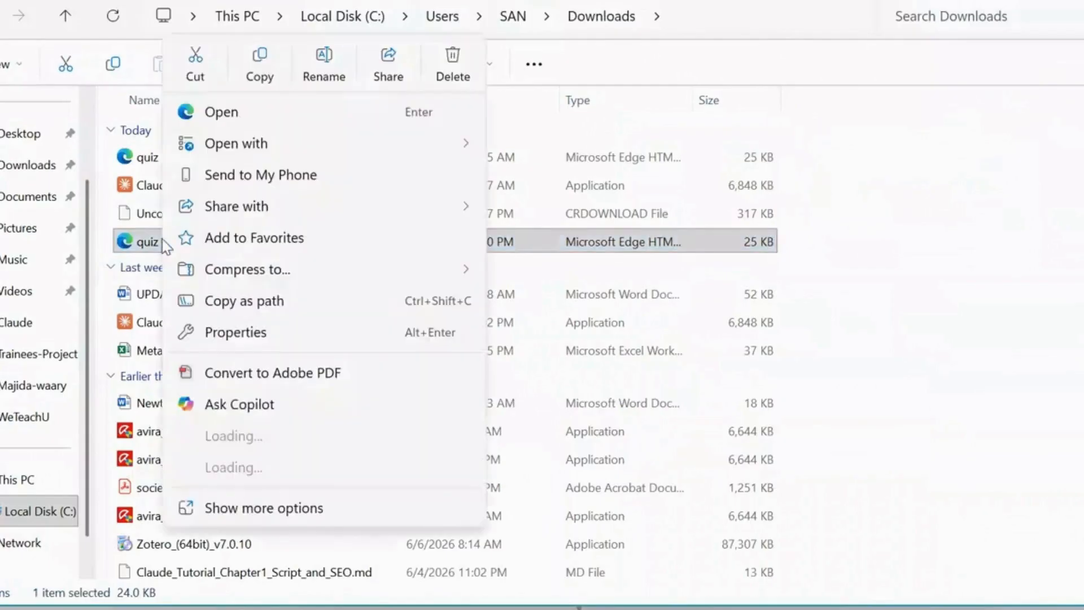
pyautogui.click(195, 72)
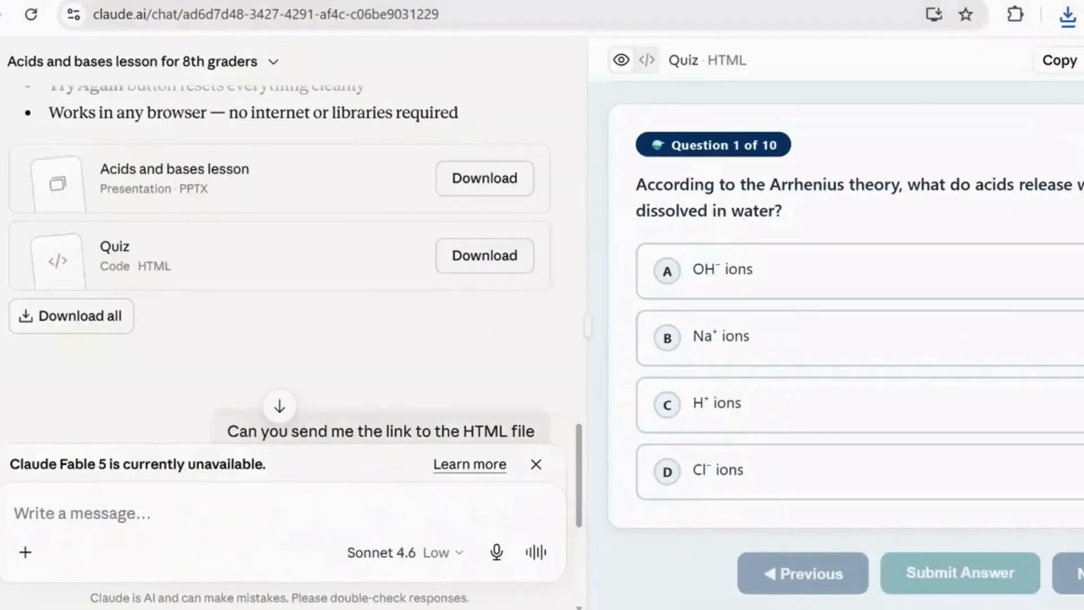
# - Switch to the Chapter-One Word document and paste the quiz file on the blank line below the quiz.html link
pyautogui.moveTo(772, 609)
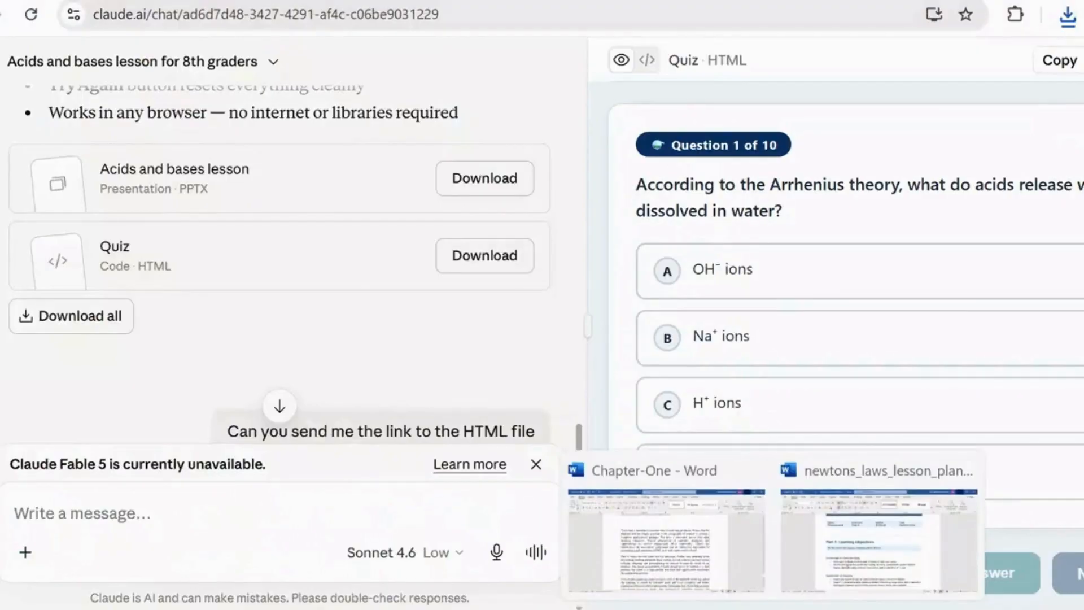
pyautogui.click(672, 571)
pyautogui.click(312, 179)
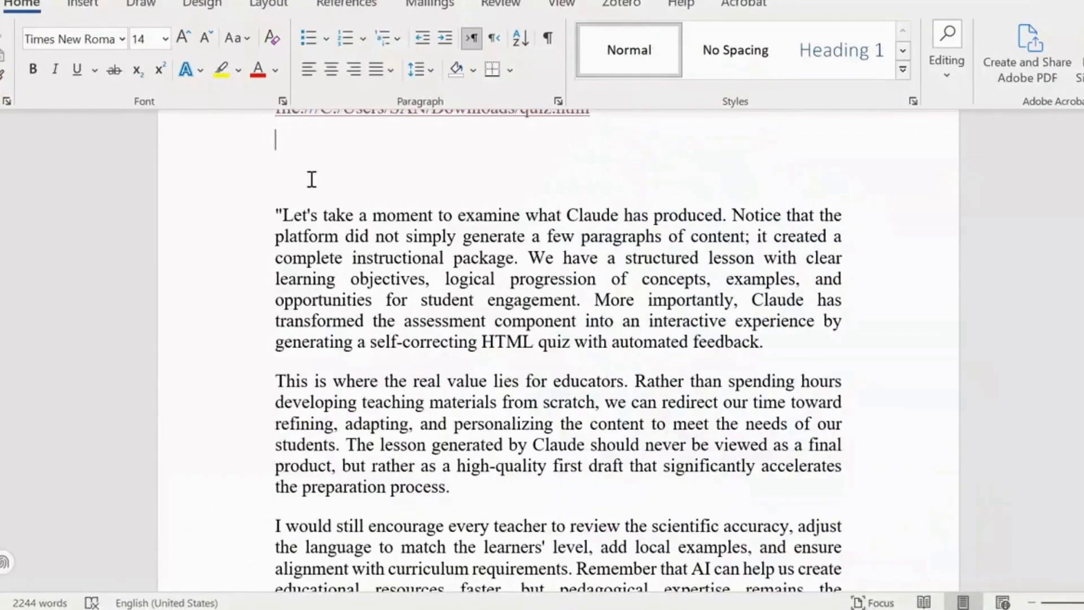
pyautogui.hotkey('ctrl', 'v')
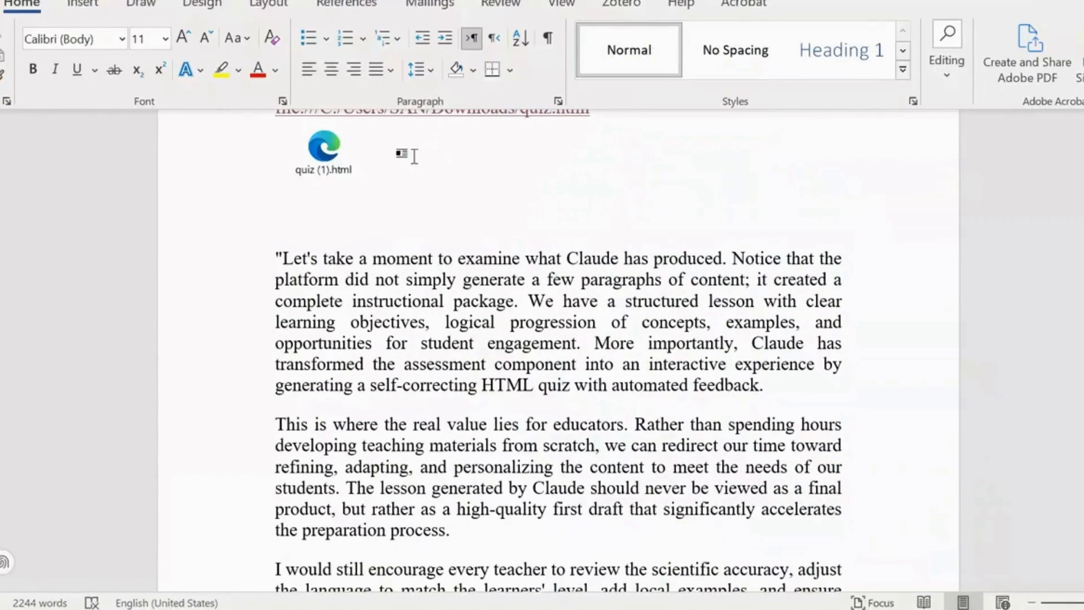
# - Open the embedded quiz (1).html from the document and allow the file to open in the browser
pyautogui.scroll(4, 501, 174)
pyautogui.doubleClick(317, 192)
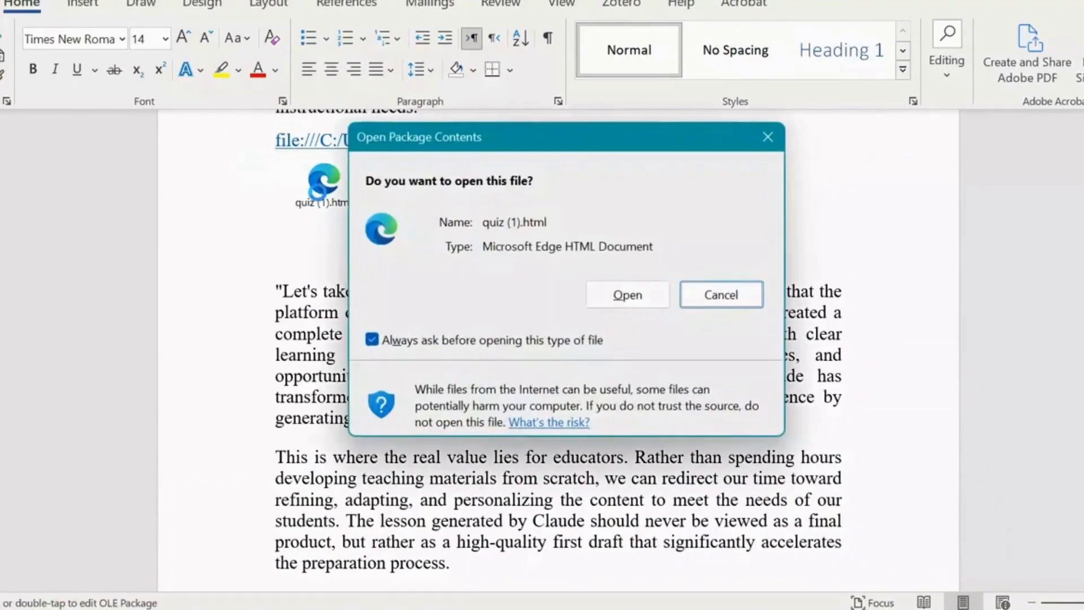
pyautogui.click(626, 294)
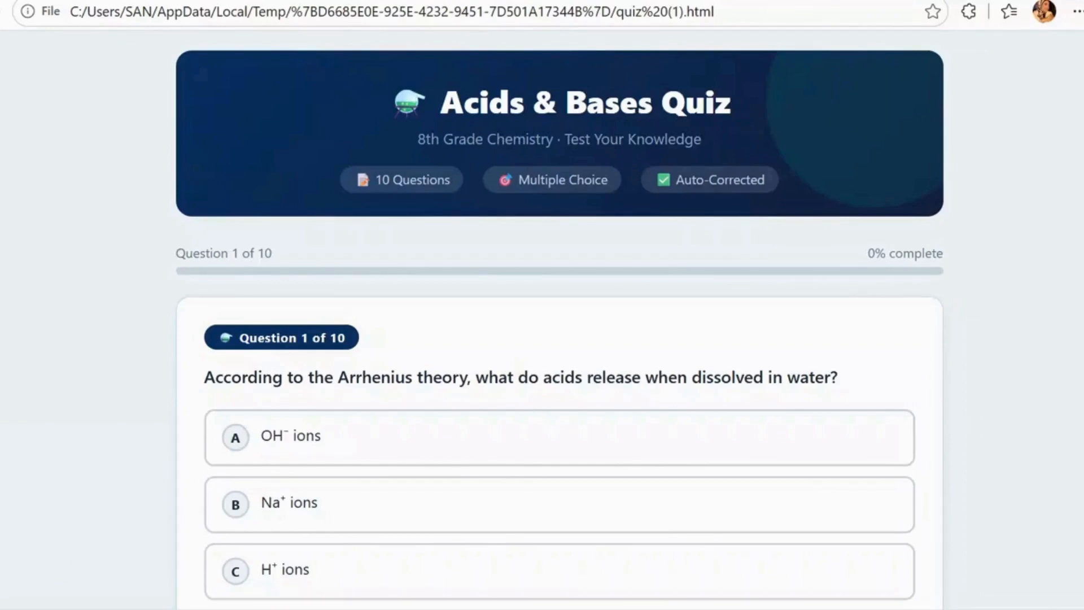
# - Answer question 1 of the quiz with option C, H⁺ ions, and submit the answer
pyautogui.scroll(-3, 559, 316)
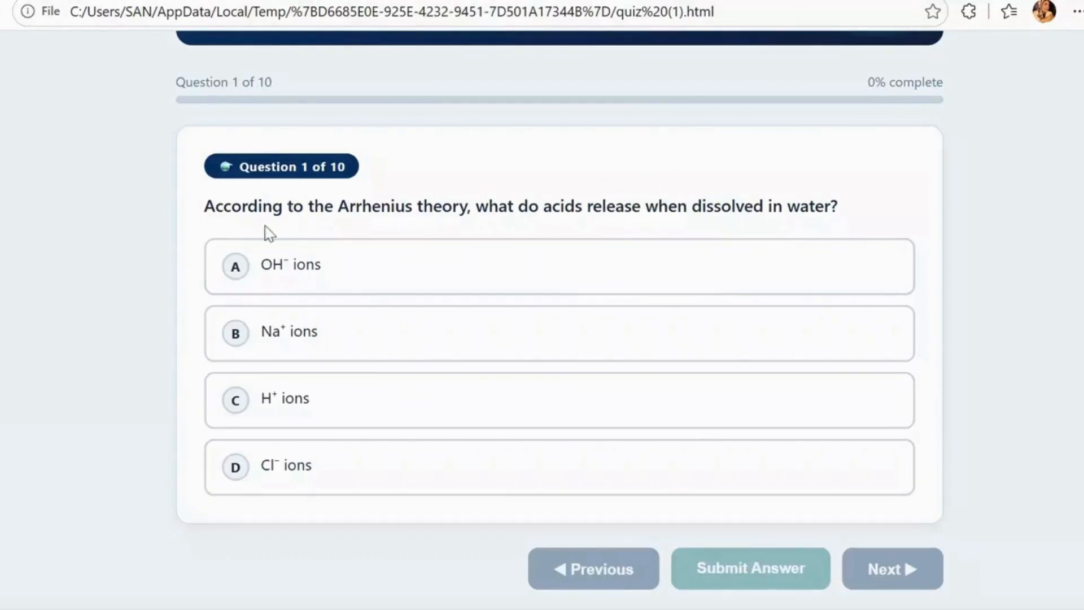
pyautogui.click(237, 401)
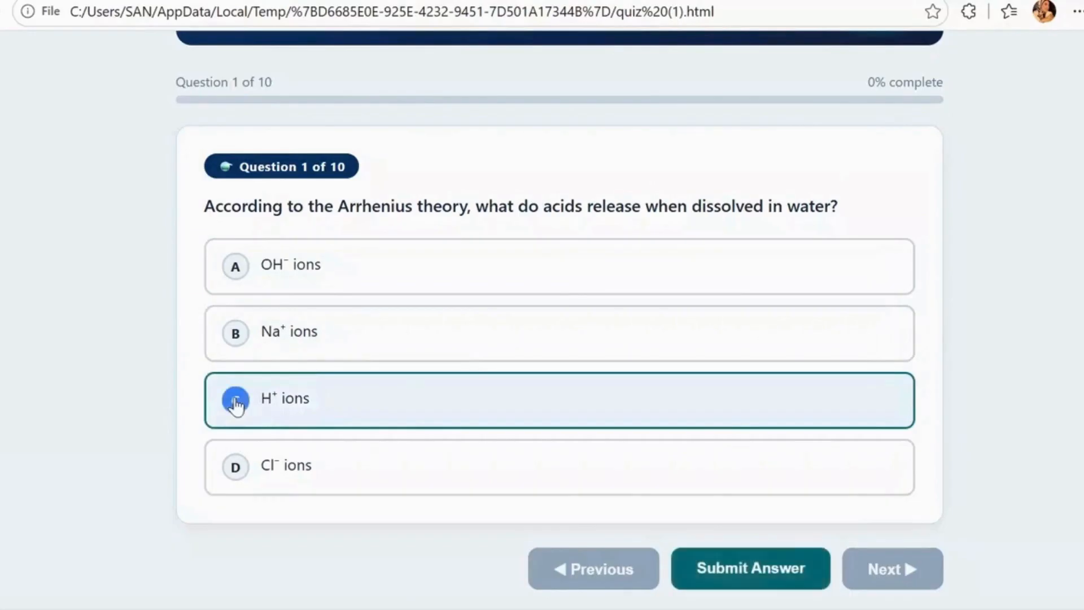
pyautogui.click(752, 571)
# - Read the feedback on the blue litmus paper answer in question 2, and go on to the quiz's Answer Review
pyautogui.scroll(-2, 752, 567)
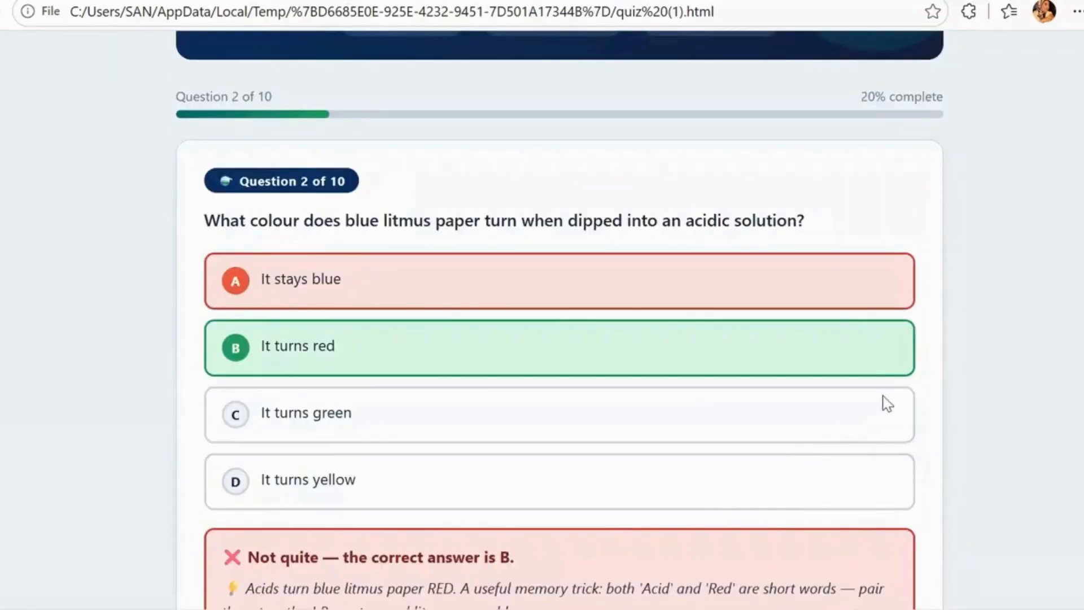
pyautogui.scroll(-2, 887, 403)
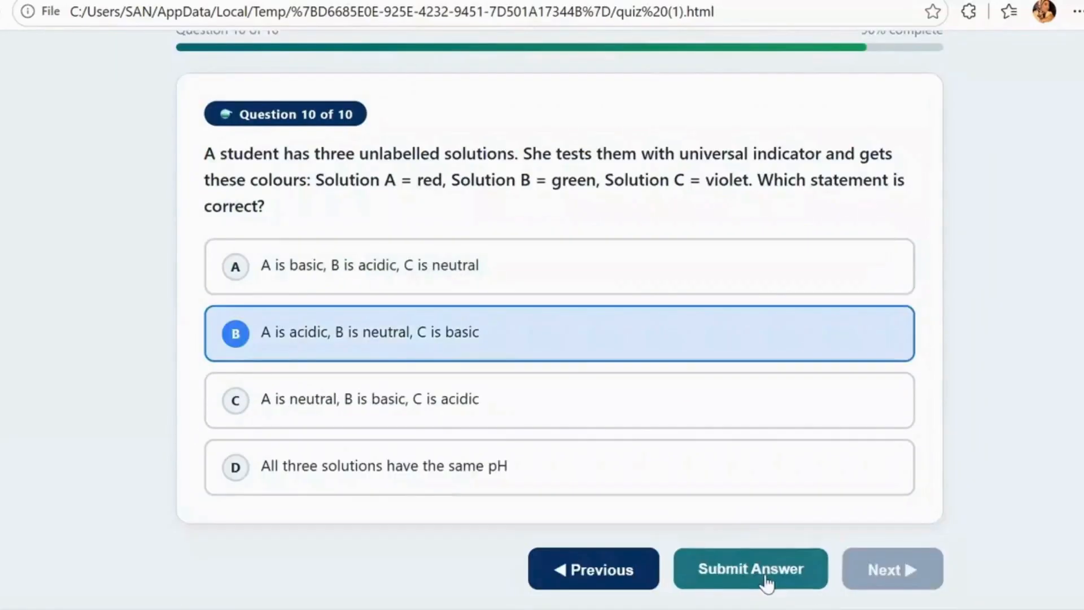
pyautogui.click(764, 581)
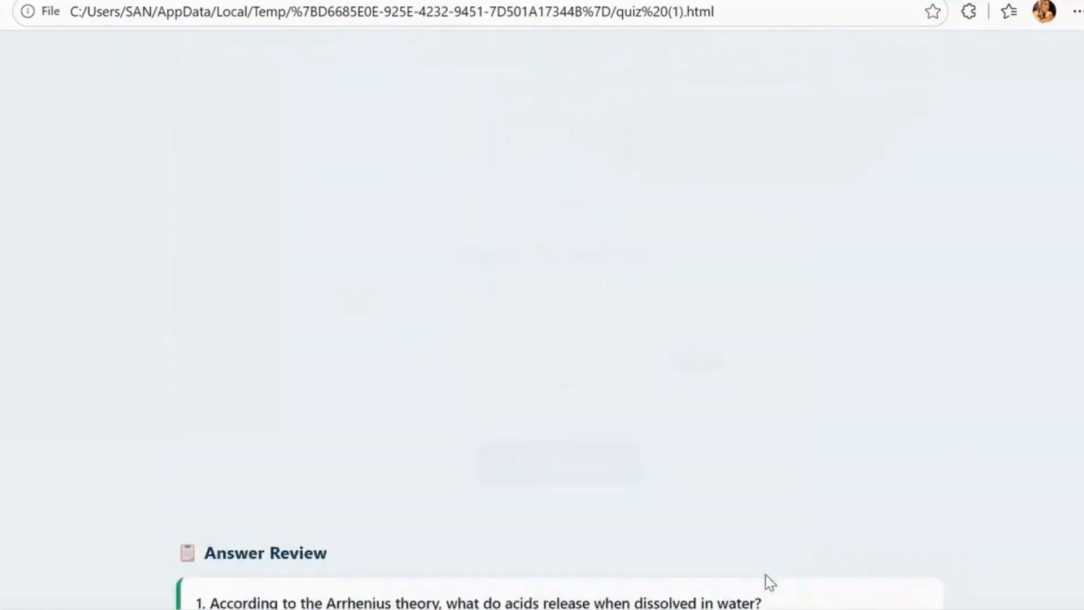
# - Examine the completed quiz's score summary and the Answer Review entries for questions 1 and 2
pyautogui.scroll(-10, 769, 581)
pyautogui.scroll(9, 559, 317)
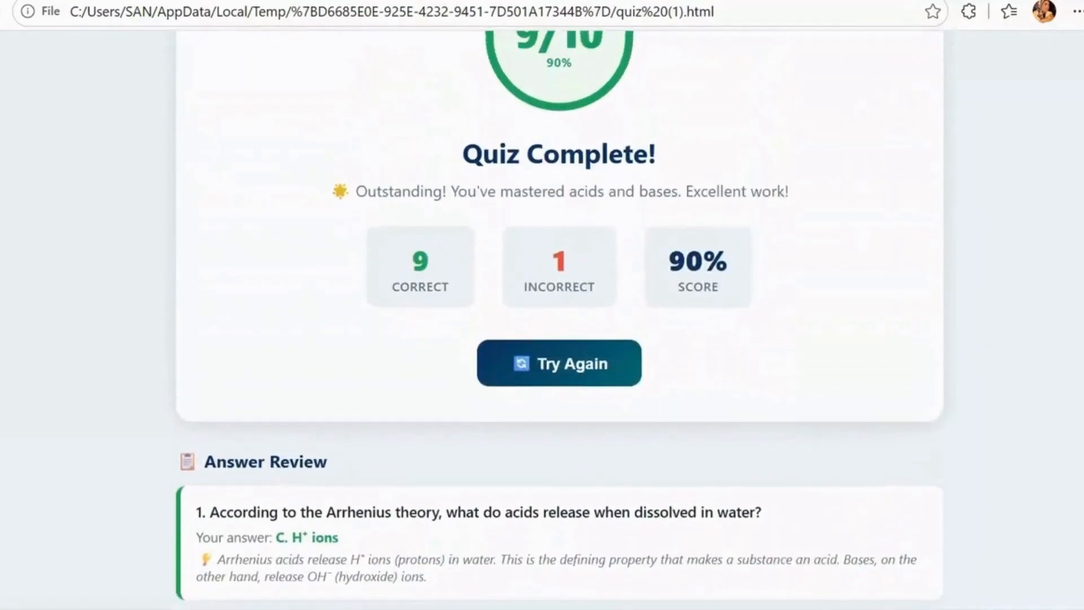
pyautogui.scroll(2, 558, 316)
pyautogui.scroll(1, 559, 316)
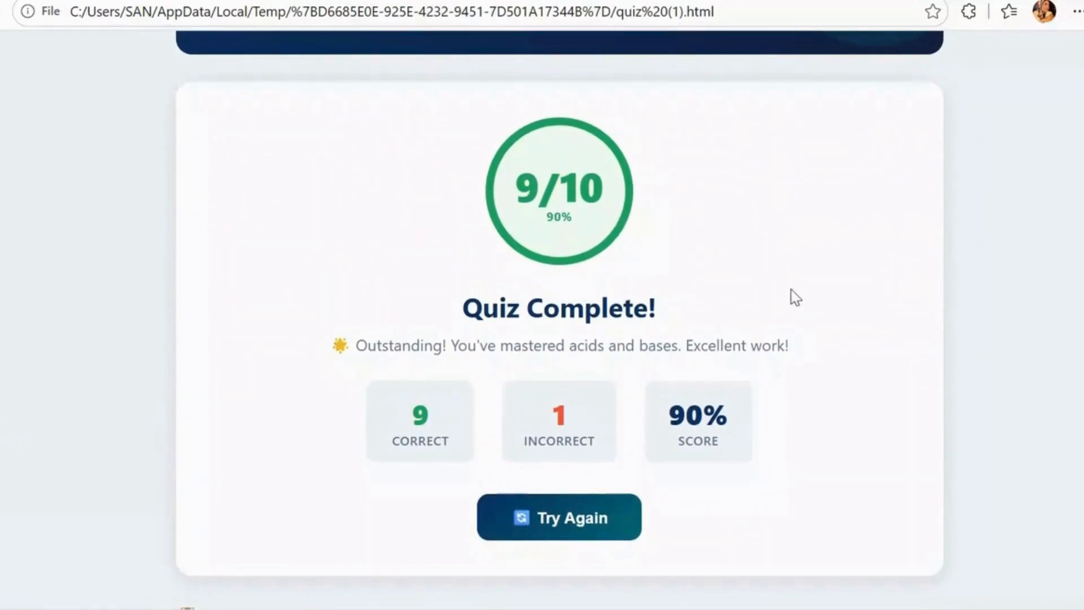
pyautogui.scroll(-1, 795, 298)
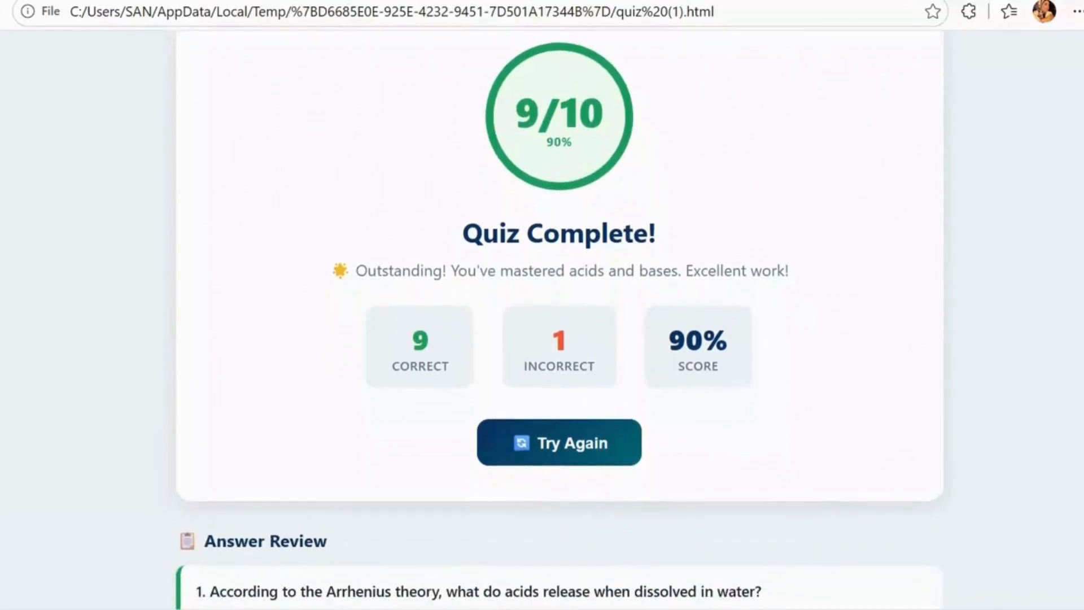
pyautogui.scroll(-2, 559, 320)
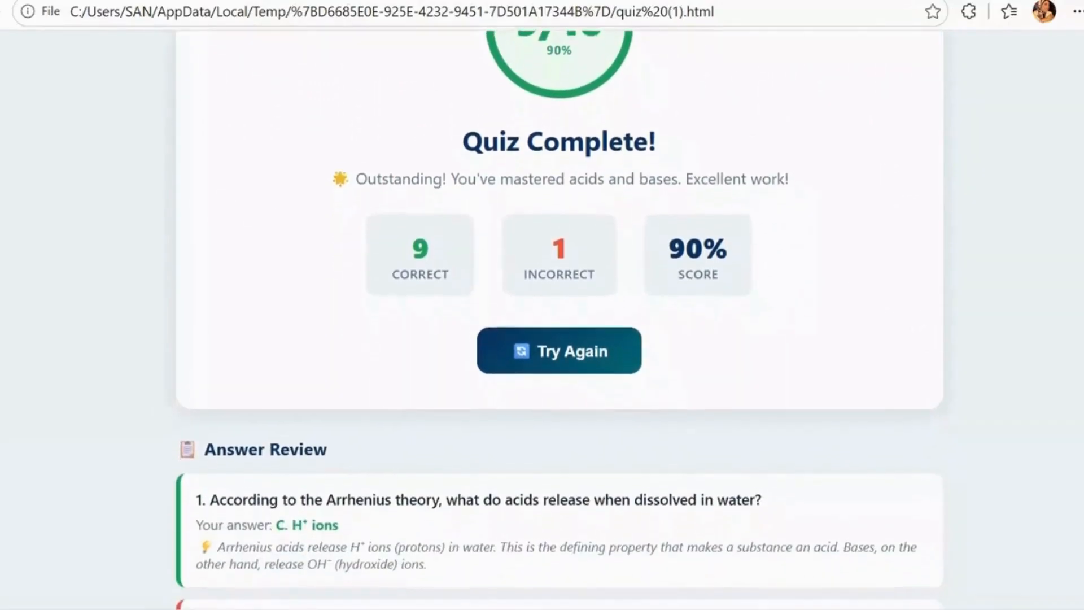
pyautogui.scroll(-1, 558, 320)
pyautogui.scroll(-1, 559, 320)
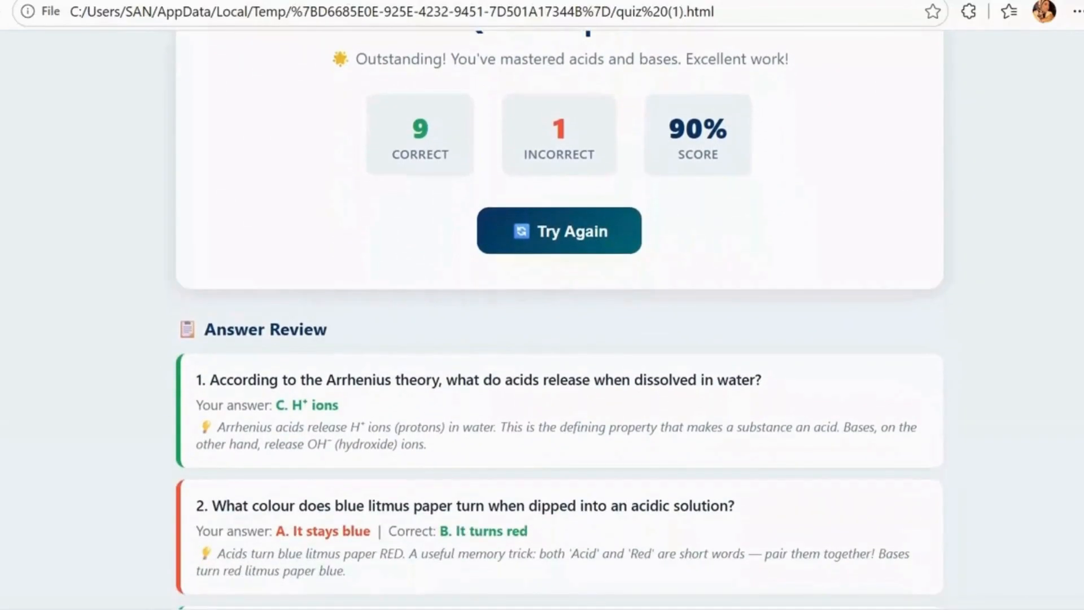
# - Restart the Acids & Bases quiz and look over the four answer options of question 1
pyautogui.click(559, 230)
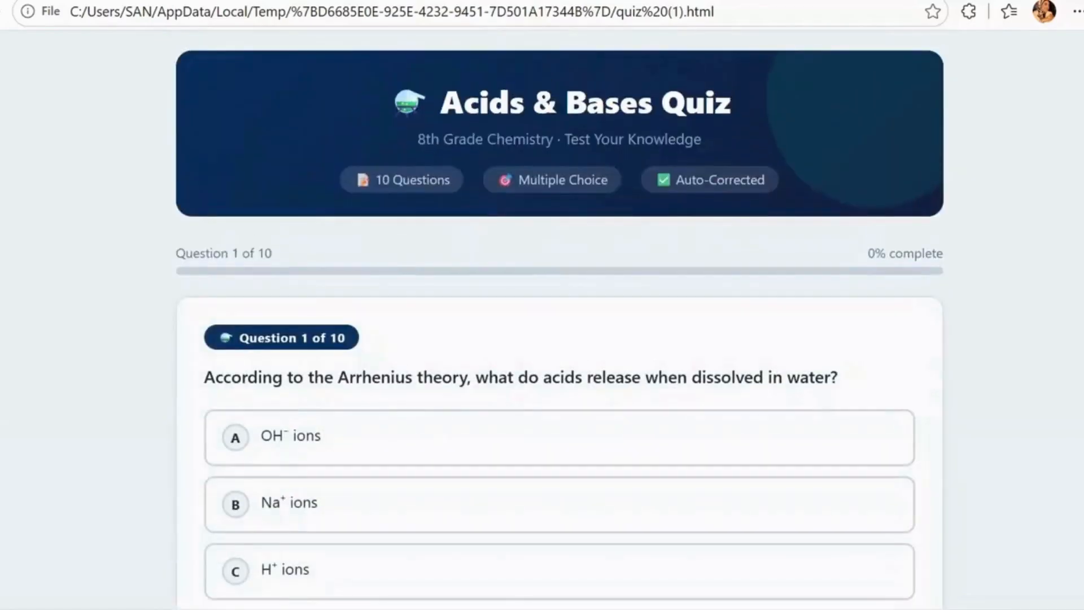
pyautogui.scroll(-1, 559, 339)
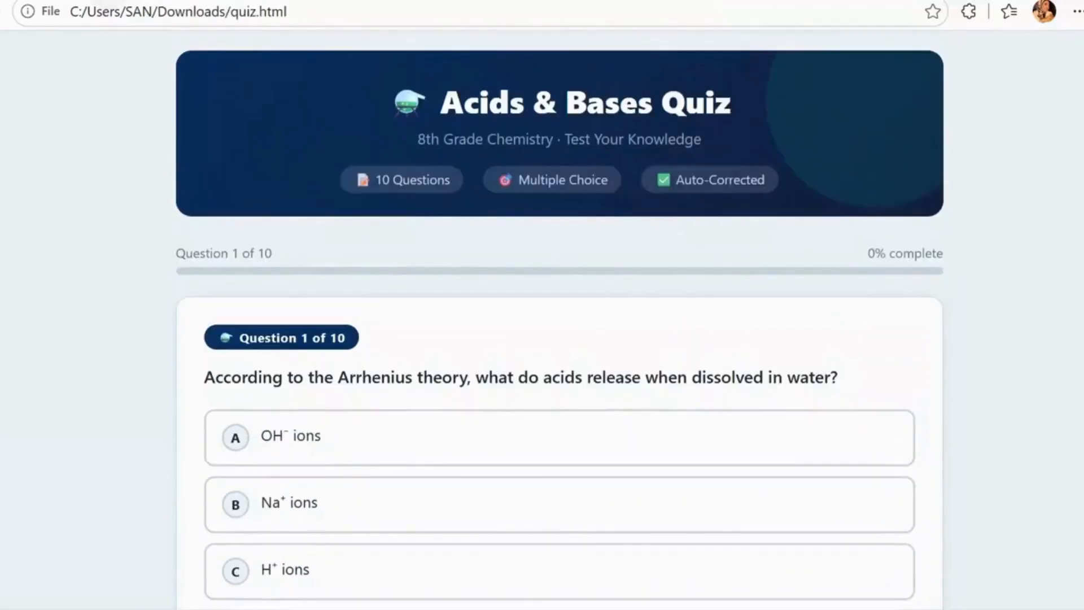
pyautogui.scroll(-2, 559, 338)
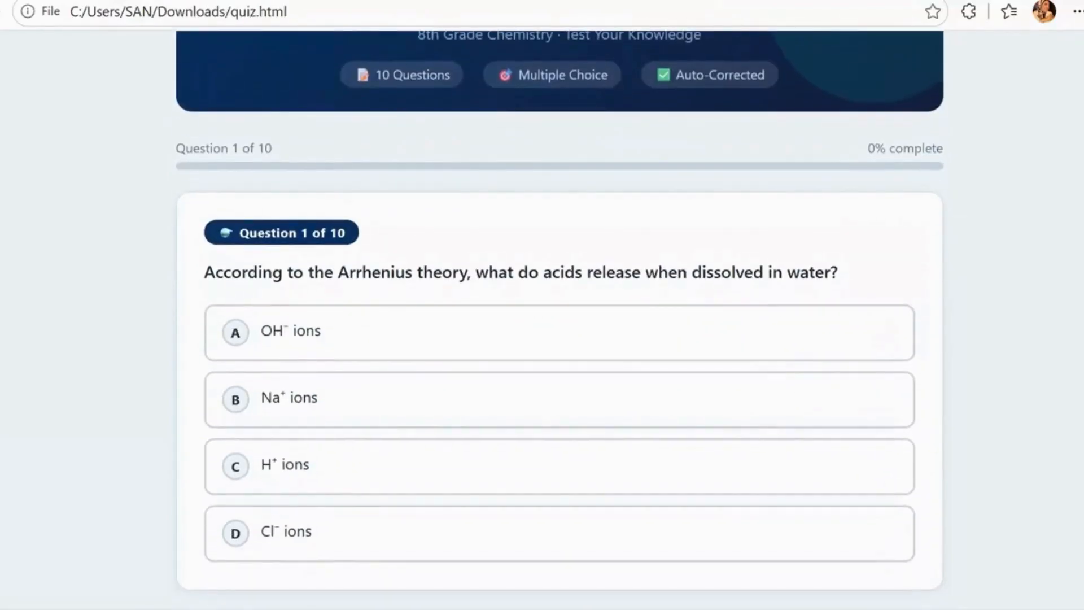